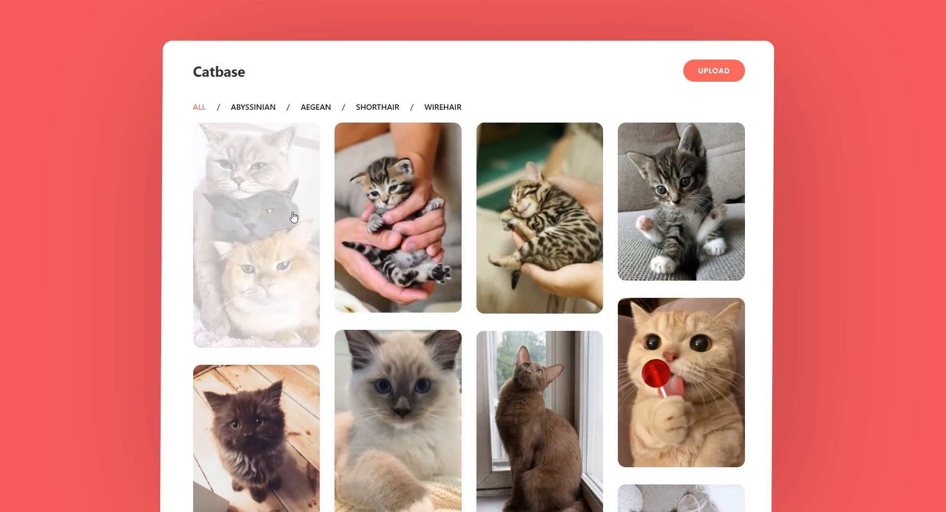
Browse the Catbase demo site, viewing two cat posts with their comment form and related posts, and the Upload form.
{"action": "left_click", "coordinate": [294, 216]}
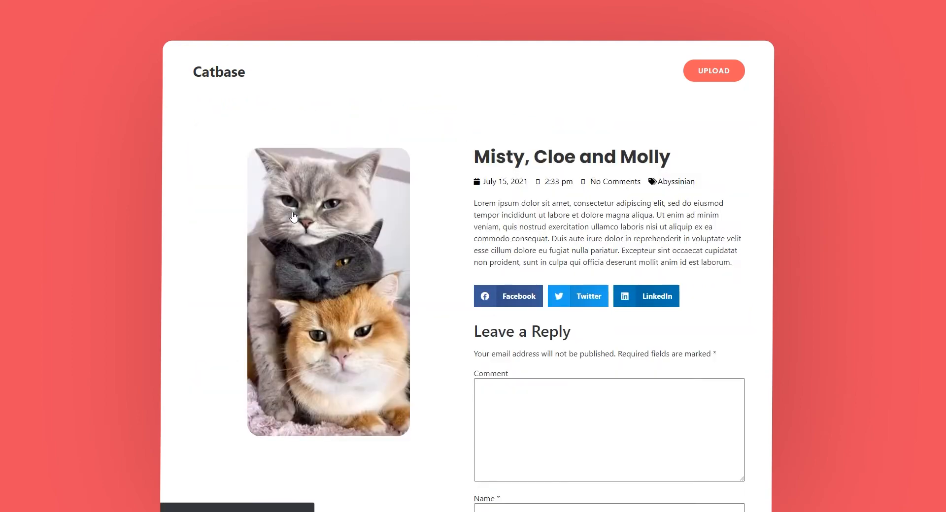
{"action": "scroll", "coordinate": [472, 268], "scroll_direction": "down", "scroll_amount": 9}
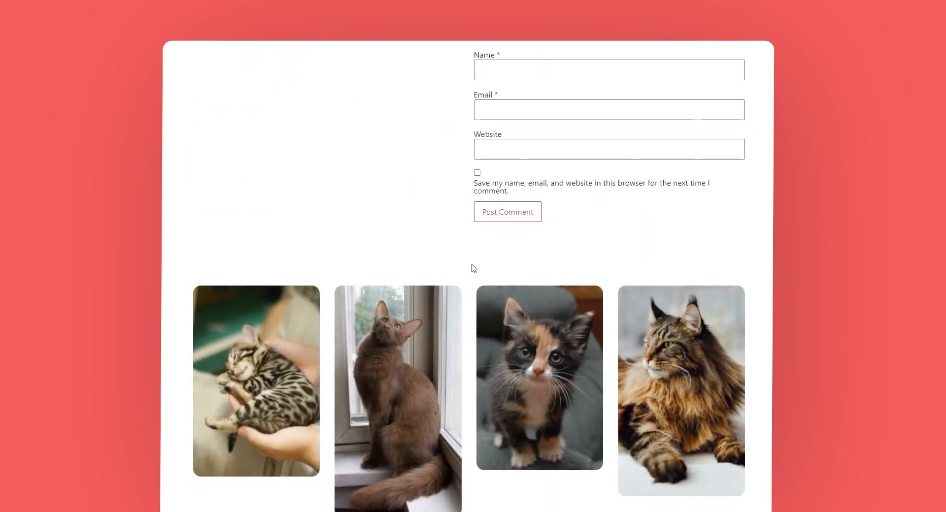
{"action": "scroll", "coordinate": [471, 269], "scroll_direction": "down", "scroll_amount": 1}
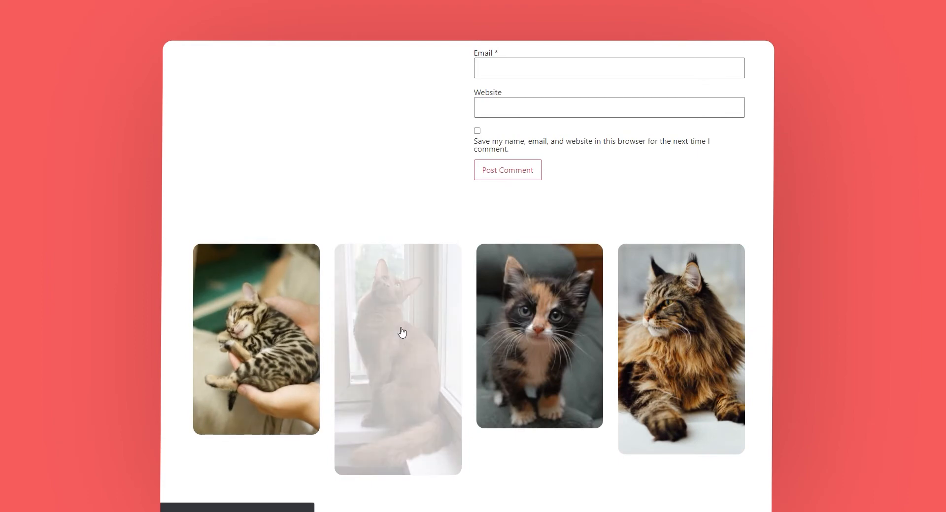
{"action": "left_click", "coordinate": [401, 333]}
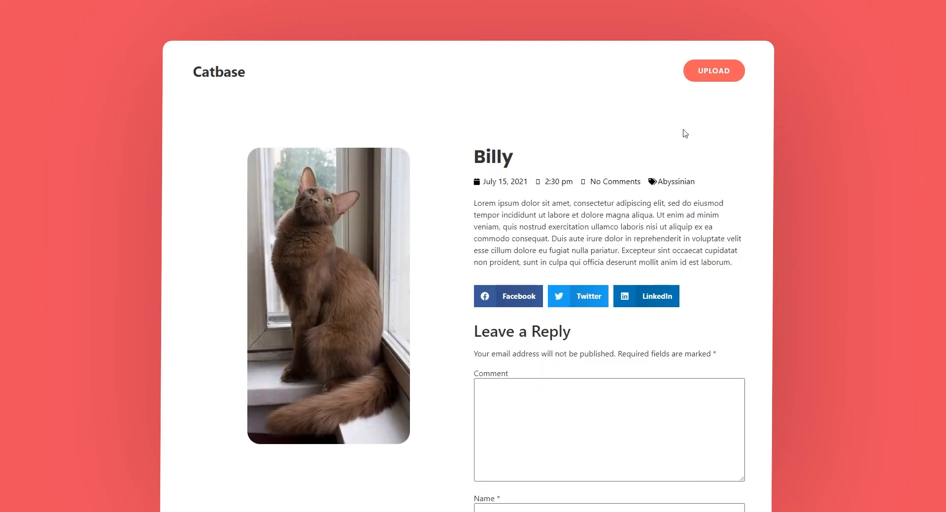
{"action": "left_click", "coordinate": [712, 75]}
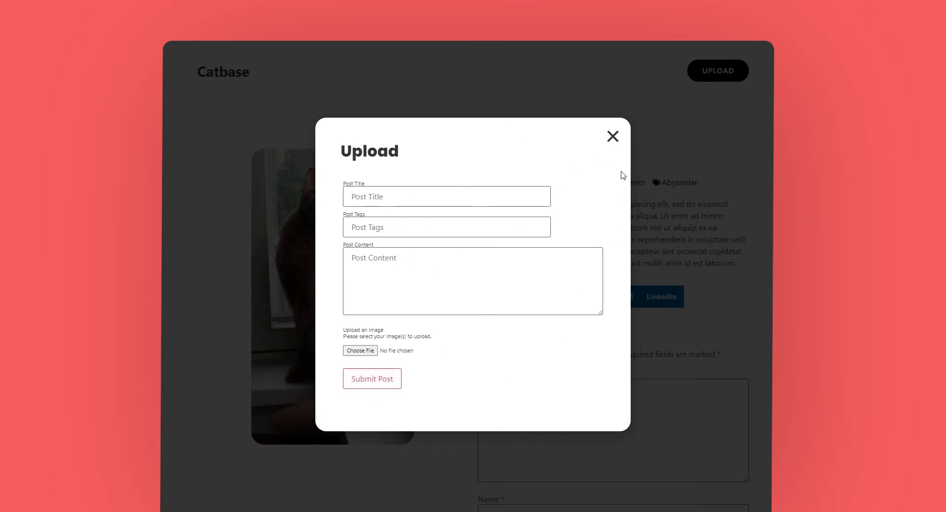
{"action": "left_click", "coordinate": [612, 137]}
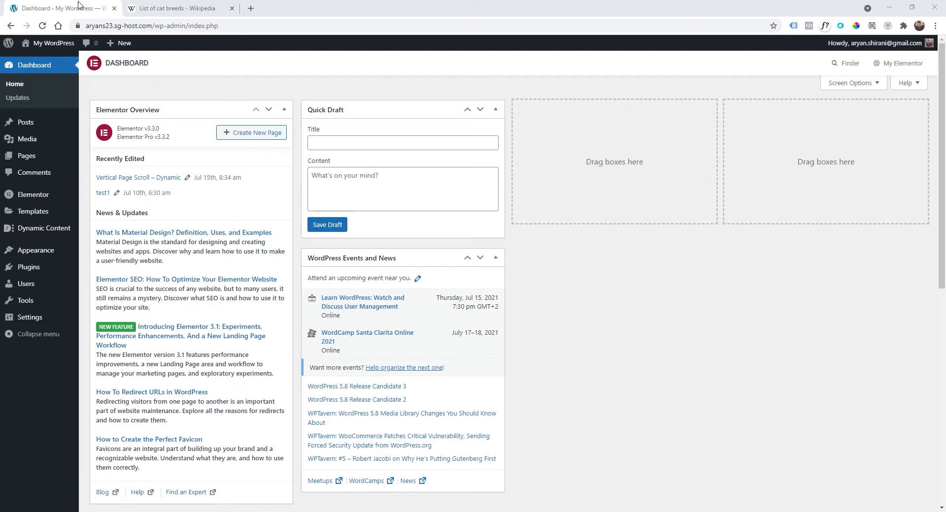
Review the site's installed plugins and current theme in the WordPress dashboard.
{"action": "left_click", "coordinate": [38, 274]}
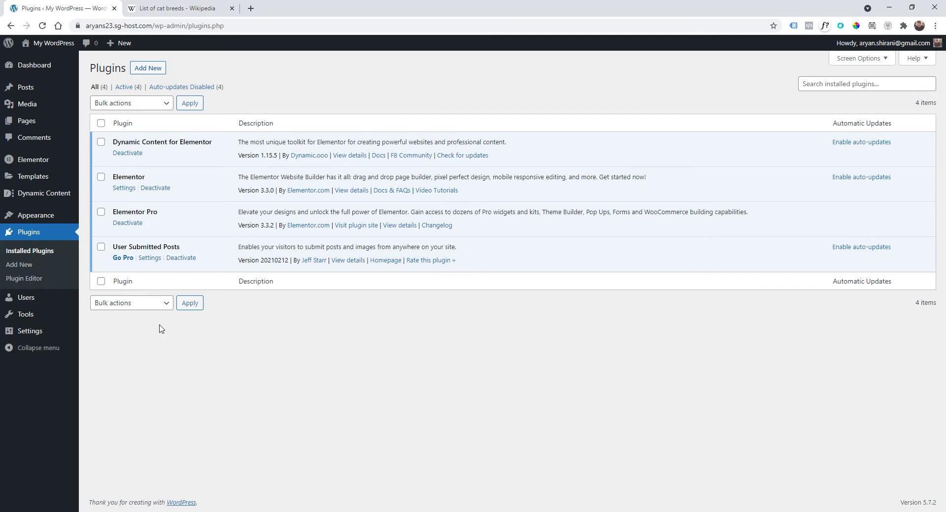
{"action": "mouse_move", "coordinate": [59, 220]}
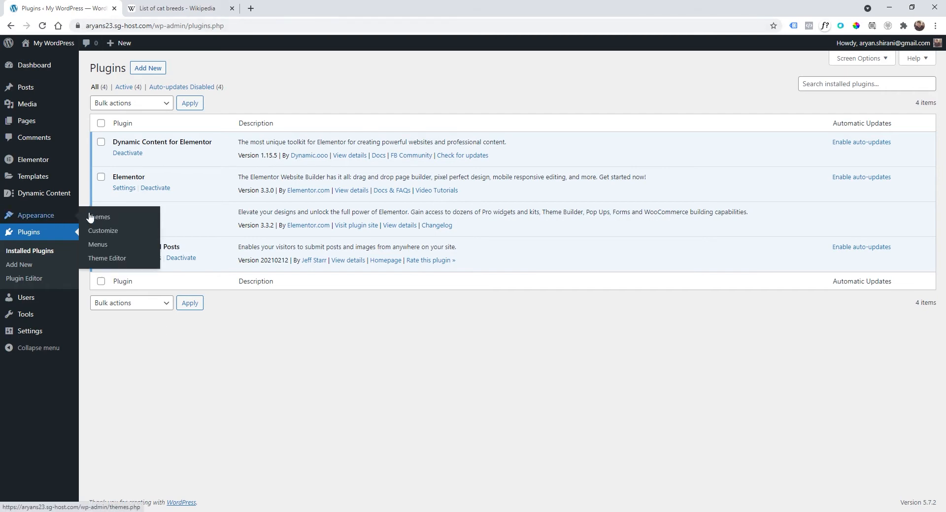
{"action": "left_click", "coordinate": [90, 217]}
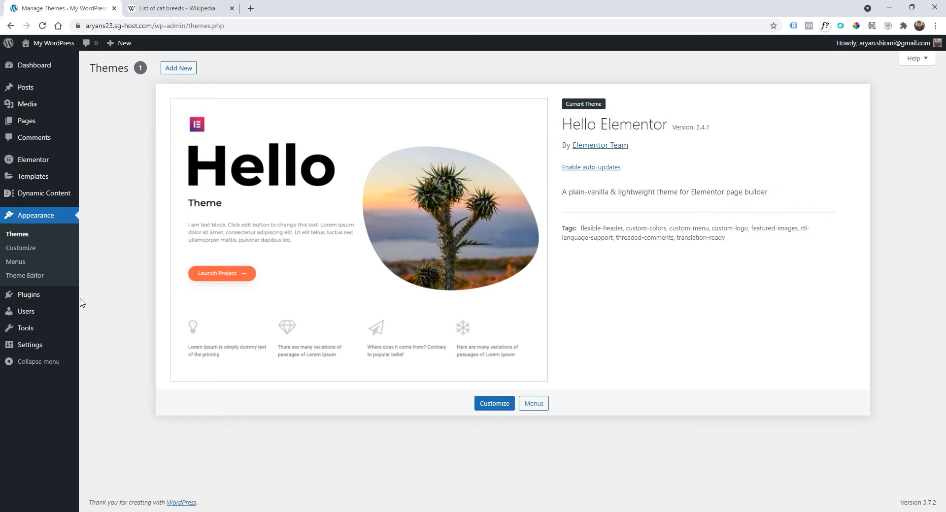
Create a new header template in the Elementor Theme Builder and dismiss the template library.
{"action": "mouse_move", "coordinate": [33, 176]}
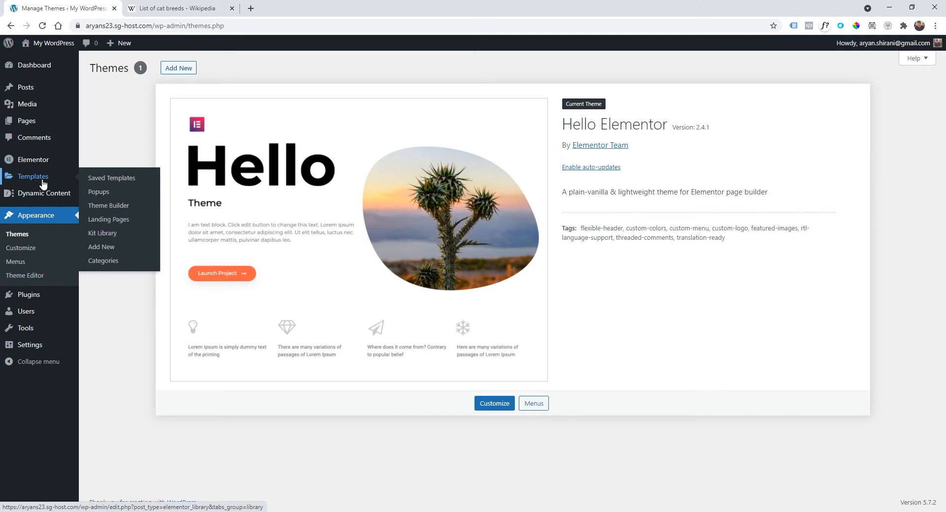
{"action": "left_click", "coordinate": [118, 207]}
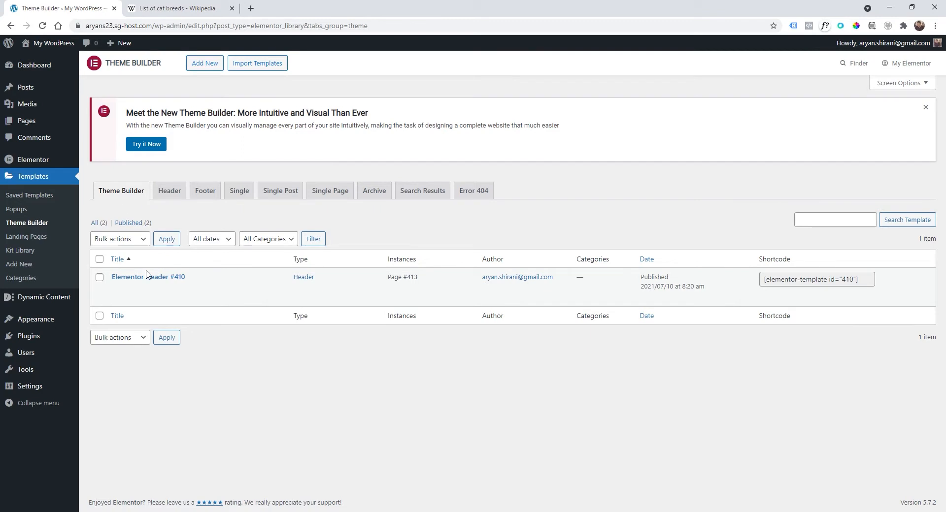
{"action": "mouse_move", "coordinate": [150, 278]}
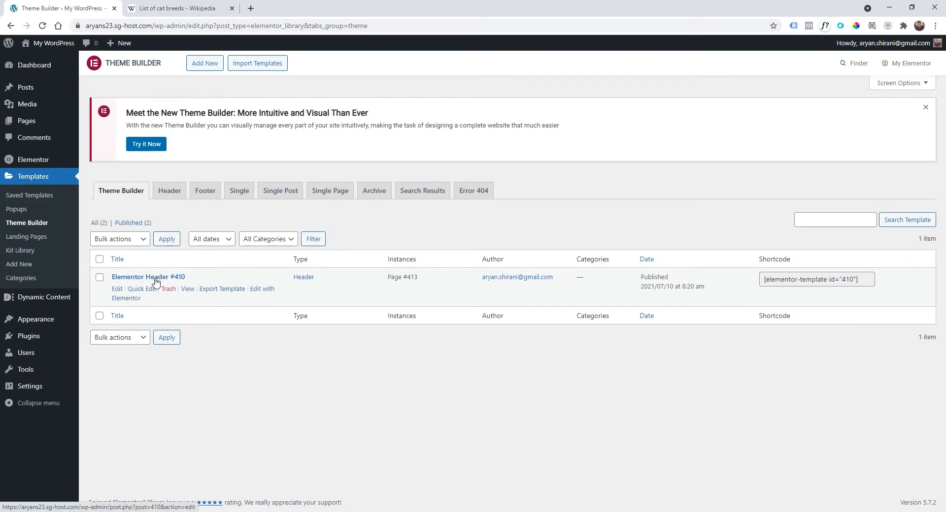
{"action": "left_click", "coordinate": [162, 192]}
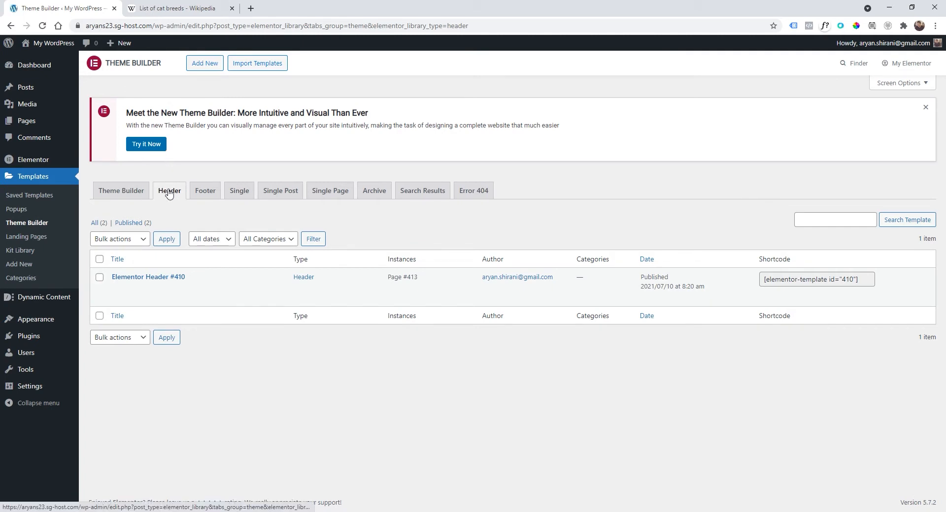
{"action": "left_click", "coordinate": [146, 144]}
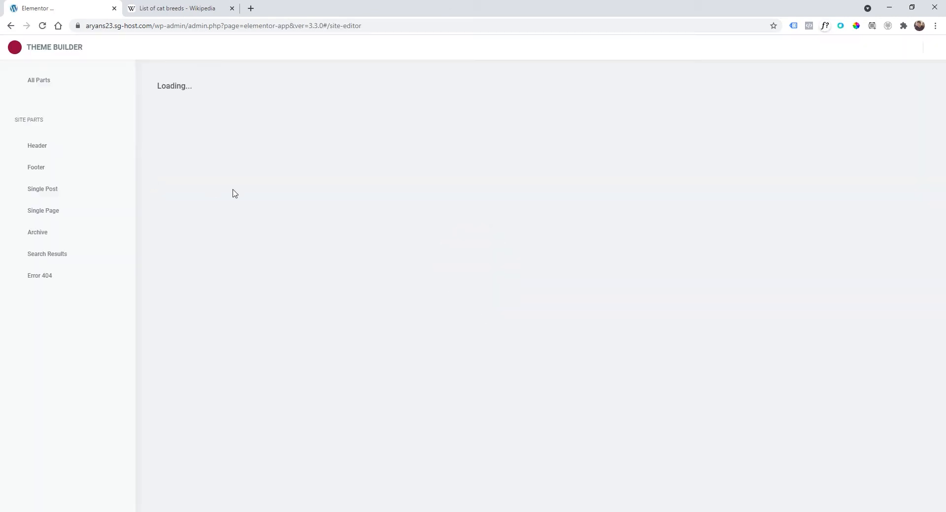
{"action": "left_click", "coordinate": [55, 154]}
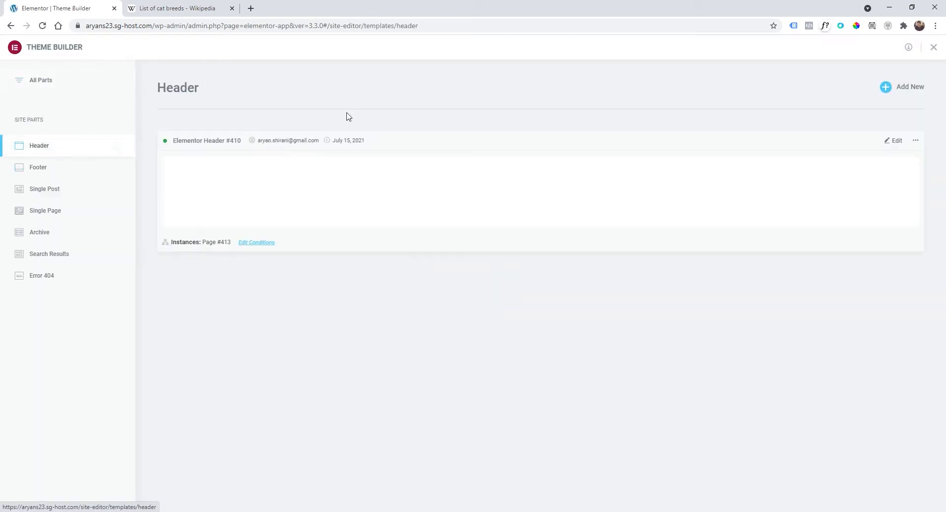
{"action": "left_click", "coordinate": [902, 89]}
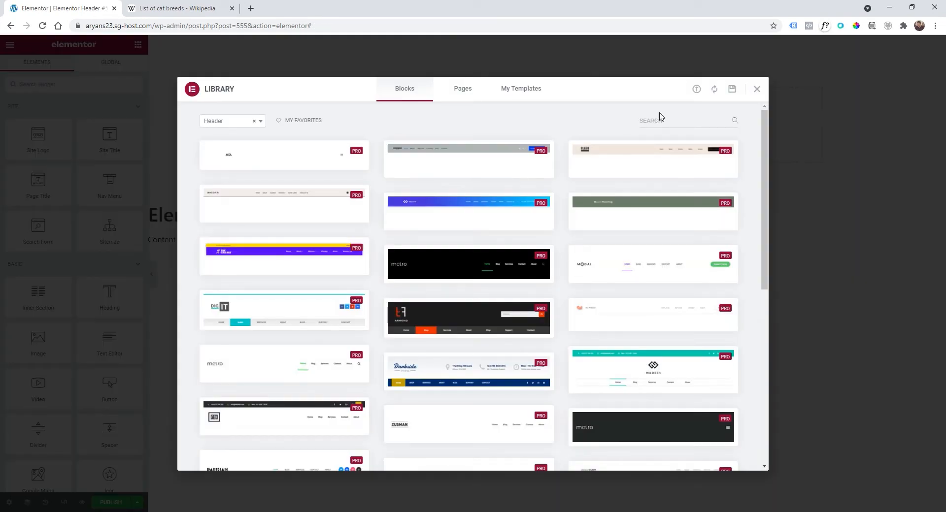
{"action": "left_click", "coordinate": [756, 89]}
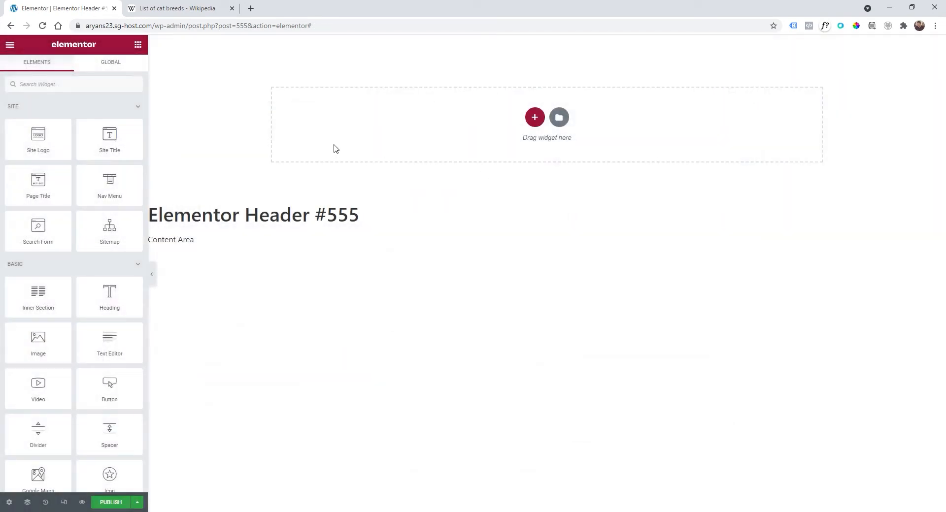
Add a section with two equal columns to the header and place a Heading widget in its first column.
{"action": "left_click", "coordinate": [535, 119]}
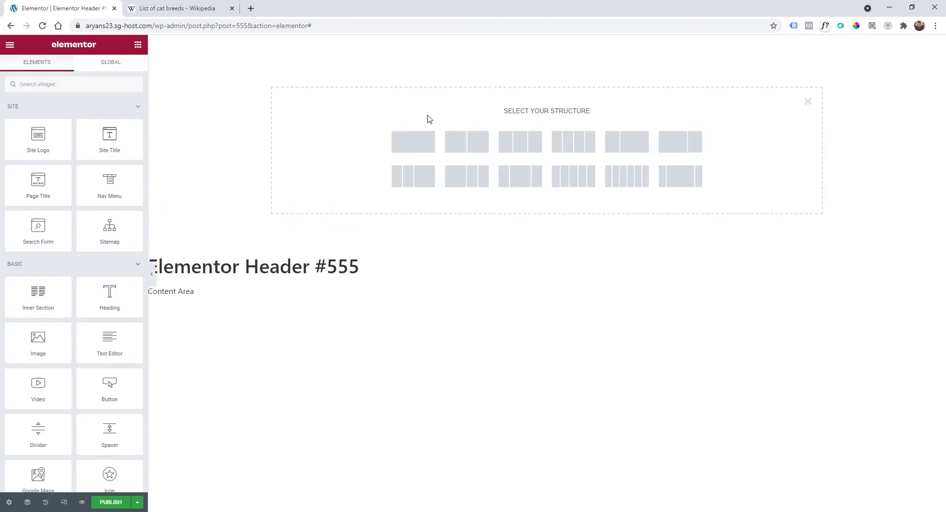
{"action": "left_click", "coordinate": [468, 148]}
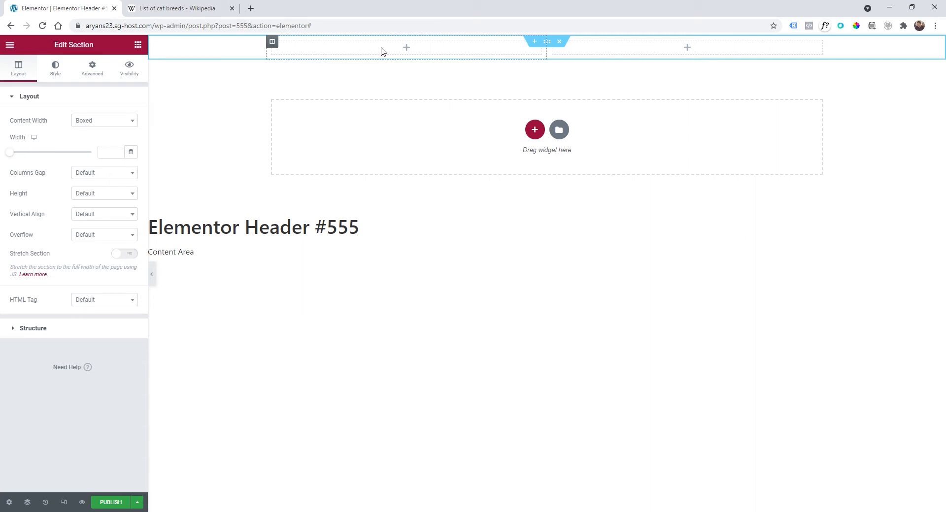
{"action": "left_click", "coordinate": [407, 48]}
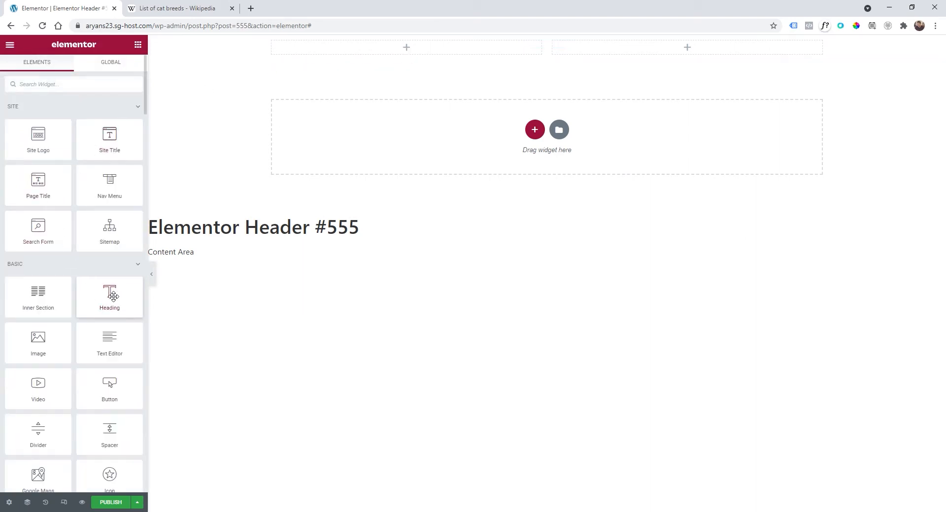
{"action": "left_click_drag", "start_coordinate": [111, 294], "coordinate": [345, 47]}
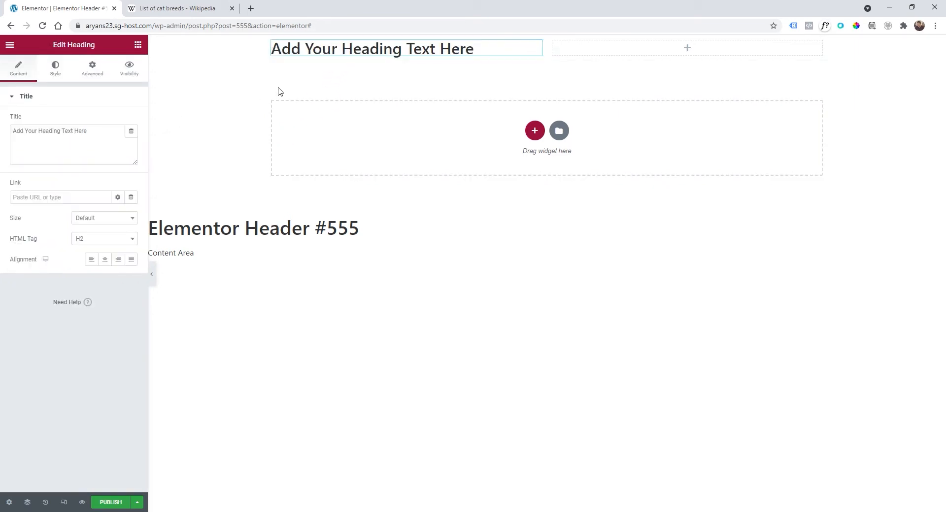
Set the heading's title to "Catbase" and link it to the dynamic Site URL.
{"action": "left_click_drag", "start_coordinate": [92, 134], "coordinate": [6, 138]}
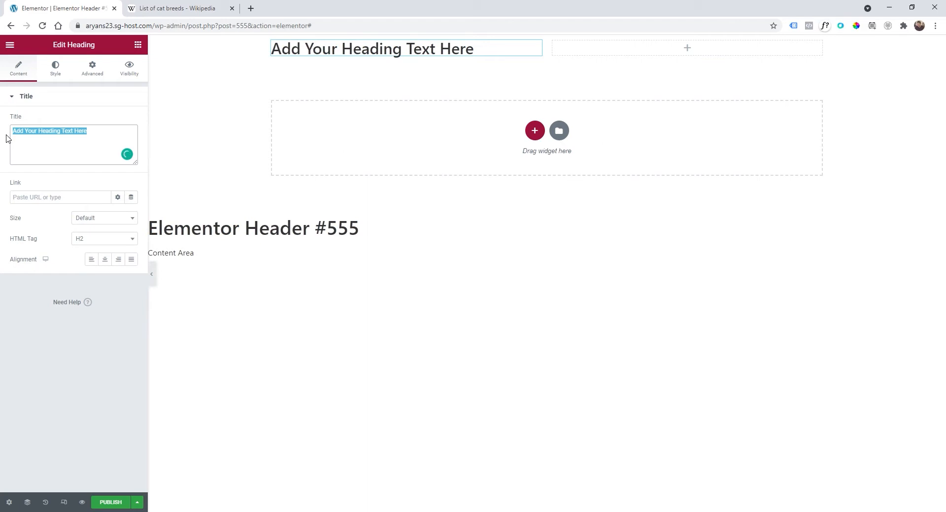
{"action": "type", "text": "Catb"}
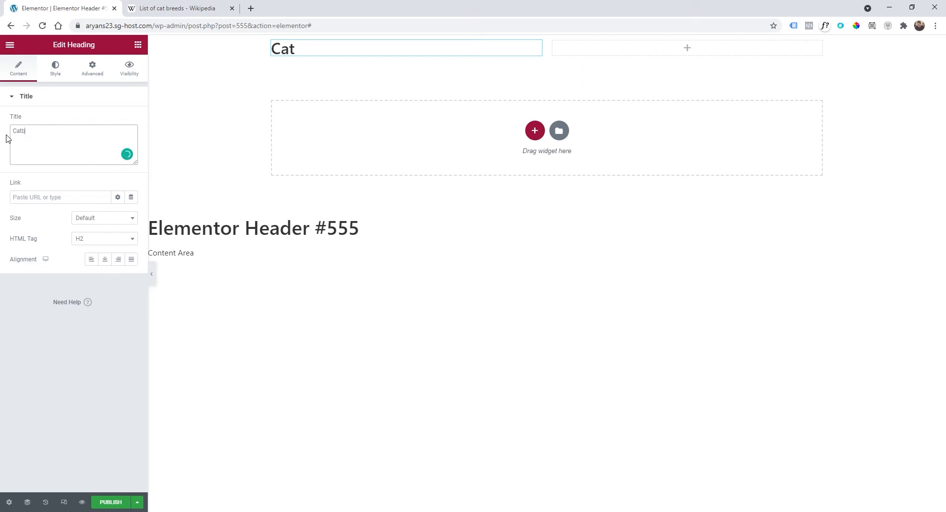
{"action": "type", "text": "ase"}
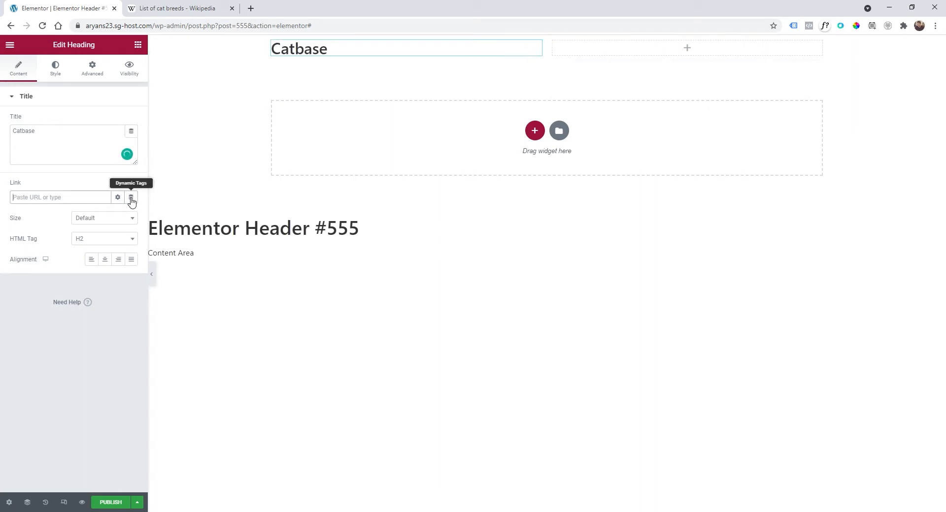
{"action": "left_click", "coordinate": [131, 198]}
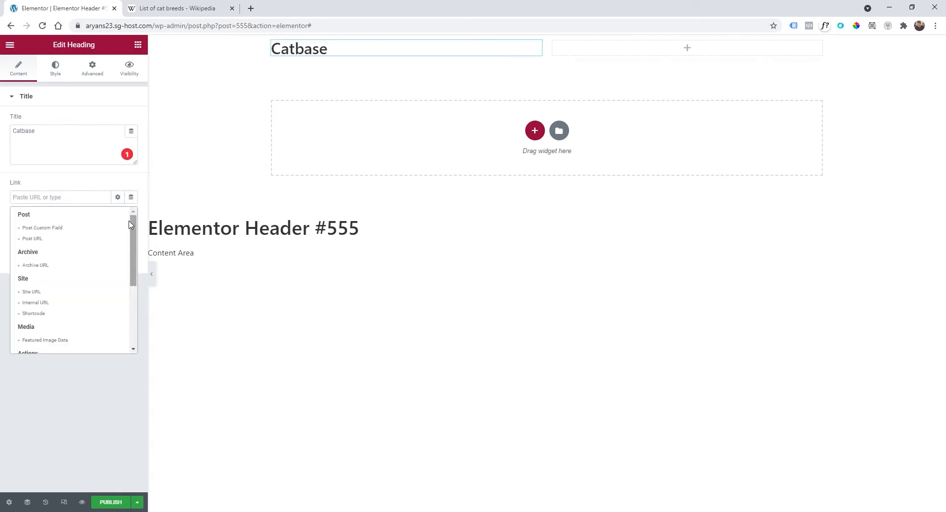
{"action": "left_click", "coordinate": [48, 294]}
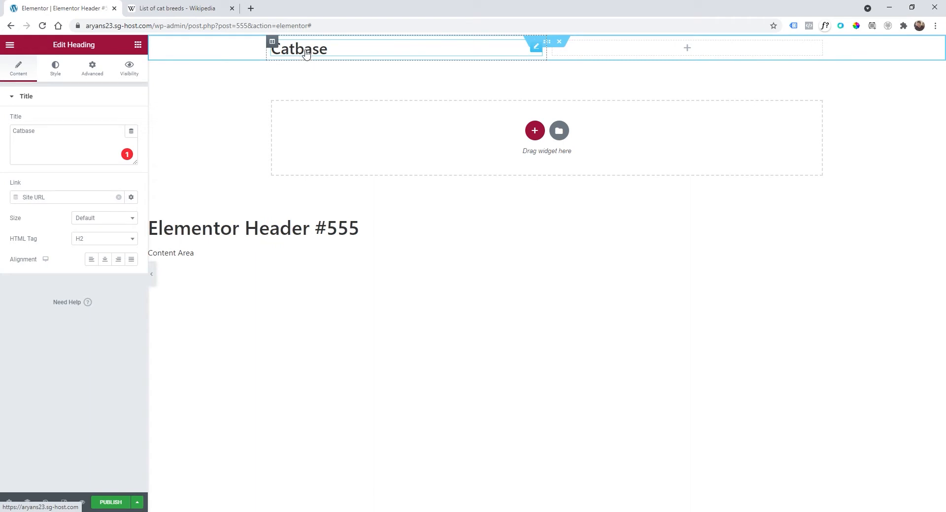
Set the Catbase heading's font size to 1.8 rem in its typography settings.
{"action": "left_click", "coordinate": [54, 68]}
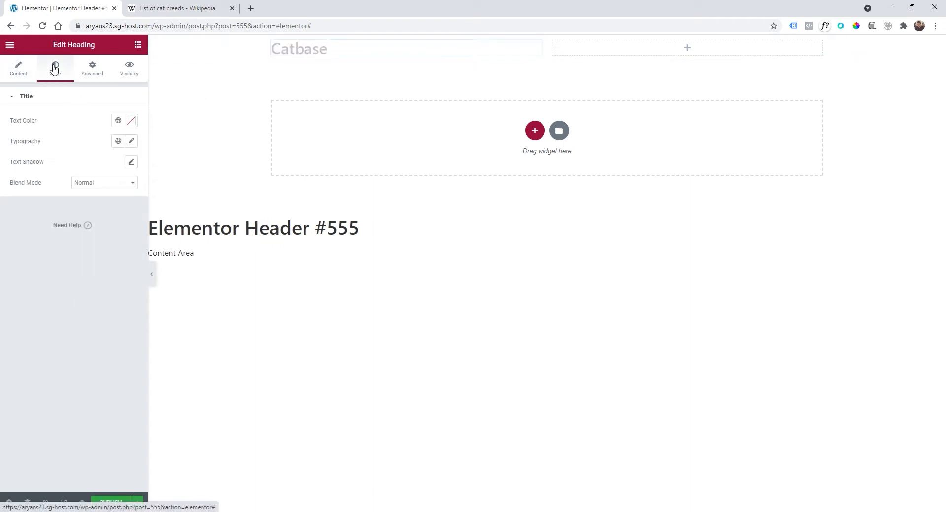
{"action": "left_click", "coordinate": [131, 142]}
{"action": "left_click", "coordinate": [115, 205]}
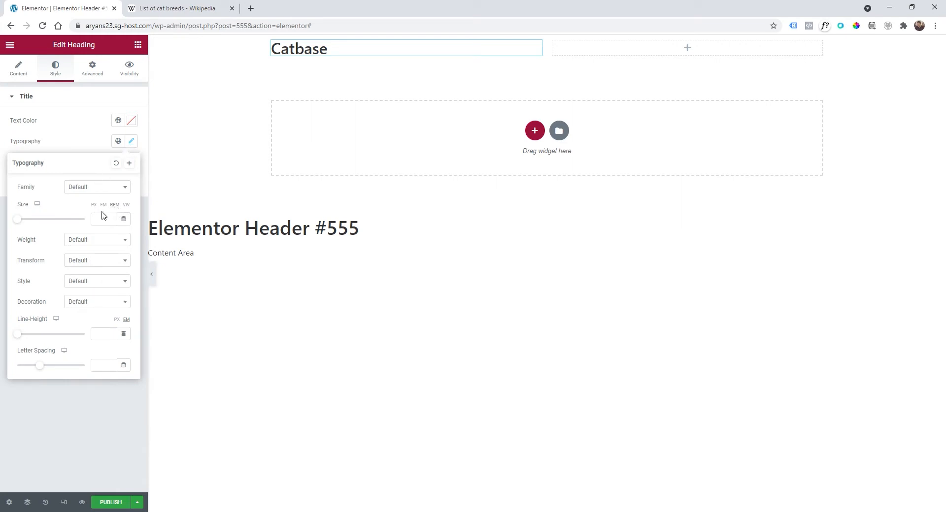
{"action": "left_click", "coordinate": [113, 218]}
{"action": "scroll", "coordinate": [112, 220], "scroll_direction": "up", "scroll_amount": 20}
{"action": "scroll", "coordinate": [112, 220], "scroll_direction": "down", "scroll_amount": 5}
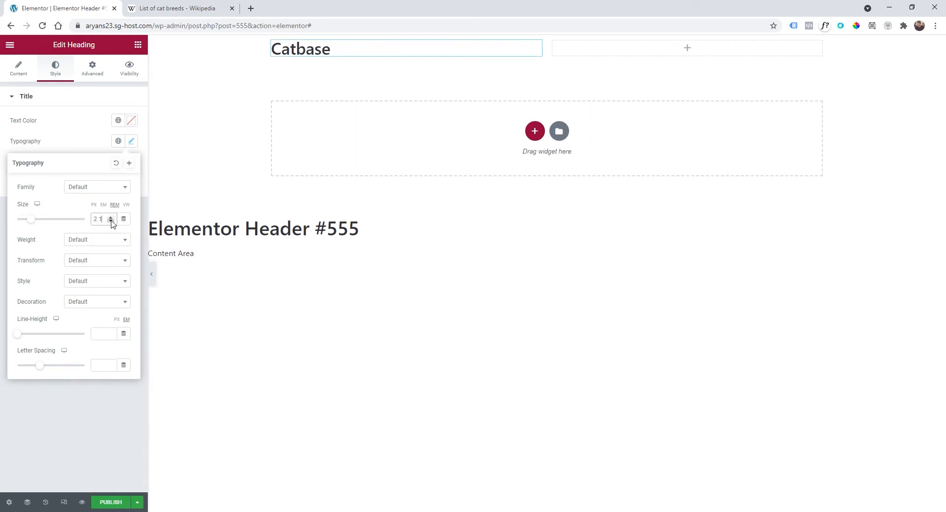
Compare font weights 700 and 800 on the Catbase heading, keep 700, and close the typography settings.
{"action": "left_click", "coordinate": [92, 263]}
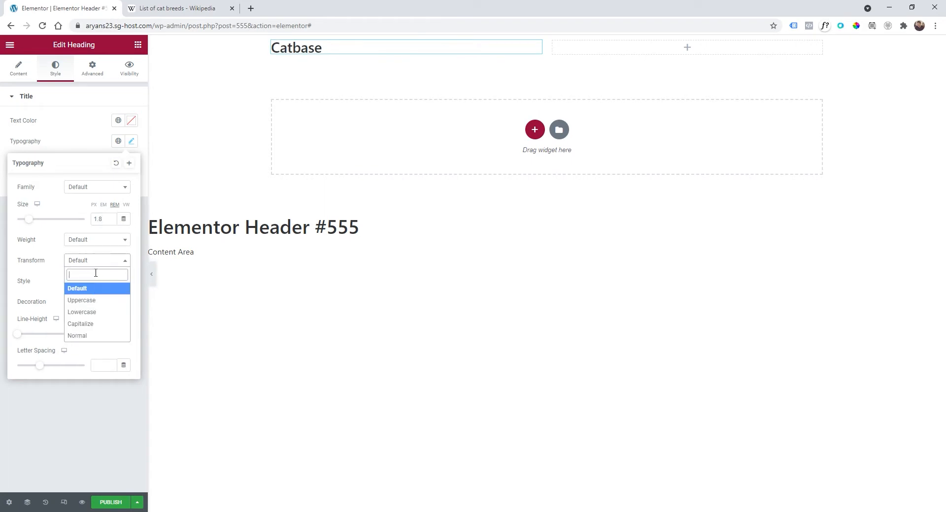
{"action": "left_click", "coordinate": [85, 241]}
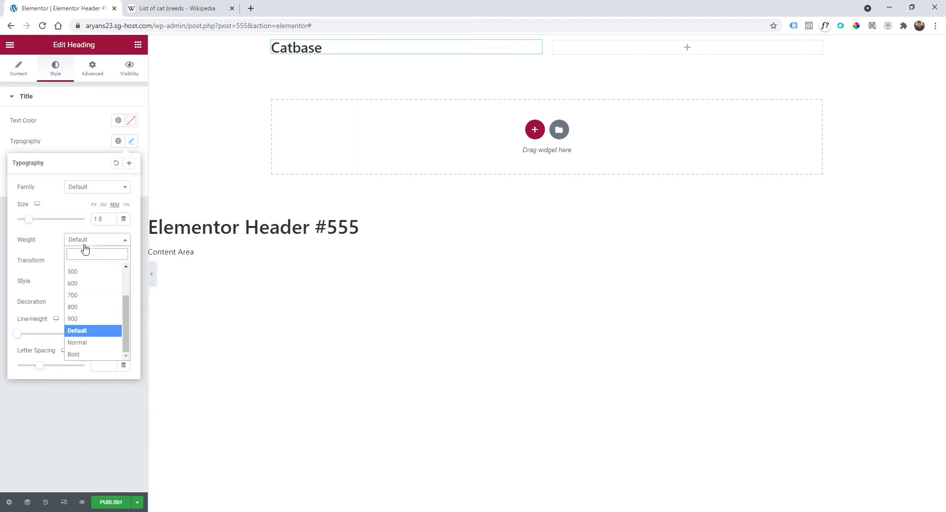
{"action": "left_click", "coordinate": [81, 295]}
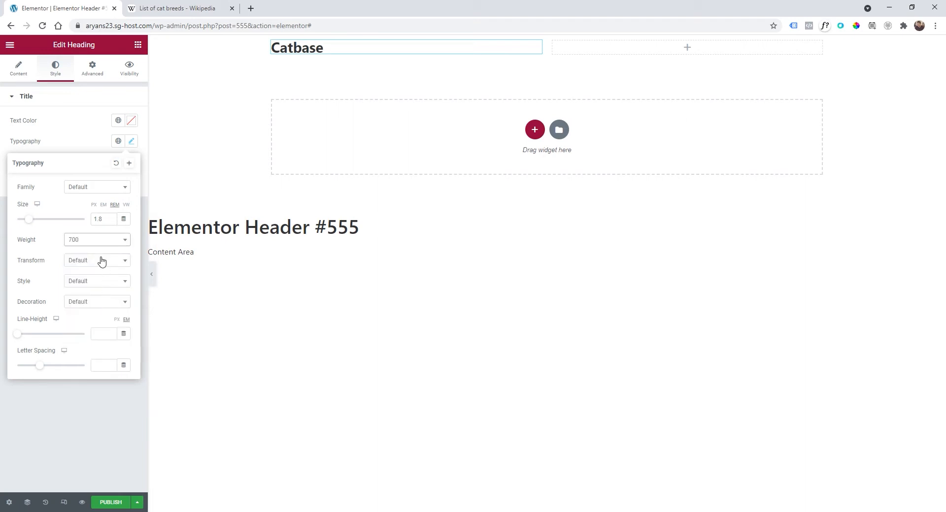
{"action": "left_click", "coordinate": [87, 241]}
{"action": "left_click", "coordinate": [94, 351]}
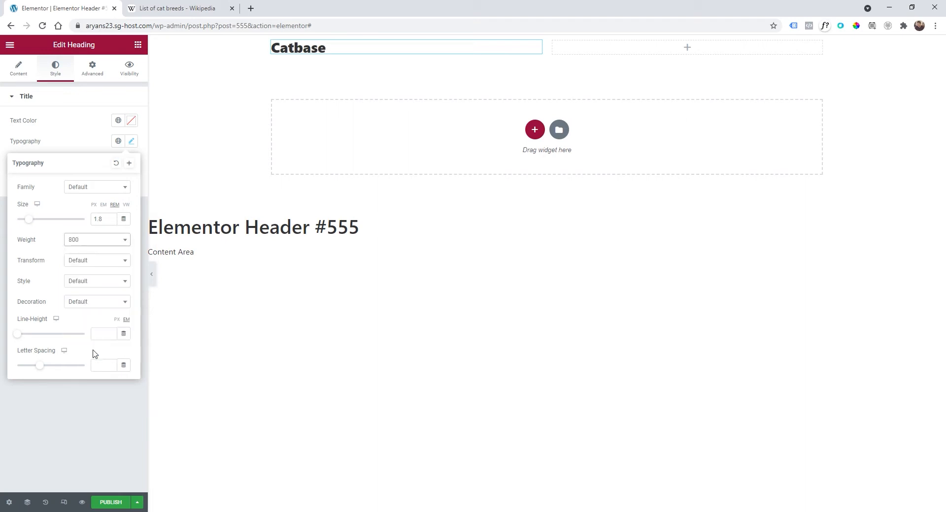
{"action": "left_click", "coordinate": [93, 241]}
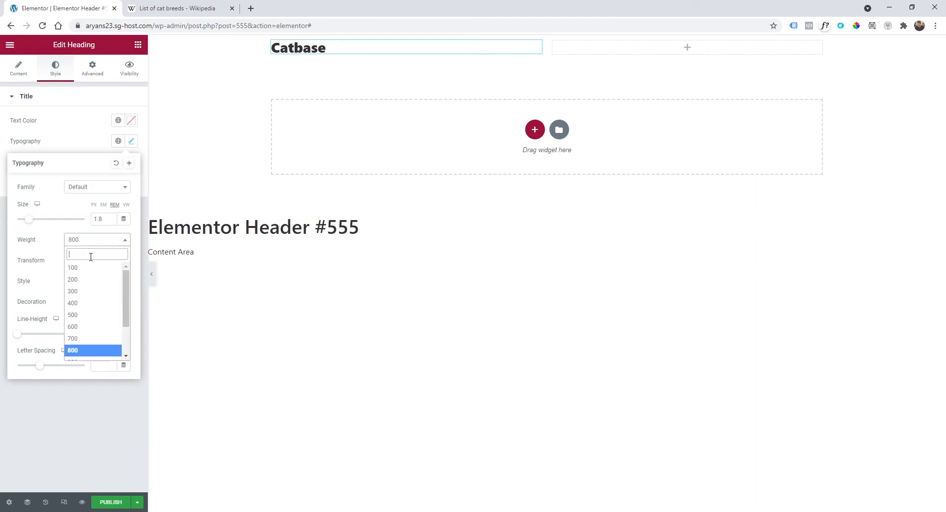
{"action": "left_click", "coordinate": [97, 341]}
{"action": "left_click", "coordinate": [270, 177]}
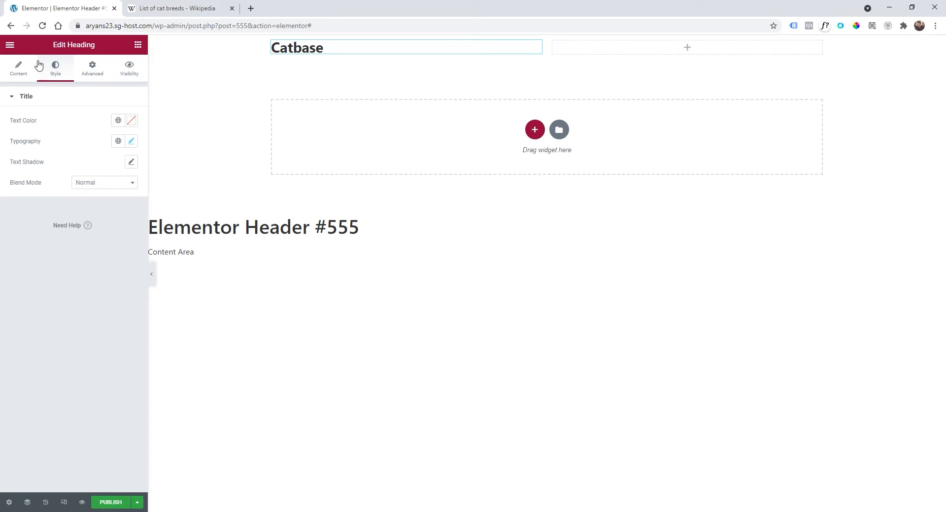
Place a Button widget in the empty second column of the header section.
{"action": "left_click", "coordinate": [686, 48]}
{"action": "scroll", "coordinate": [90, 213], "scroll_direction": "down", "scroll_amount": 2}
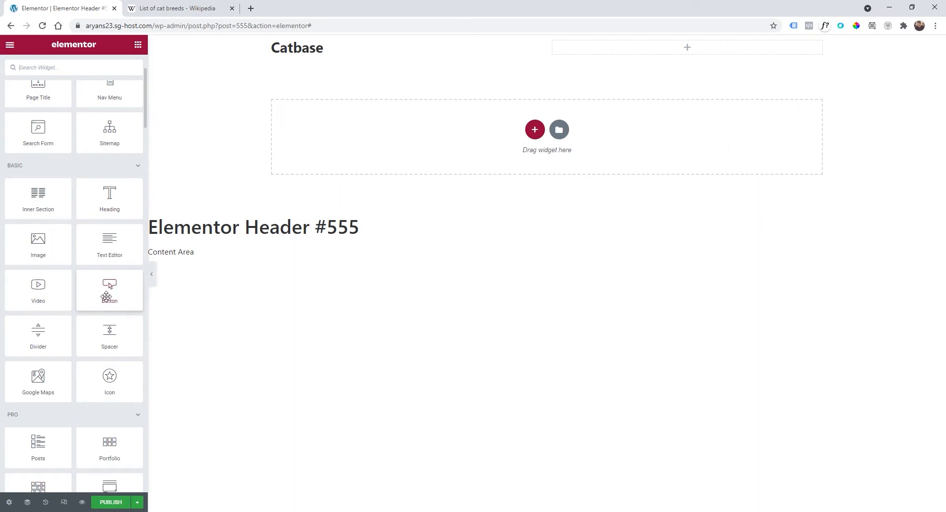
{"action": "left_click_drag", "start_coordinate": [110, 286], "coordinate": [711, 49]}
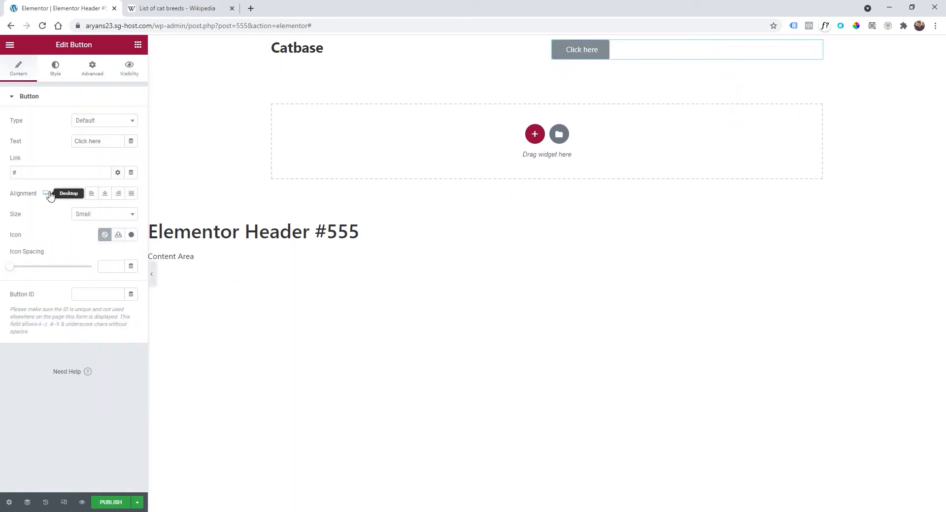
Set the button's normal text color to white (#FFFFFF).
{"action": "left_click", "coordinate": [55, 75]}
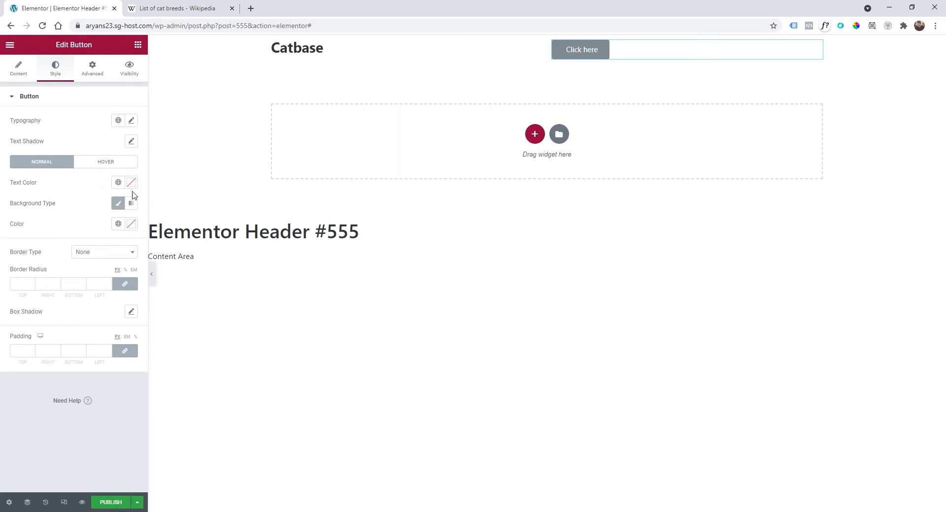
{"action": "left_click", "coordinate": [131, 182]}
{"action": "left_click_drag", "start_coordinate": [99, 236], "coordinate": [1, 199]}
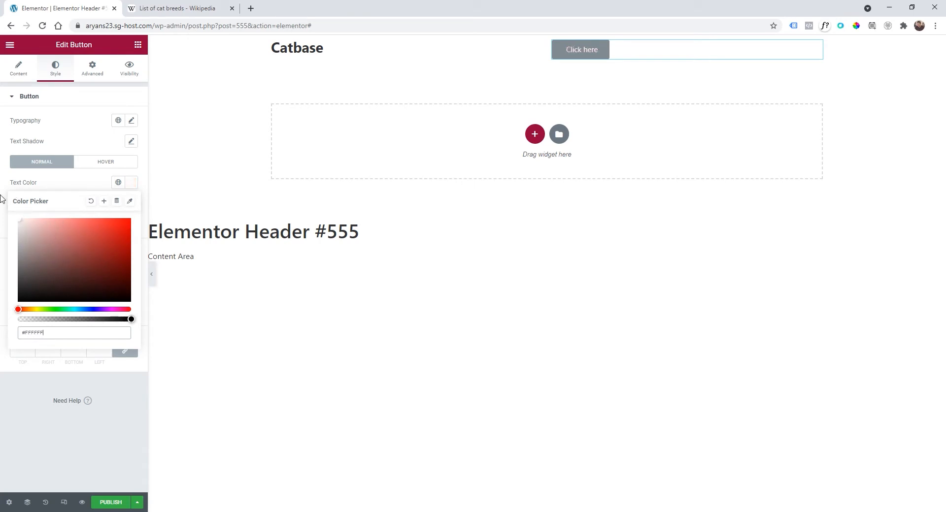
{"action": "left_click", "coordinate": [76, 183]}
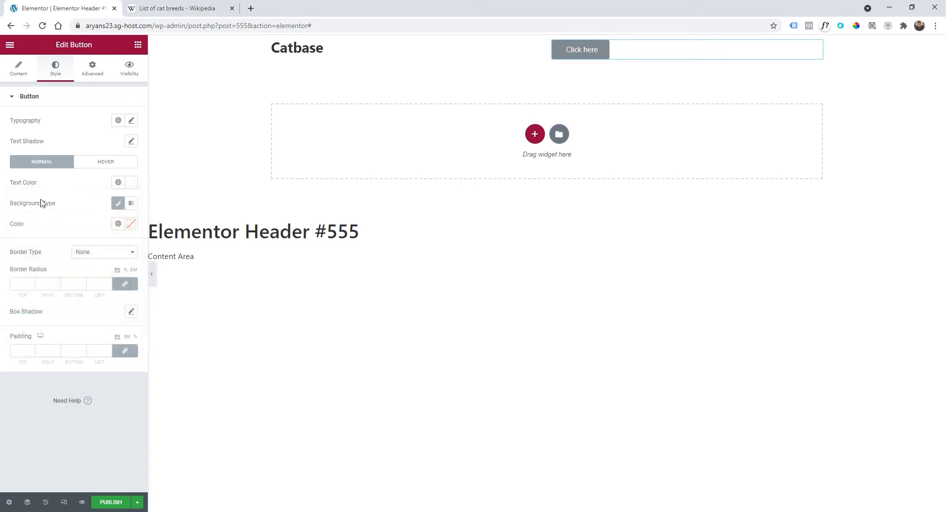
Change the button's text to "Upload".
{"action": "left_click", "coordinate": [18, 72]}
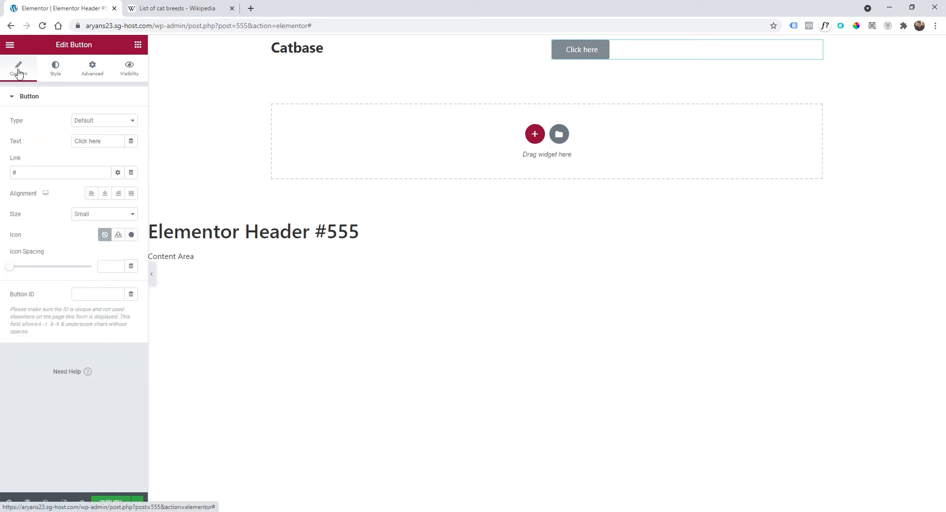
{"action": "double_click", "coordinate": [63, 169]}
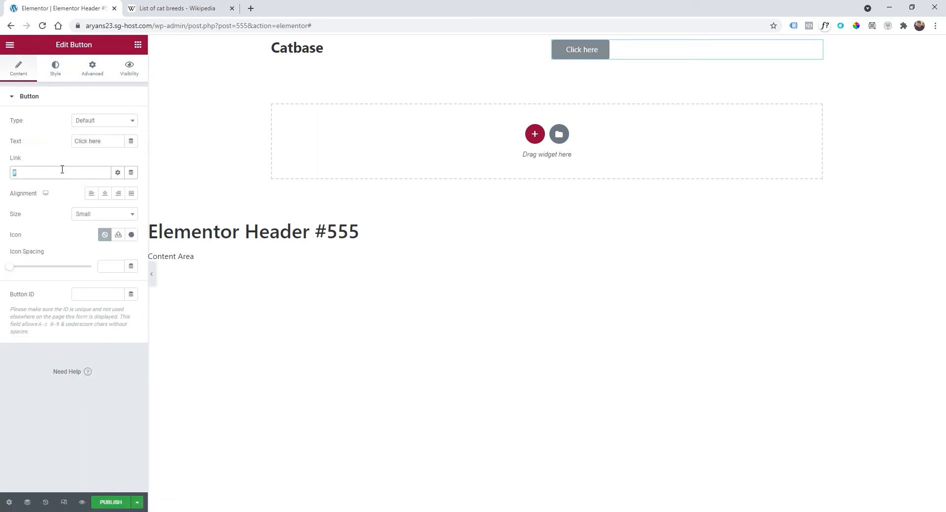
{"action": "left_click_drag", "start_coordinate": [119, 145], "coordinate": [67, 152]}
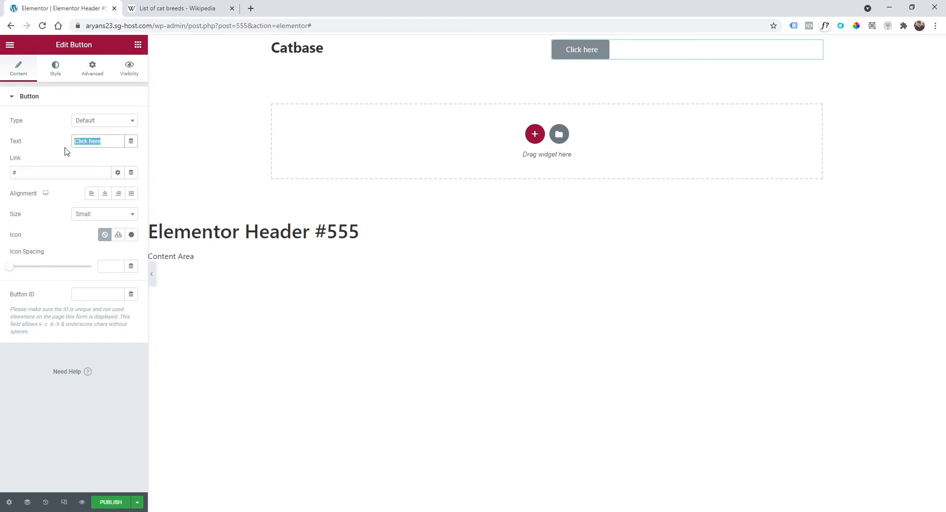
{"action": "type", "text": "Upload"}
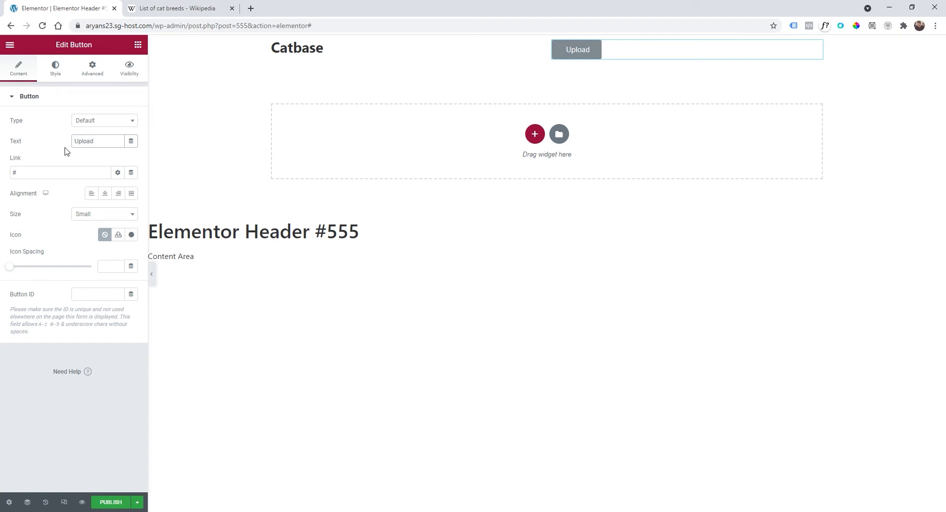
{"action": "left_click", "coordinate": [67, 152]}
Give the Upload button a coral-red background color in its normal state.
{"action": "left_click", "coordinate": [57, 73]}
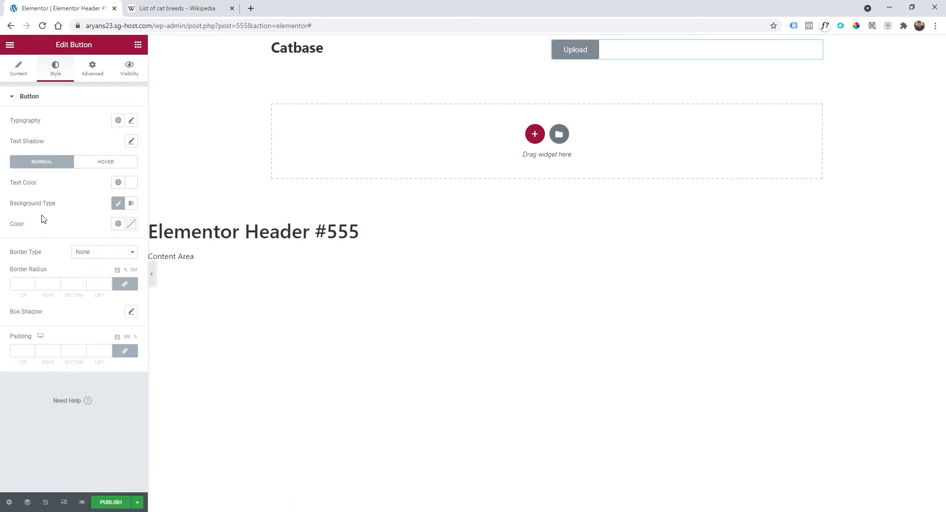
{"action": "left_click", "coordinate": [131, 224]}
{"action": "left_click_drag", "start_coordinate": [107, 276], "coordinate": [89, 262]}
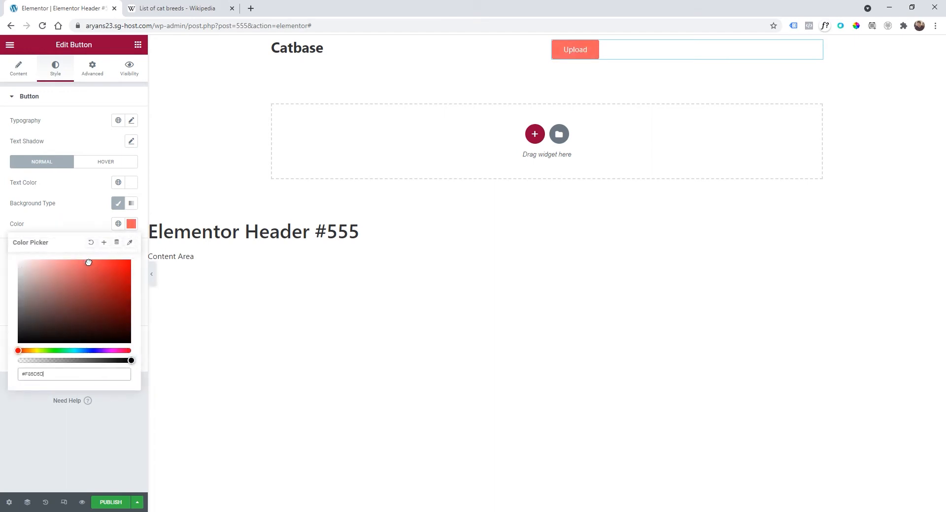
{"action": "left_click", "coordinate": [92, 221]}
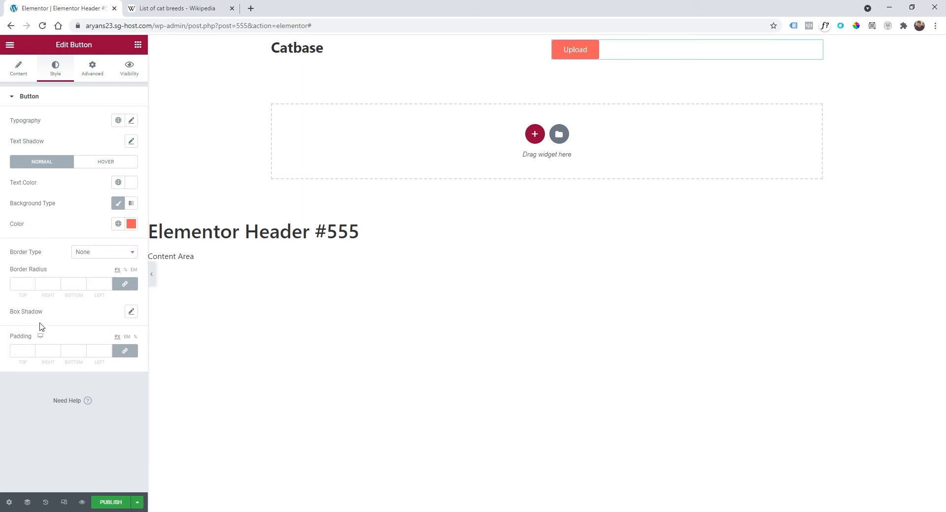
Try a border radius of 100% on all corners of the Upload button.
{"action": "left_click", "coordinate": [125, 269]}
{"action": "left_click", "coordinate": [27, 285]}
{"action": "type", "text": "100"}
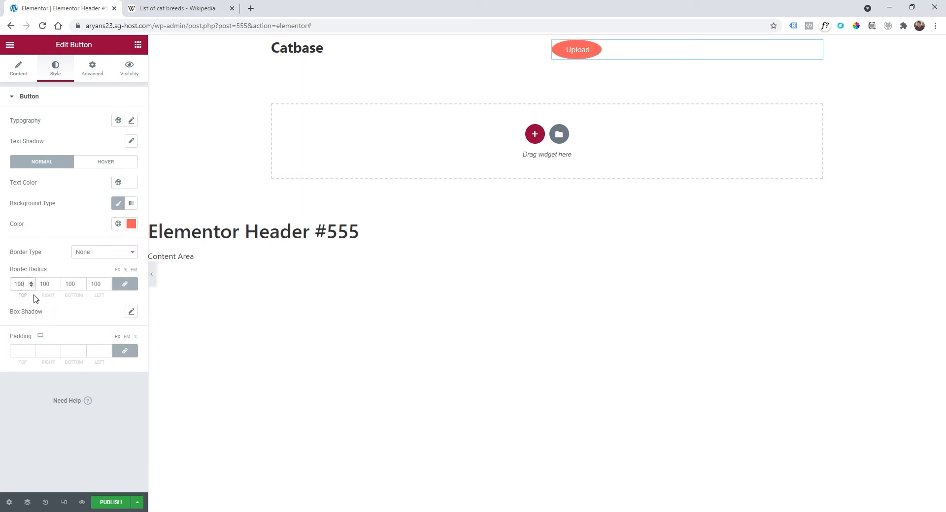
Set the Upload button's border radius to 100 px on all corners and right-align the button in its column.
{"action": "left_click", "coordinate": [117, 270]}
{"action": "left_click", "coordinate": [18, 282]}
{"action": "type", "text": "100"}
{"action": "left_click", "coordinate": [20, 78]}
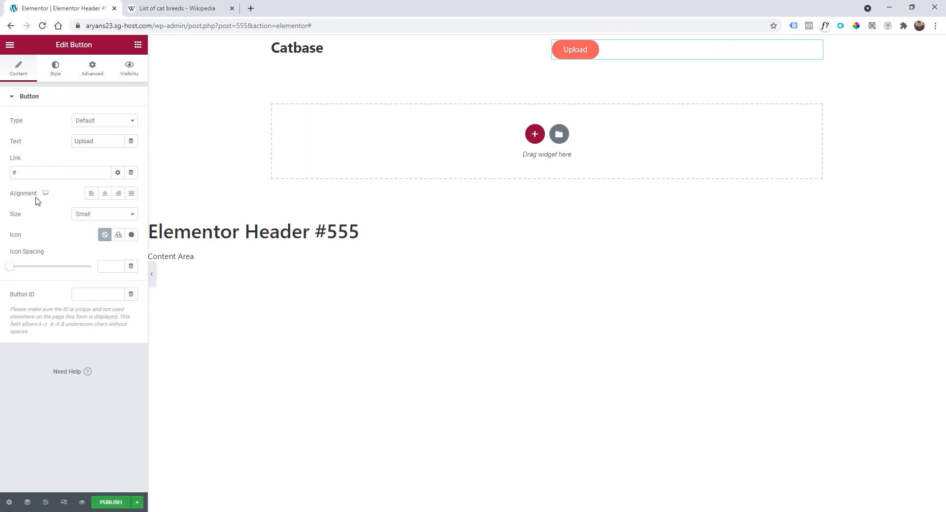
{"action": "left_click", "coordinate": [118, 195]}
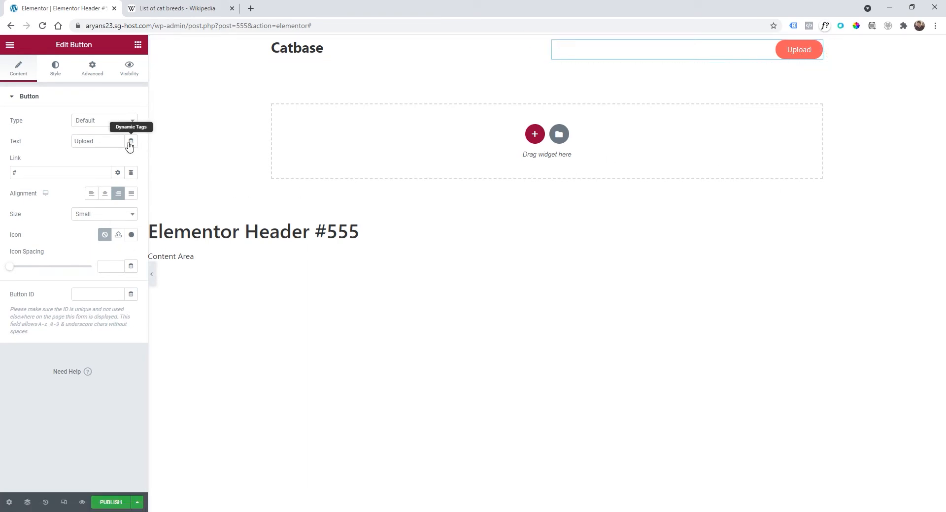
Set the Upload button's typography to uppercase transform and the Poppins font family.
{"action": "left_click", "coordinate": [57, 69]}
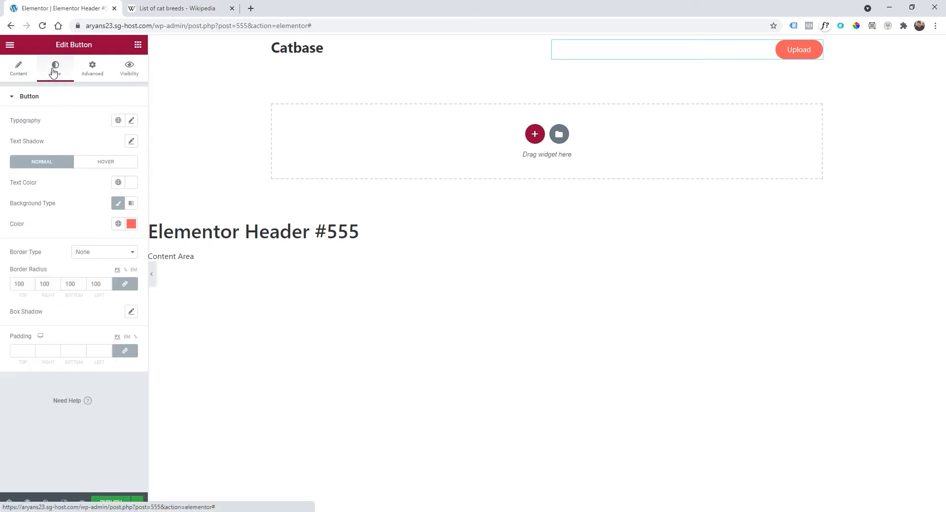
{"action": "left_click", "coordinate": [131, 120]}
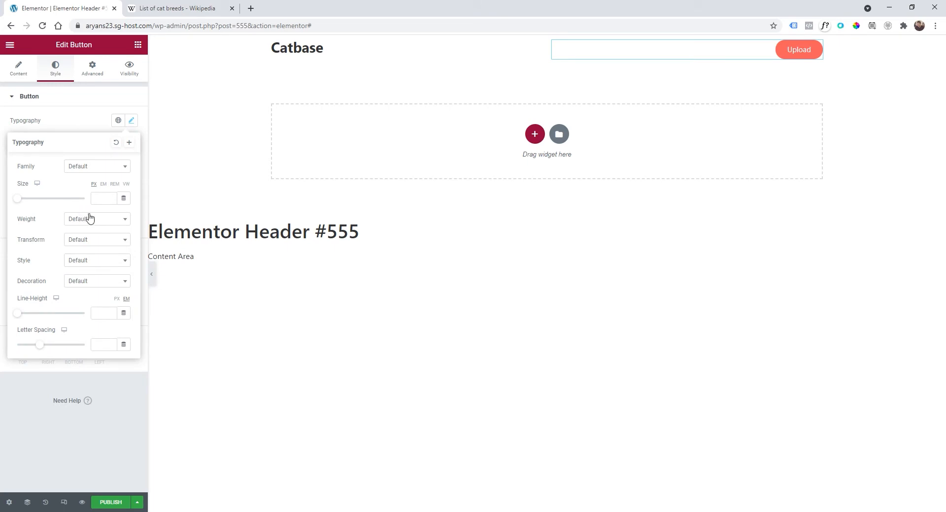
{"action": "left_click", "coordinate": [89, 240]}
{"action": "left_click", "coordinate": [100, 281]}
{"action": "left_click", "coordinate": [89, 170]}
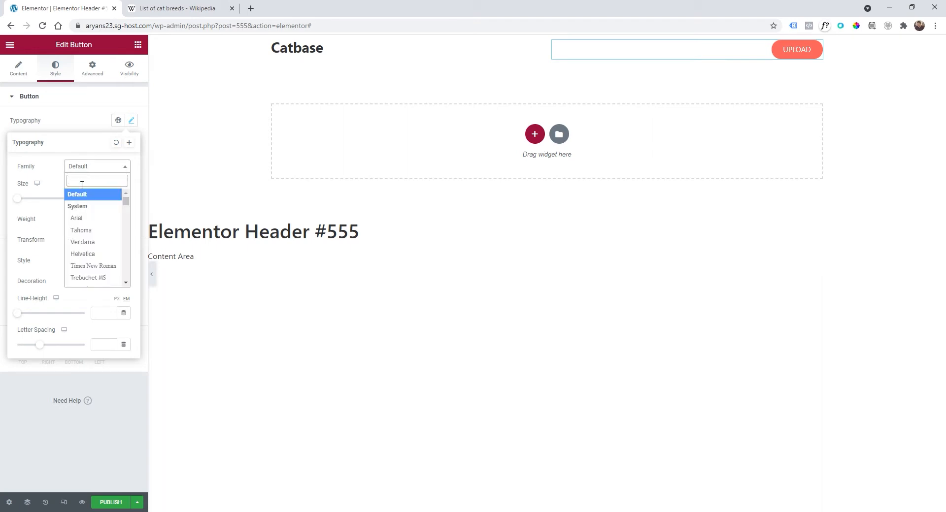
{"action": "type", "text": "popp"}
{"action": "key", "text": "Return"}
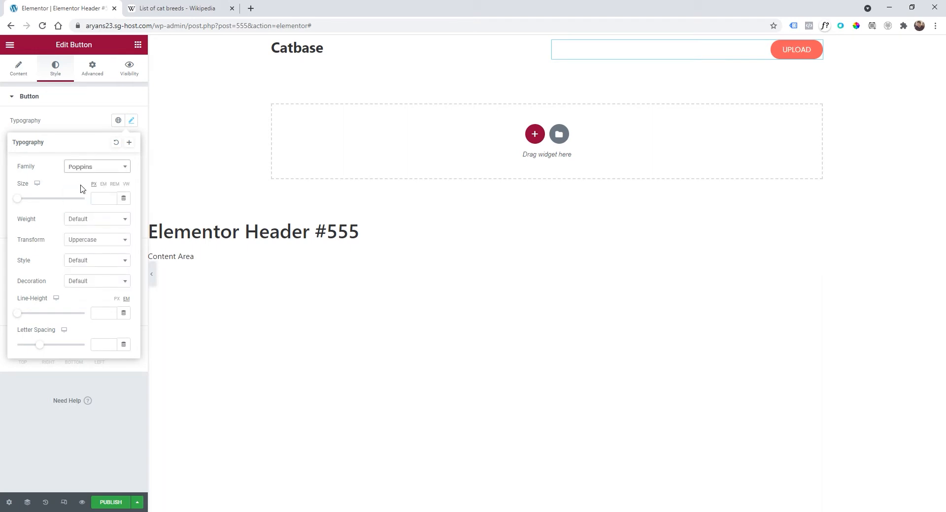
Adjust the Upload button's font weight, comparing 700 and 500, and slightly widen its letter spacing.
{"action": "left_click", "coordinate": [109, 244]}
{"action": "left_click", "coordinate": [109, 244]}
{"action": "left_click", "coordinate": [101, 225]}
{"action": "left_click", "coordinate": [104, 280]}
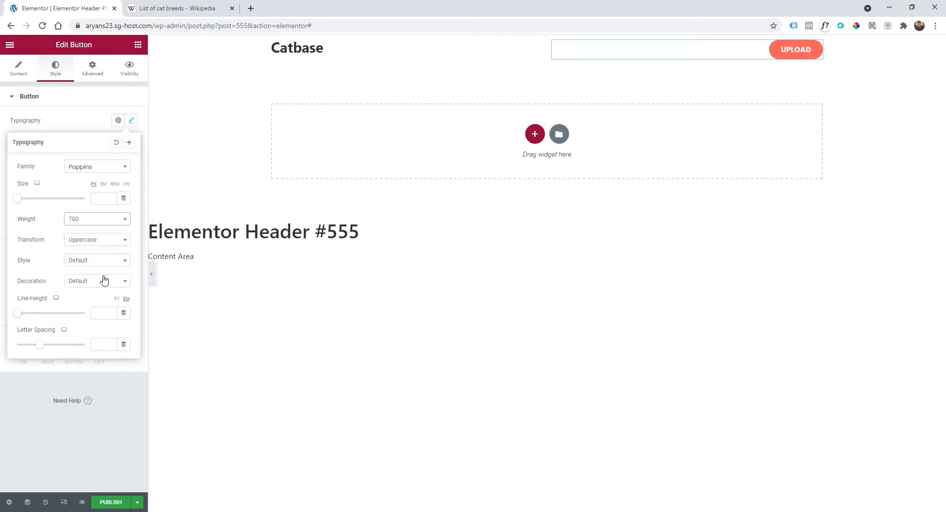
{"action": "left_click", "coordinate": [86, 221]}
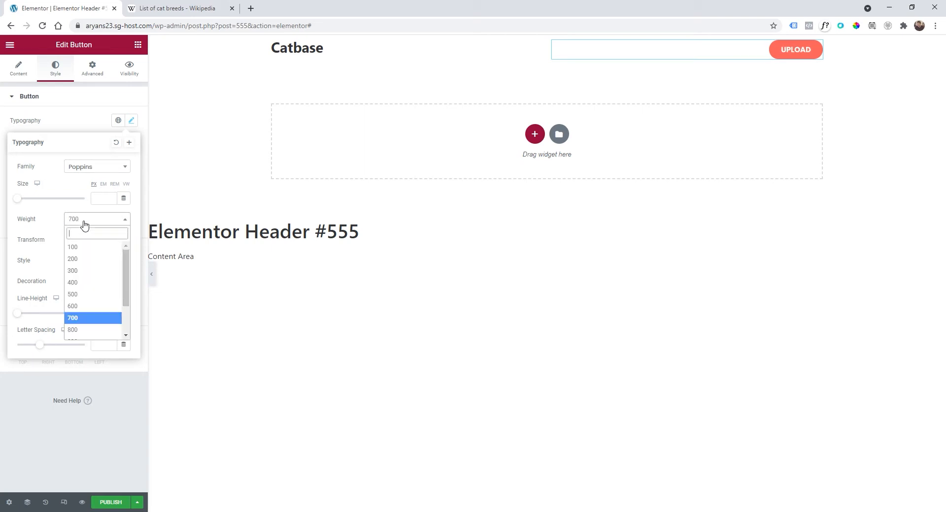
{"action": "left_click", "coordinate": [99, 295]}
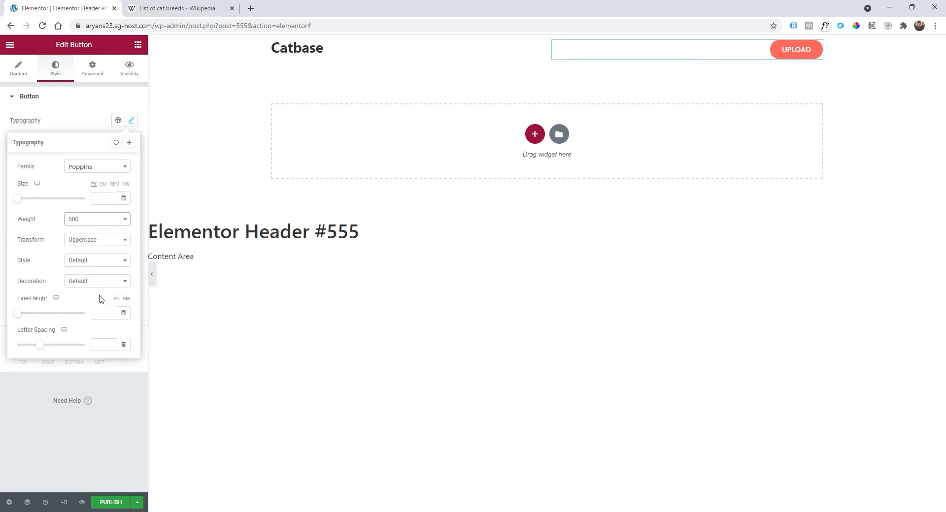
{"action": "left_click", "coordinate": [75, 220]}
{"action": "left_click", "coordinate": [95, 295]}
{"action": "left_click_drag", "start_coordinate": [45, 351], "coordinate": [46, 349]}
{"action": "left_click", "coordinate": [91, 127]}
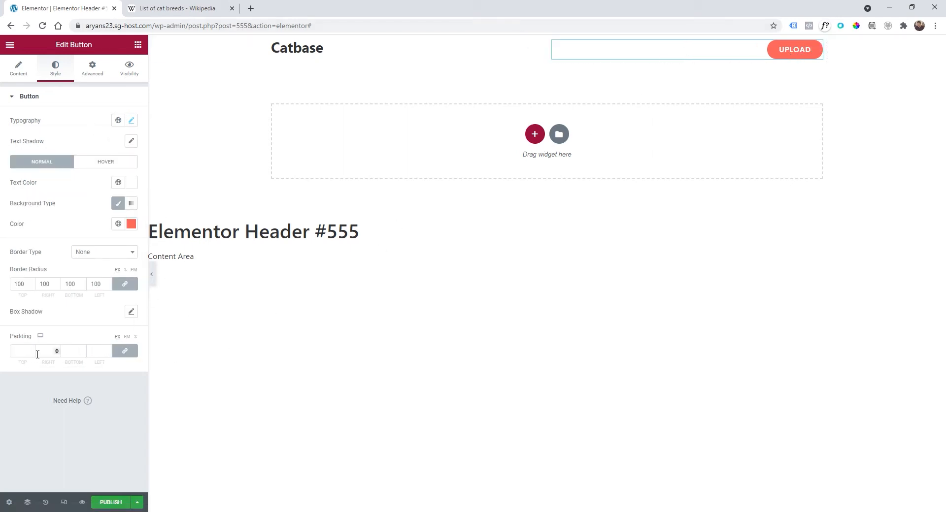
Unlink the Upload button's padding values and set the right and left padding to 10 px and the top to 20 px.
{"action": "left_click", "coordinate": [125, 351]}
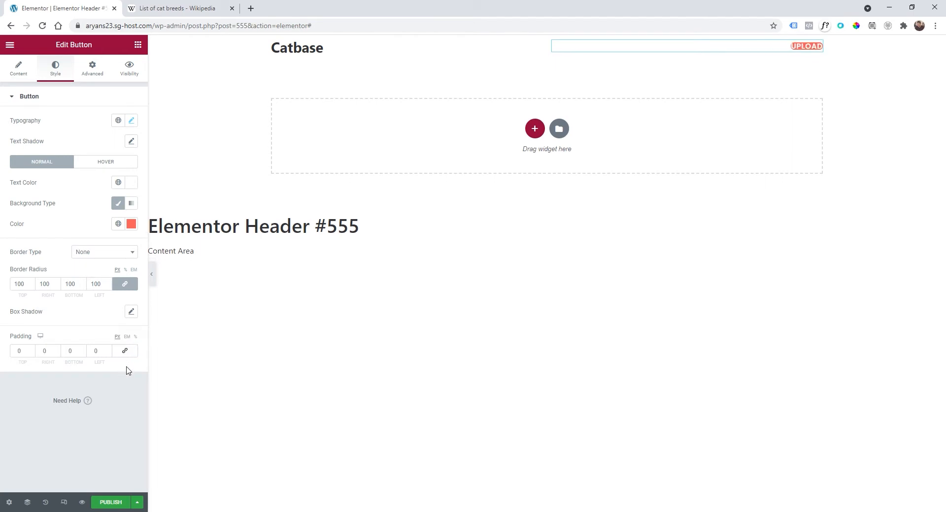
{"action": "left_click", "coordinate": [45, 351]}
{"action": "key", "text": "Tab"}
{"action": "key", "text": "Tab"}
{"action": "type", "text": "10"}
{"action": "left_click", "coordinate": [20, 350]}
{"action": "type", "text": "20"}
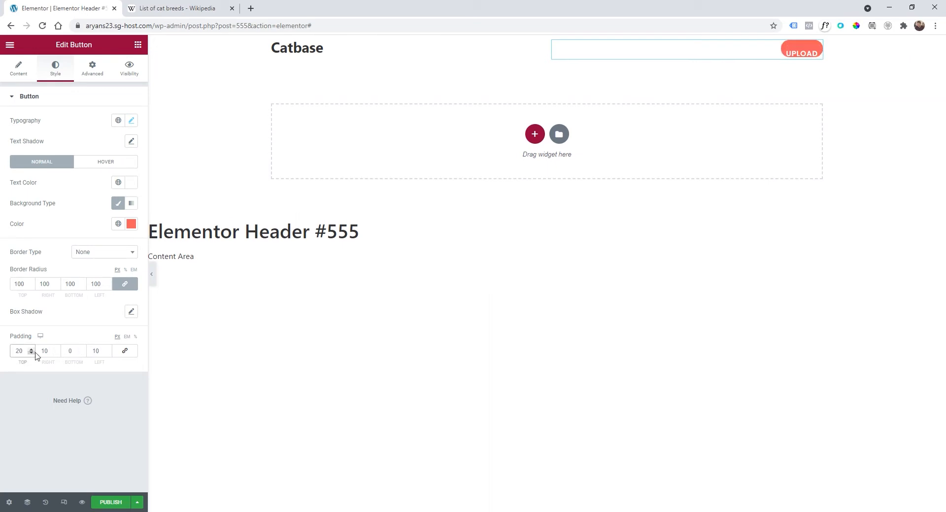
Try Upload button padding of 10 px for top and bottom and 20 px for right and left.
{"action": "left_click_drag", "start_coordinate": [23, 354], "coordinate": [14, 367]}
{"action": "type", "text": "10"}
{"action": "left_click_drag", "start_coordinate": [73, 351], "coordinate": [34, 356]}
{"action": "type", "text": "10"}
{"action": "type", "text": "20"}
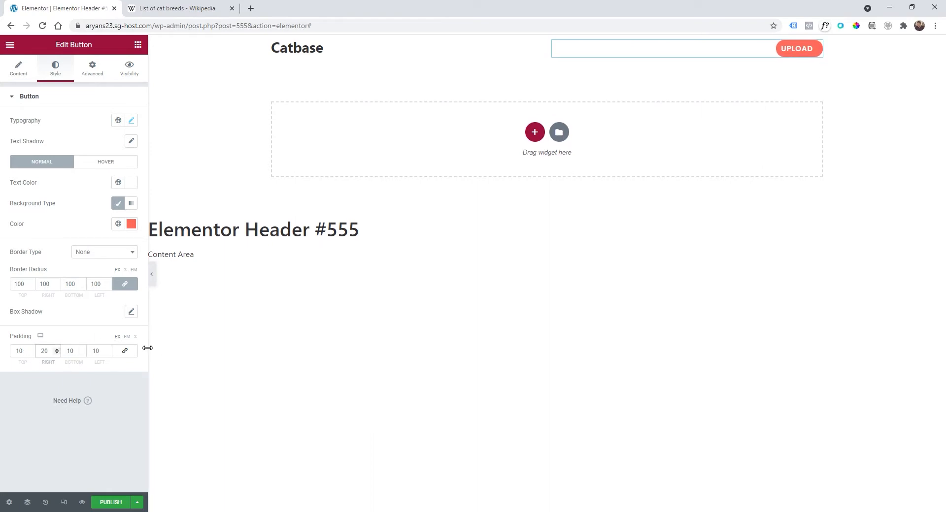
{"action": "left_click_drag", "start_coordinate": [101, 350], "coordinate": [58, 353]}
{"action": "type", "text": "20"}
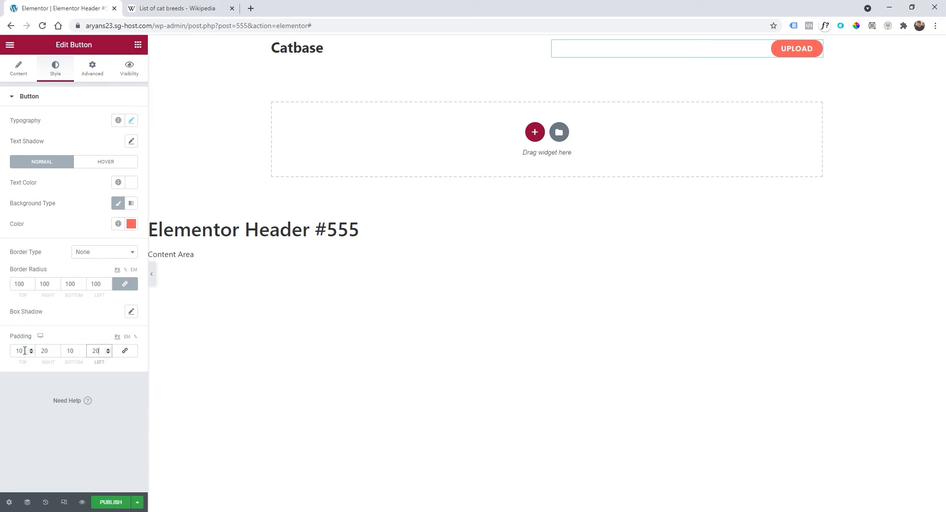
Set the Upload button's padding to 15 px for top and bottom and 30 px for right and left.
{"action": "left_click_drag", "start_coordinate": [31, 354], "coordinate": [5, 353]}
{"action": "type", "text": "15"}
{"action": "double_click", "coordinate": [72, 352]}
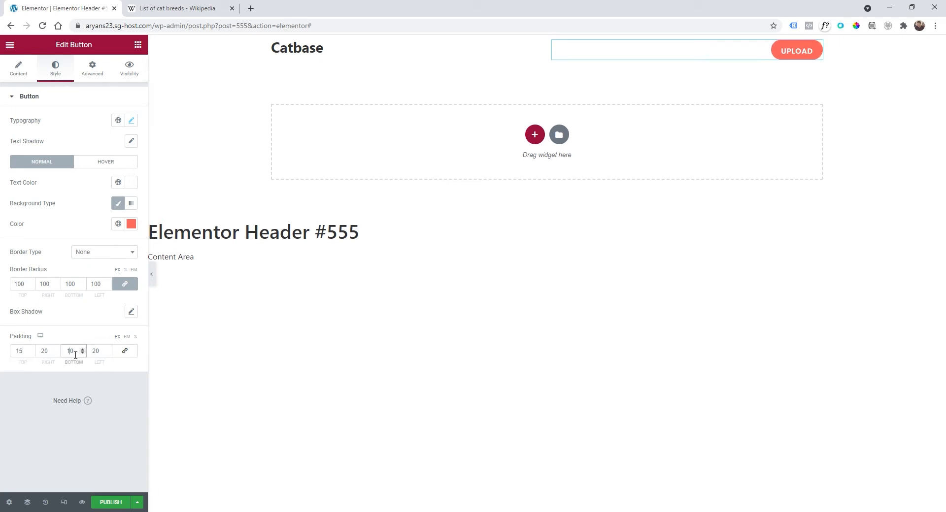
{"action": "type", "text": "15"}
{"action": "left_click_drag", "start_coordinate": [55, 352], "coordinate": [22, 352]}
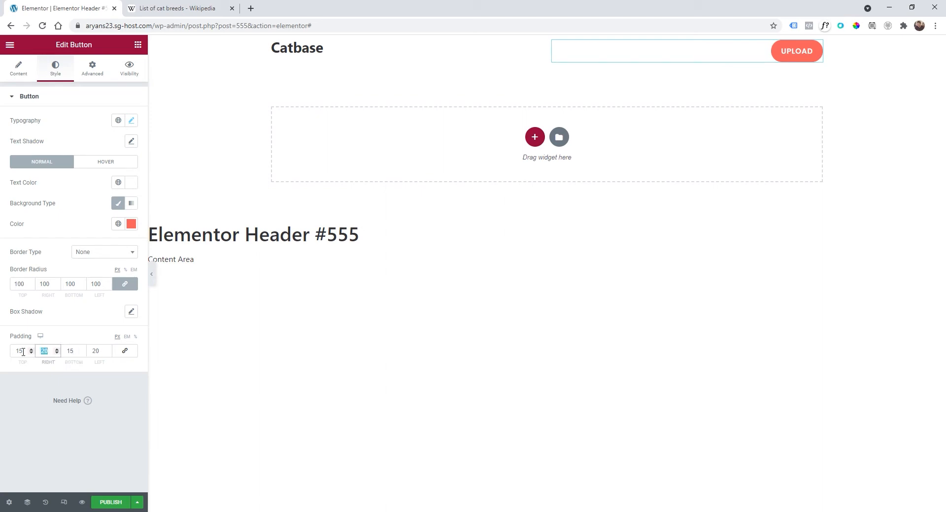
{"action": "type", "text": "30"}
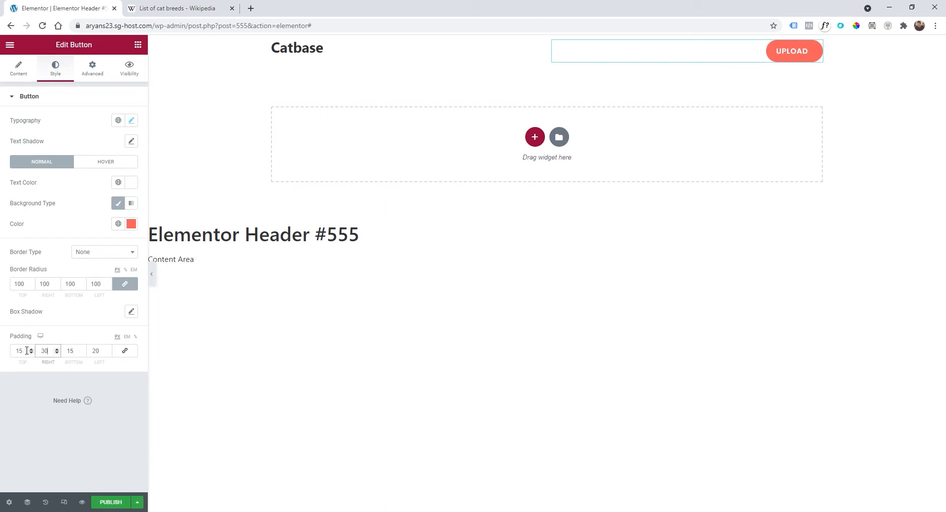
{"action": "double_click", "coordinate": [103, 351]}
{"action": "type", "text": "30"}
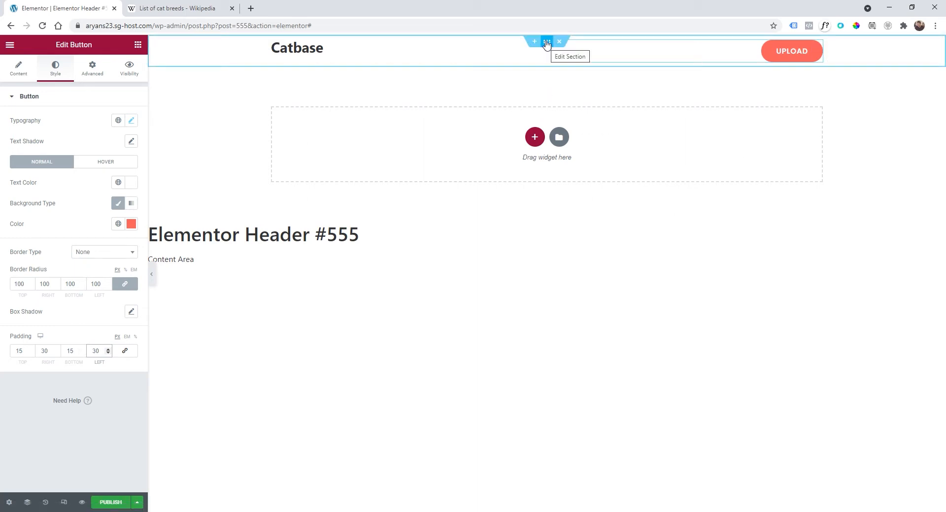
Unlink the header section's padding values and set the top padding to 2% and the bottom padding to 1%.
{"action": "left_click", "coordinate": [546, 44]}
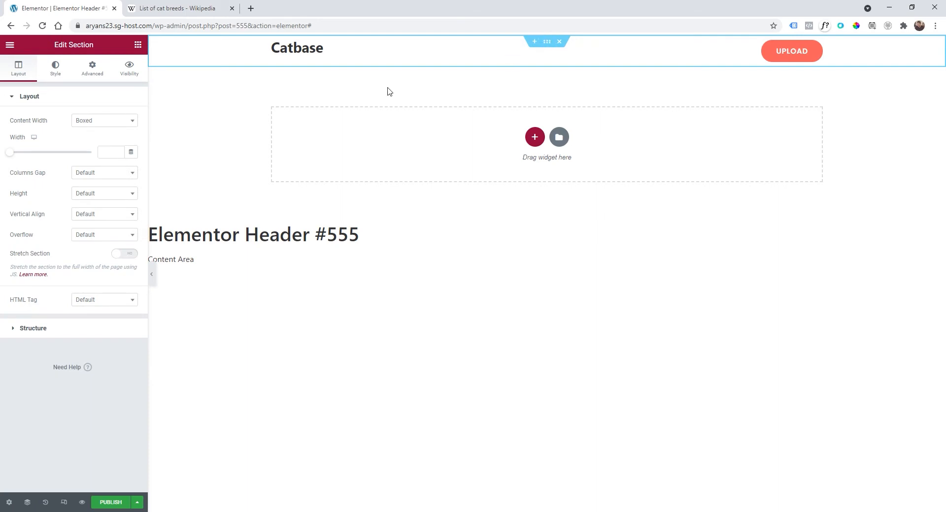
{"action": "left_click", "coordinate": [92, 71]}
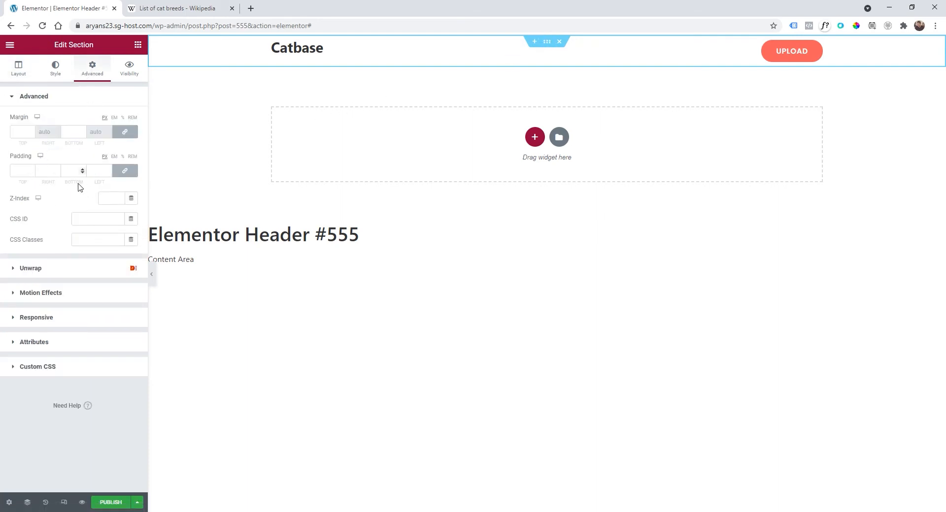
{"action": "left_click", "coordinate": [122, 157]}
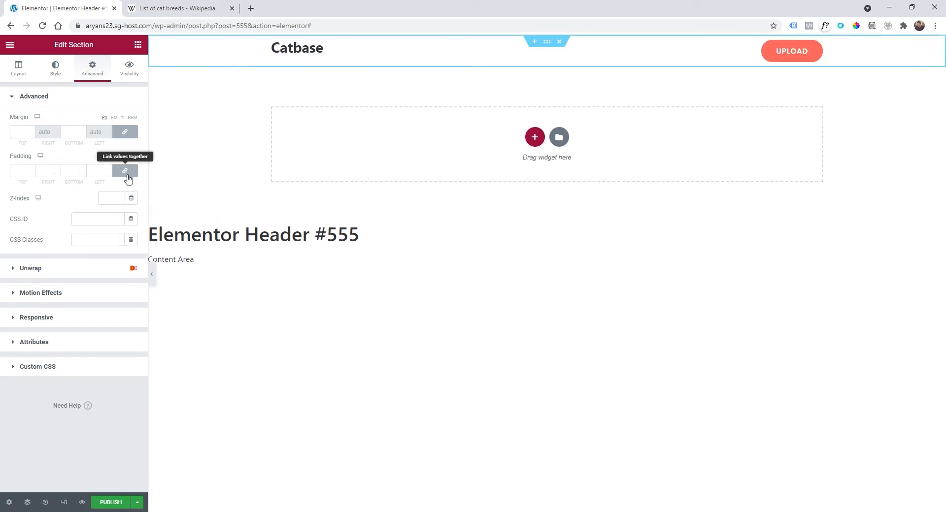
{"action": "left_click", "coordinate": [126, 172]}
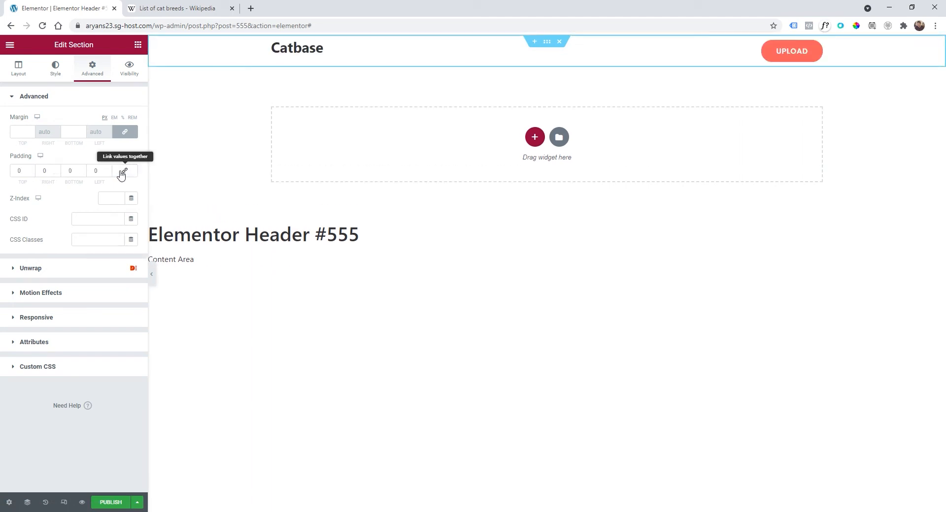
{"action": "left_click", "coordinate": [32, 170]}
{"action": "left_click", "coordinate": [32, 170]}
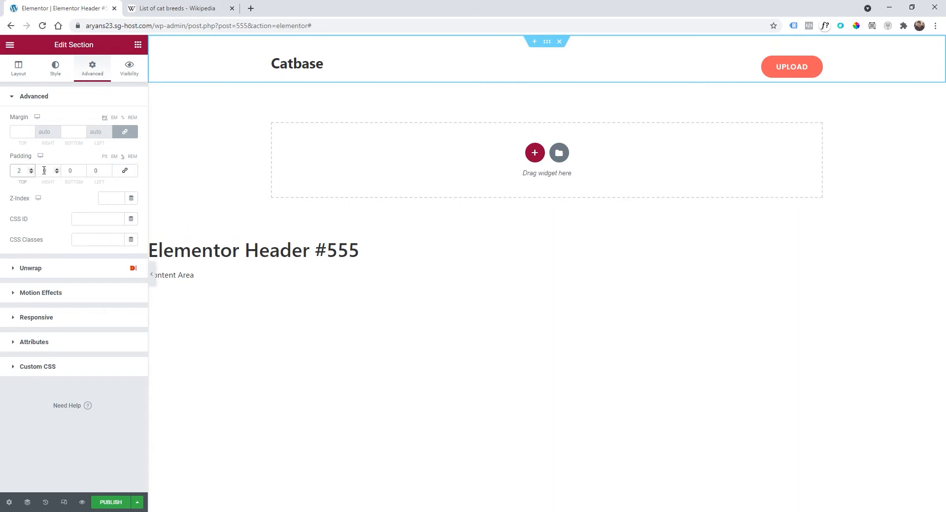
{"action": "left_click", "coordinate": [82, 170]}
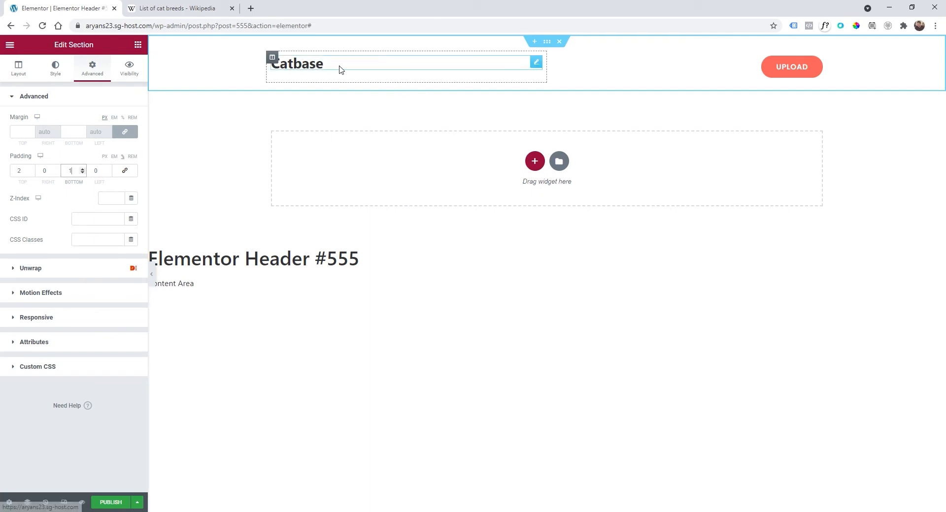
Set the Catbase heading's alignment to left.
{"action": "left_click", "coordinate": [536, 63]}
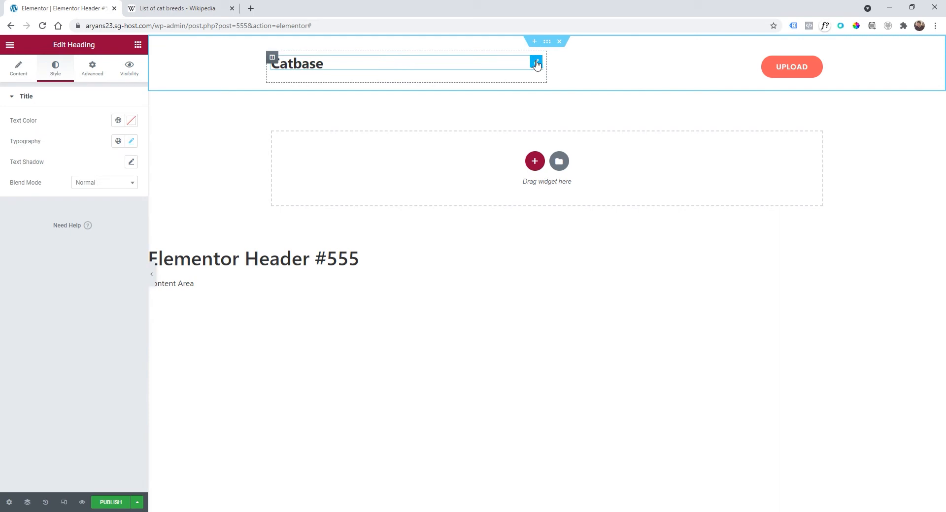
{"action": "left_click", "coordinate": [21, 73]}
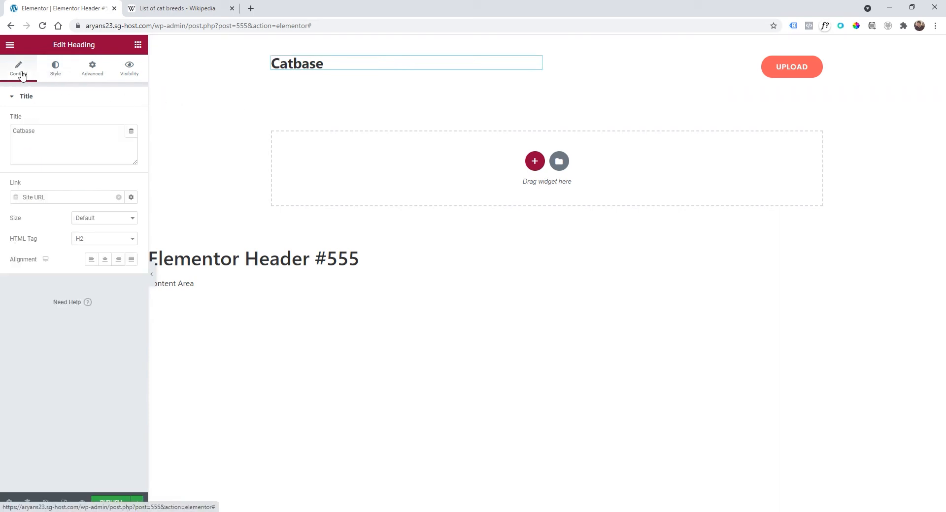
{"action": "left_click", "coordinate": [91, 263]}
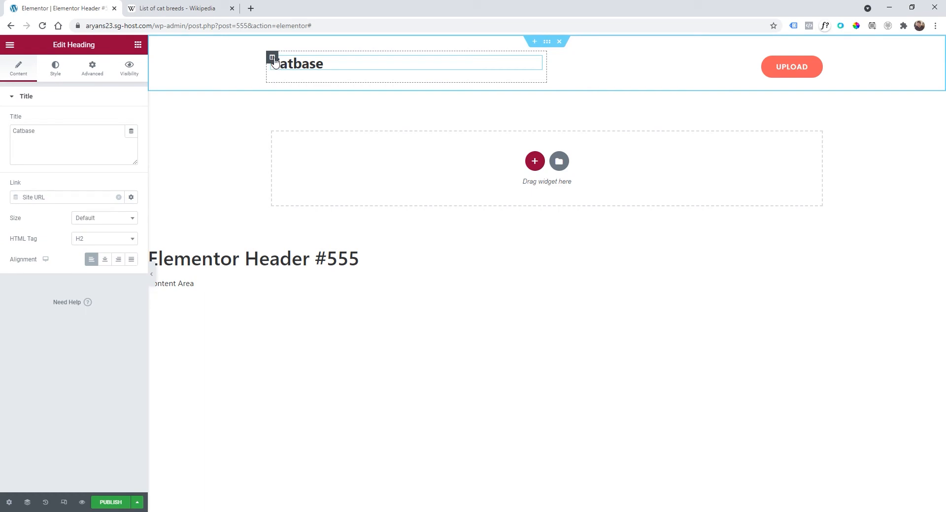
Set the vertical alignment of the Catbase title's column to Middle and preview the header without the editing controls.
{"action": "left_click", "coordinate": [274, 59]}
{"action": "left_click", "coordinate": [95, 145]}
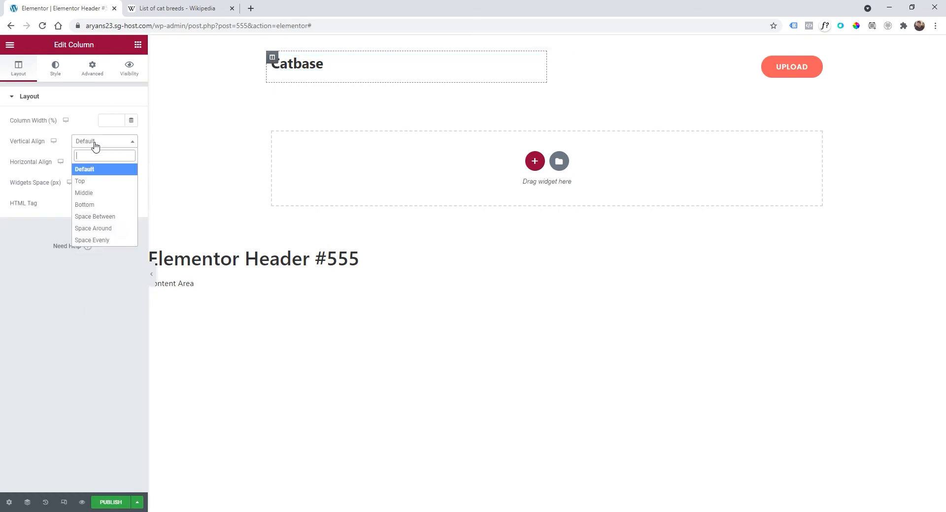
{"action": "left_click", "coordinate": [106, 193]}
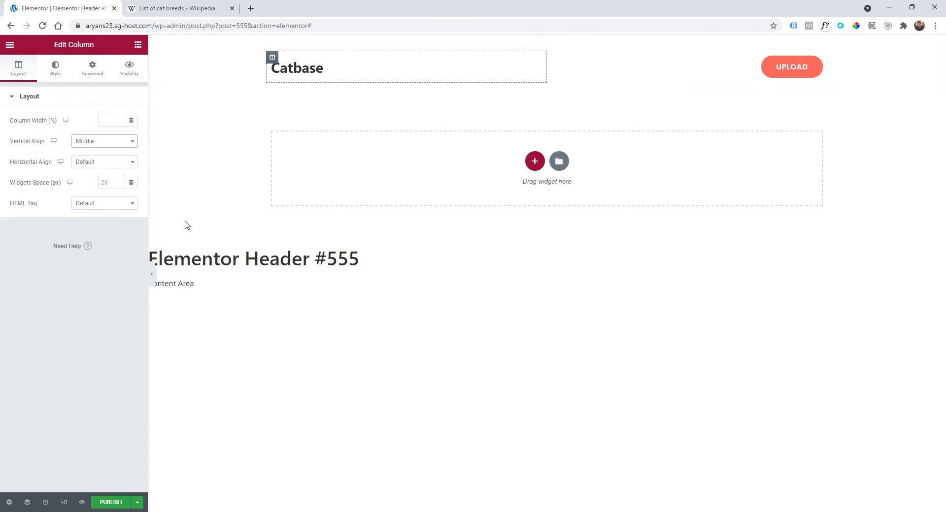
{"action": "left_click", "coordinate": [151, 274]}
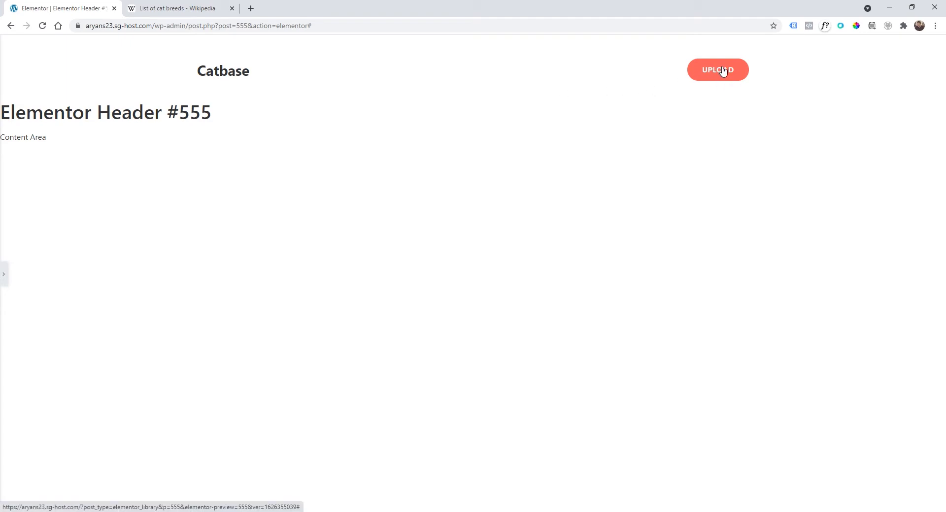
{"action": "left_click", "coordinate": [4, 274]}
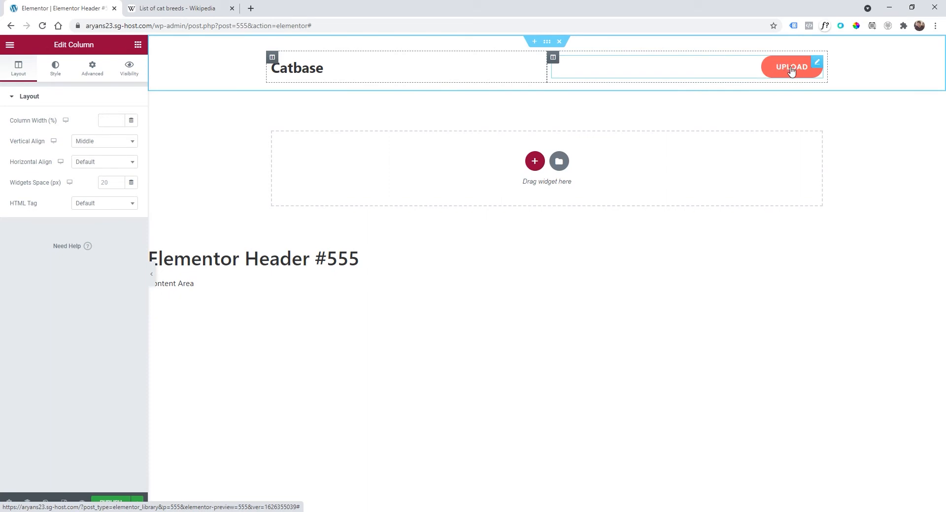
Set the Upload button's hover background color to black, #000000.
{"action": "left_click", "coordinate": [754, 71]}
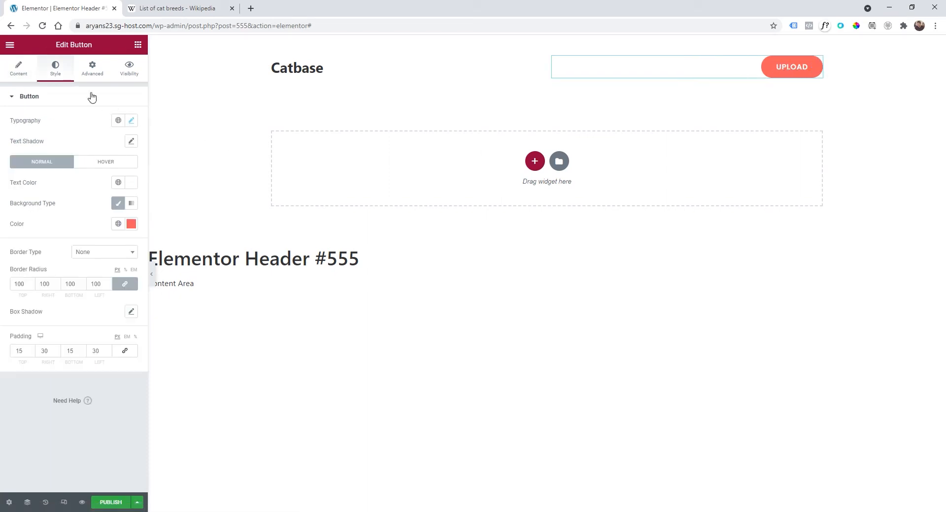
{"action": "left_click", "coordinate": [100, 165]}
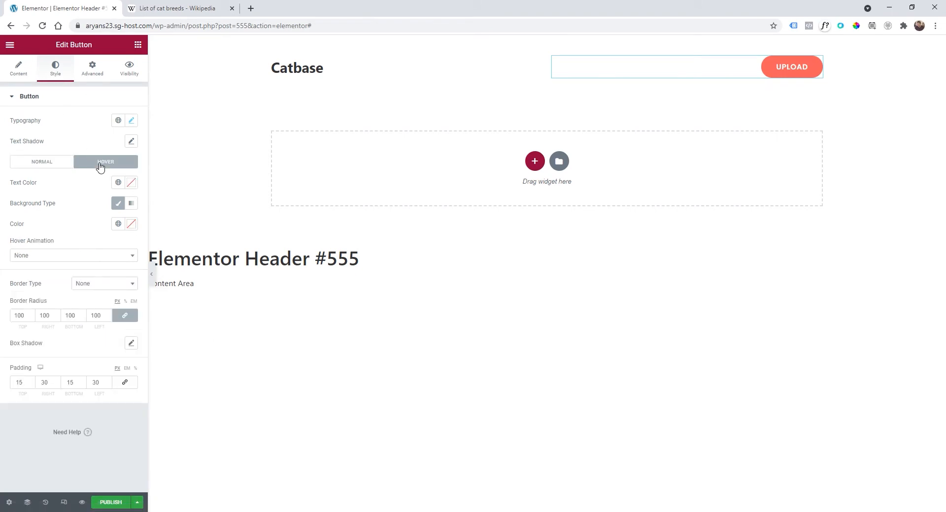
{"action": "left_click", "coordinate": [118, 225]}
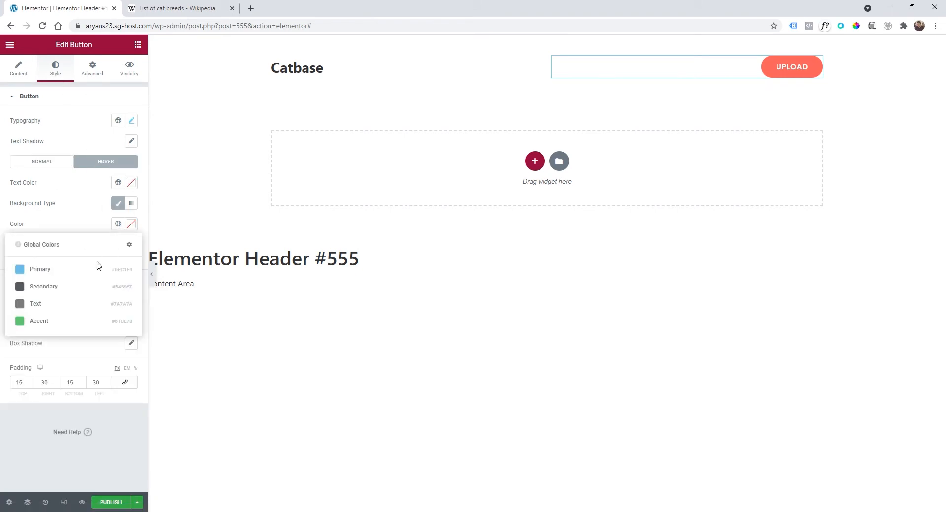
{"action": "left_click", "coordinate": [131, 224]}
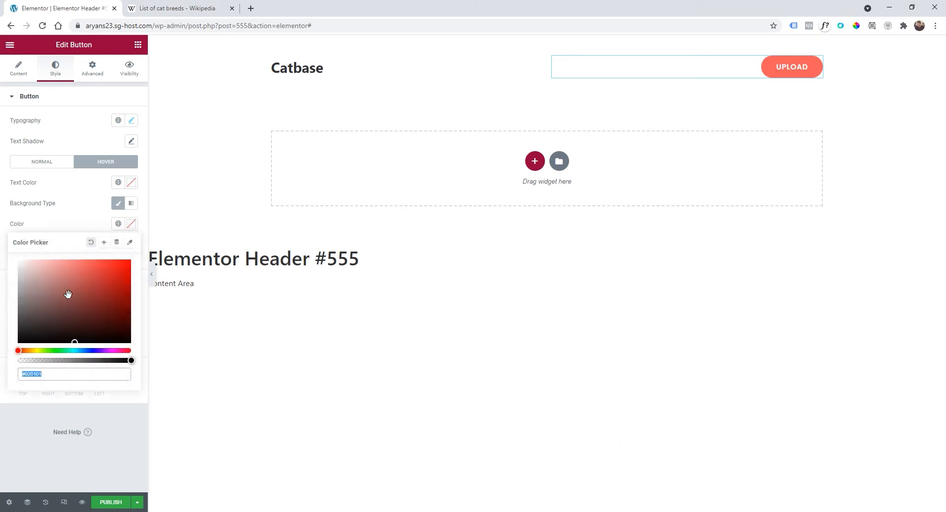
{"action": "left_click_drag", "start_coordinate": [68, 294], "coordinate": [2, 379]}
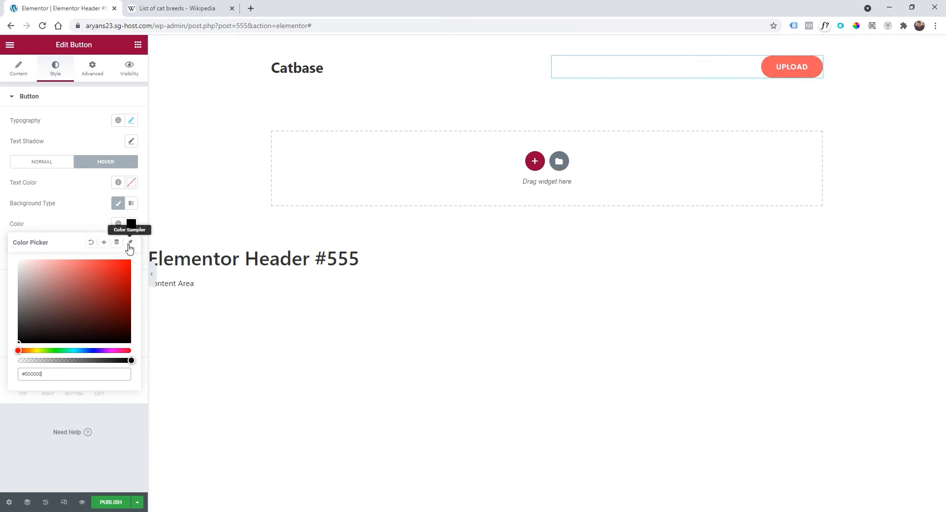
{"action": "left_click", "coordinate": [131, 224]}
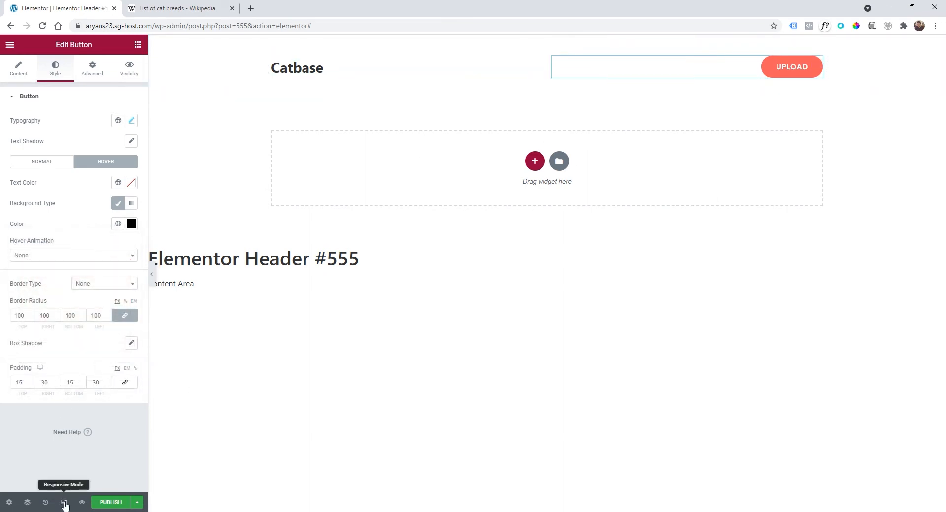
In the mobile layout, set the title and Upload button columns to 50% width each and check the header at a wider screen size.
{"action": "left_click", "coordinate": [64, 502]}
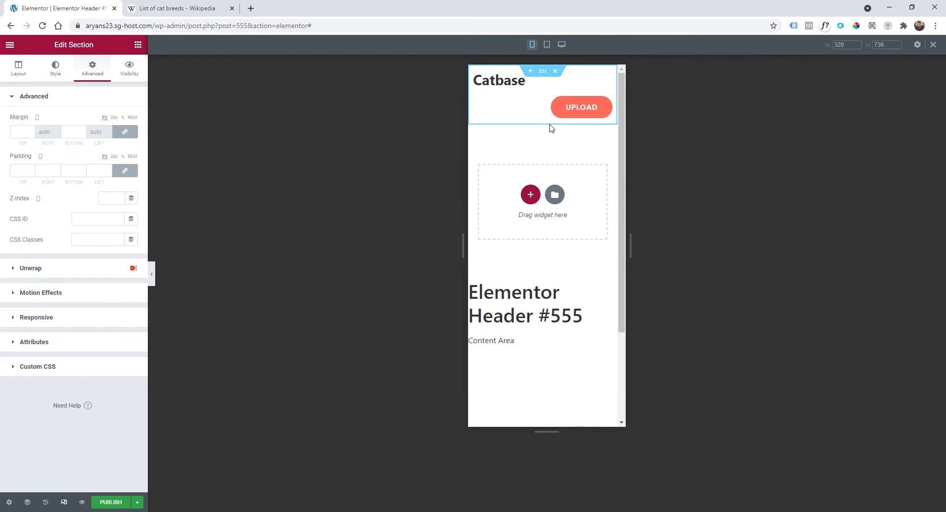
{"action": "left_click", "coordinate": [474, 74]}
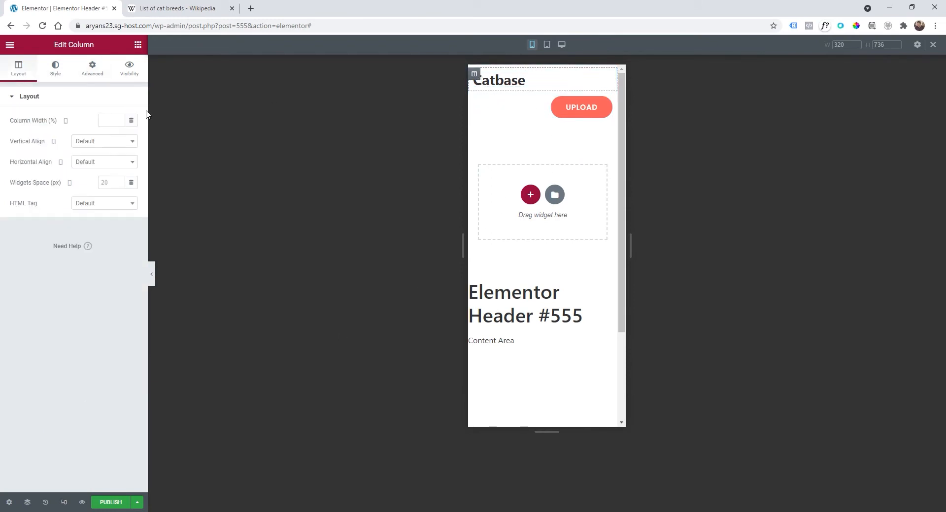
{"action": "left_click", "coordinate": [106, 118]}
{"action": "type", "text": "50"}
{"action": "left_click", "coordinate": [475, 98]}
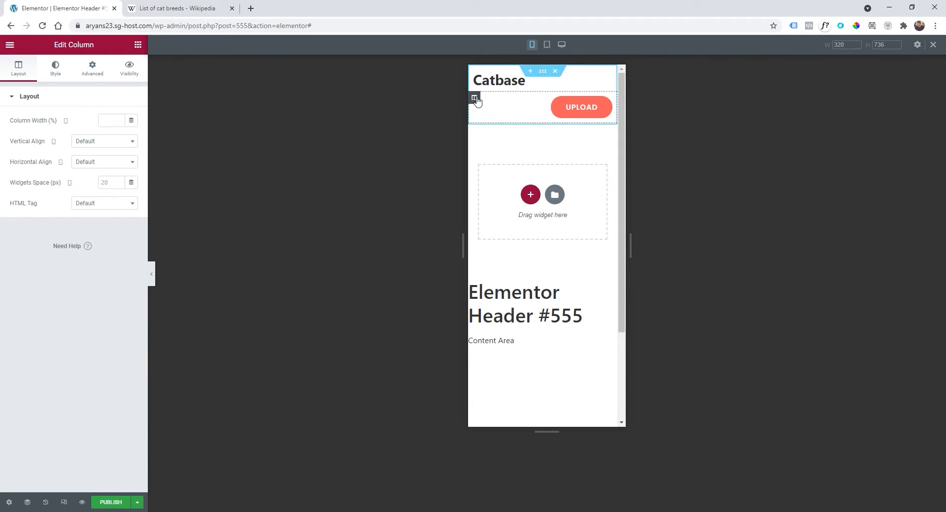
{"action": "left_click", "coordinate": [106, 120]}
{"action": "type", "text": "50"}
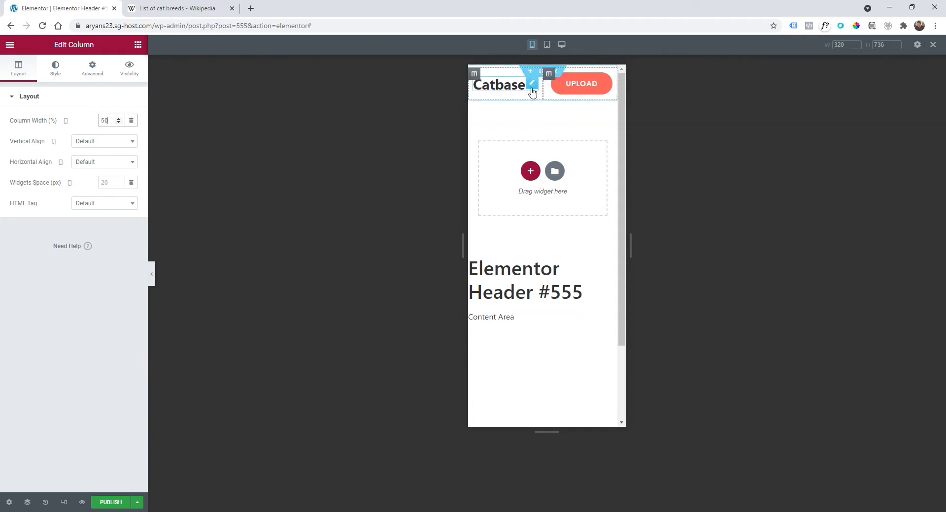
{"action": "mouse_move", "coordinate": [631, 241]}
{"action": "left_mouse_down"}
{"action": "mouse_move", "coordinate": [651, 239]}
{"action": "mouse_move", "coordinate": [646, 232]}
{"action": "left_mouse_up"}
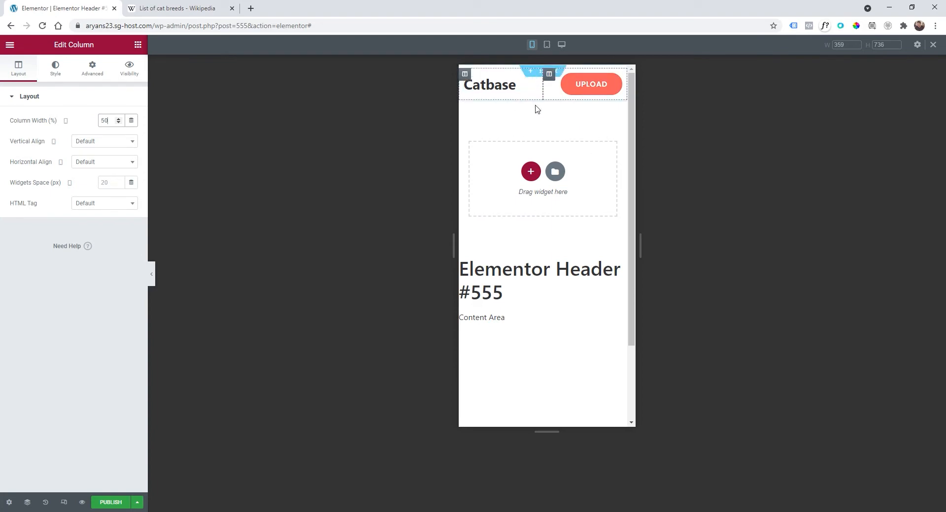
{"action": "left_click", "coordinate": [63, 502]}
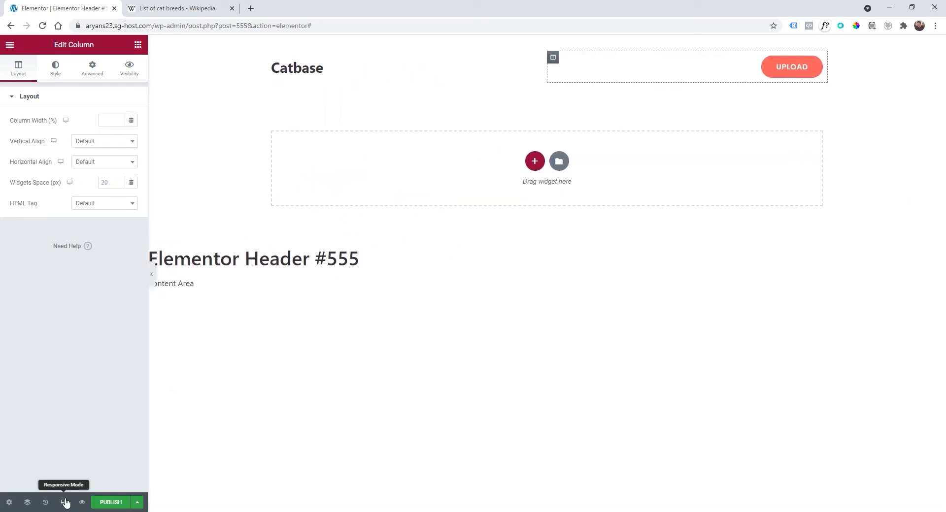
Publish the header template with an Include condition for the Entire Site and exit to the WordPress dashboard.
{"action": "left_click", "coordinate": [110, 502]}
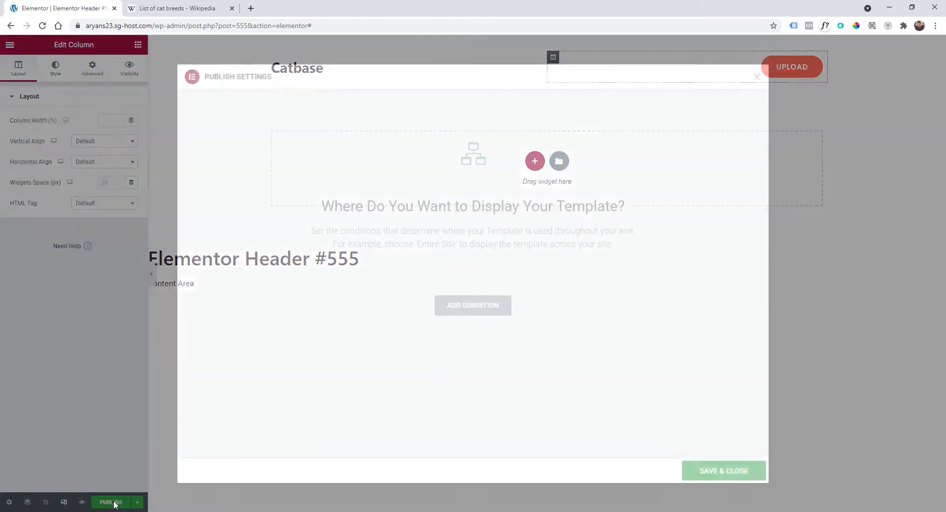
{"action": "left_click", "coordinate": [508, 311]}
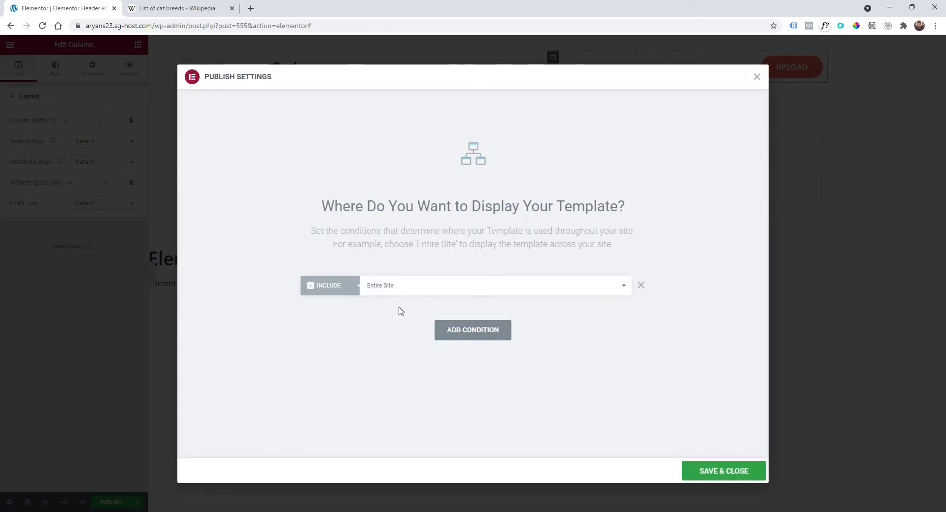
{"action": "left_click", "coordinate": [714, 472]}
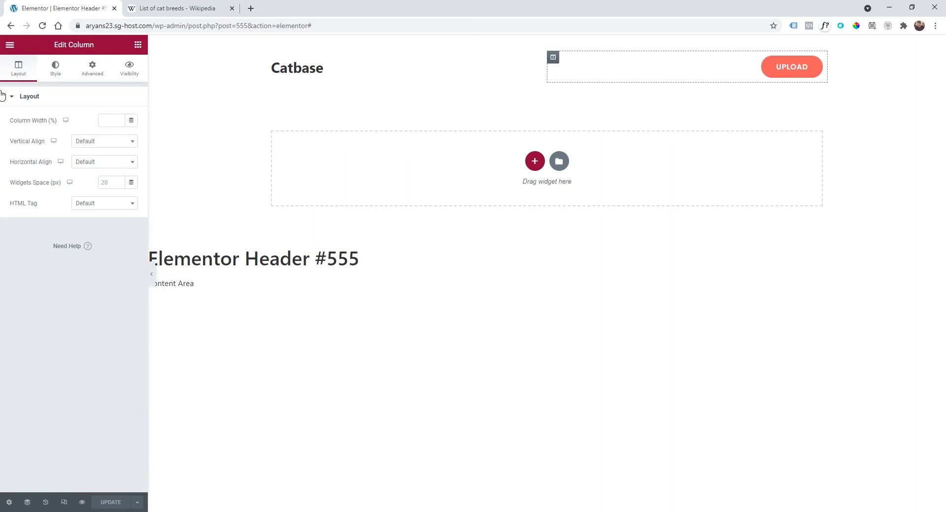
{"action": "left_click", "coordinate": [10, 44]}
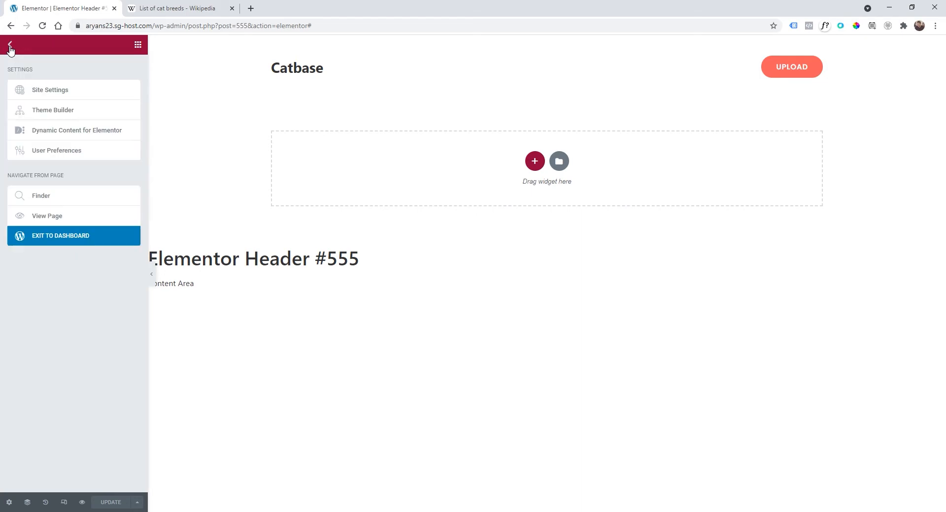
{"action": "left_click", "coordinate": [62, 237]}
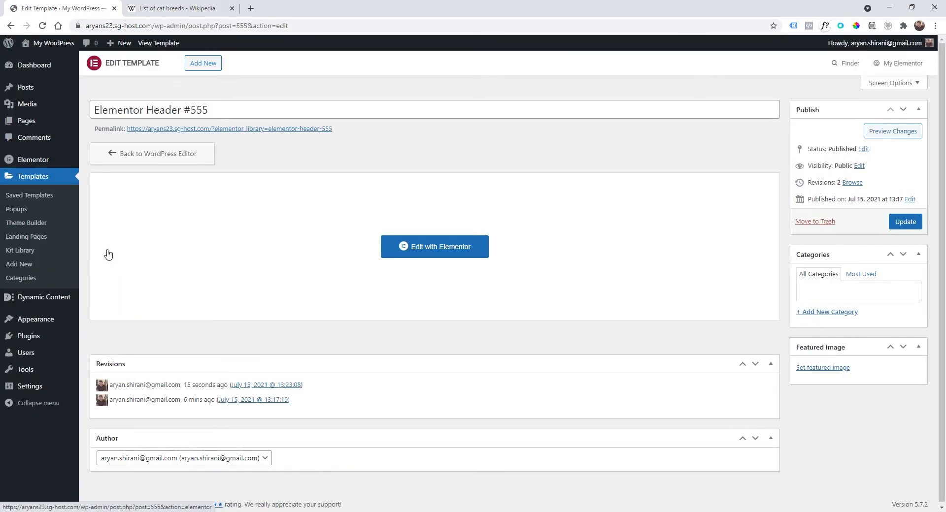
Create a new WordPress page titled "Cat Home".
{"action": "mouse_move", "coordinate": [43, 123]}
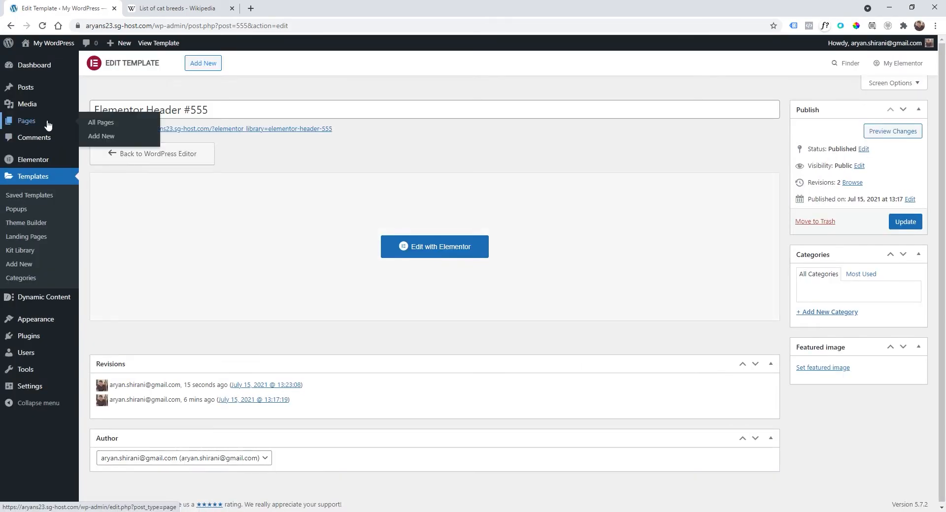
{"action": "left_click", "coordinate": [104, 140]}
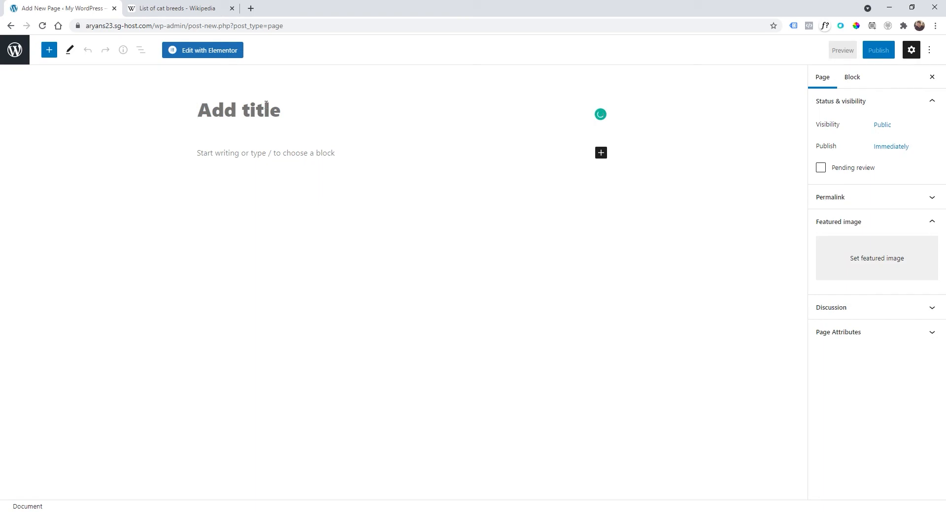
{"action": "type", "text": "Cat Ho"}
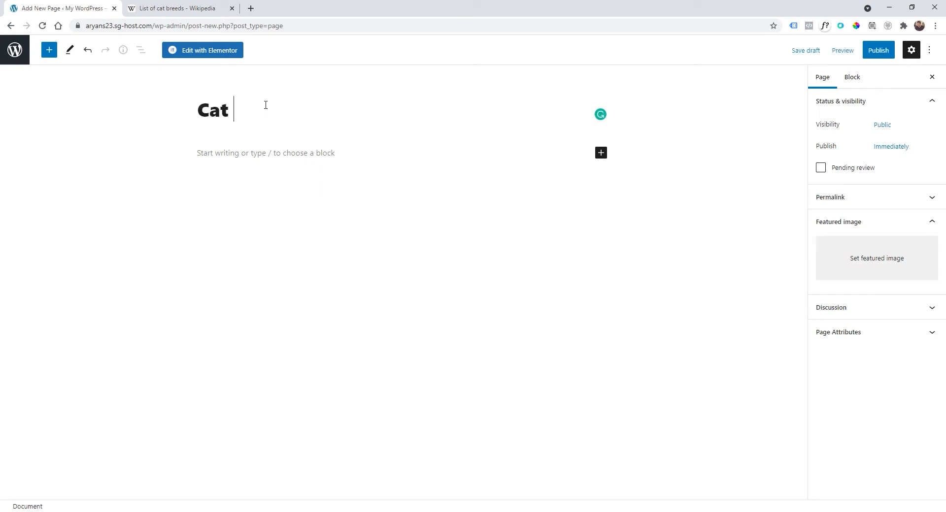
{"action": "type", "text": "me"}
Open the Cat Home page in the Elementor editor and set its page layout to Elementor Full Width.
{"action": "left_click", "coordinate": [212, 50]}
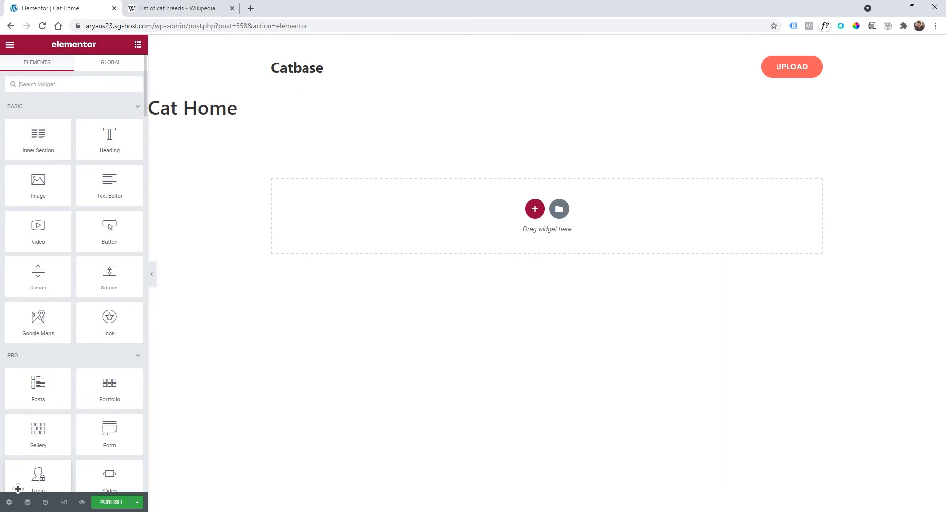
{"action": "left_click", "coordinate": [9, 504]}
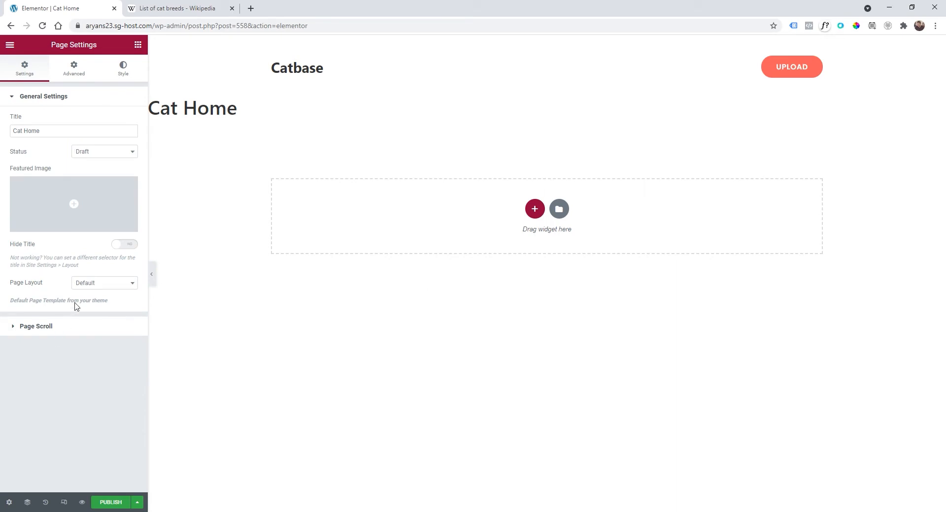
{"action": "left_click", "coordinate": [91, 285]}
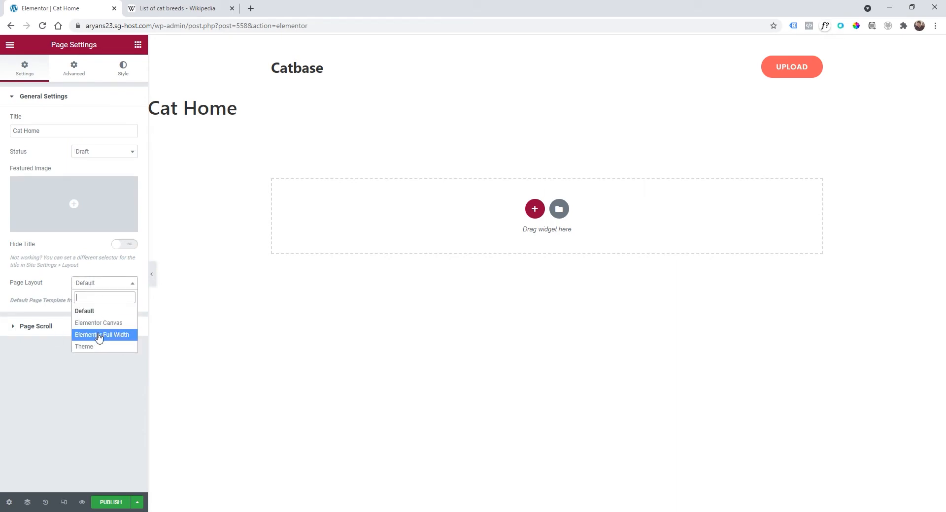
{"action": "left_click", "coordinate": [101, 335]}
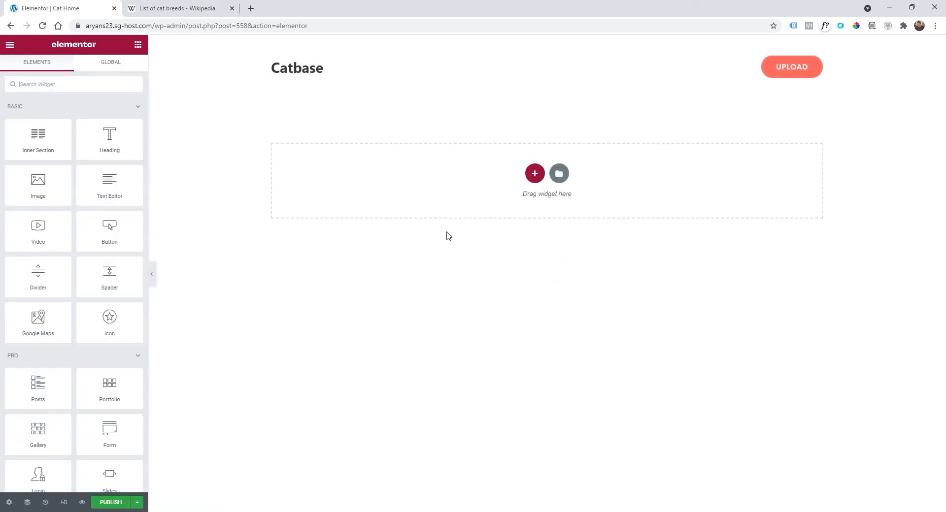
Add a single-column section to the page and place a Shortcode widget inside it.
{"action": "left_click", "coordinate": [534, 174]}
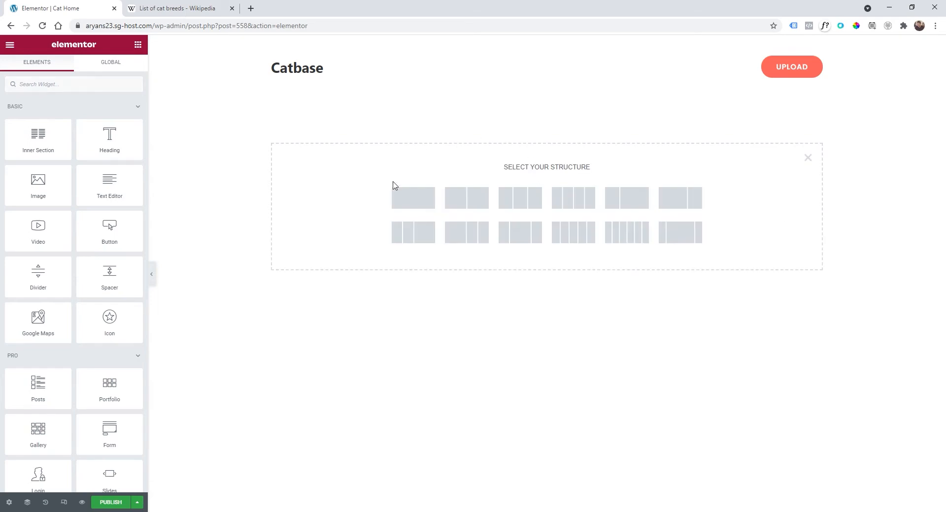
{"action": "left_click", "coordinate": [415, 205]}
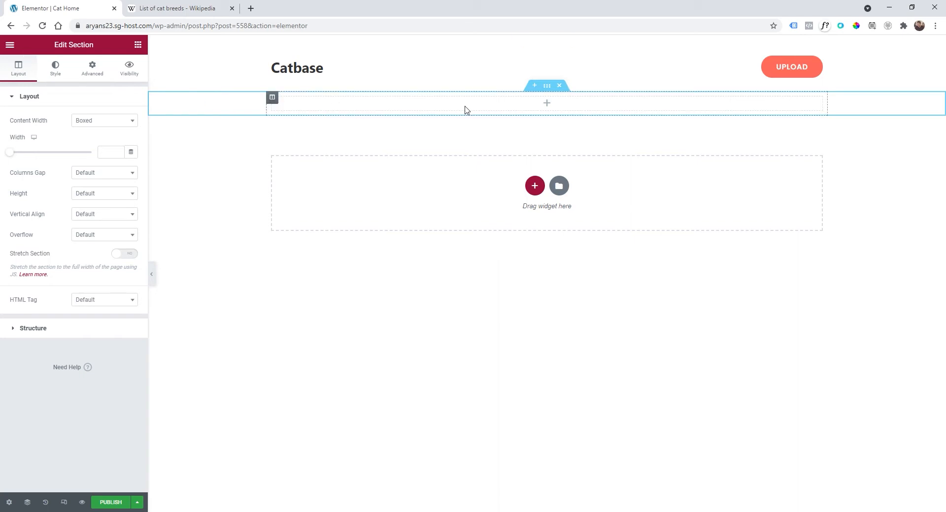
{"action": "left_click", "coordinate": [546, 103]}
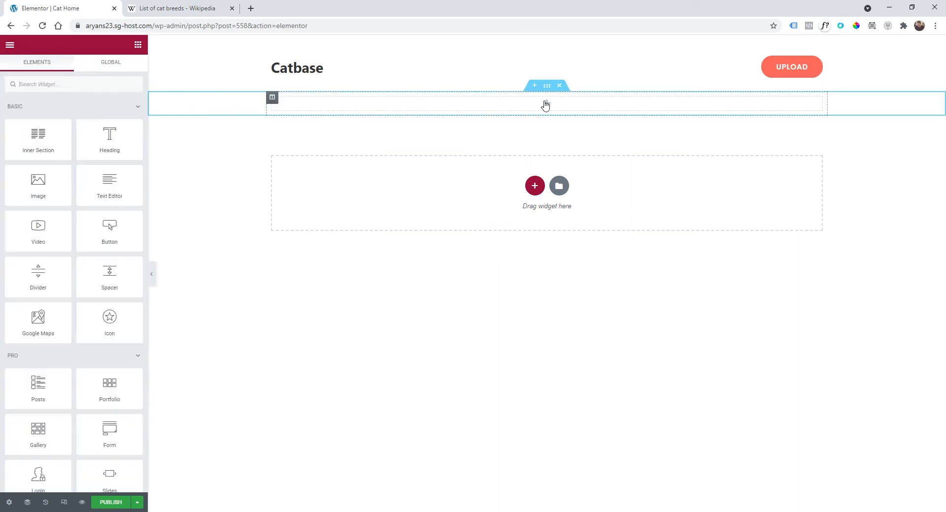
{"action": "left_click", "coordinate": [57, 82]}
{"action": "type", "text": "sho"}
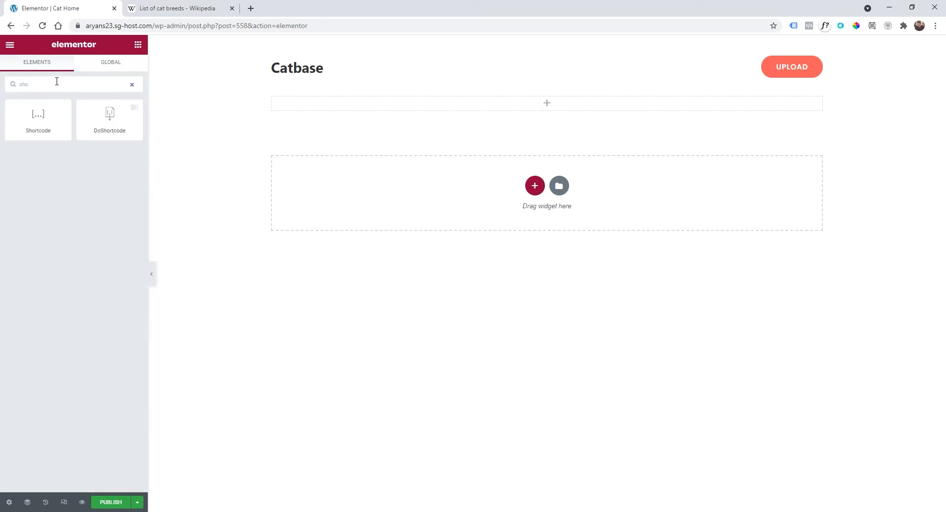
{"action": "type", "text": "l"}
{"action": "key", "text": "BackSpace"}
{"action": "left_click_drag", "start_coordinate": [54, 113], "coordinate": [517, 110]}
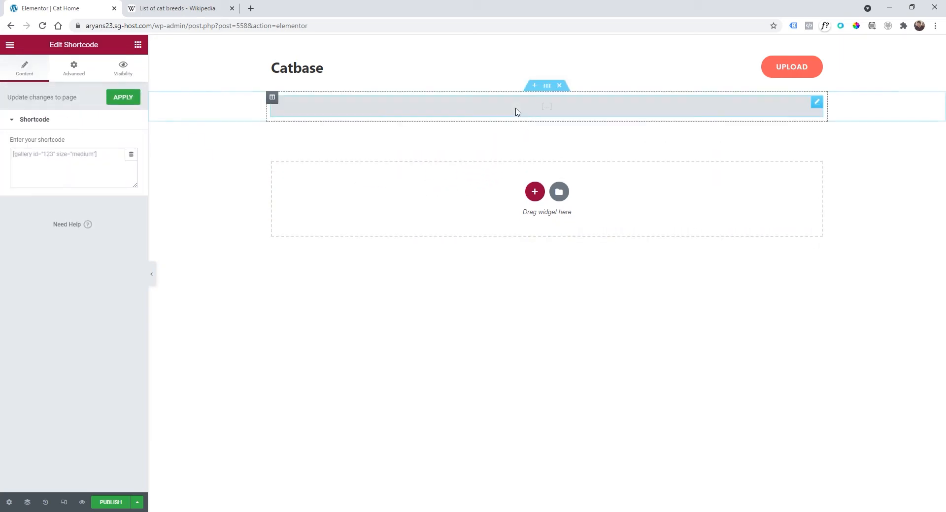
Enter "Placeholder" as the Shortcode widget's content and publish the page.
{"action": "left_click", "coordinate": [85, 163]}
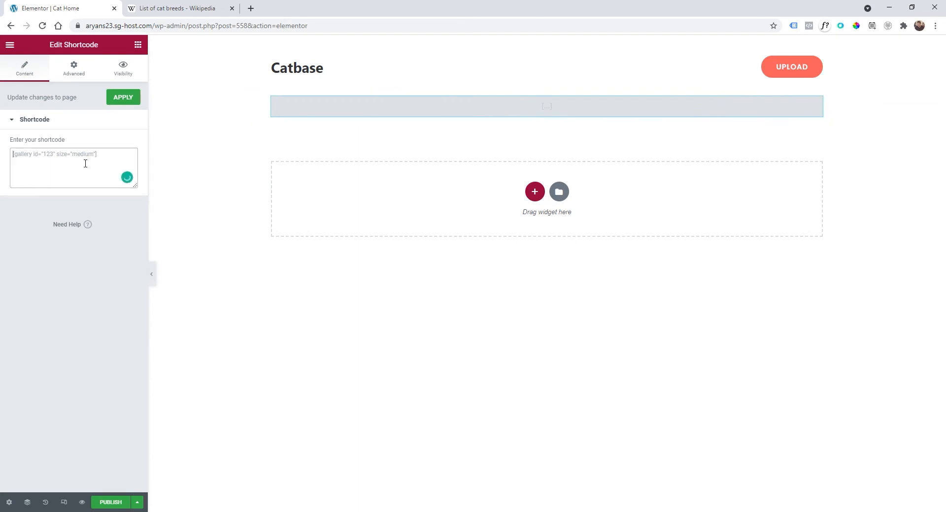
{"action": "type", "text": "["}
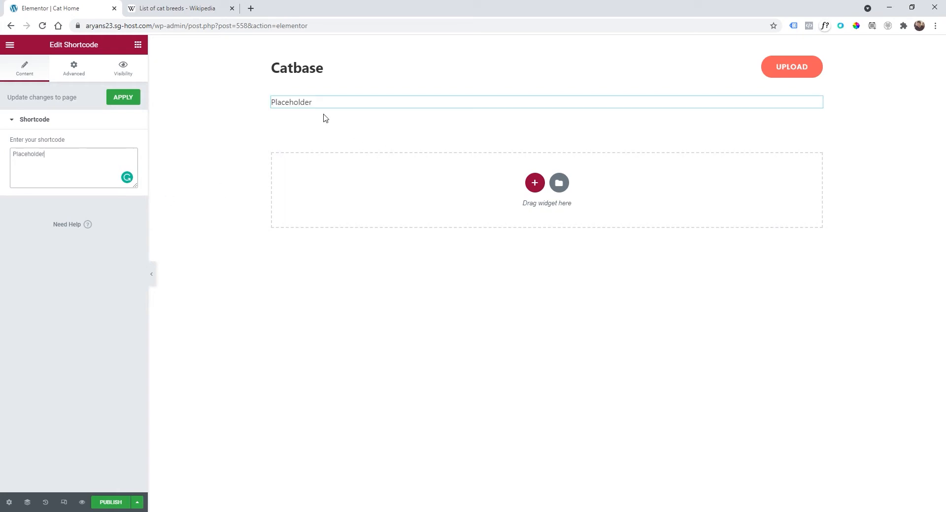
{"action": "left_click", "coordinate": [113, 503]}
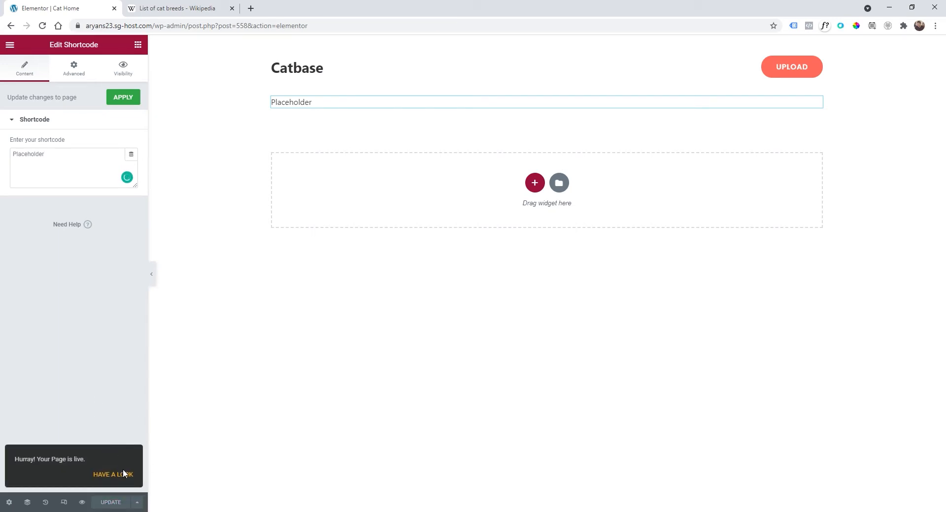
View the live Cat Home page with its placeholder text and return to the Elementor editor.
{"action": "left_click", "coordinate": [123, 474]}
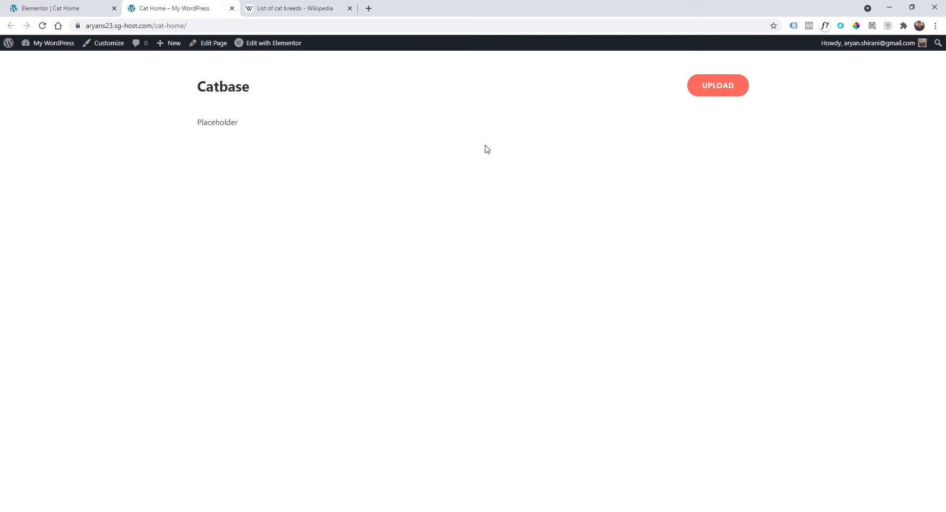
{"action": "double_click", "coordinate": [201, 125]}
{"action": "left_click", "coordinate": [229, 131]}
{"action": "left_click", "coordinate": [67, 9]}
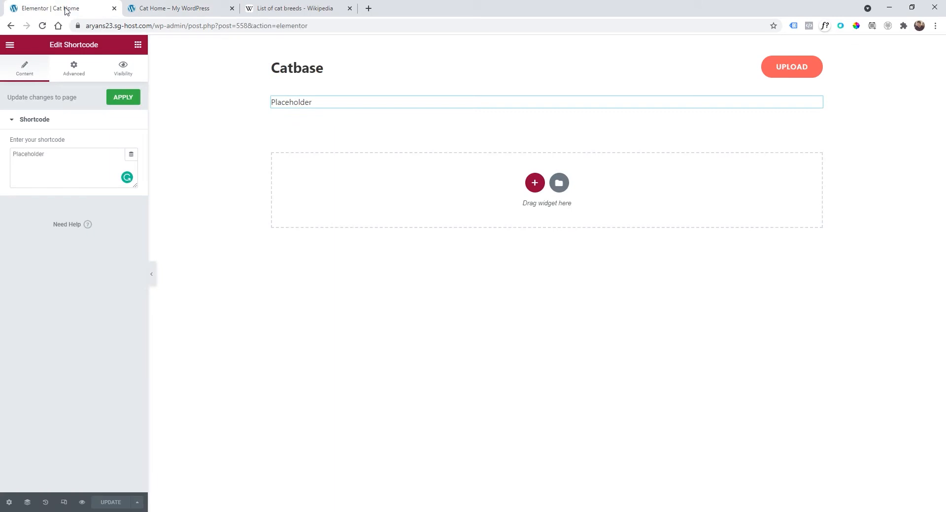
Exit to the WordPress dashboard and open the settings of the User Submitted Posts plugin.
{"action": "left_click", "coordinate": [10, 44]}
{"action": "left_click", "coordinate": [71, 239]}
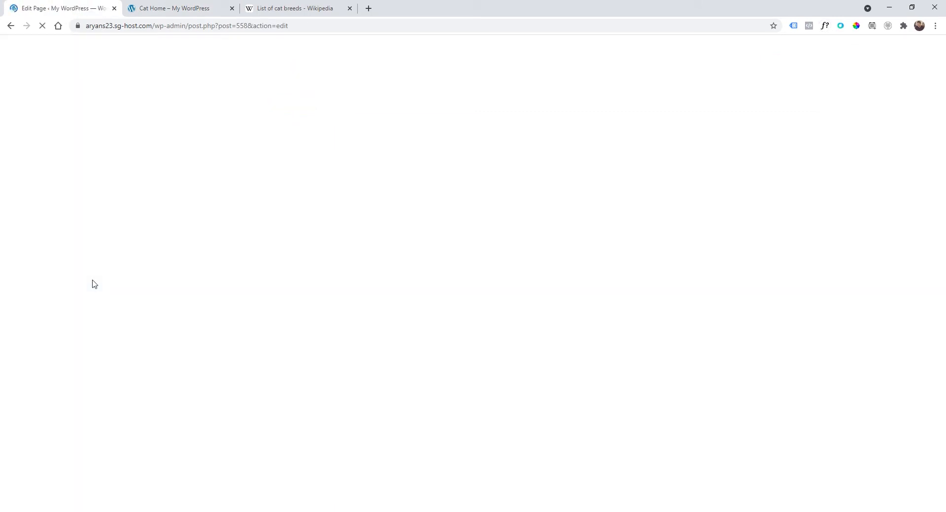
{"action": "left_click", "coordinate": [14, 50]}
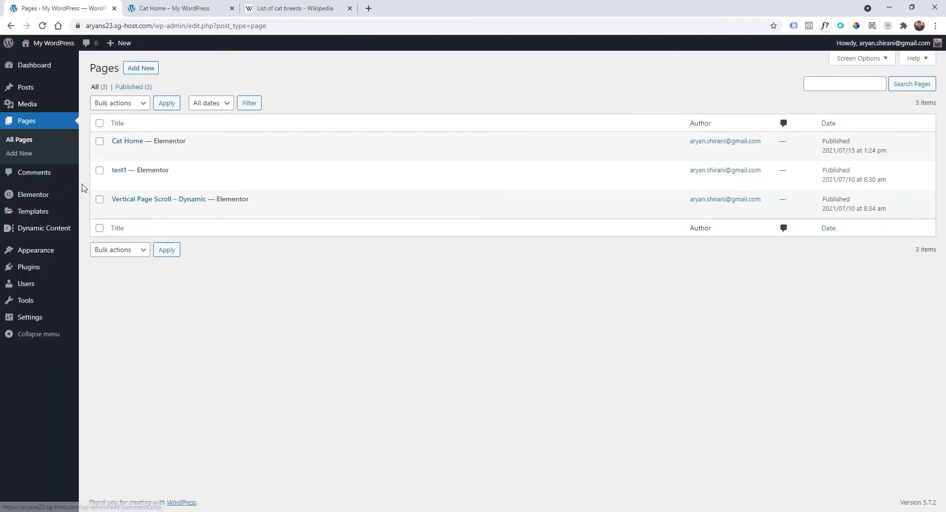
{"action": "left_click", "coordinate": [26, 267]}
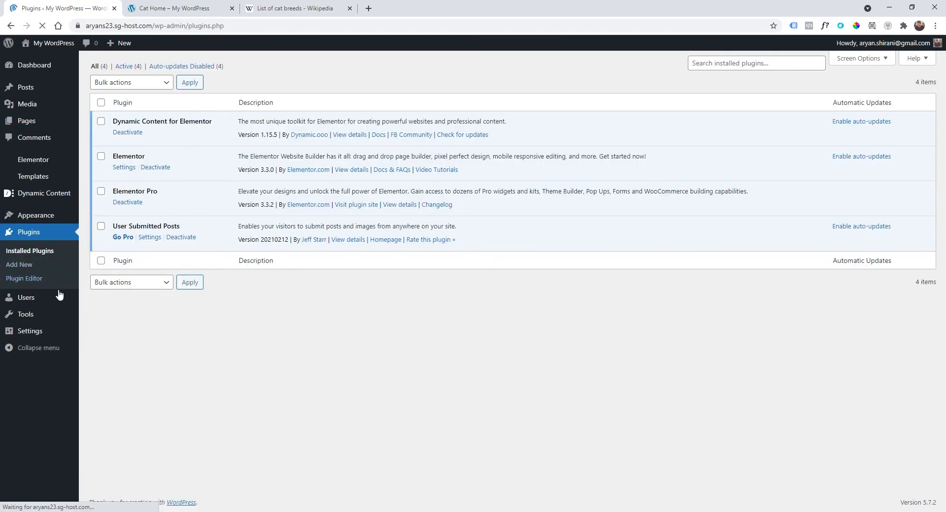
{"action": "mouse_move", "coordinate": [140, 246]}
{"action": "left_mouse_down"}
{"action": "mouse_move", "coordinate": [178, 246]}
{"action": "mouse_move", "coordinate": [122, 248]}
{"action": "left_mouse_up"}
{"action": "left_click", "coordinate": [124, 248]}
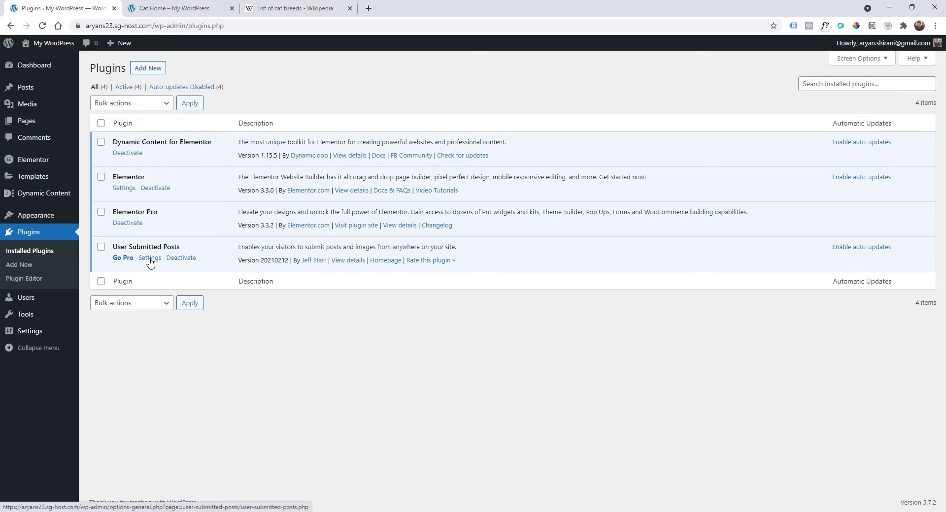
{"action": "left_click", "coordinate": [149, 260]}
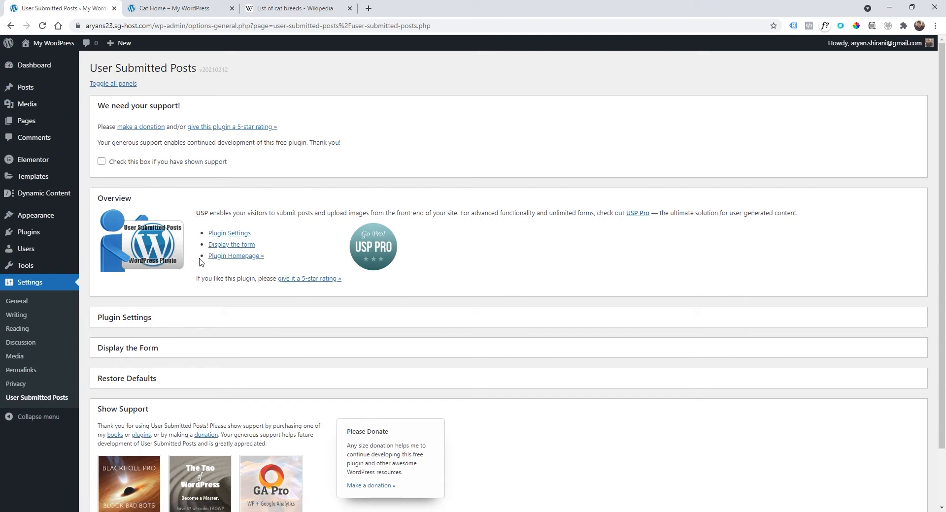
Review the form field options in the Plugin Settings section of User Submitted Posts, and collapse the section.
{"action": "scroll", "coordinate": [162, 192], "scroll_direction": "down", "scroll_amount": 2}
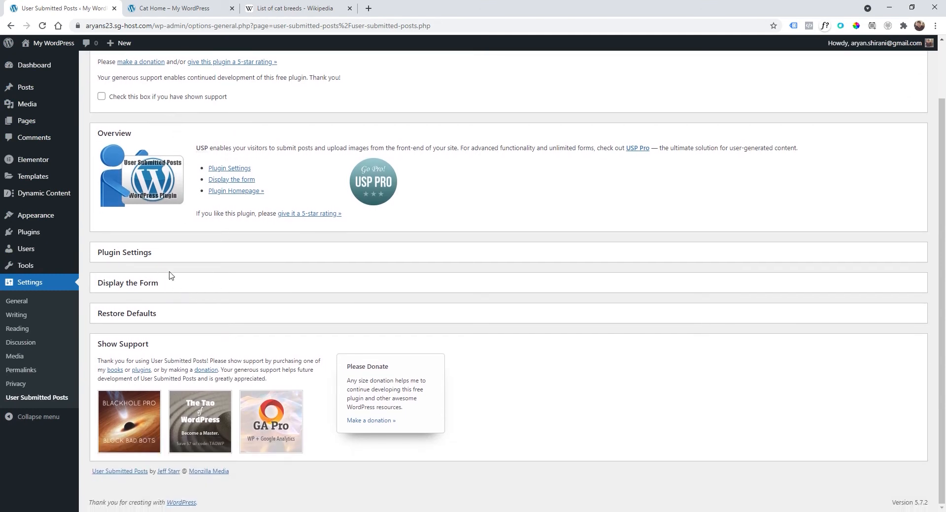
{"action": "left_click", "coordinate": [134, 253]}
{"action": "scroll", "coordinate": [141, 256], "scroll_direction": "down", "scroll_amount": 3}
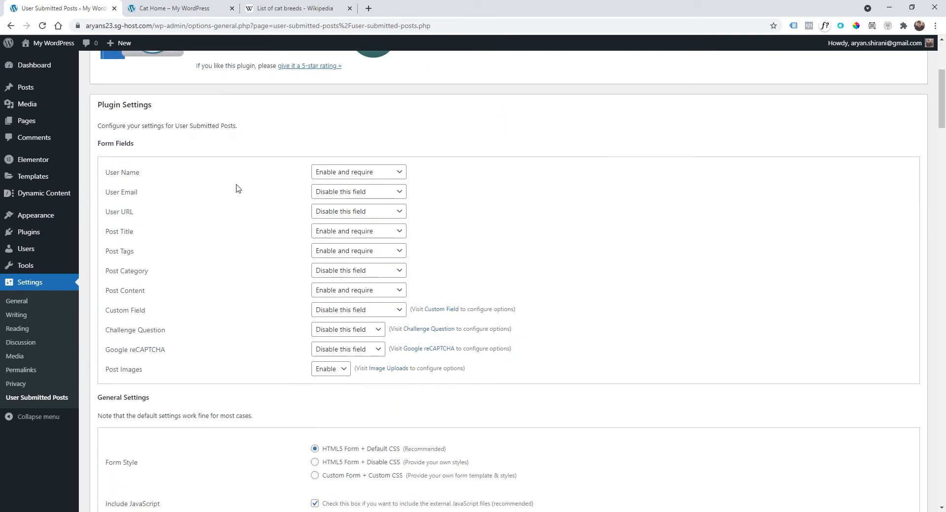
{"action": "scroll", "coordinate": [178, 230], "scroll_direction": "up", "scroll_amount": 2}
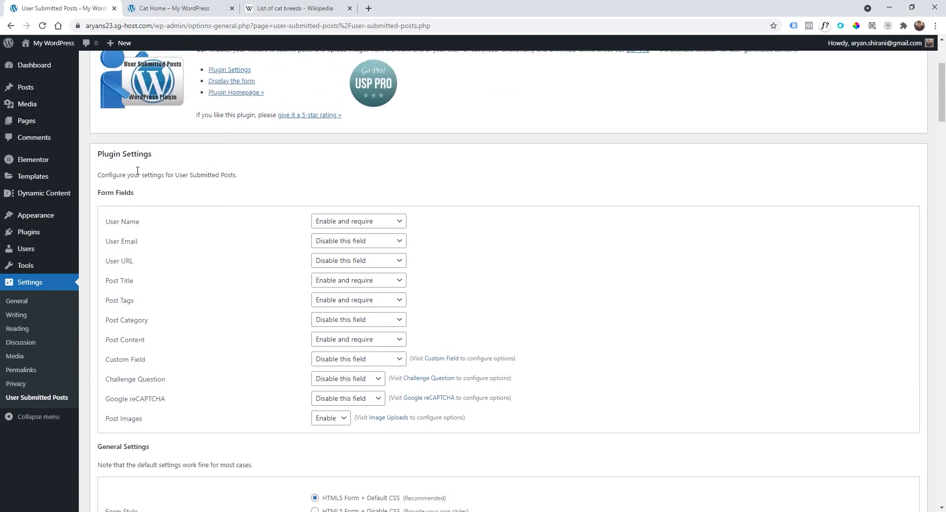
{"action": "left_click", "coordinate": [138, 162]}
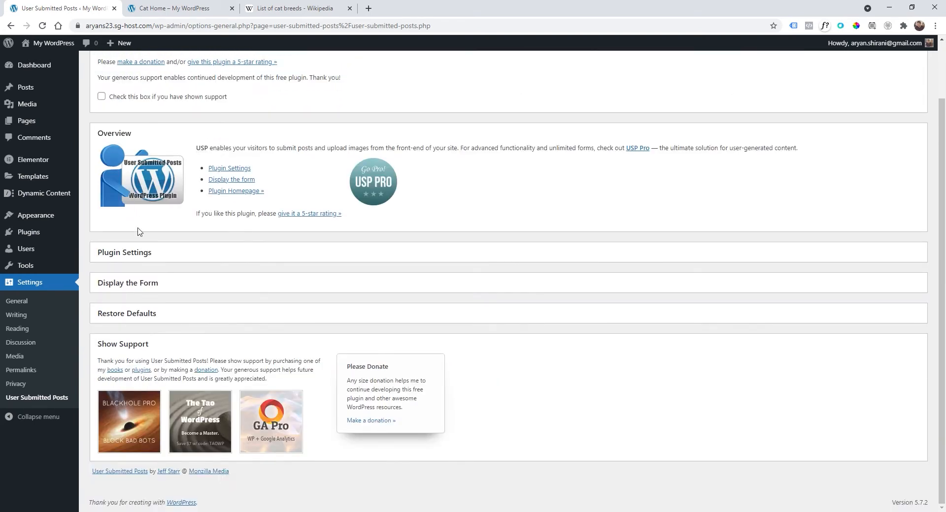
Copy the [usp_display_posts] shortcode from the Display Submitted Posts instructions in the Display the Form section.
{"action": "left_click", "coordinate": [122, 290]}
{"action": "scroll", "coordinate": [157, 284], "scroll_direction": "down", "scroll_amount": 3}
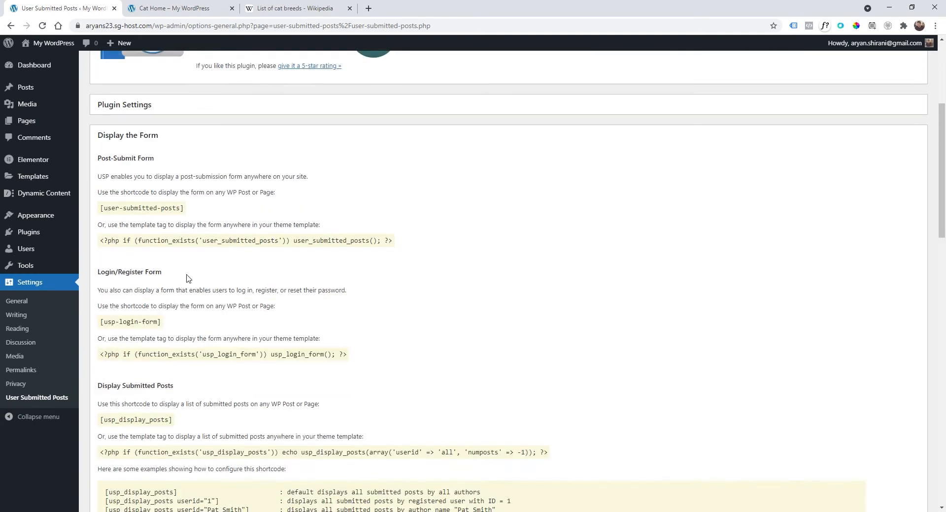
{"action": "scroll", "coordinate": [205, 273], "scroll_direction": "down", "scroll_amount": 3}
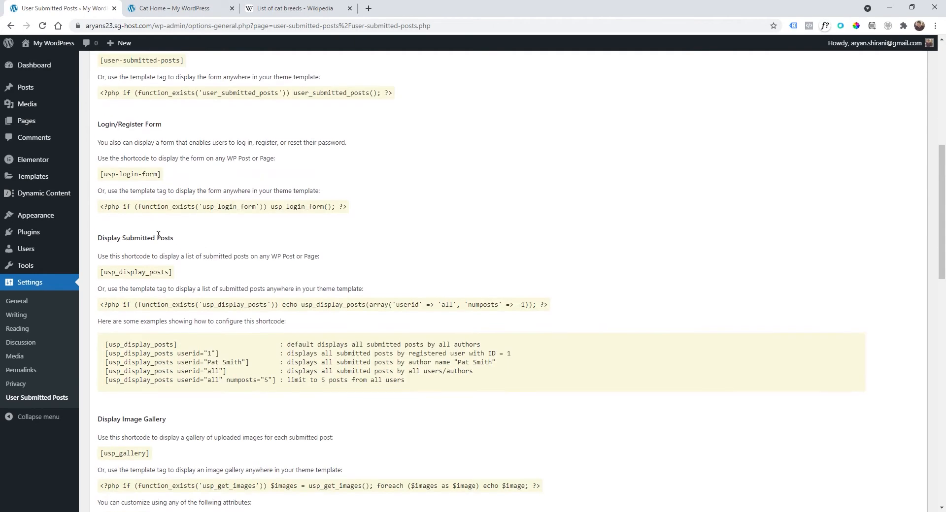
{"action": "triple_click", "coordinate": [161, 273]}
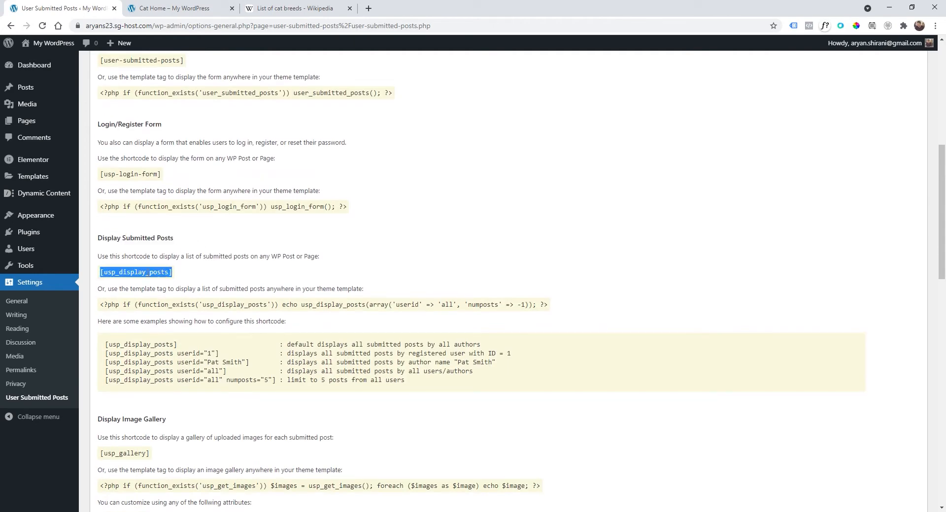
{"action": "right_click", "coordinate": [152, 272]}
{"action": "left_click", "coordinate": [180, 282]}
Go to the list of all pages and reopen Cat Home in the Elementor editor.
{"action": "scroll", "coordinate": [151, 270], "scroll_direction": "up", "scroll_amount": 2}
{"action": "left_click", "coordinate": [99, 123]}
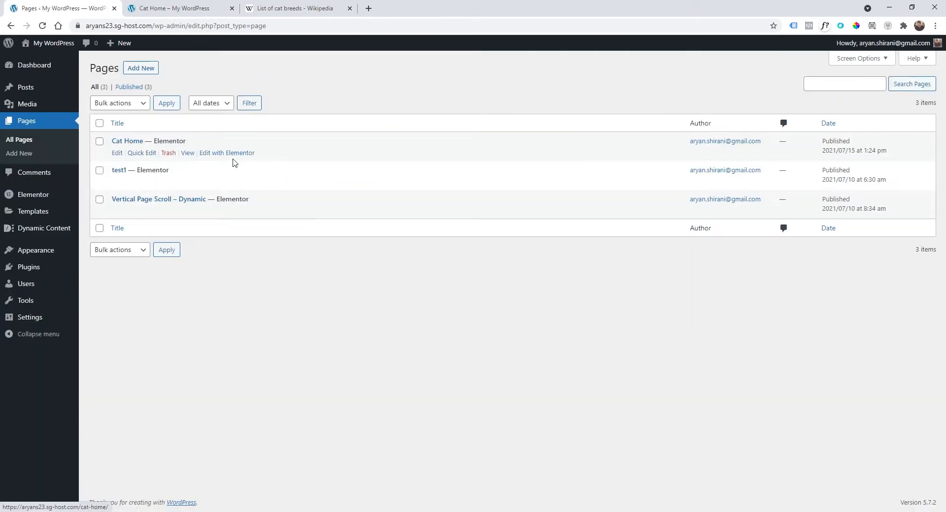
{"action": "left_click", "coordinate": [231, 153]}
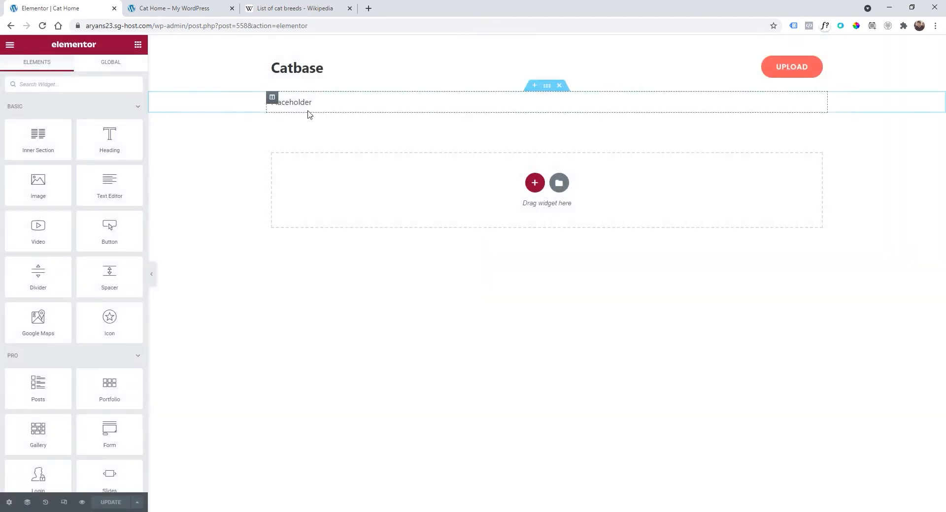
Replace the Placeholder text in the Shortcode widget with the copied [usp_display_posts] shortcode.
{"action": "left_click", "coordinate": [301, 102]}
{"action": "left_click_drag", "start_coordinate": [44, 154], "coordinate": [4, 156]}
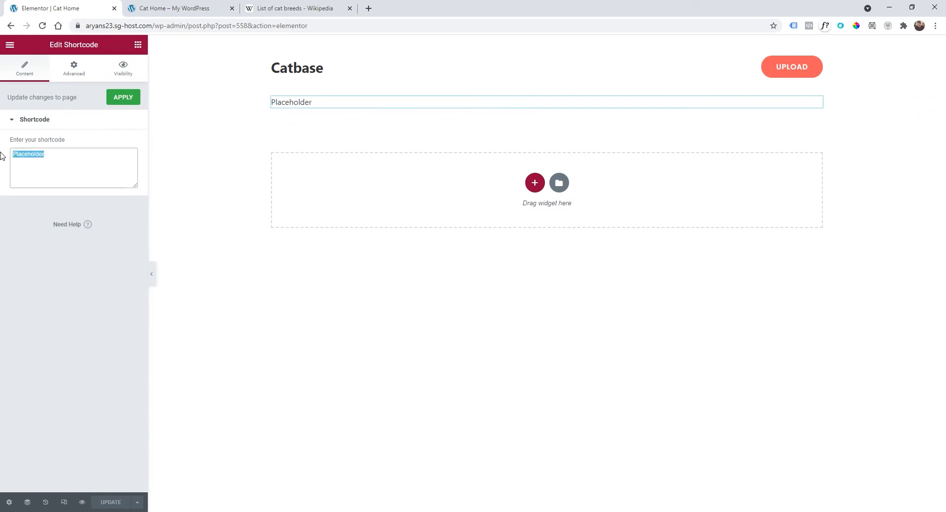
{"action": "right_click", "coordinate": [22, 155]}
{"action": "left_click", "coordinate": [16, 155]}
{"action": "double_click", "coordinate": [16, 156]}
{"action": "key", "text": "BackSpace"}
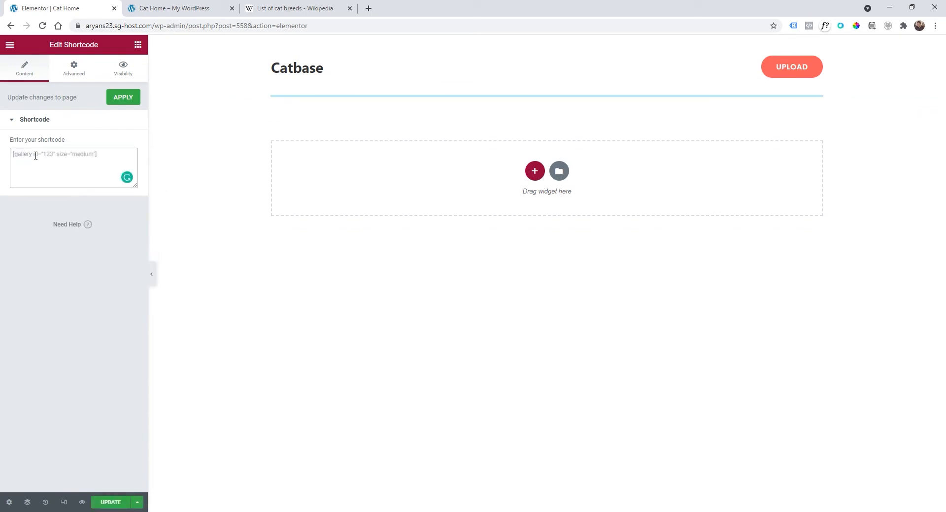
{"action": "right_click", "coordinate": [35, 156]}
{"action": "left_click", "coordinate": [73, 231]}
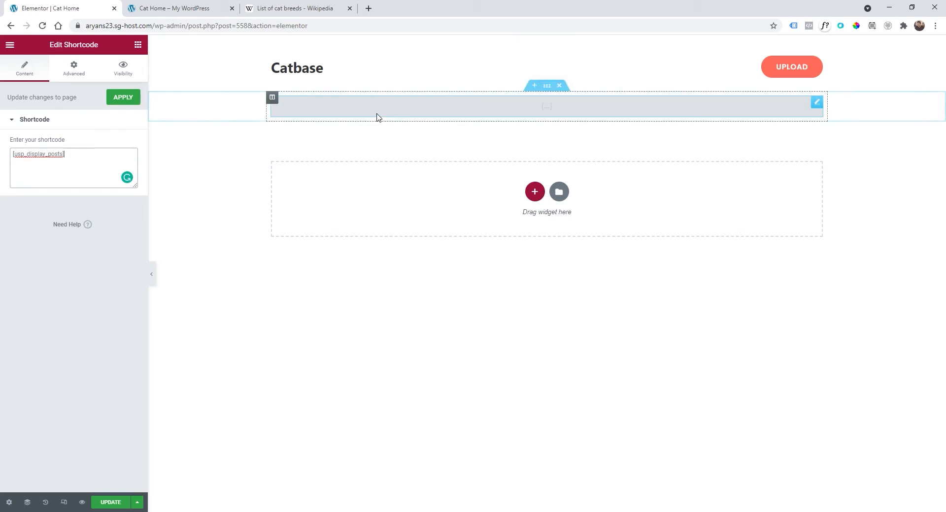
Update the Cat Home page and exit the editor to the WordPress pages list.
{"action": "left_click", "coordinate": [106, 503]}
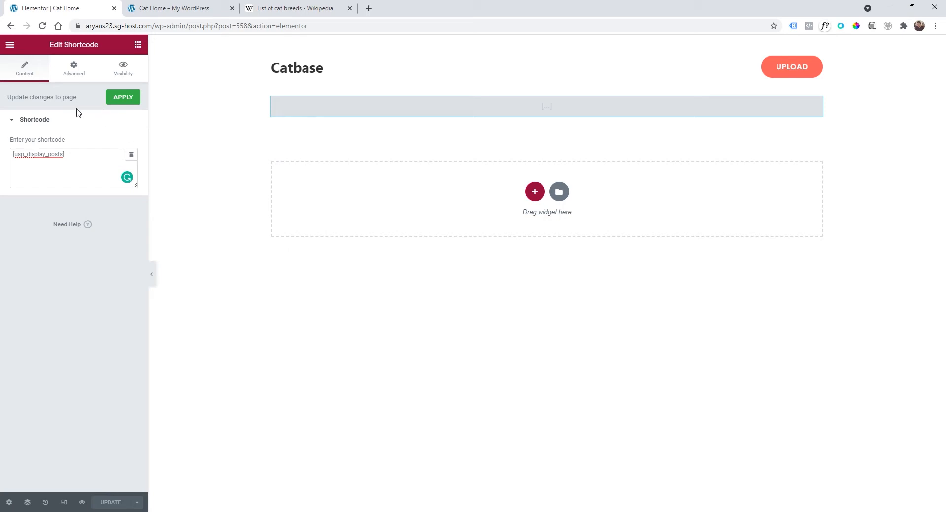
{"action": "left_click", "coordinate": [12, 47]}
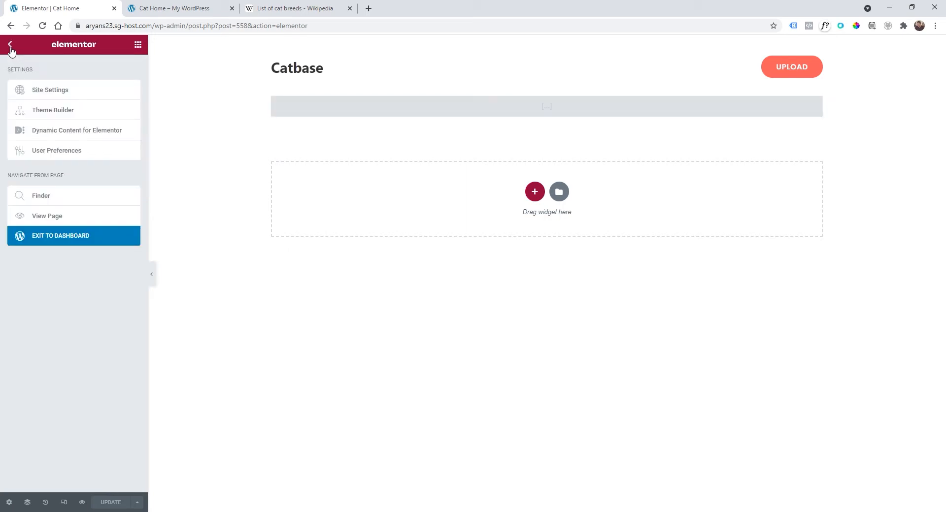
{"action": "left_click", "coordinate": [69, 241]}
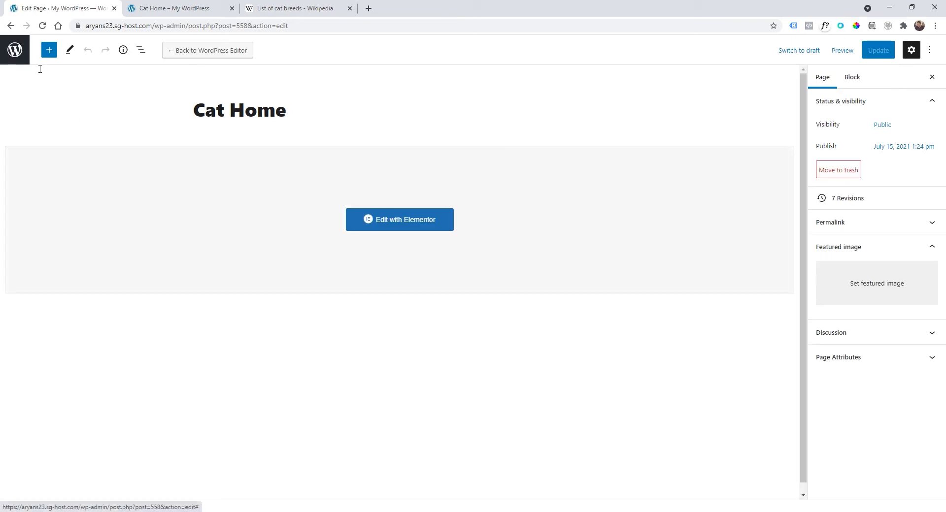
{"action": "left_click", "coordinate": [15, 51]}
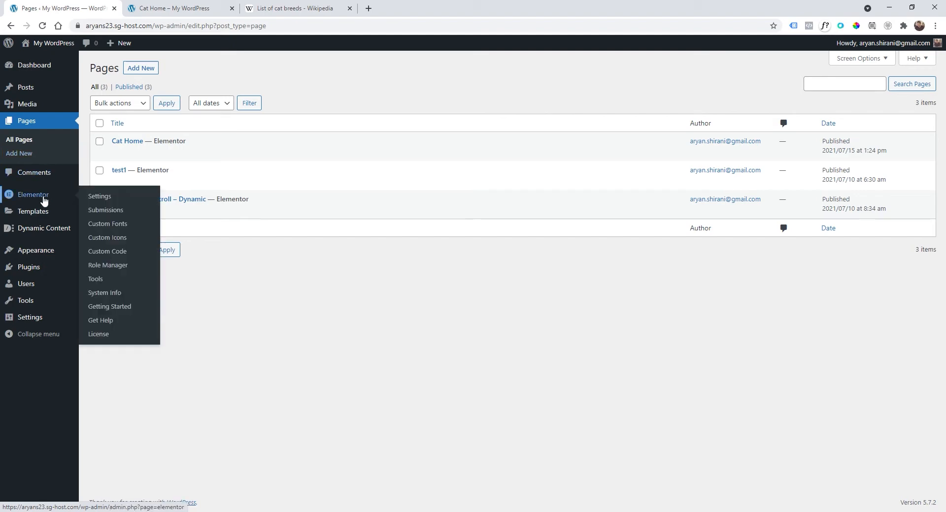
Create a new popup template named "Upload popup" and dismiss the template library to start from a blank popup.
{"action": "mouse_move", "coordinate": [44, 213]}
{"action": "left_click", "coordinate": [101, 227]}
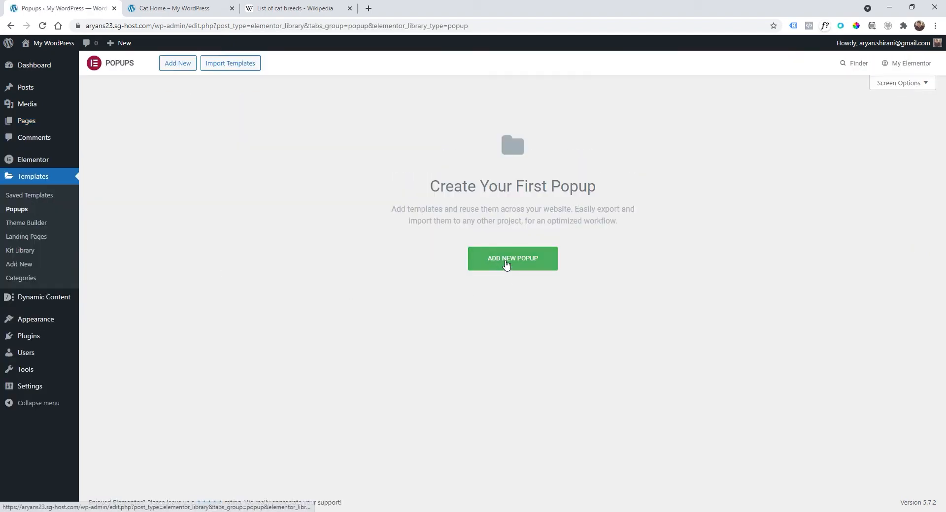
{"action": "left_click", "coordinate": [507, 261]}
{"action": "left_click", "coordinate": [504, 310]}
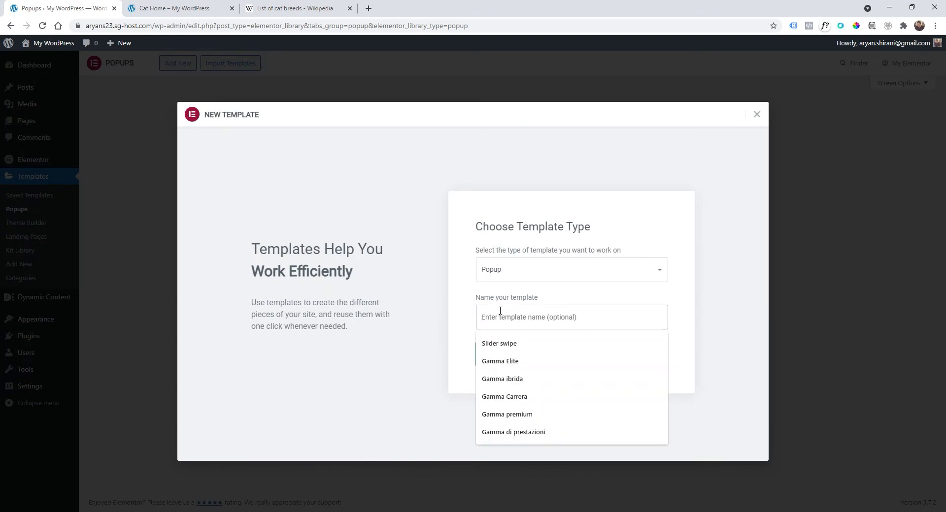
{"action": "type", "text": "U"}
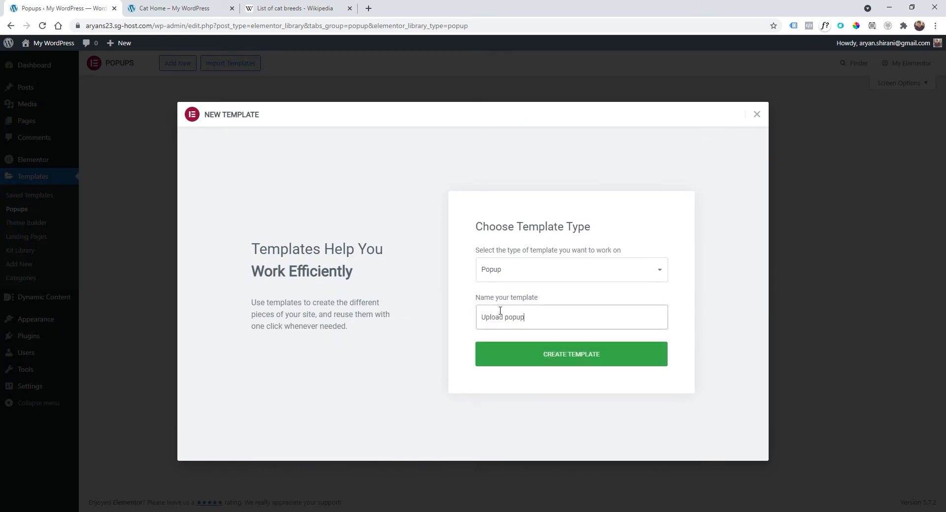
{"action": "type", "text": "pload popup"}
{"action": "left_click", "coordinate": [491, 354]}
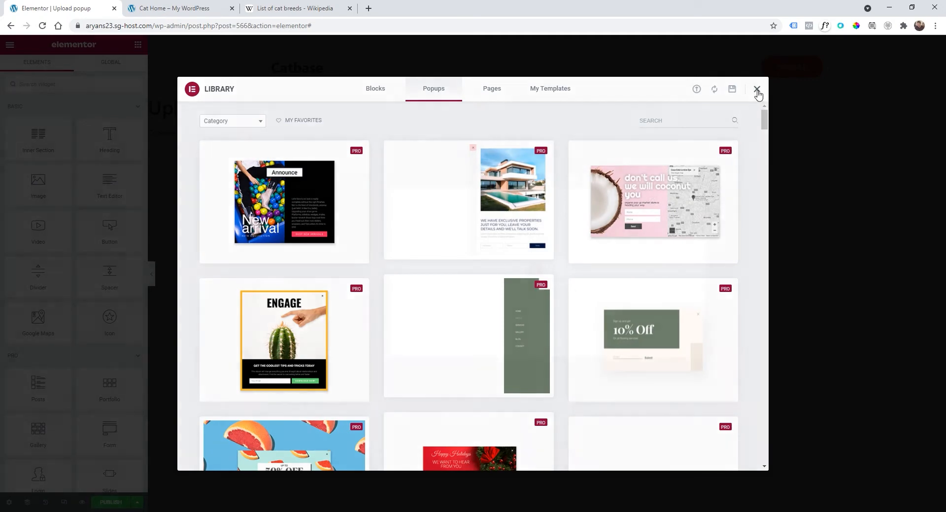
{"action": "left_click", "coordinate": [757, 91]}
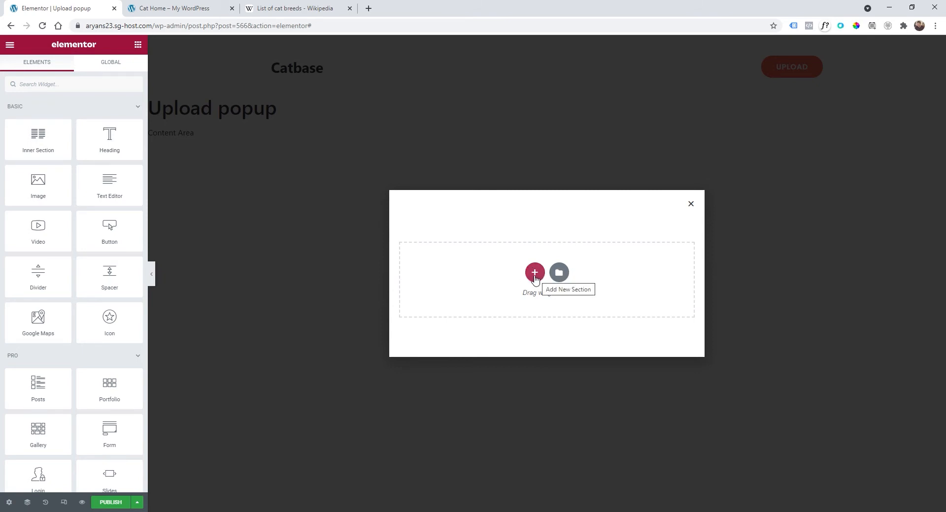
From the Cat Home browser tab, go to the installed plugins and open the User Submitted Posts settings.
{"action": "left_click", "coordinate": [166, 5]}
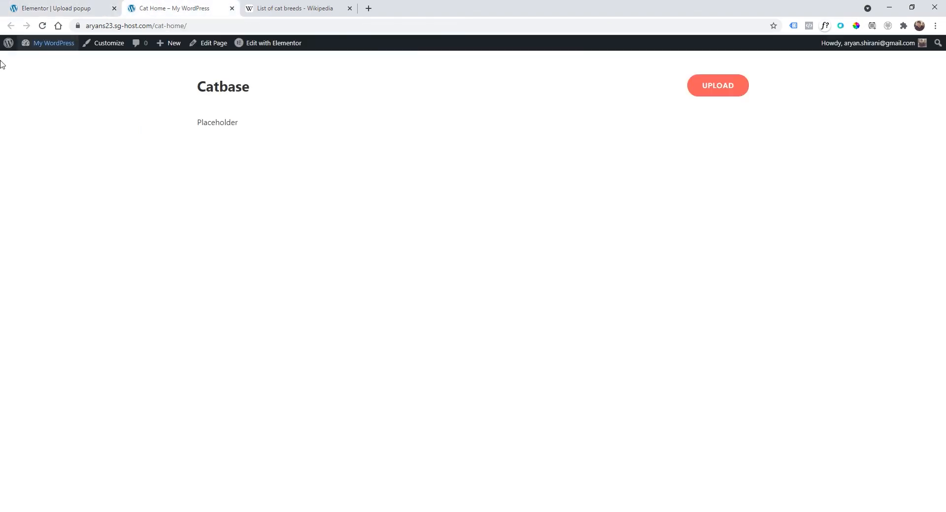
{"action": "left_click", "coordinate": [7, 45]}
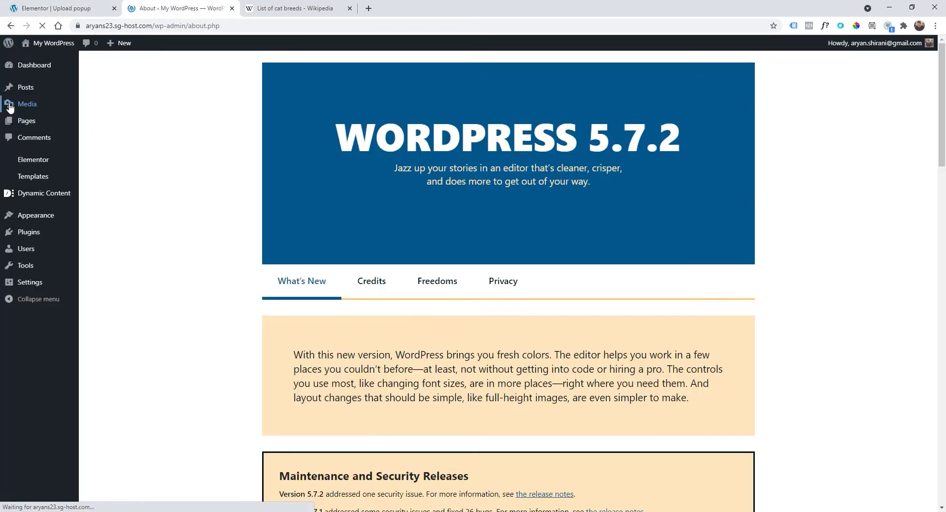
{"action": "left_click", "coordinate": [45, 234]}
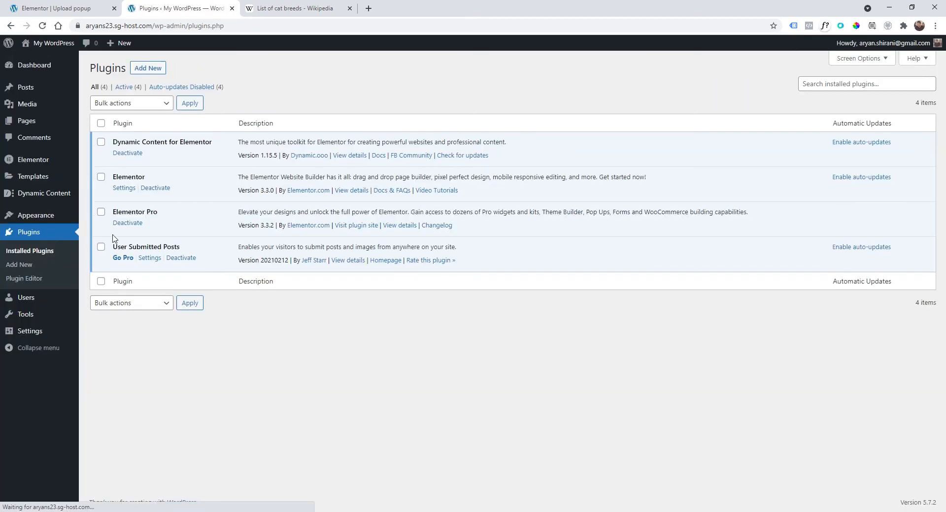
{"action": "left_click", "coordinate": [148, 258]}
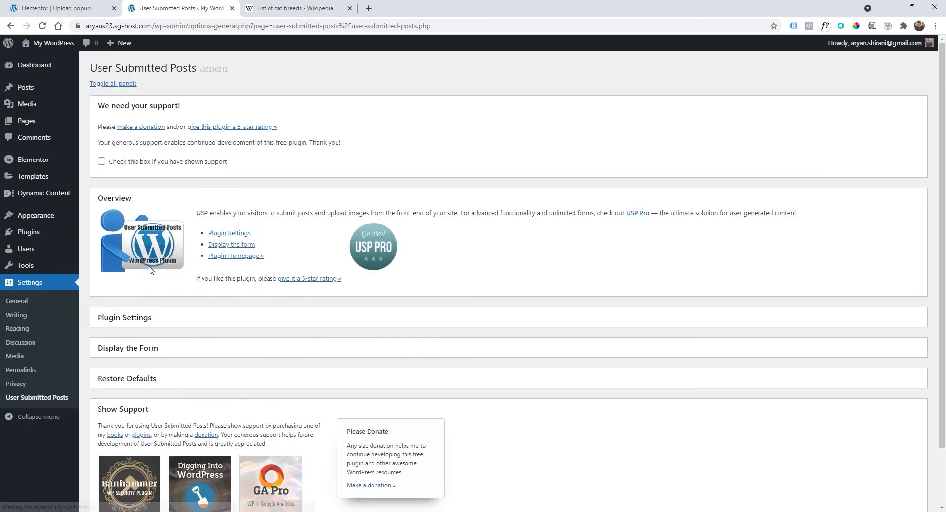
Copy the [user-submitted-posts] shortcode from the Post-Submit Form instructions under Display the Form, and close the settings page.
{"action": "scroll", "coordinate": [149, 268], "scroll_direction": "down", "scroll_amount": 2}
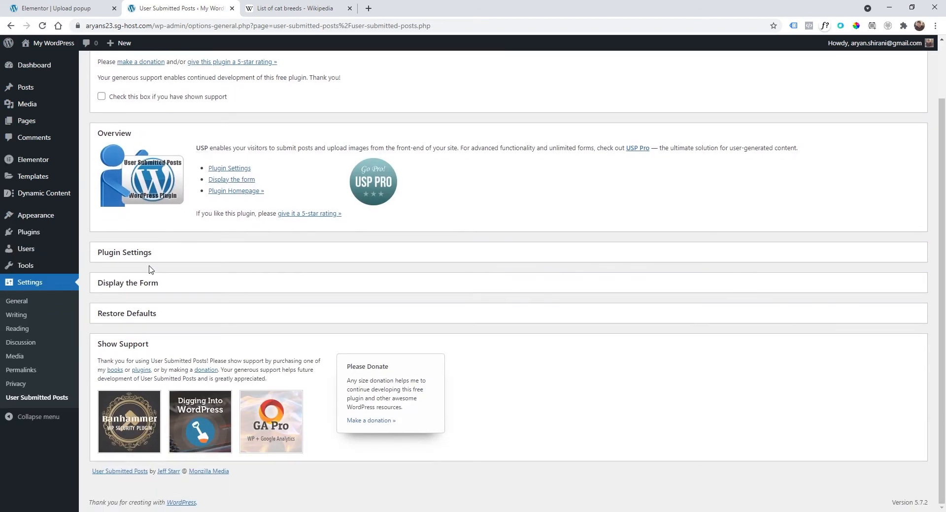
{"action": "left_click", "coordinate": [129, 290]}
{"action": "scroll", "coordinate": [150, 313], "scroll_direction": "down", "scroll_amount": 1}
{"action": "double_click", "coordinate": [116, 305]}
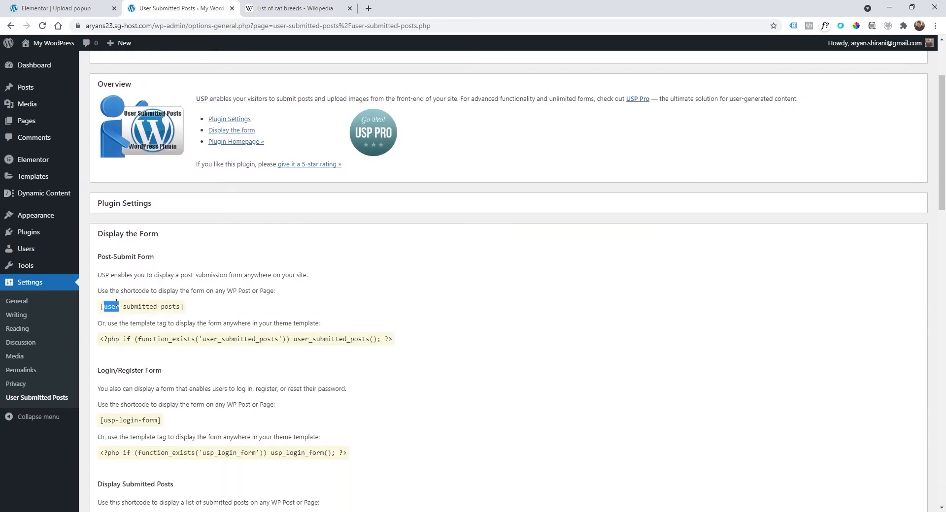
{"action": "triple_click", "coordinate": [116, 303]}
{"action": "right_click", "coordinate": [115, 303]}
{"action": "left_click", "coordinate": [136, 308]}
{"action": "left_click", "coordinate": [232, 8]}
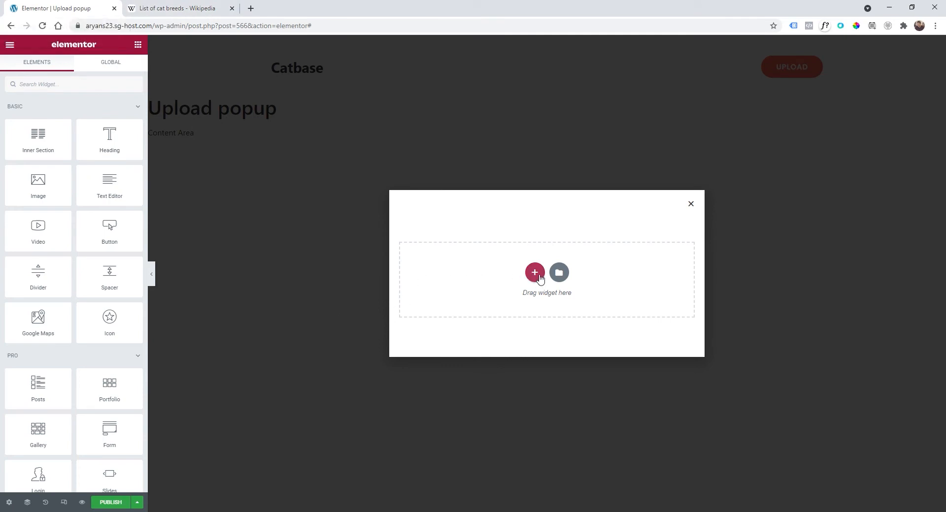
Add a single-column section to the popup and place a Shortcode widget in it containing the copied [user-submitted-posts] shortcode.
{"action": "left_click", "coordinate": [535, 272]}
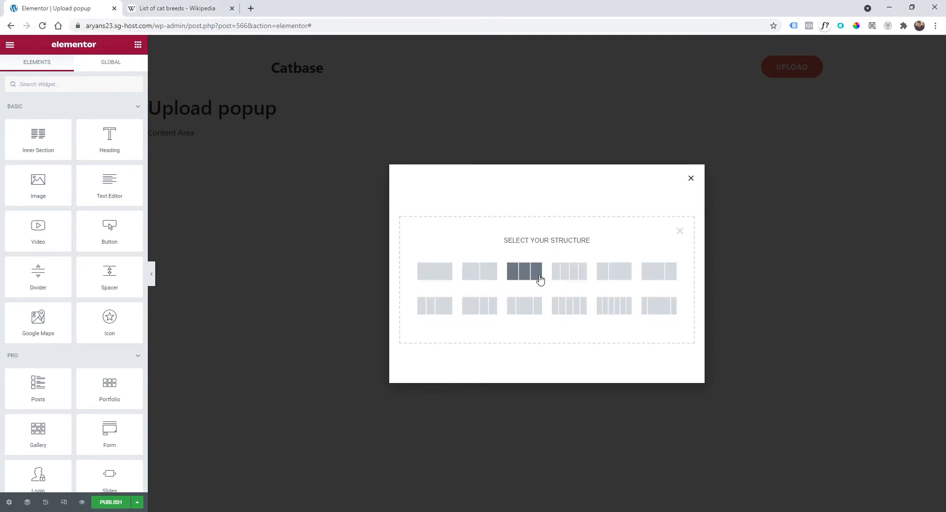
{"action": "left_click", "coordinate": [434, 271]}
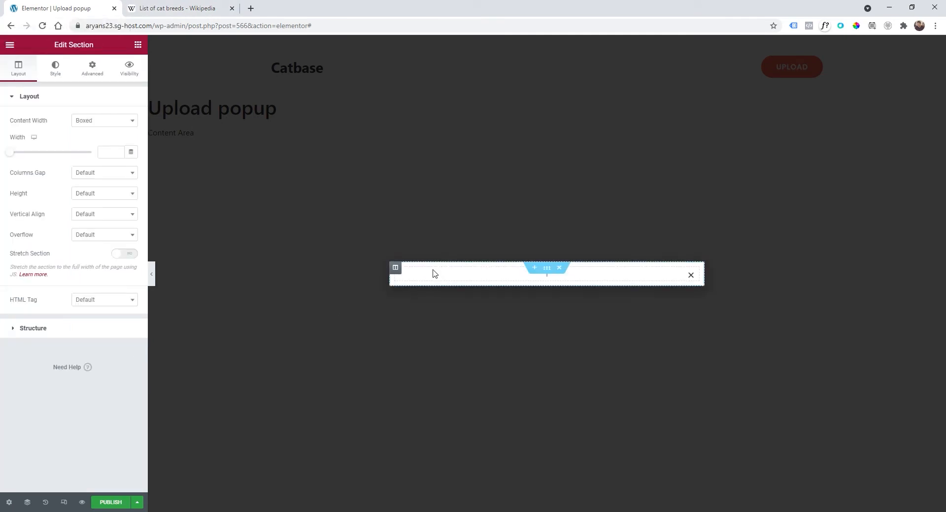
{"action": "left_click", "coordinate": [10, 46]}
{"action": "left_click", "coordinate": [9, 46]}
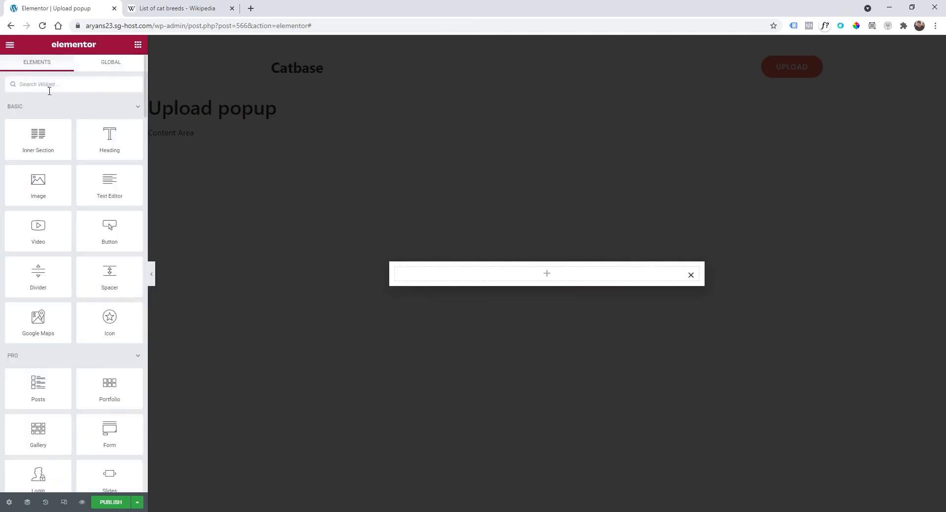
{"action": "type", "text": "short"}
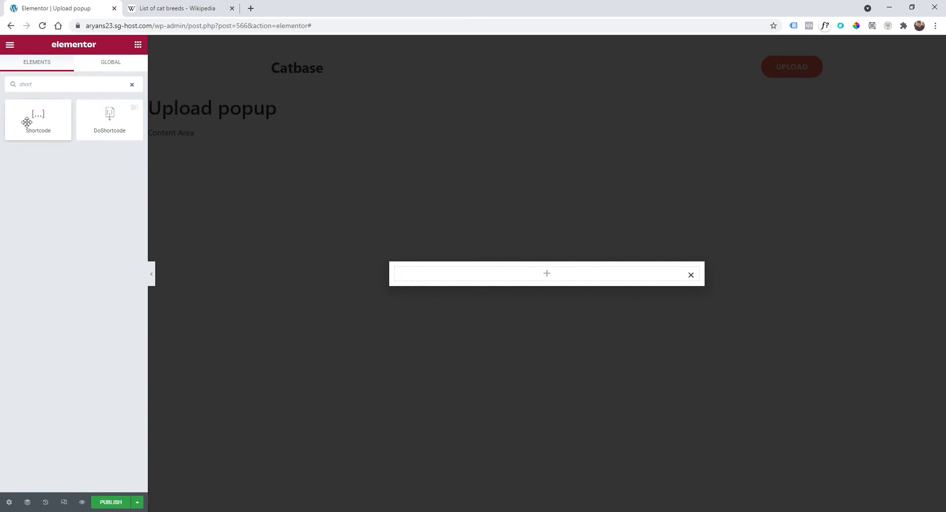
{"action": "left_click_drag", "start_coordinate": [38, 118], "coordinate": [487, 284]}
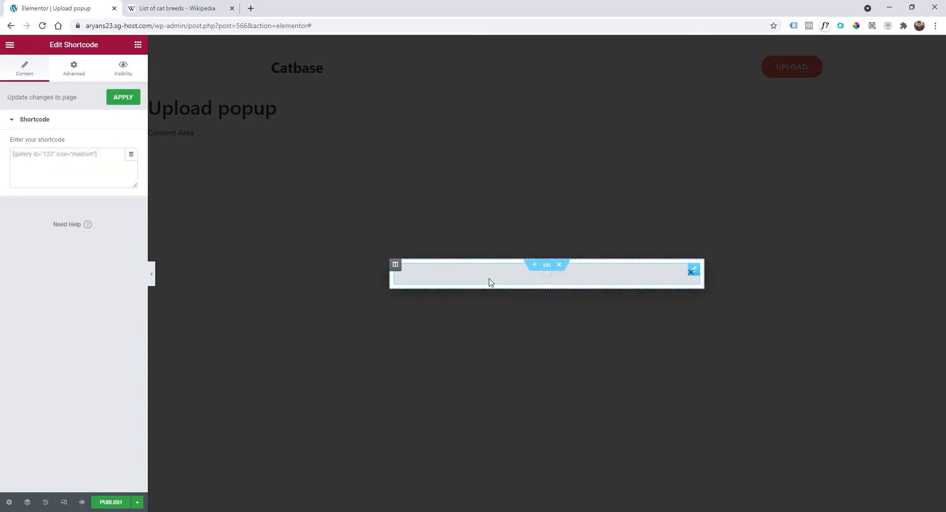
{"action": "right_click", "coordinate": [65, 157]}
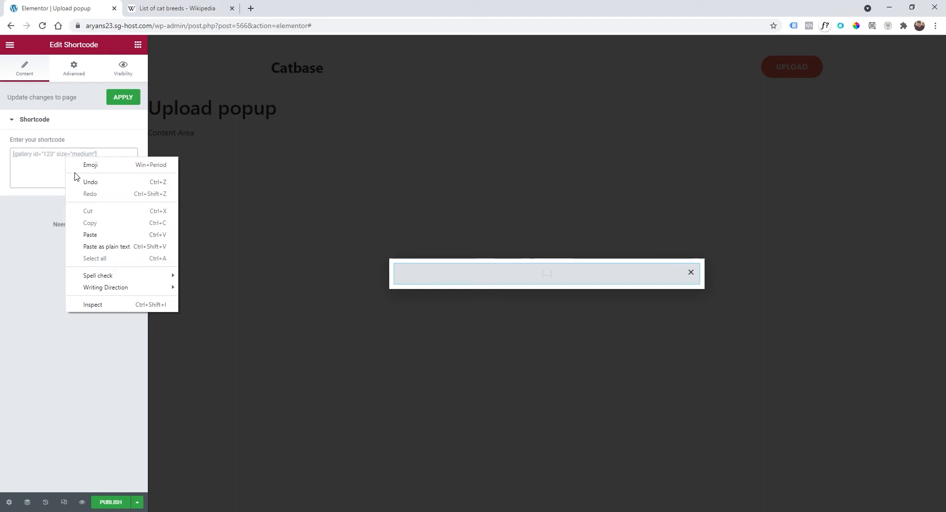
{"action": "left_click", "coordinate": [90, 234]}
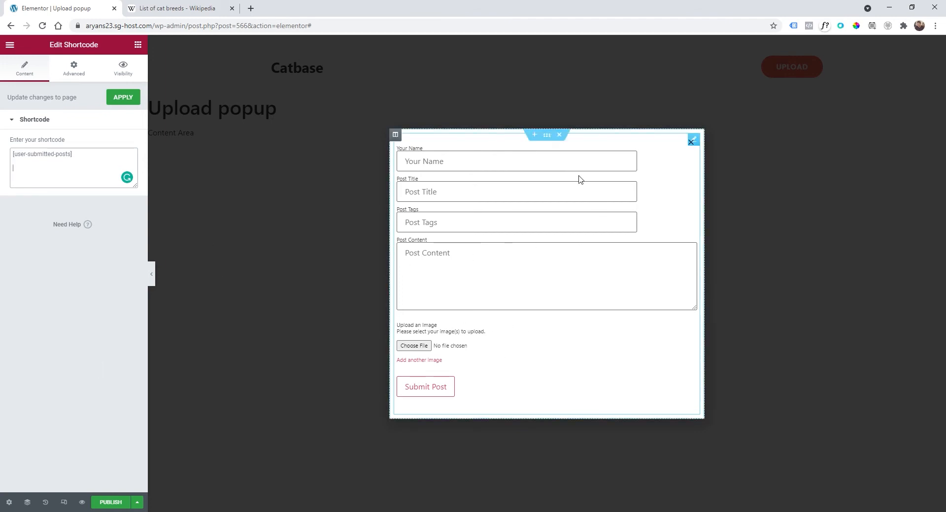
Add a Heading widget above the submission form and set its title to "Upload".
{"action": "left_click", "coordinate": [11, 46]}
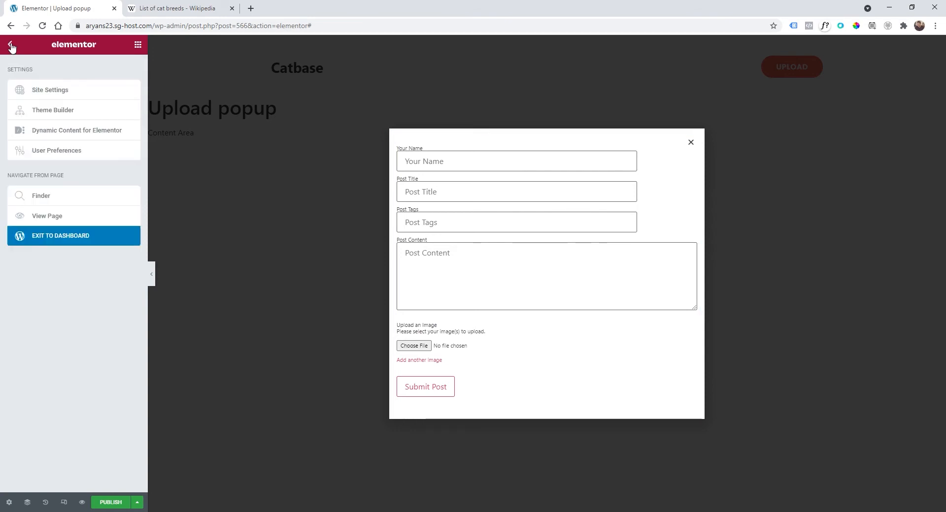
{"action": "left_click", "coordinate": [11, 46]}
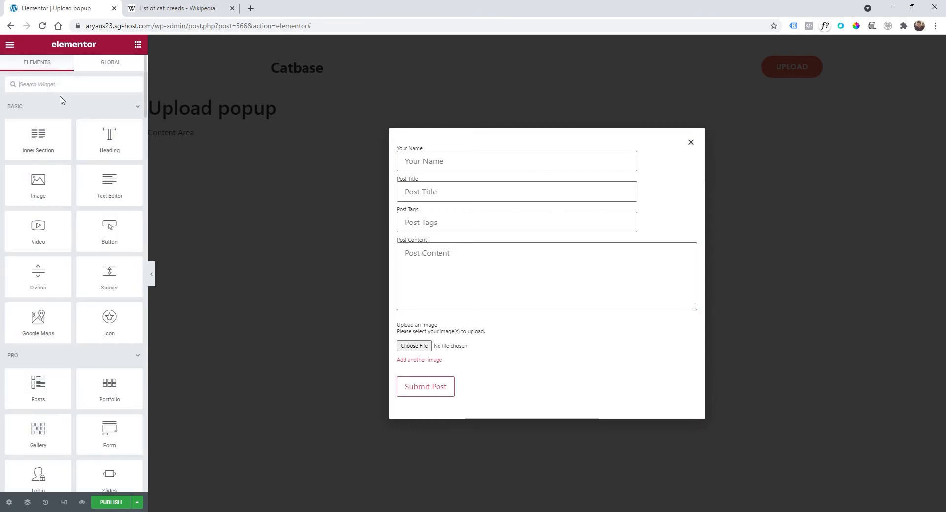
{"action": "left_click_drag", "start_coordinate": [123, 148], "coordinate": [471, 162]}
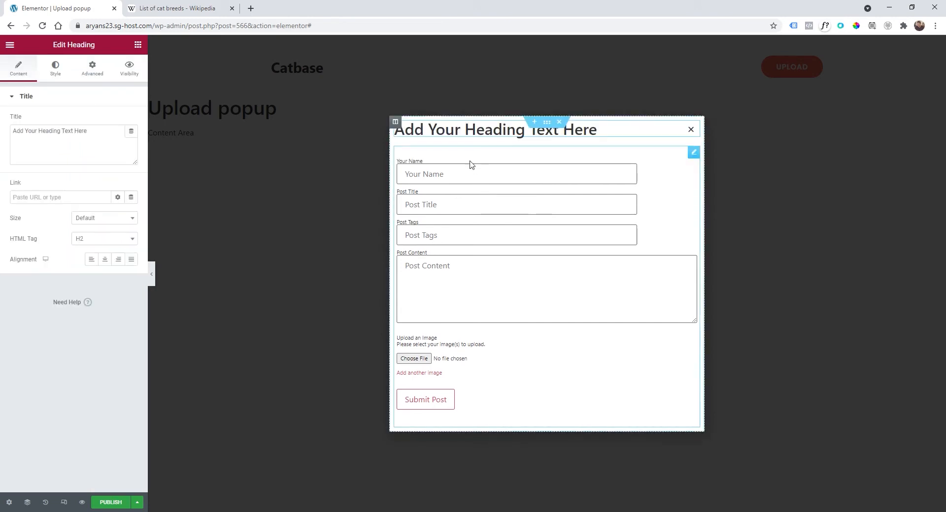
{"action": "triple_click", "coordinate": [93, 143]}
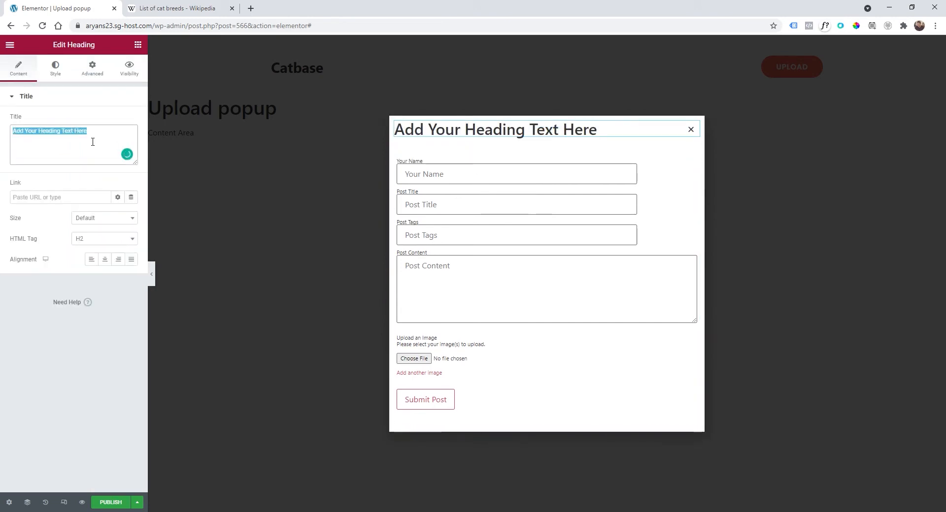
{"action": "type", "text": "Upload"}
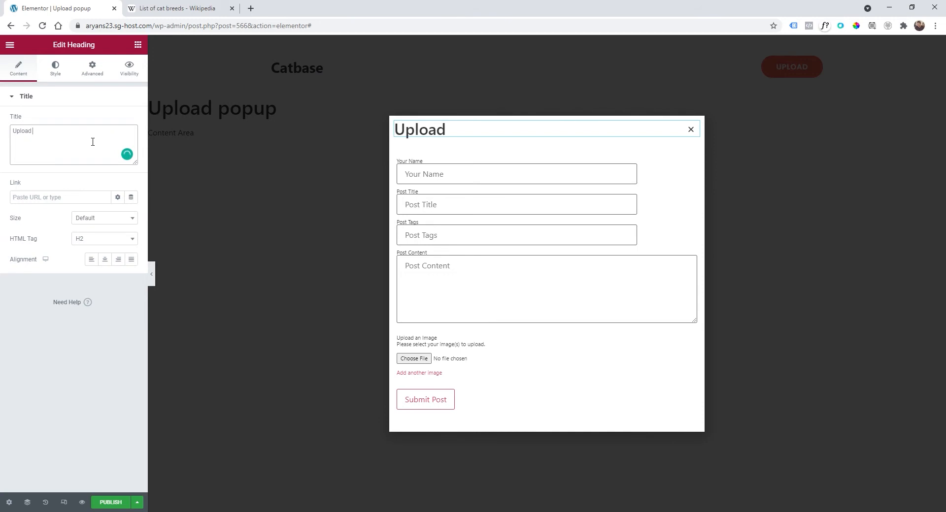
{"action": "type", "text": " your cat"}
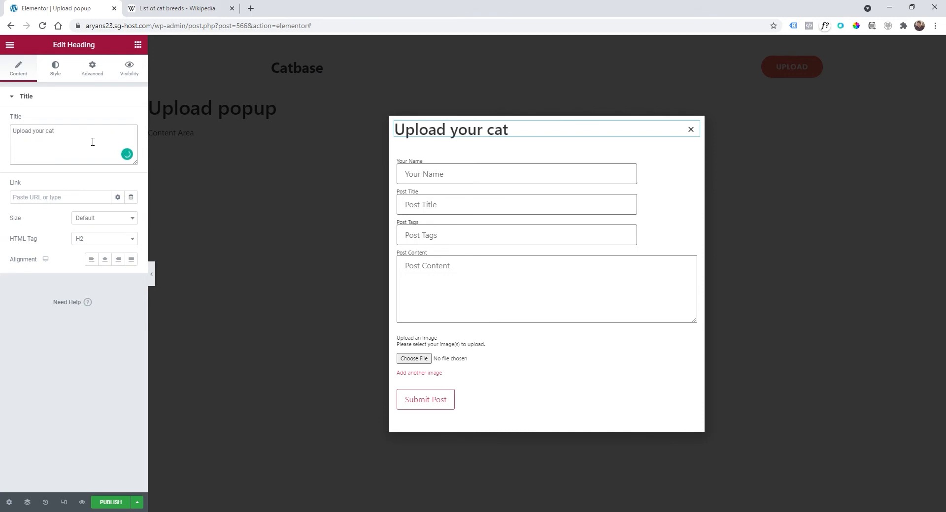
{"action": "left_click_drag", "start_coordinate": [55, 141], "coordinate": [35, 141]}
{"action": "key", "text": "BackSpace"}
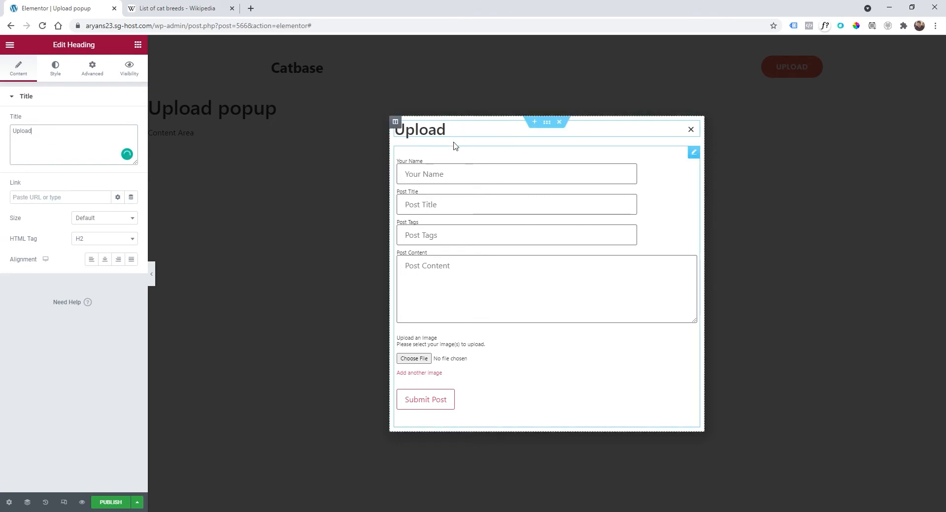
Set the popup column's padding to 8% on all four sides.
{"action": "left_click", "coordinate": [396, 123]}
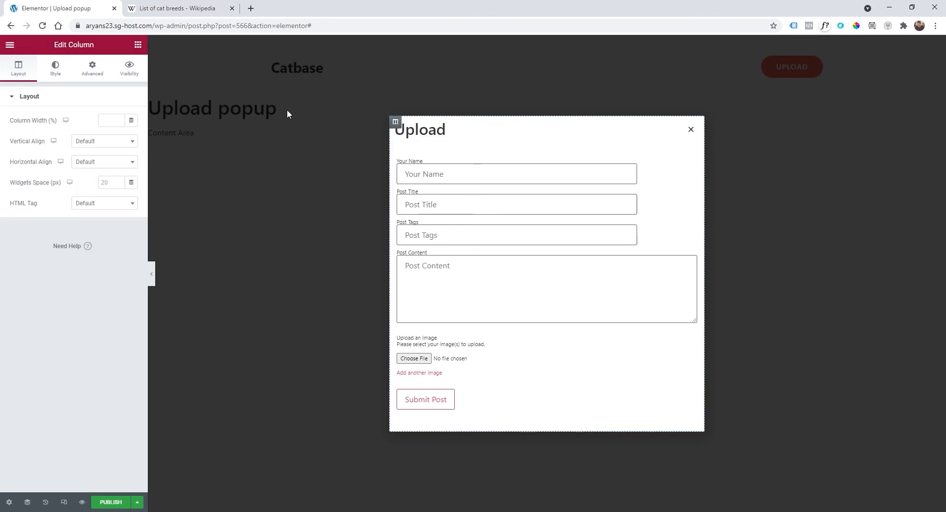
{"action": "left_click", "coordinate": [93, 68]}
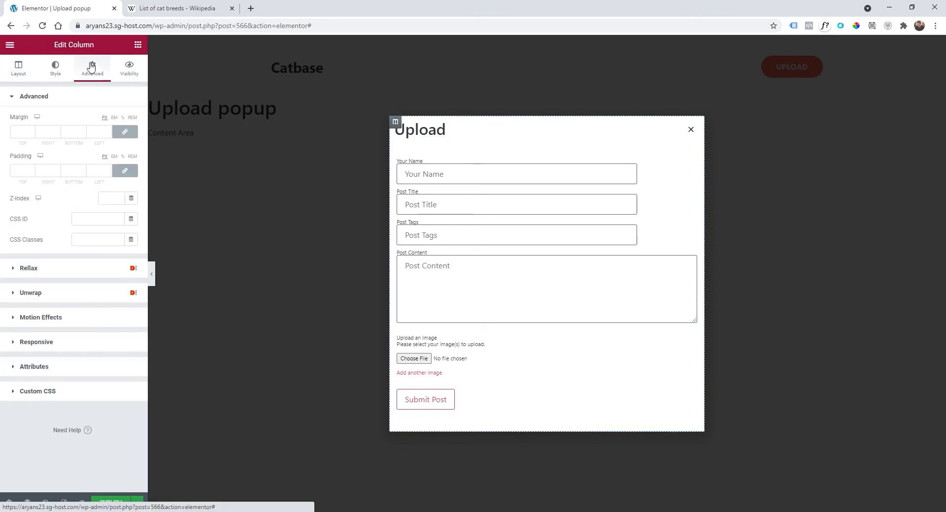
{"action": "left_click", "coordinate": [122, 157]}
{"action": "left_click", "coordinate": [22, 171]}
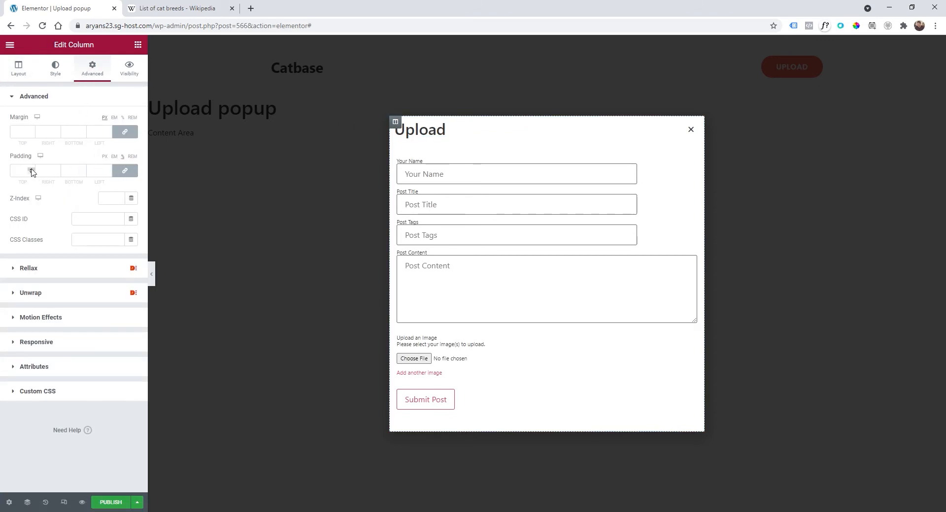
{"action": "type", "text": "5"}
{"action": "left_click", "coordinate": [30, 168]}
{"action": "left_click", "coordinate": [30, 169]}
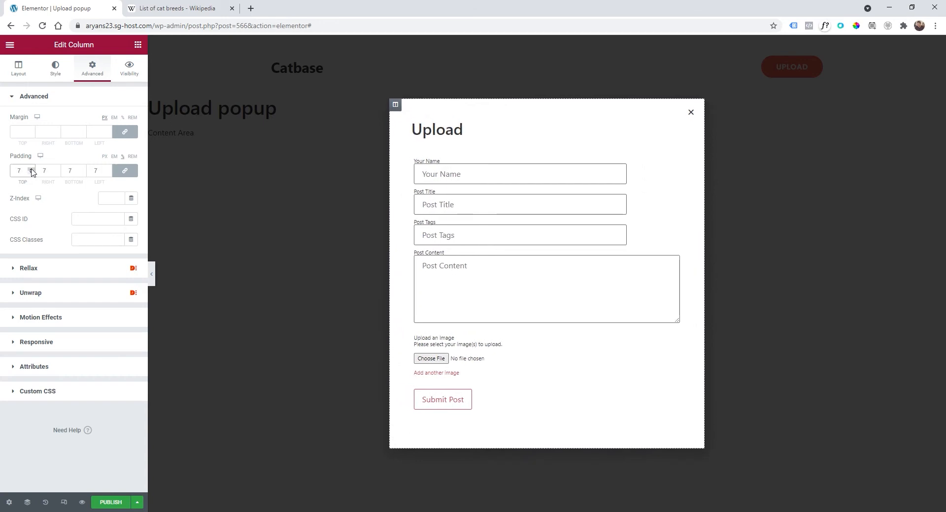
{"action": "left_click", "coordinate": [31, 168]}
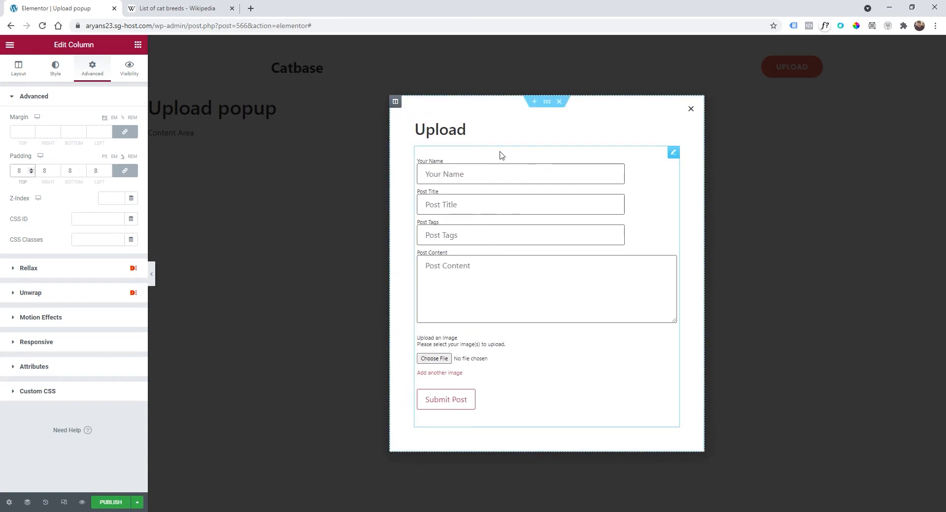
Style the Upload heading's typography with the Poppins family, a size of 2 REM and a weight of 800.
{"action": "left_click", "coordinate": [672, 129]}
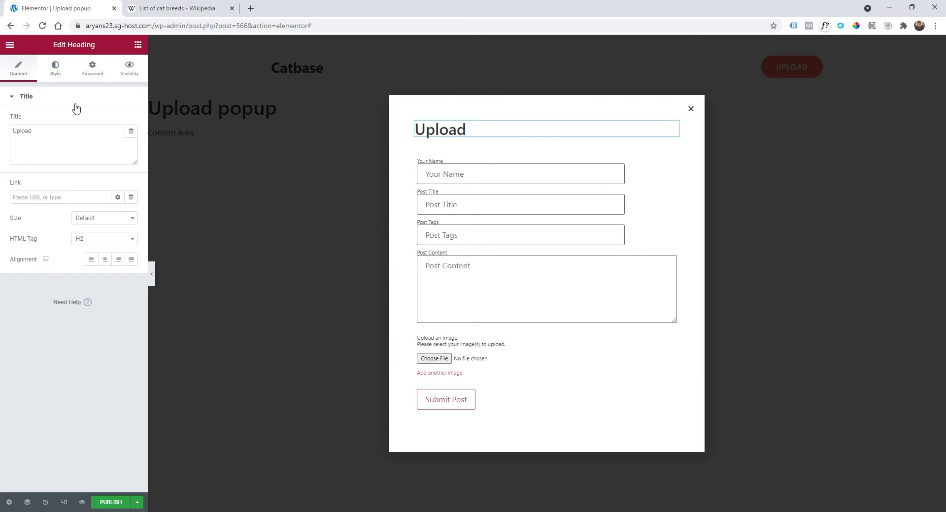
{"action": "left_click", "coordinate": [55, 72]}
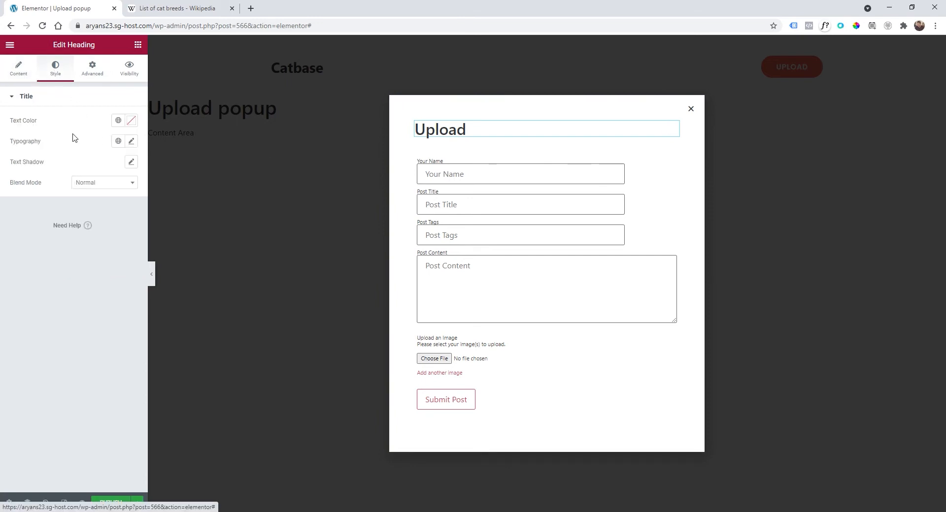
{"action": "left_click", "coordinate": [132, 141]}
{"action": "left_click", "coordinate": [115, 204]}
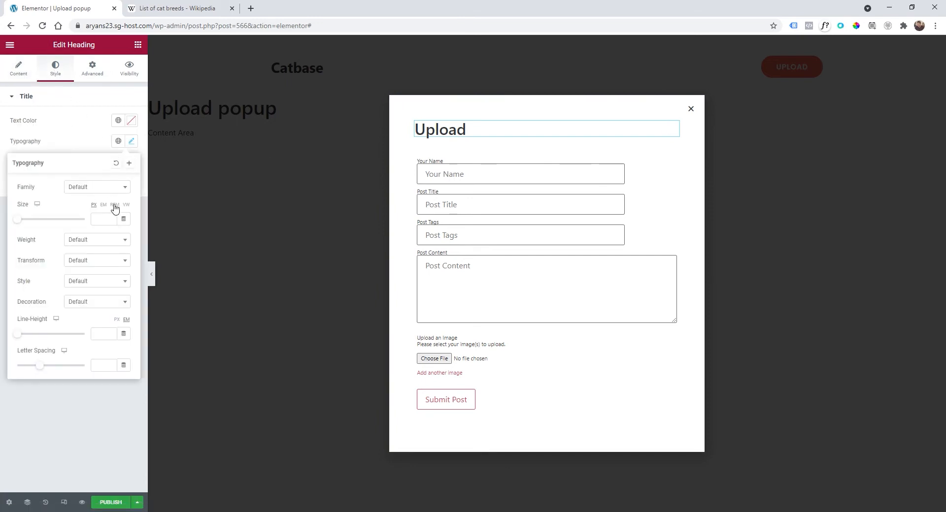
{"action": "left_click_drag", "start_coordinate": [18, 220], "coordinate": [30, 219]}
{"action": "left_click", "coordinate": [102, 246]}
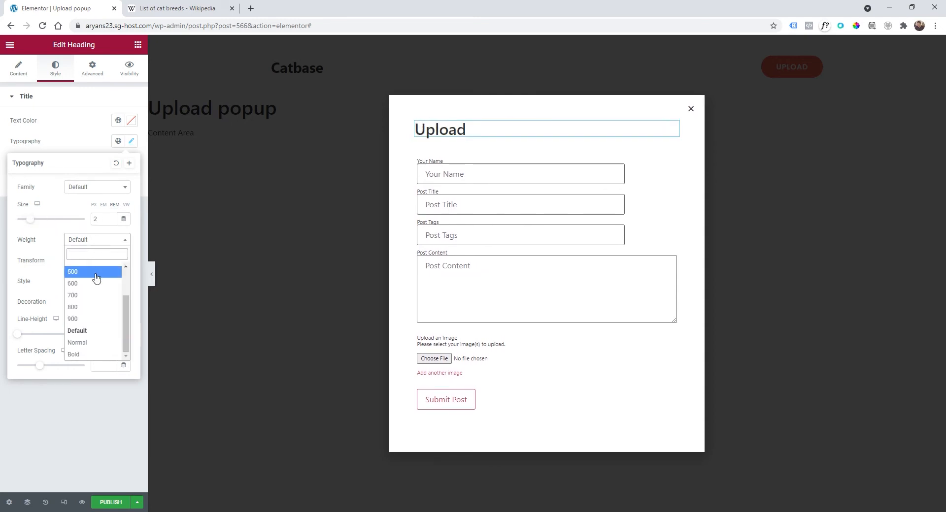
{"action": "left_click", "coordinate": [96, 313]}
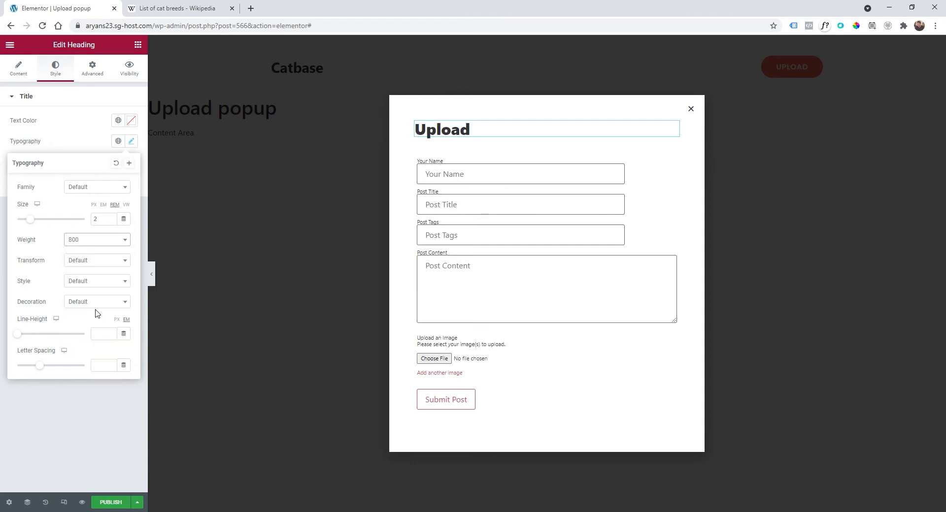
{"action": "left_click", "coordinate": [88, 190]}
{"action": "type", "text": "poppins"}
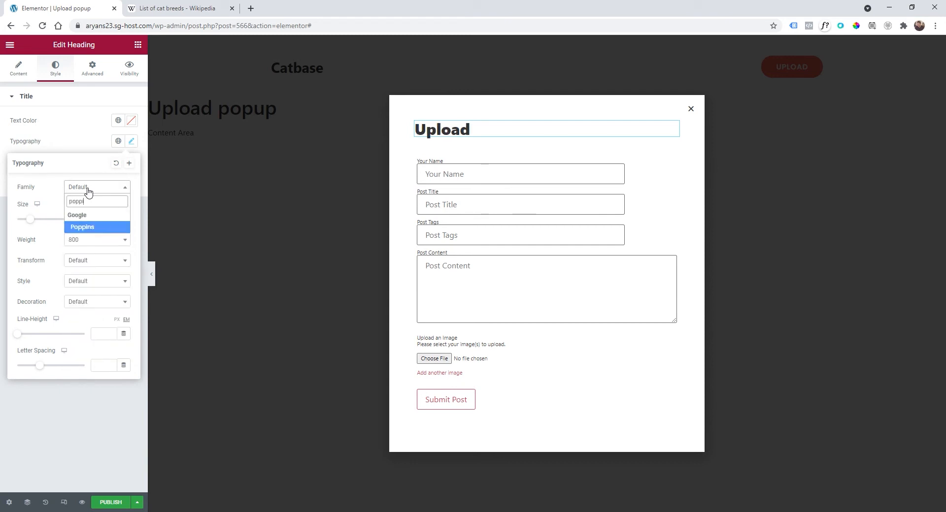
{"action": "key", "text": "Return"}
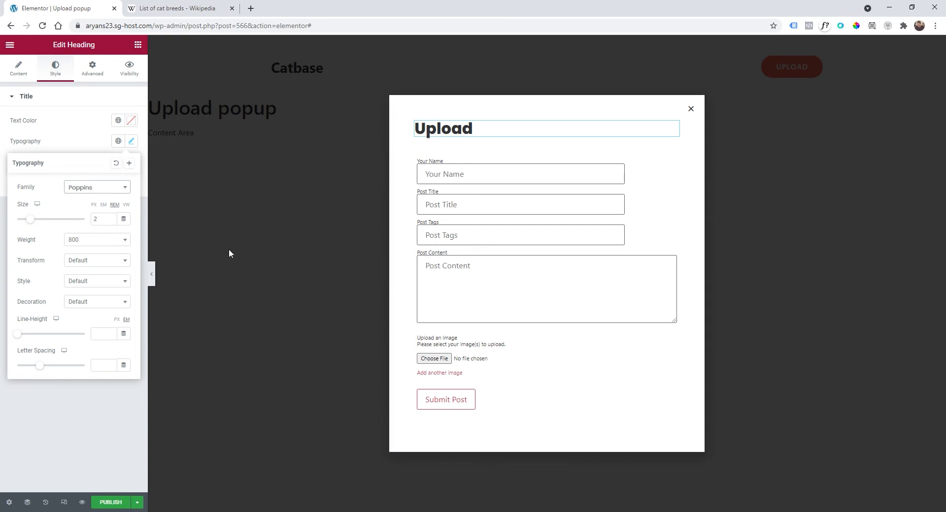
Enable Disable Page Scrolling and Avoid Multiple Popups in the popup's advanced settings.
{"action": "left_click", "coordinate": [91, 144]}
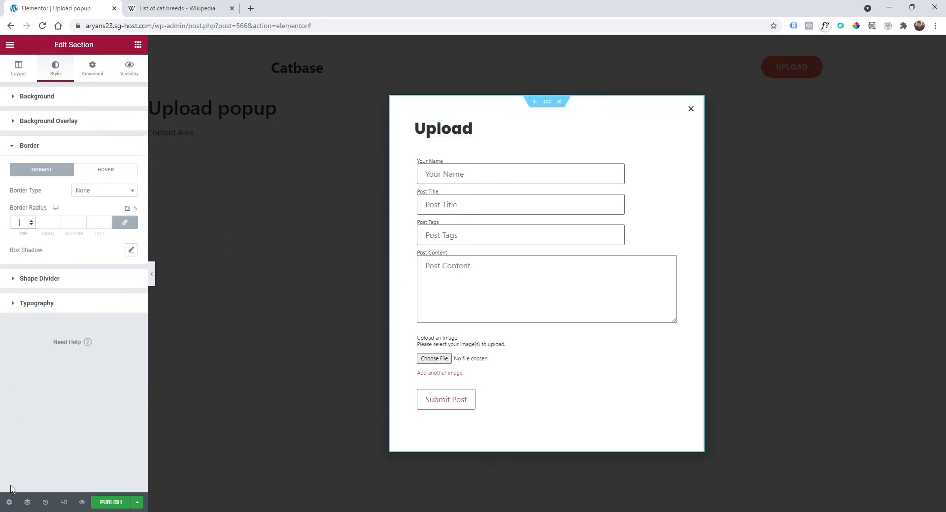
{"action": "left_click", "coordinate": [8, 502]}
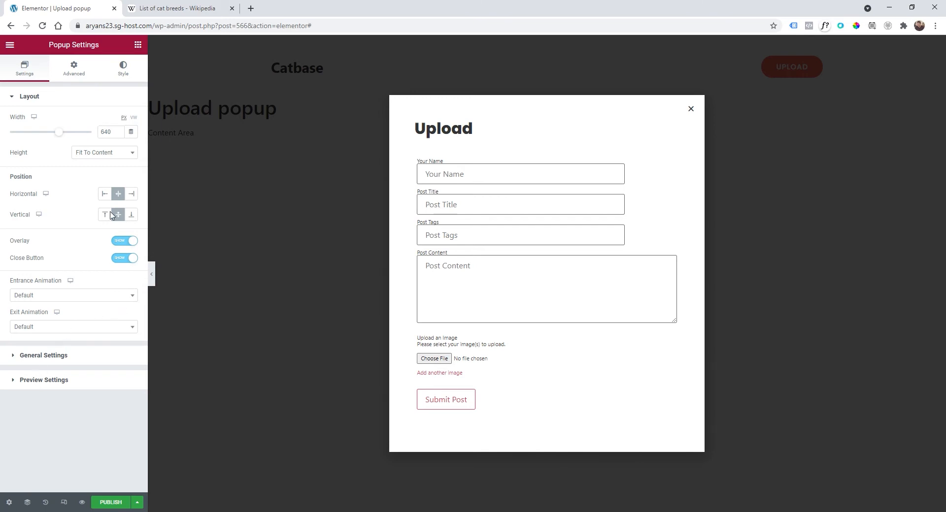
{"action": "left_click", "coordinate": [70, 73]}
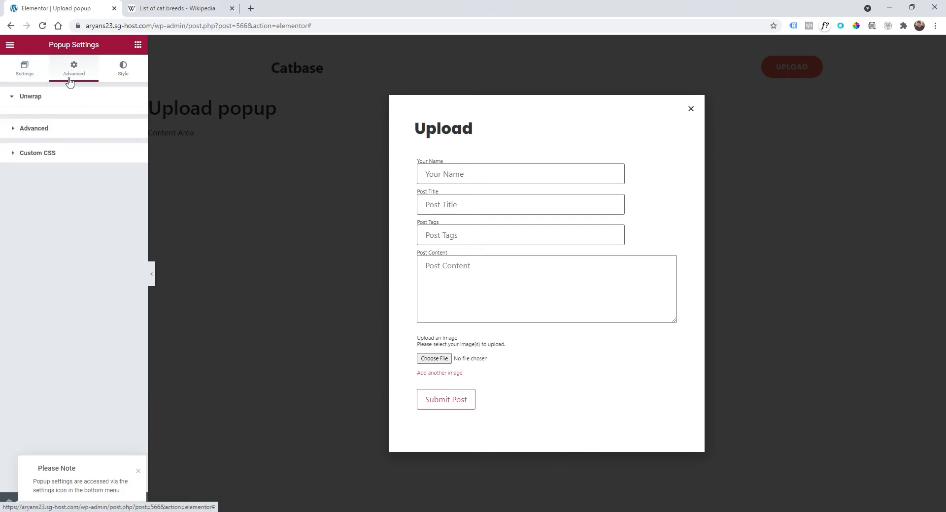
{"action": "left_click", "coordinate": [68, 128]}
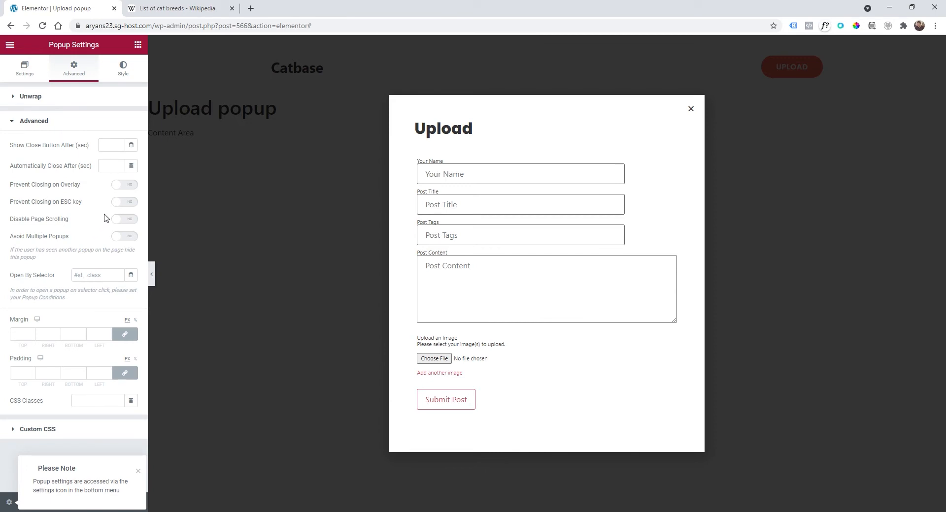
{"action": "left_click", "coordinate": [138, 471]}
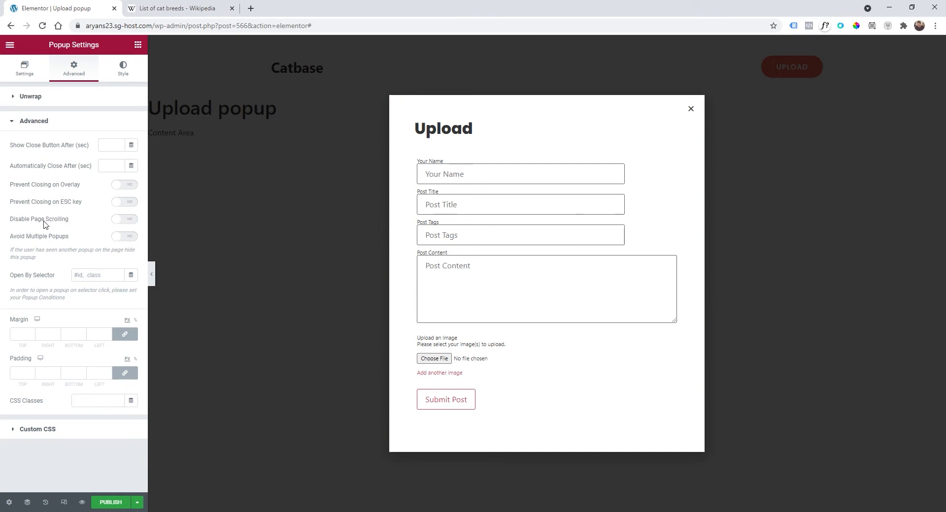
{"action": "left_click", "coordinate": [125, 221]}
{"action": "left_click", "coordinate": [123, 237]}
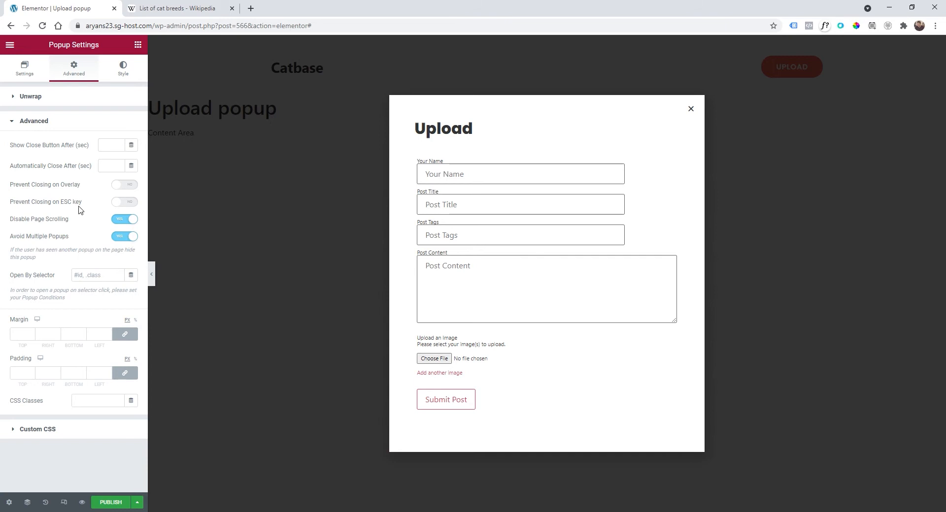
Set the popup's border radius to 22 px on all four corners.
{"action": "left_click", "coordinate": [9, 503]}
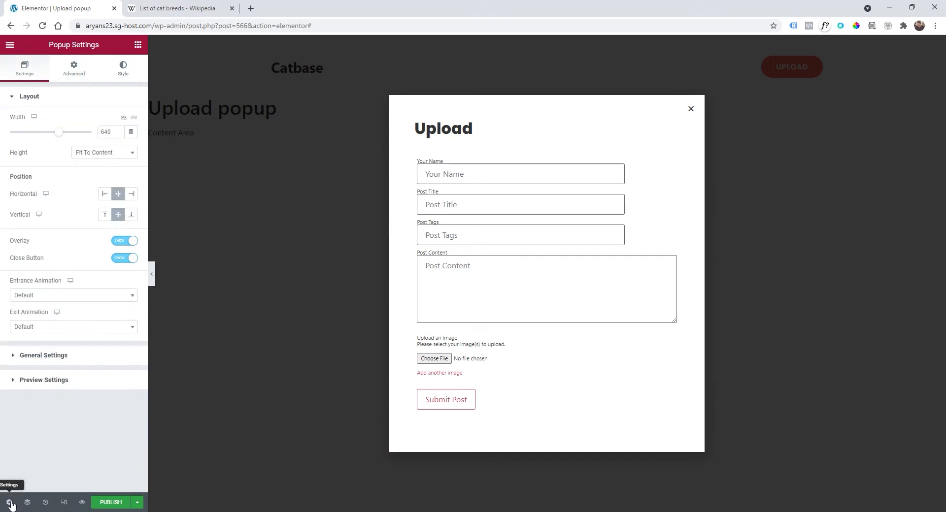
{"action": "left_click", "coordinate": [123, 69]}
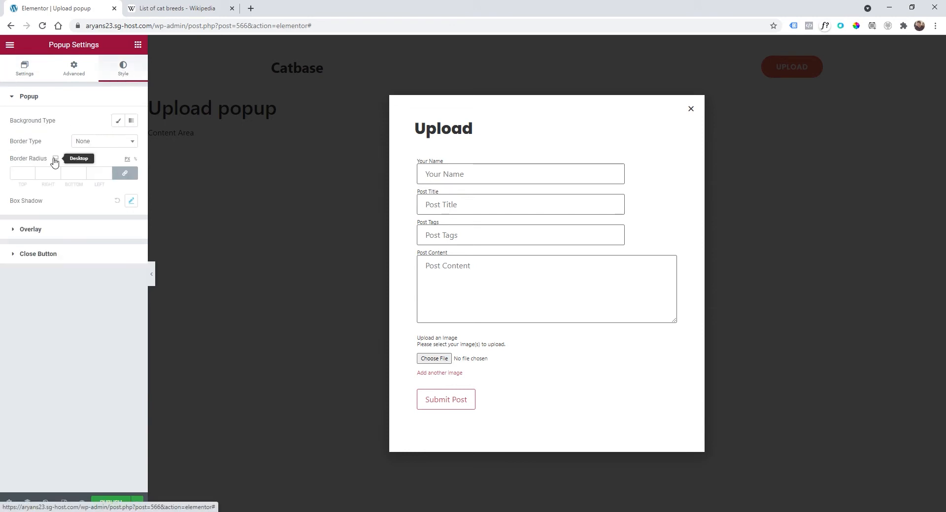
{"action": "left_click", "coordinate": [32, 172]}
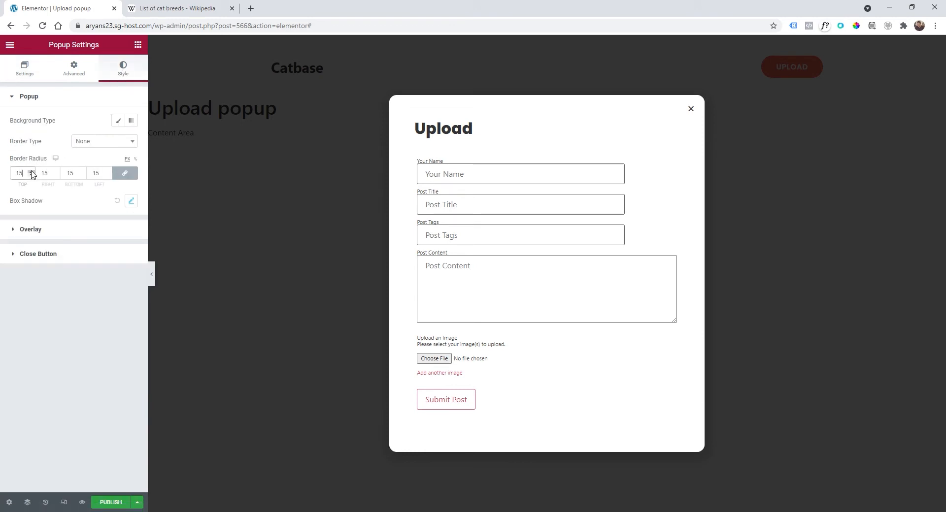
{"action": "left_click", "coordinate": [32, 172]}
{"action": "left_click", "coordinate": [32, 172]}
{"action": "left_click", "coordinate": [31, 172]}
{"action": "left_click", "coordinate": [31, 172]}
{"action": "left_click", "coordinate": [32, 172]}
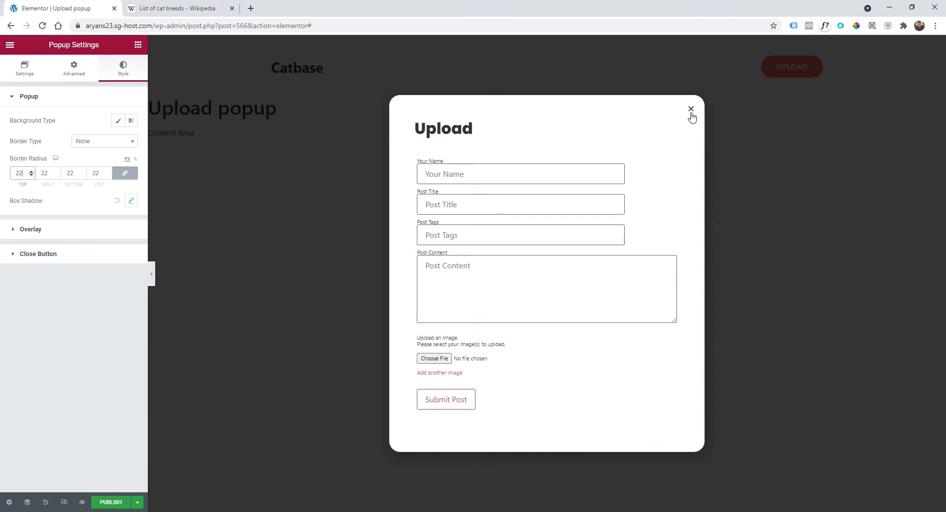
Set the popup's close button size to 32, and publish the popup without adding any display conditions.
{"action": "left_click", "coordinate": [33, 254]}
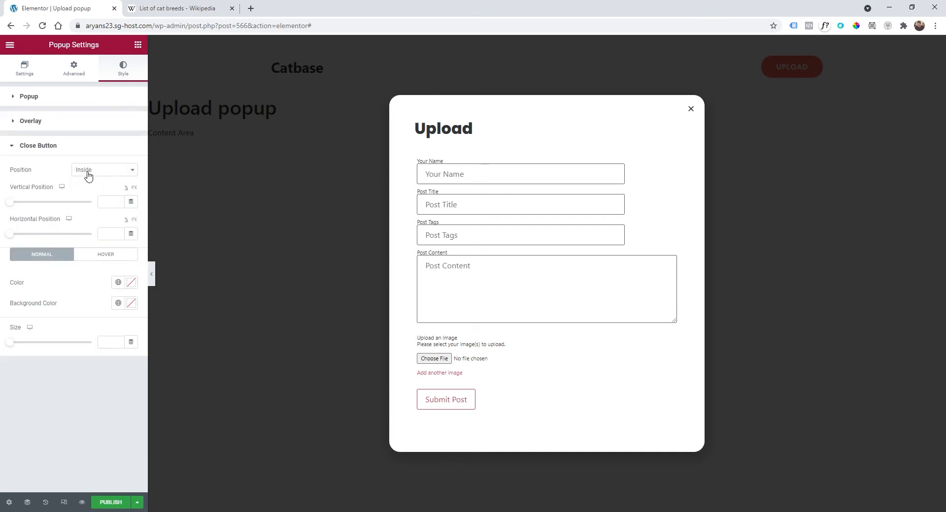
{"action": "left_click_drag", "start_coordinate": [12, 342], "coordinate": [39, 340]}
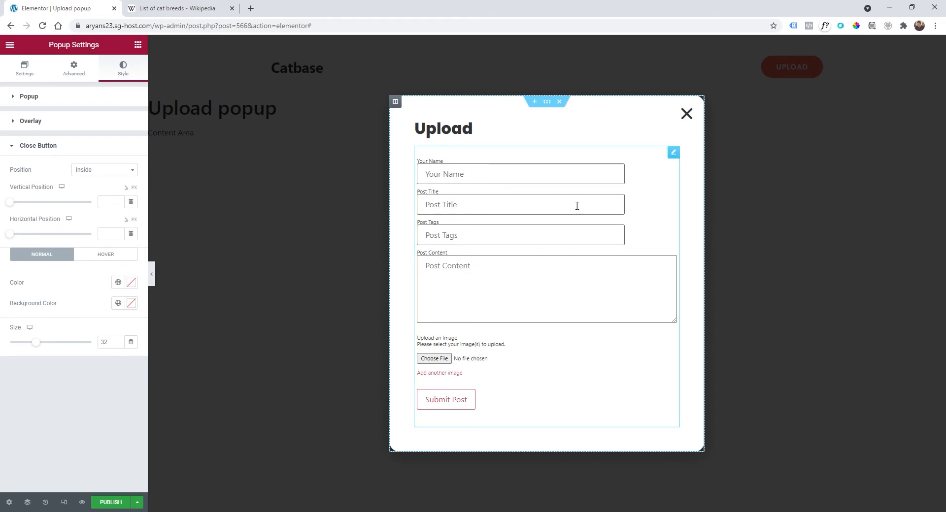
{"action": "left_click", "coordinate": [113, 502]}
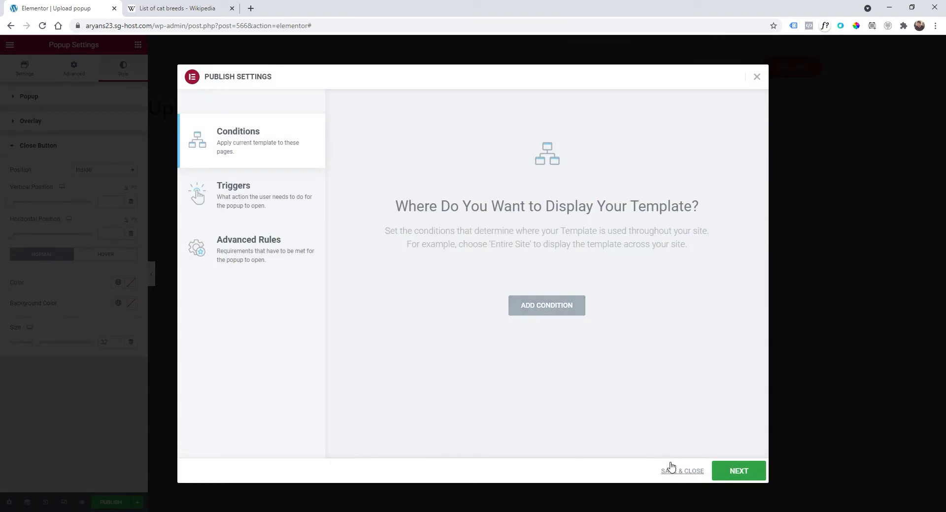
{"action": "left_click", "coordinate": [677, 472]}
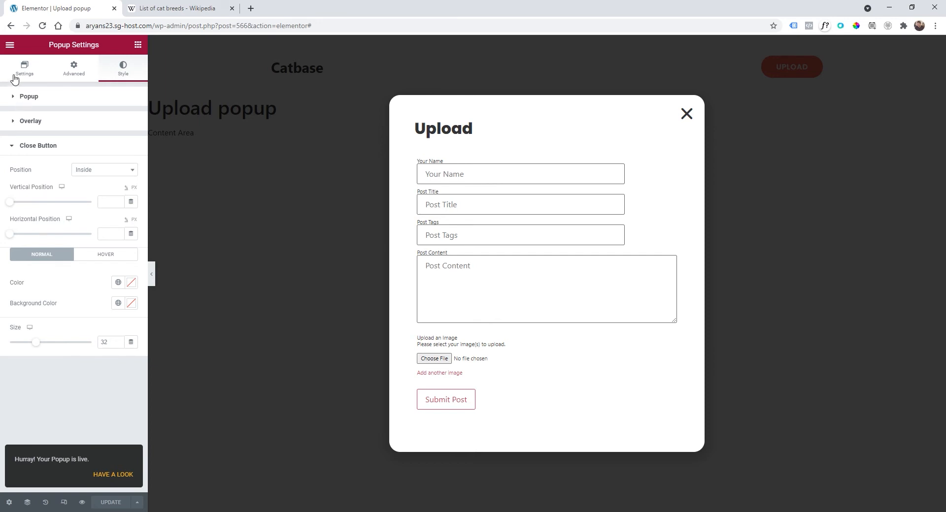
Exit to the WordPress dashboard and open the Plugin Settings section of the User Submitted Posts plugin.
{"action": "left_click", "coordinate": [10, 45]}
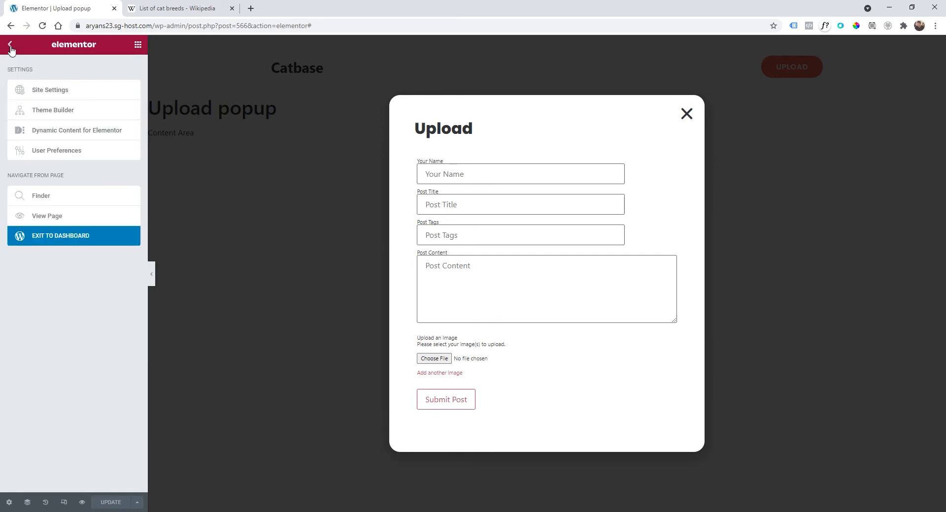
{"action": "left_click", "coordinate": [10, 45]}
{"action": "left_click", "coordinate": [10, 46]}
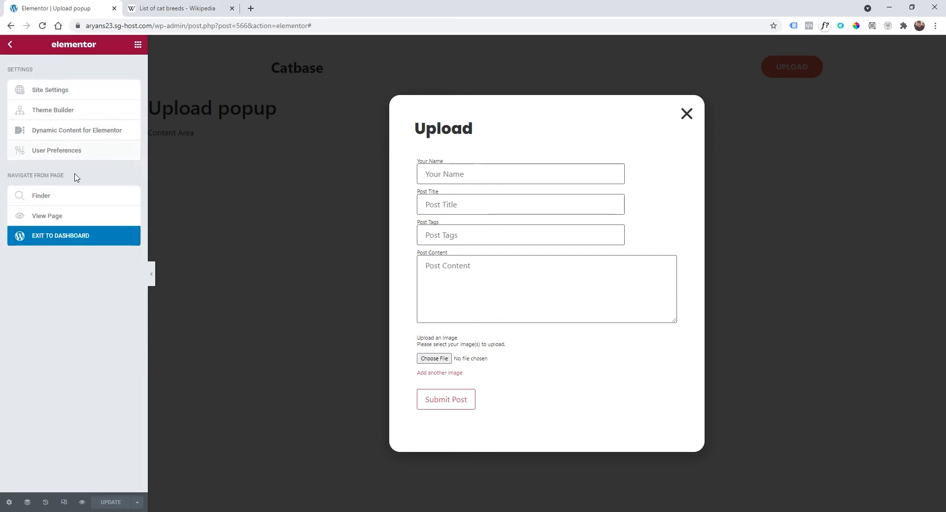
{"action": "left_click", "coordinate": [51, 245]}
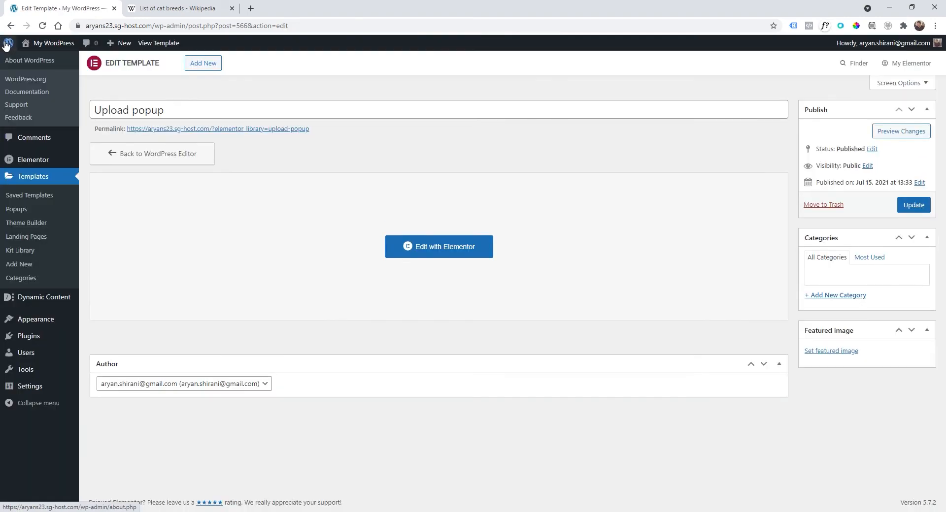
{"action": "left_click", "coordinate": [7, 43]}
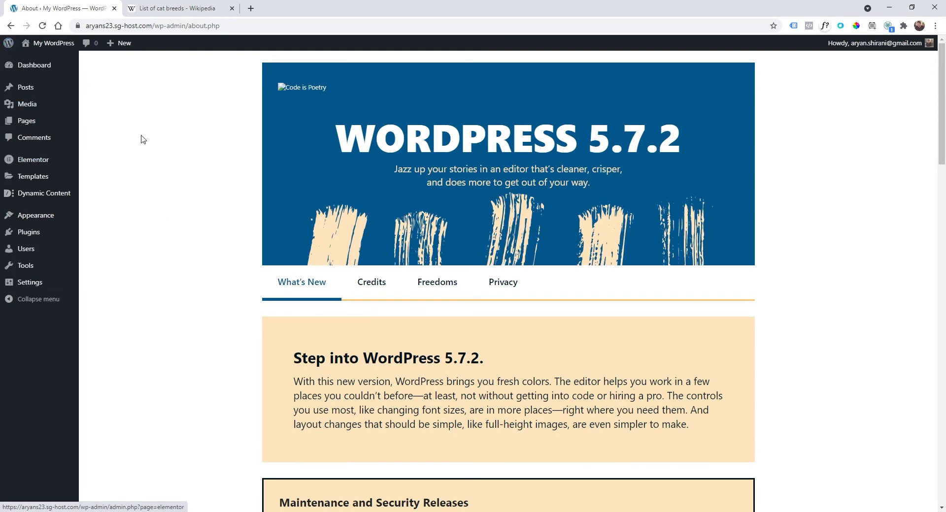
{"action": "left_click", "coordinate": [44, 237]}
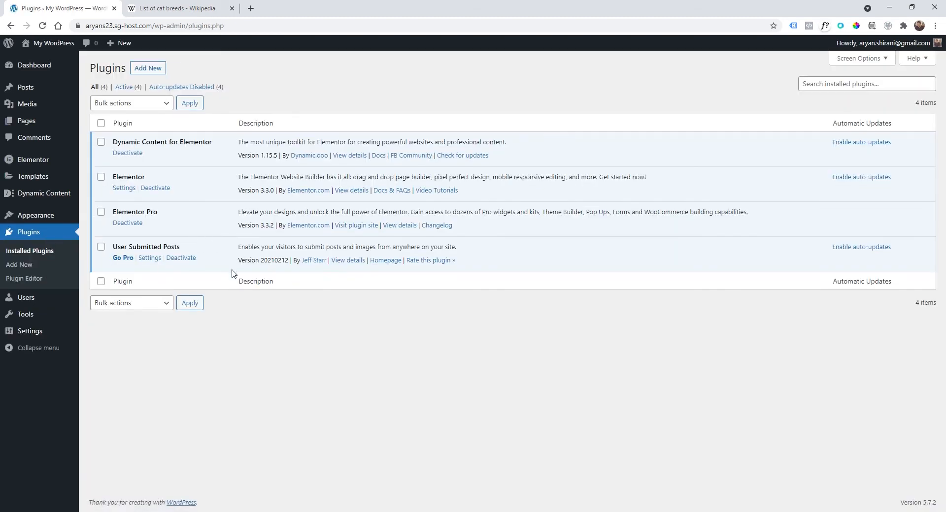
{"action": "left_click", "coordinate": [150, 258]}
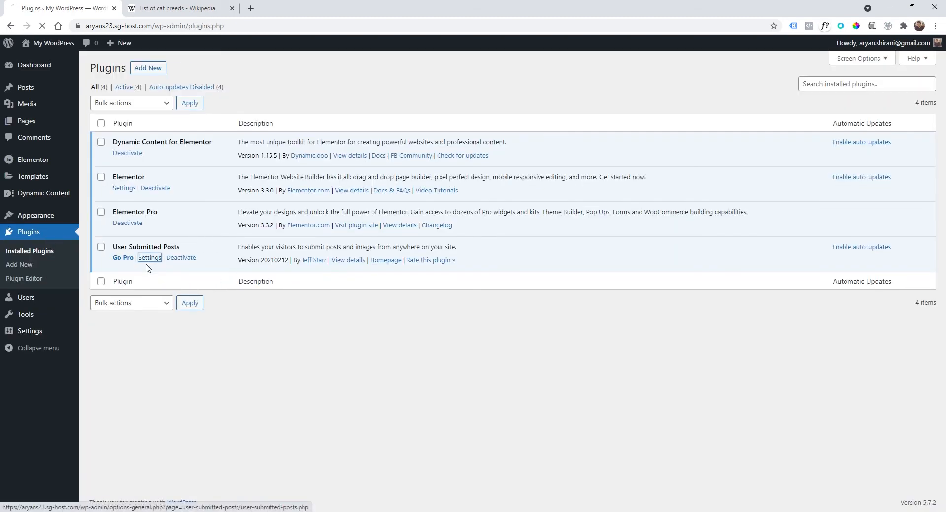
{"action": "scroll", "coordinate": [190, 262], "scroll_direction": "down", "scroll_amount": 2}
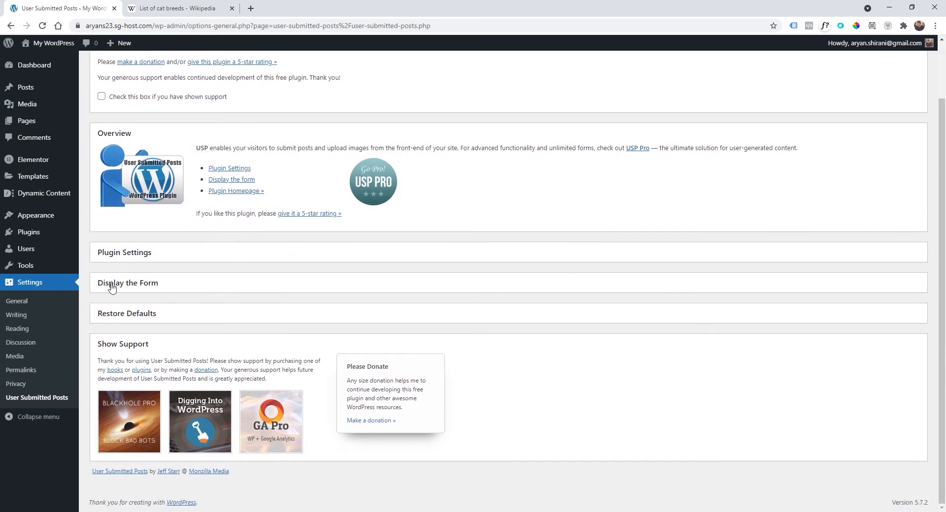
{"action": "left_click", "coordinate": [136, 253]}
{"action": "scroll", "coordinate": [232, 276], "scroll_direction": "down", "scroll_amount": 2}
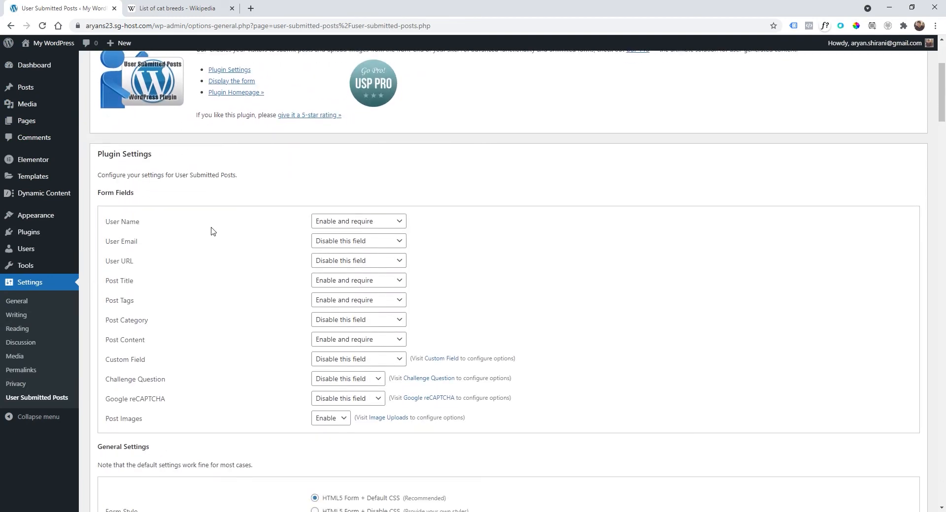
Set the User Name form field to "Disable this field", leaving User Email as it is.
{"action": "left_click", "coordinate": [355, 221]}
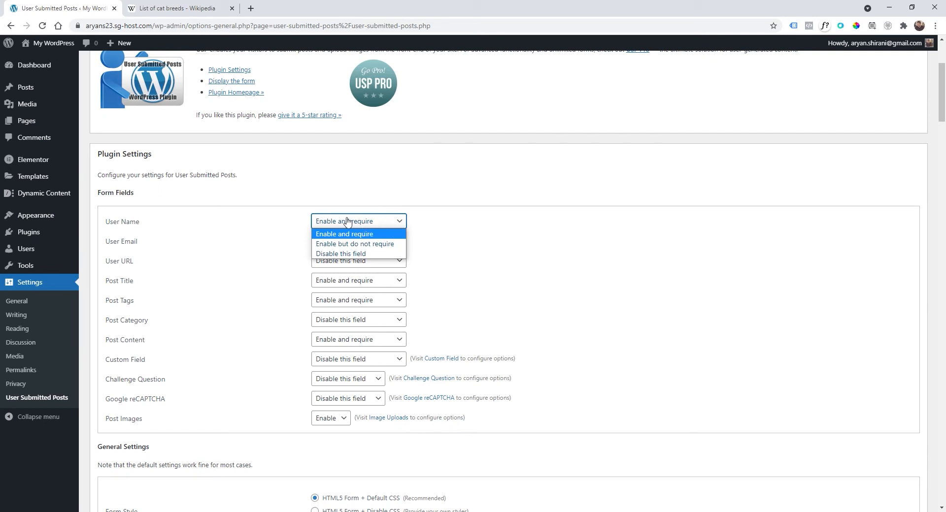
{"action": "left_click", "coordinate": [345, 254]}
{"action": "scroll", "coordinate": [276, 247], "scroll_direction": "down", "scroll_amount": 2}
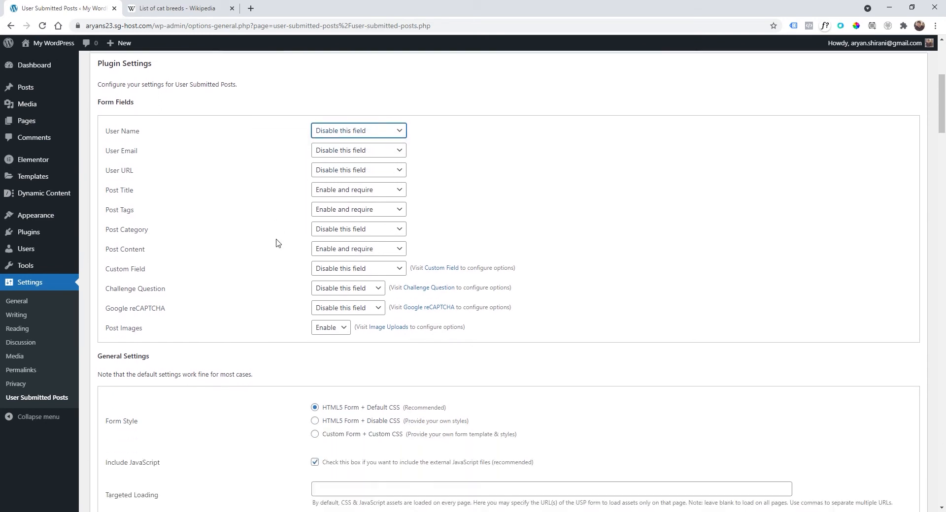
{"action": "left_click", "coordinate": [318, 144]}
{"action": "left_click", "coordinate": [288, 153]}
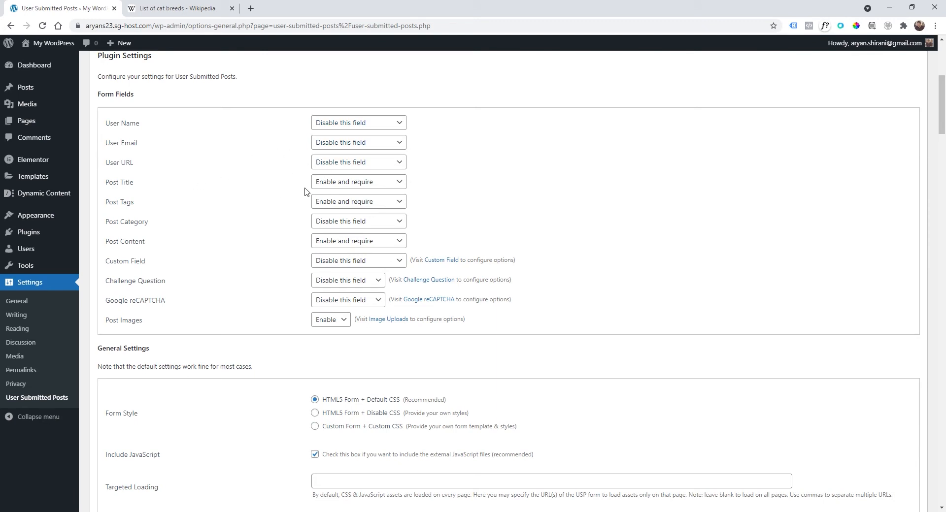
Keep Post Title on "Enable and require", try "Enable but do not require" for Post Tags, and restore Post Tags to "Enable and require".
{"action": "left_click", "coordinate": [331, 184]}
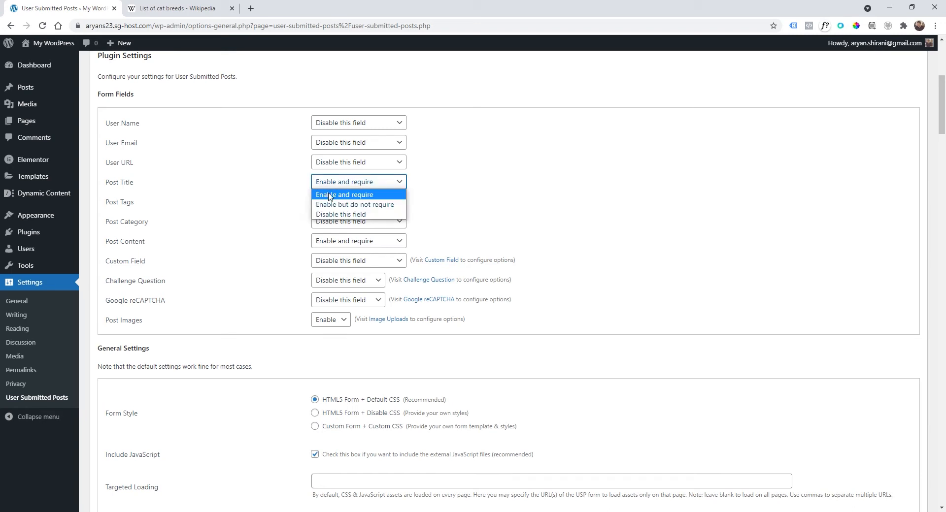
{"action": "left_click", "coordinate": [329, 196]}
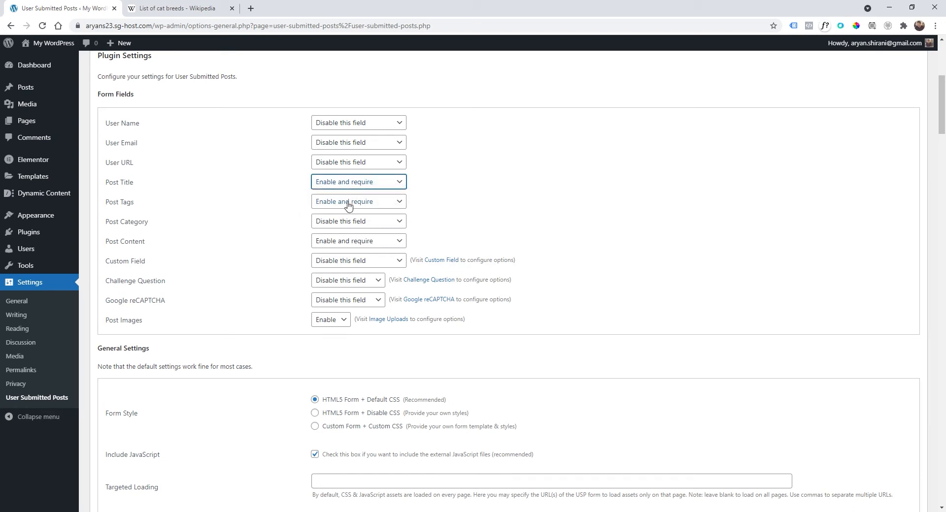
{"action": "left_click", "coordinate": [348, 204]}
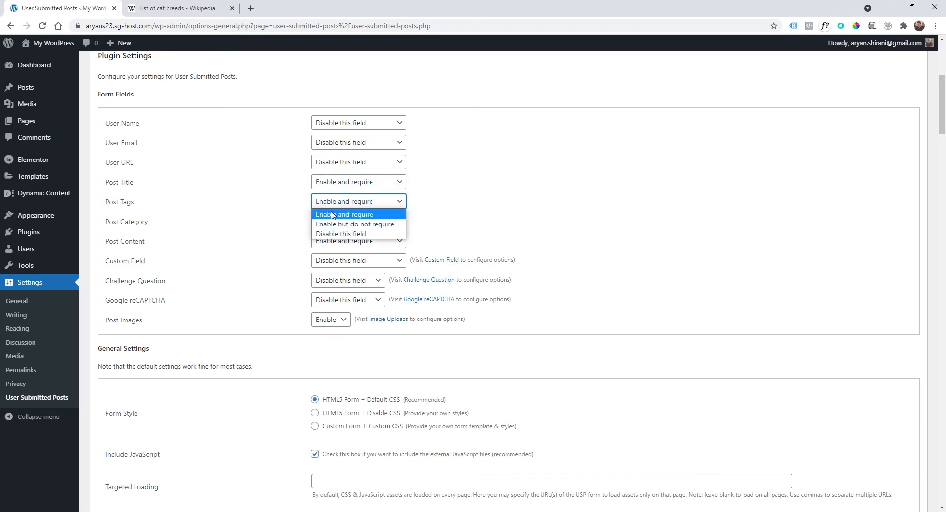
{"action": "left_click", "coordinate": [373, 225]}
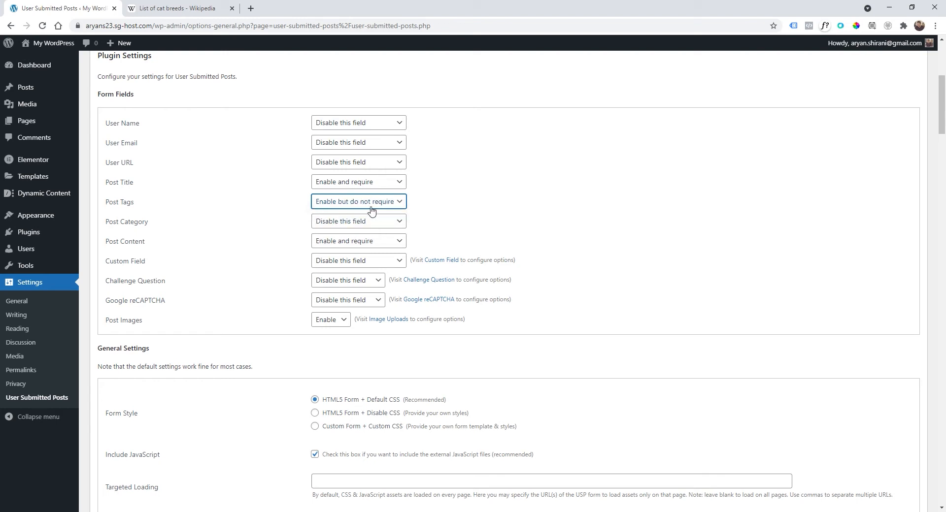
{"action": "left_click", "coordinate": [370, 209]}
{"action": "left_click", "coordinate": [323, 215]}
Check the available options for the Post Category, Google reCAPTCHA and Post Images form fields without changing them.
{"action": "left_click", "coordinate": [375, 228]}
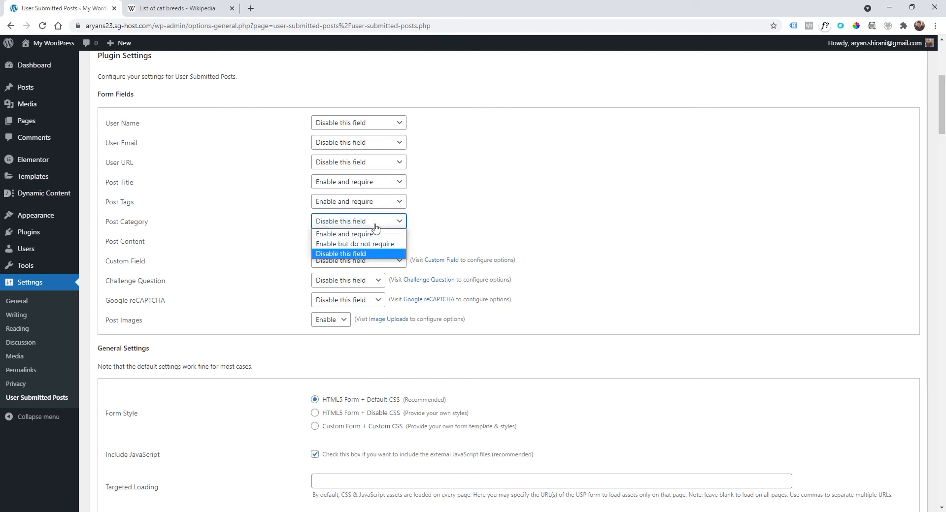
{"action": "left_click", "coordinate": [356, 254]}
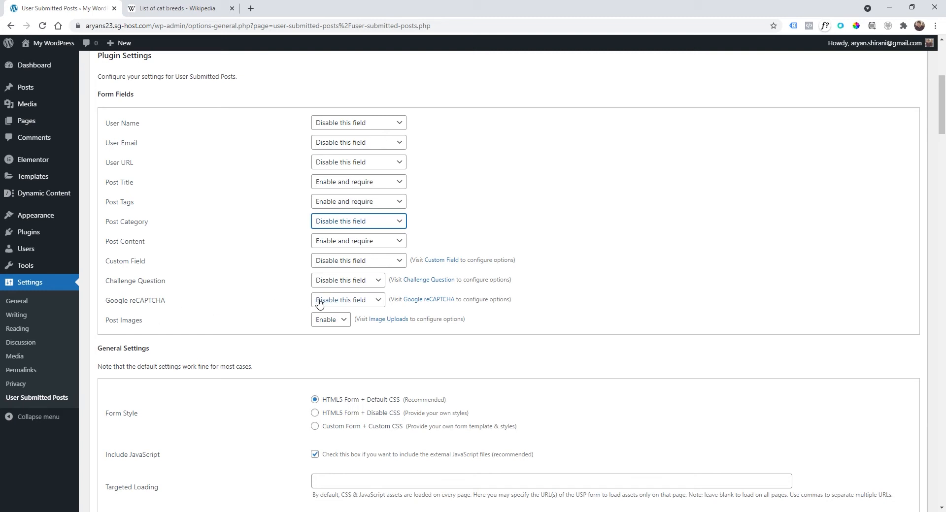
{"action": "left_click", "coordinate": [346, 305]}
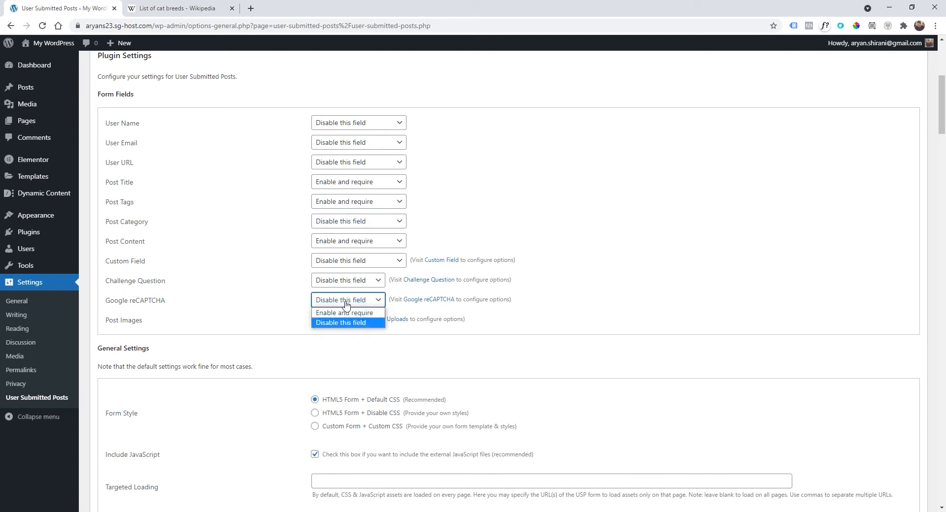
{"action": "left_click", "coordinate": [347, 304]}
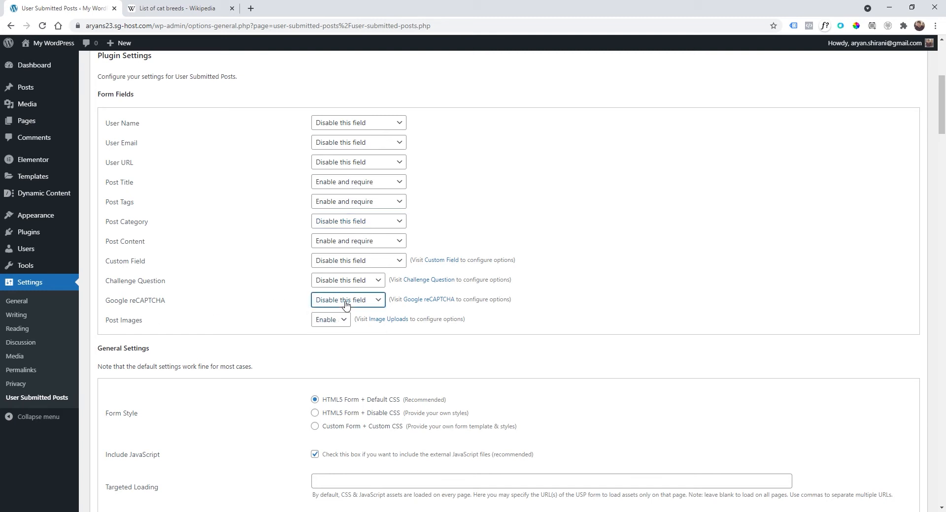
{"action": "left_click", "coordinate": [319, 324]}
{"action": "left_click", "coordinate": [327, 321]}
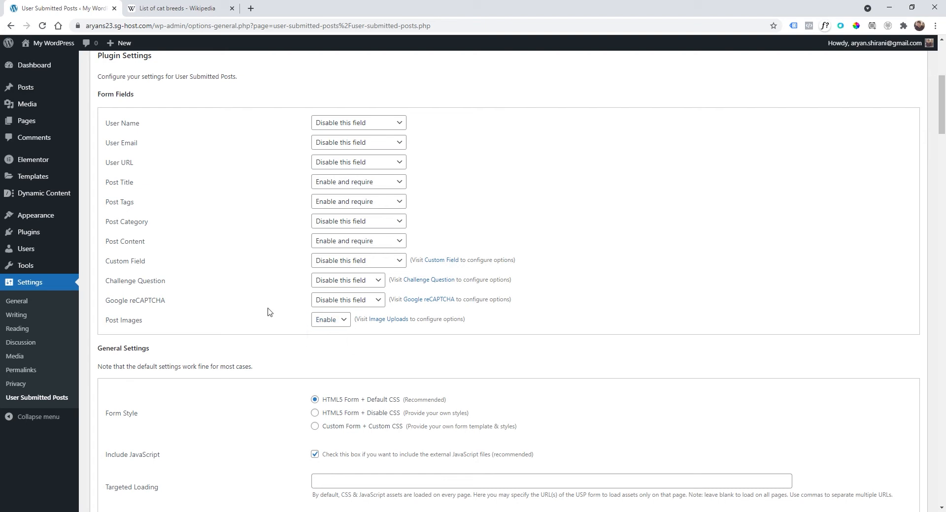
Look through the remaining plugin settings as far as the Image Uploads section.
{"action": "scroll", "coordinate": [291, 310], "scroll_direction": "down", "scroll_amount": 1}
{"action": "scroll", "coordinate": [296, 313], "scroll_direction": "up", "scroll_amount": 1}
{"action": "scroll", "coordinate": [285, 224], "scroll_direction": "down", "scroll_amount": 12}
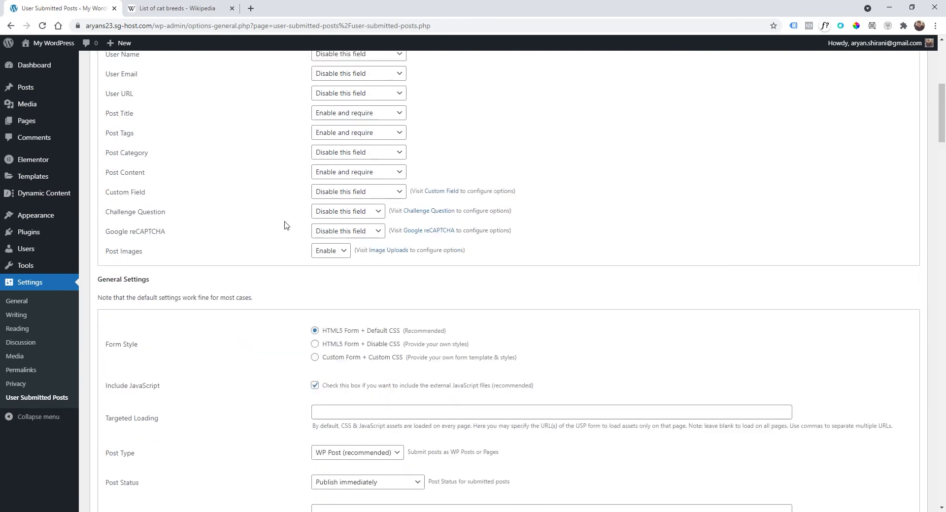
{"action": "scroll", "coordinate": [248, 204], "scroll_direction": "down", "scroll_amount": 7}
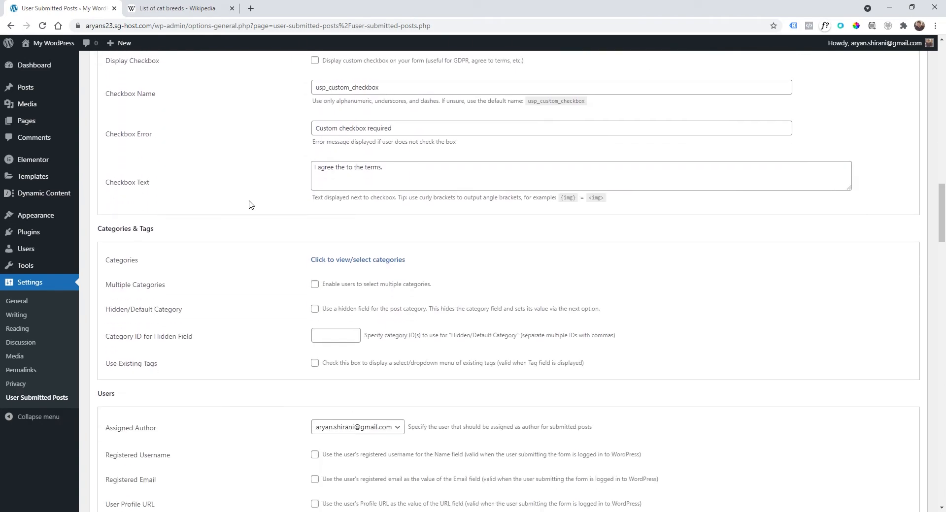
{"action": "scroll", "coordinate": [238, 204], "scroll_direction": "down", "scroll_amount": 11}
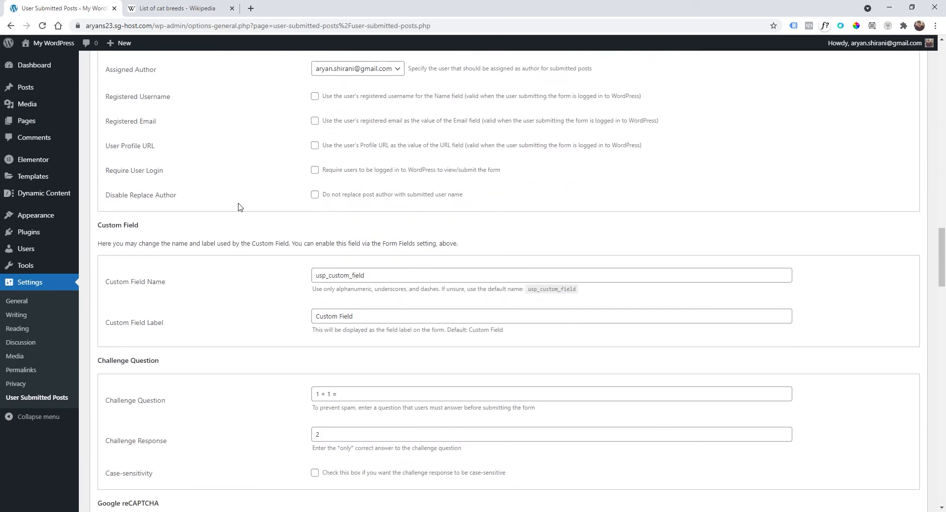
{"action": "scroll", "coordinate": [238, 211], "scroll_direction": "down", "scroll_amount": 12}
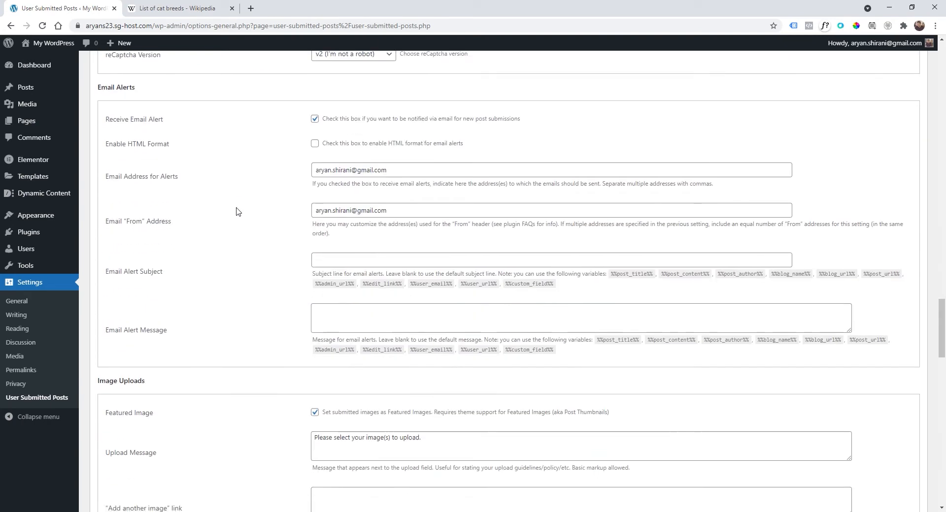
{"action": "scroll", "coordinate": [237, 211], "scroll_direction": "up", "scroll_amount": 3}
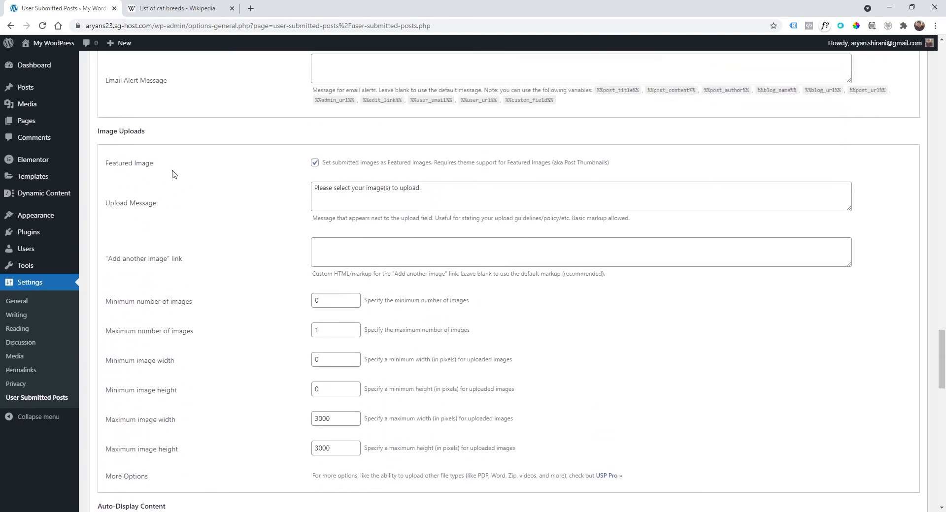
{"action": "left_click_drag", "start_coordinate": [152, 140], "coordinate": [91, 144]}
{"action": "left_click", "coordinate": [106, 141]}
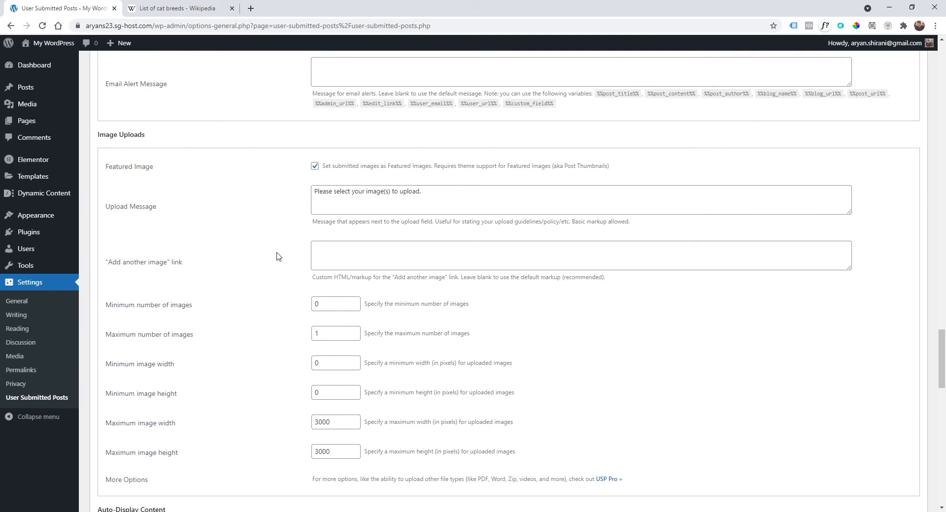
Review the maximum image width, upload message and featured image settings for image uploads, keeping submitted images set as Featured Images.
{"action": "scroll", "coordinate": [291, 316], "scroll_direction": "down", "scroll_amount": 1}
{"action": "left_click_drag", "start_coordinate": [346, 379], "coordinate": [303, 383]}
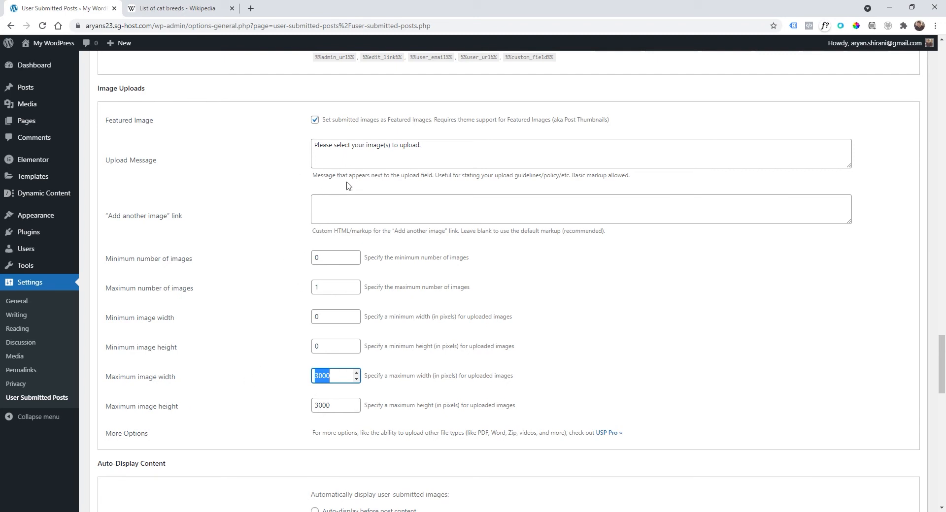
{"action": "scroll", "coordinate": [290, 212], "scroll_direction": "up", "scroll_amount": 1}
{"action": "left_click", "coordinate": [406, 212]}
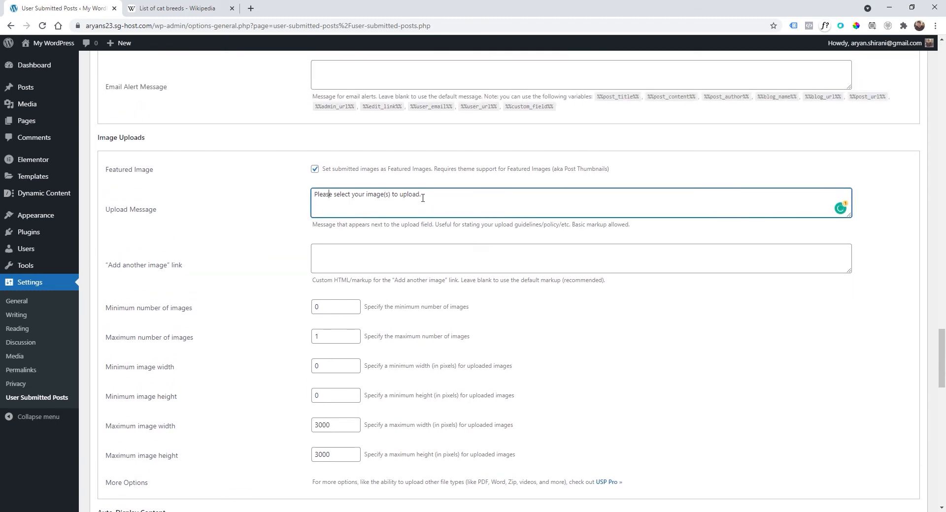
{"action": "left_click_drag", "start_coordinate": [423, 197], "coordinate": [318, 208]}
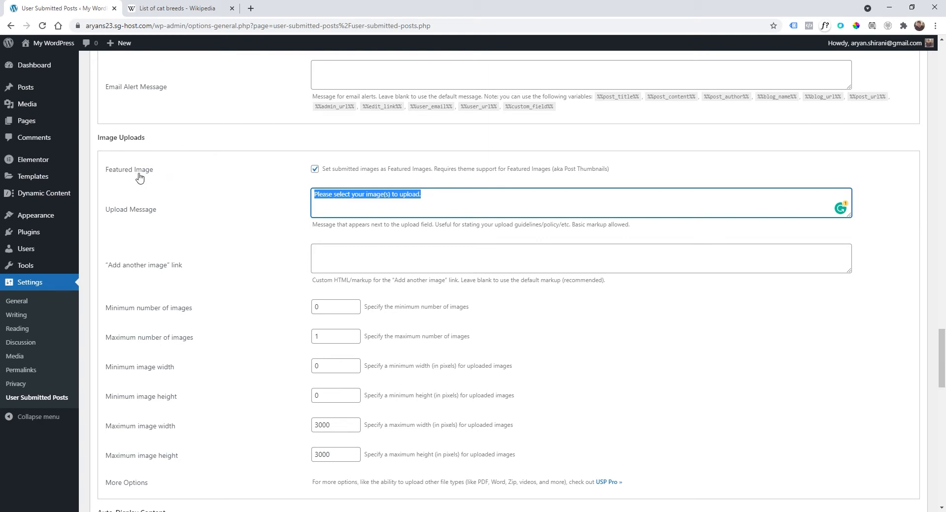
{"action": "left_click", "coordinate": [316, 170]}
{"action": "left_click", "coordinate": [315, 170]}
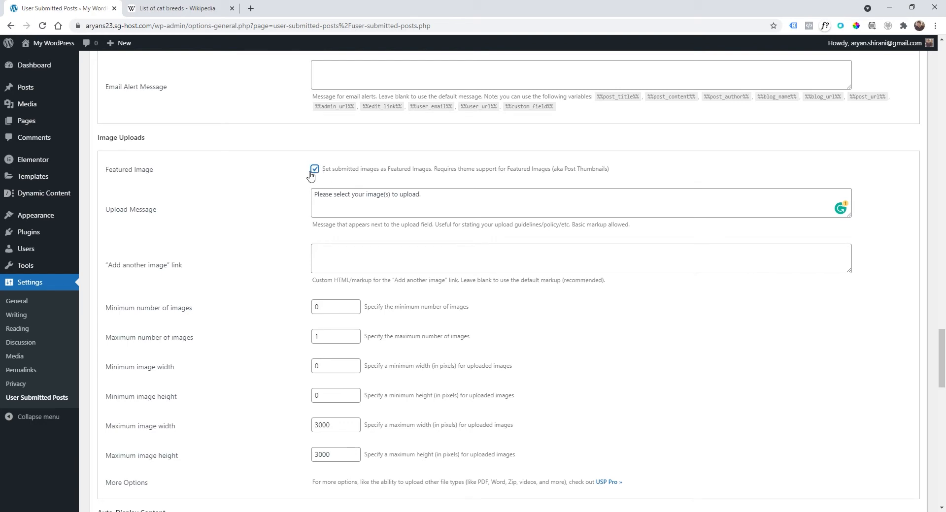
Save the User Submitted Posts plugin settings.
{"action": "scroll", "coordinate": [274, 177], "scroll_direction": "down", "scroll_amount": 4}
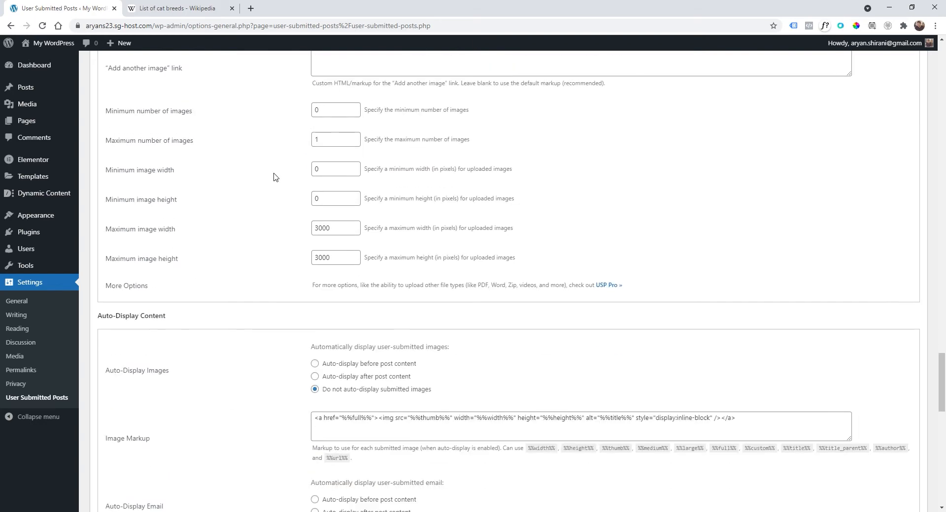
{"action": "scroll", "coordinate": [275, 177], "scroll_direction": "down", "scroll_amount": 3}
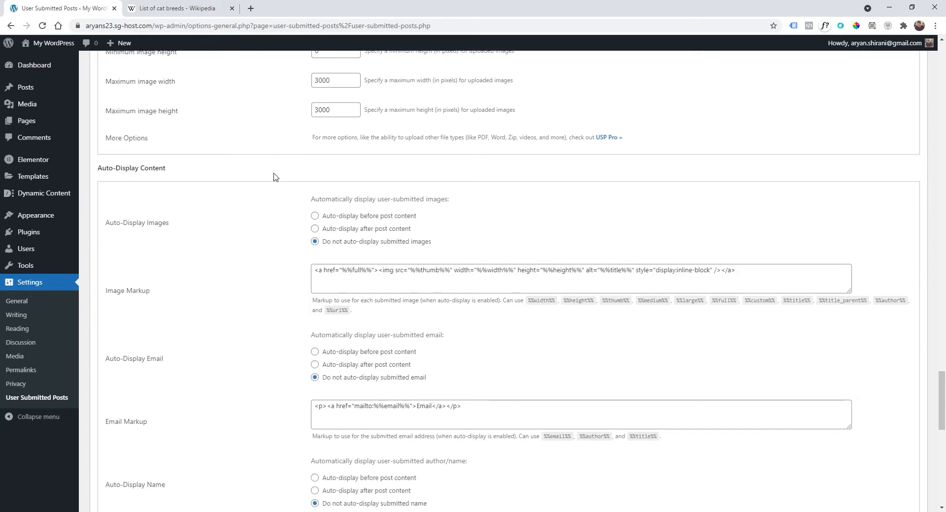
{"action": "scroll", "coordinate": [266, 182], "scroll_direction": "down", "scroll_amount": 5}
{"action": "scroll", "coordinate": [260, 194], "scroll_direction": "down", "scroll_amount": 6}
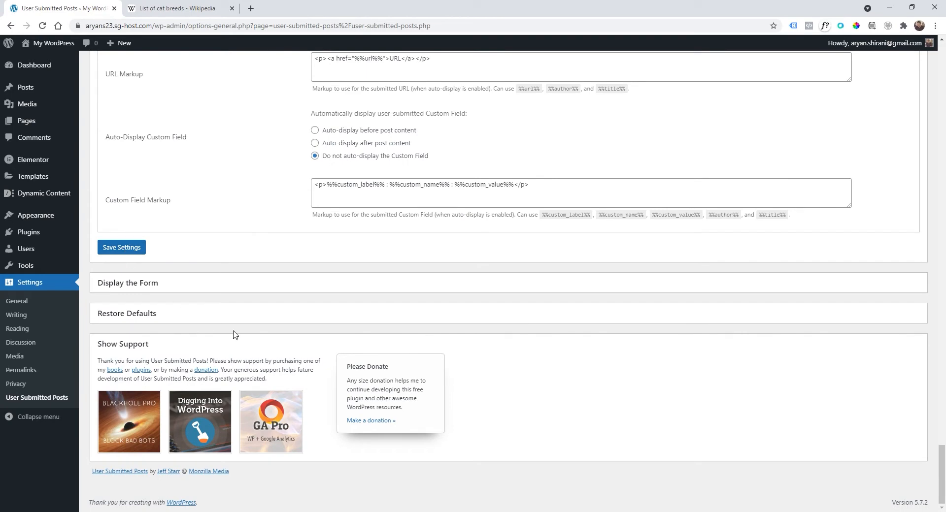
{"action": "left_click", "coordinate": [126, 249]}
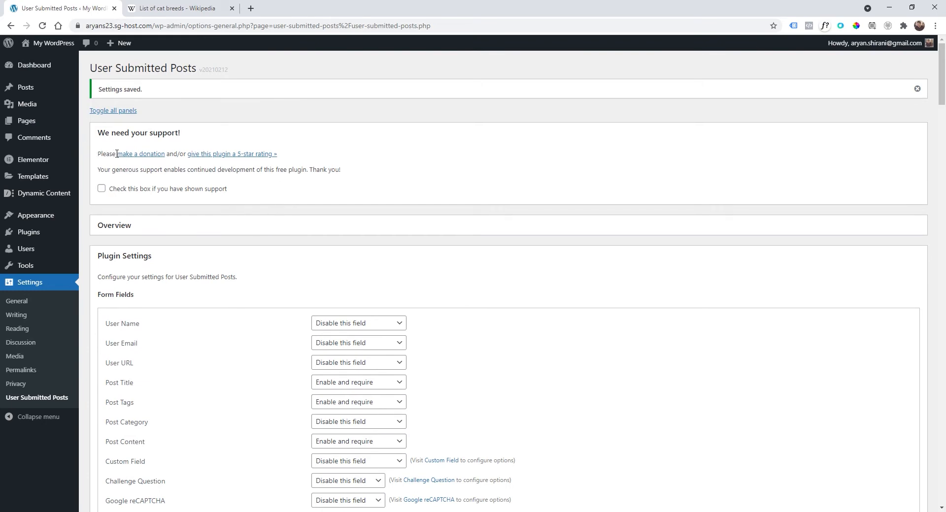
In the Theme Builder template list, quick-edit Elementor Header #555 so its title and slug are both "Cat menu", and update it.
{"action": "mouse_move", "coordinate": [66, 178]}
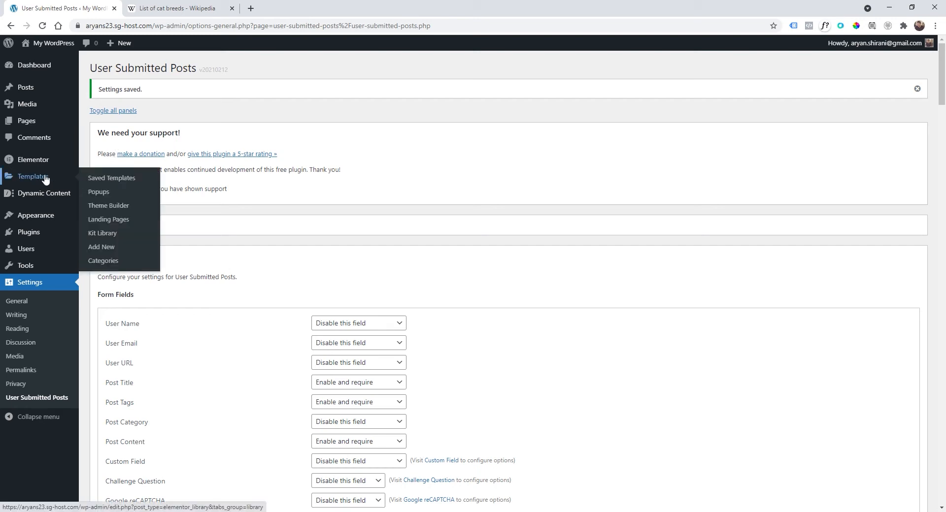
{"action": "left_click", "coordinate": [96, 206]}
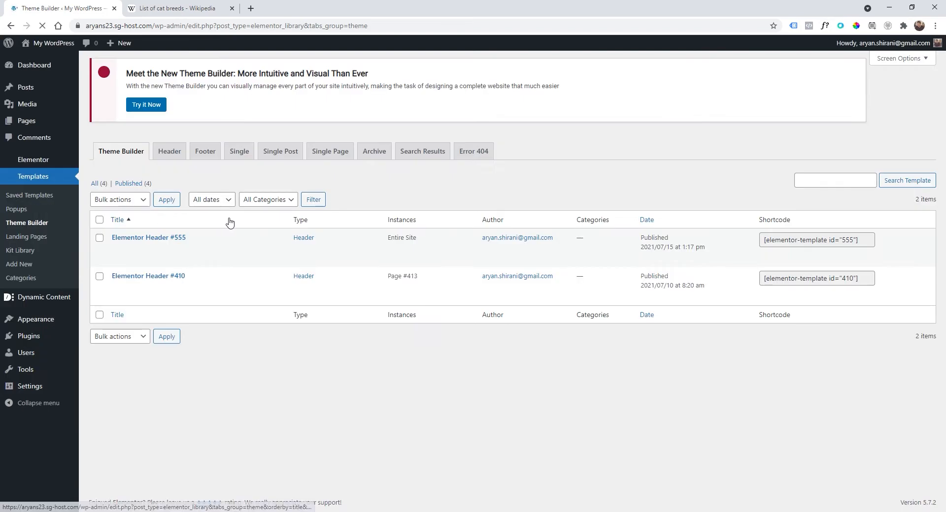
{"action": "mouse_move", "coordinate": [146, 289]}
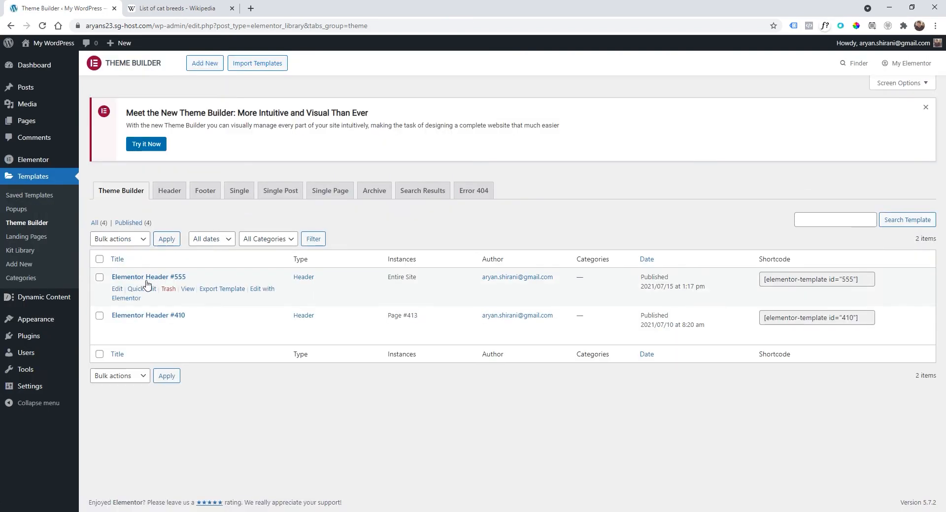
{"action": "left_click", "coordinate": [150, 291]}
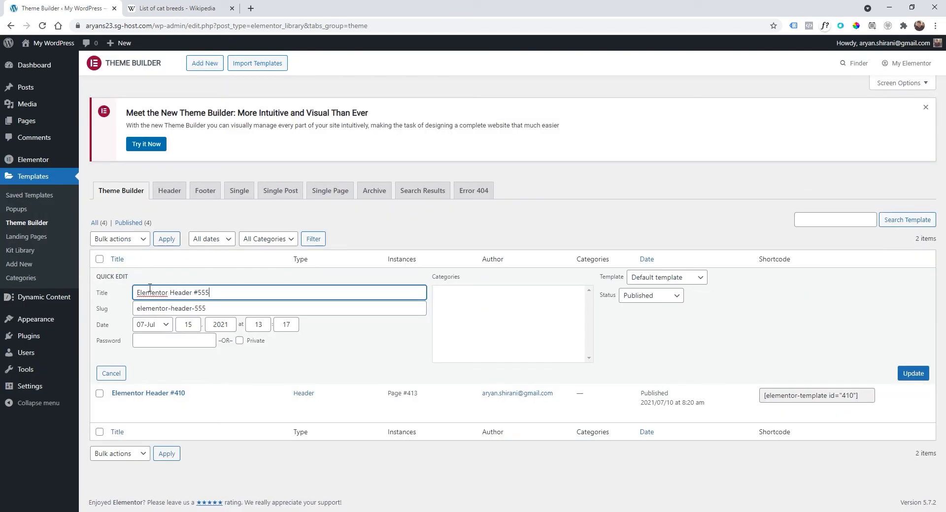
{"action": "left_click_drag", "start_coordinate": [219, 299], "coordinate": [120, 303]}
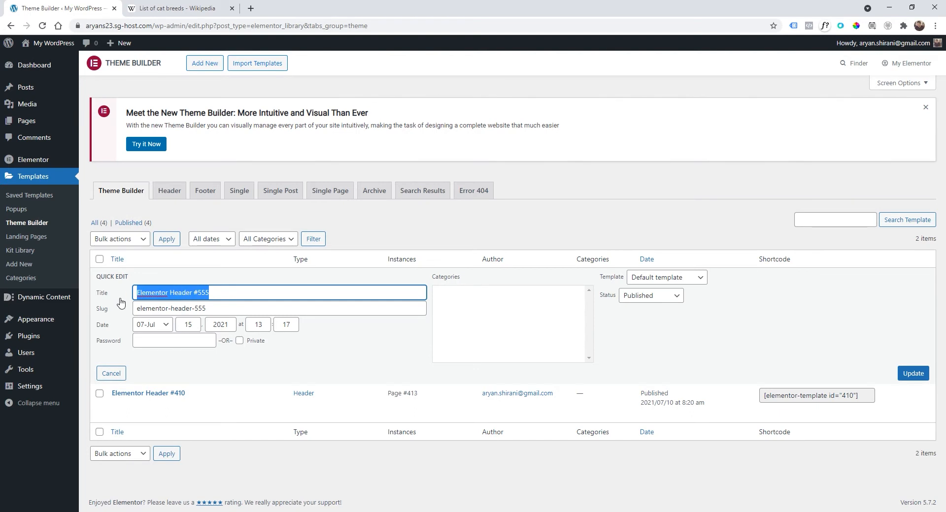
{"action": "type", "text": "Cat menu"}
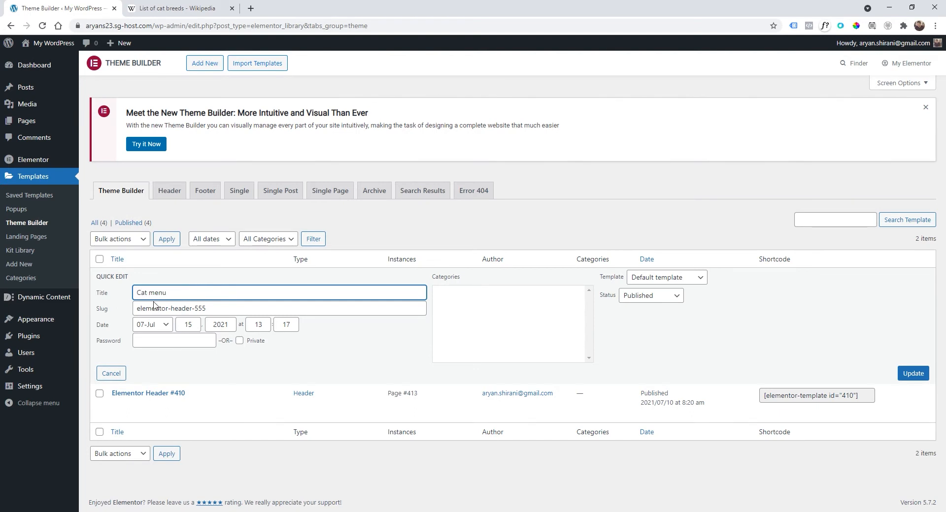
{"action": "key", "text": "ctrl+a"}
{"action": "key", "text": "ctrl+c"}
{"action": "triple_click", "coordinate": [202, 309]}
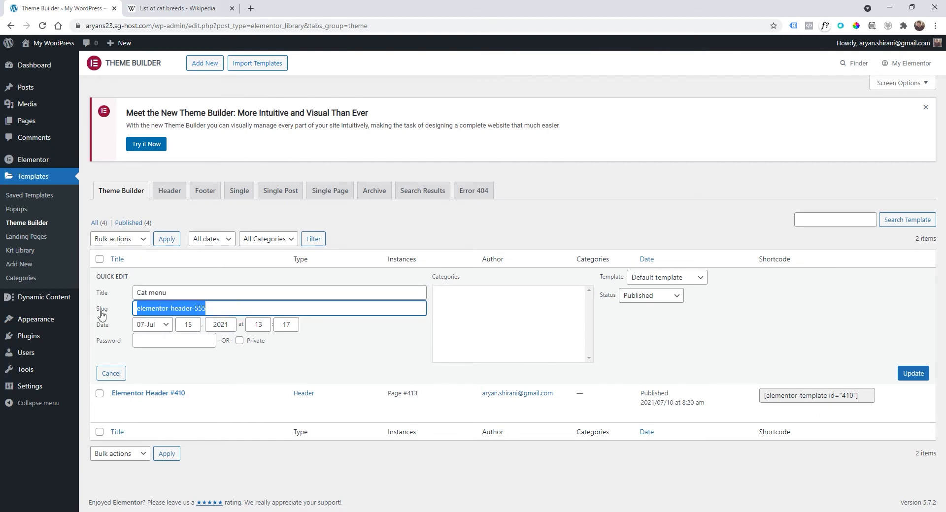
{"action": "key", "text": "ctrl+v"}
{"action": "left_click", "coordinate": [913, 374]}
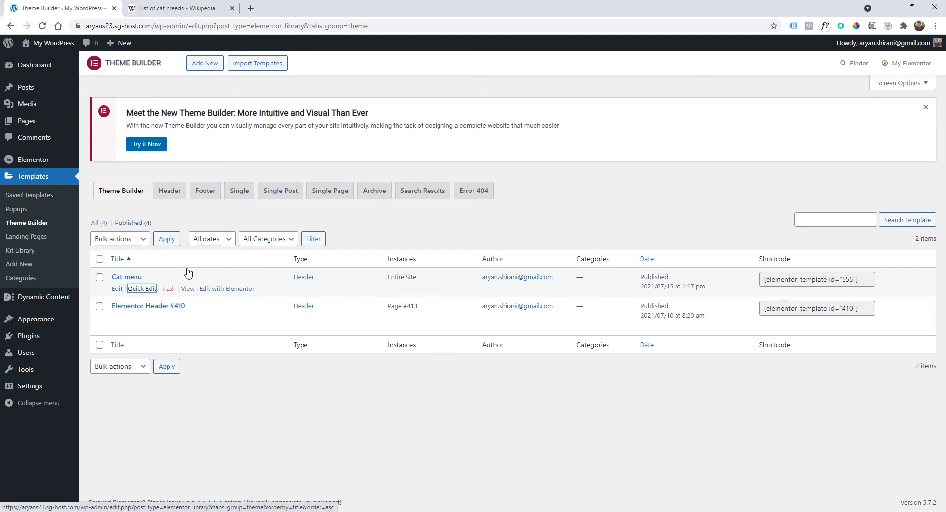
Open the Cat menu header in Elementor and set the Upload button's link to the dynamic Popup action.
{"action": "double_click", "coordinate": [298, 259]}
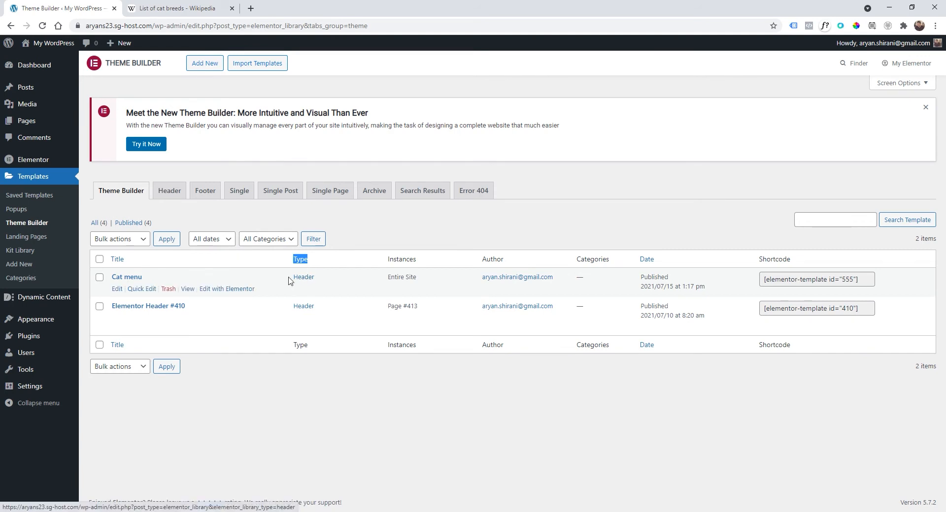
{"action": "left_click", "coordinate": [234, 289]}
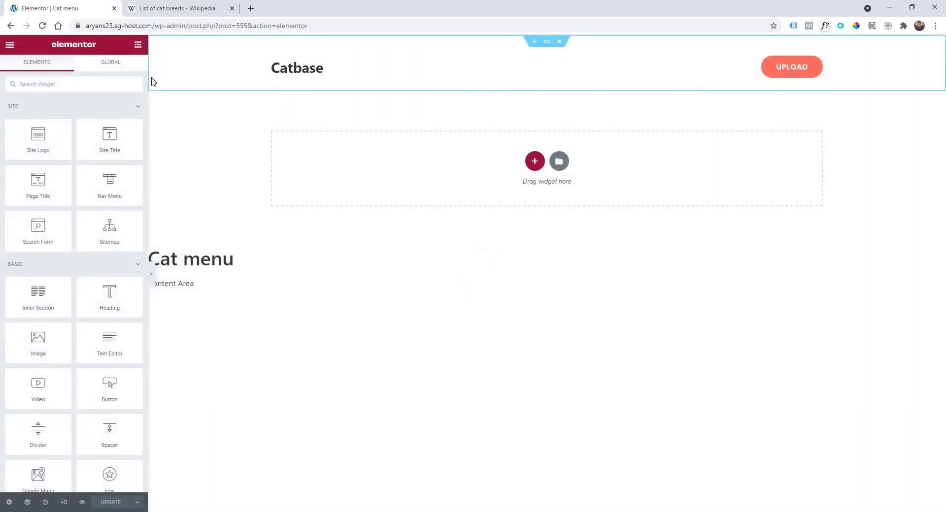
{"action": "left_click", "coordinate": [817, 65]}
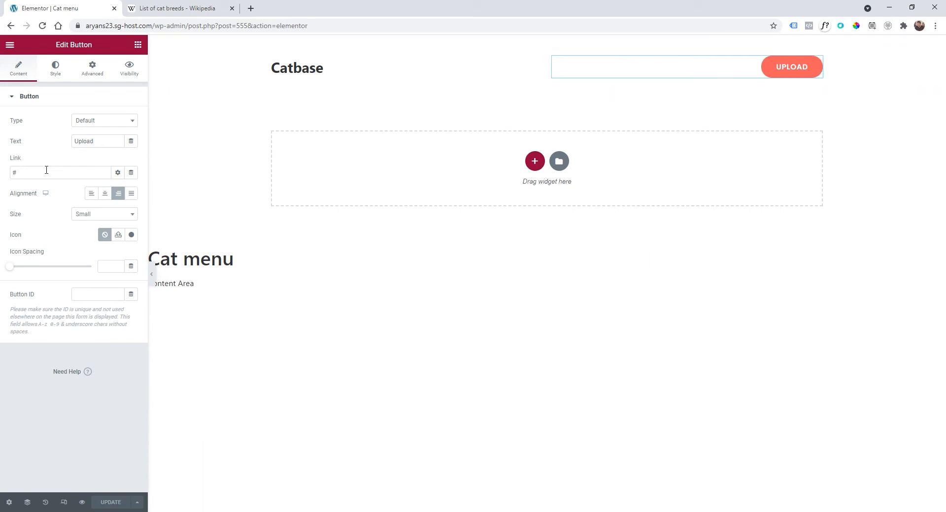
{"action": "left_click", "coordinate": [131, 174]}
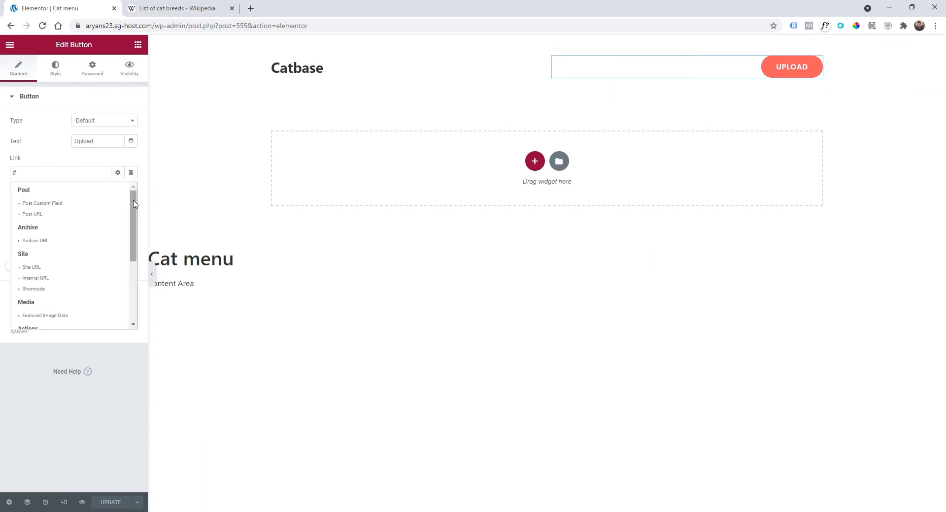
{"action": "left_click_drag", "start_coordinate": [134, 203], "coordinate": [133, 240]}
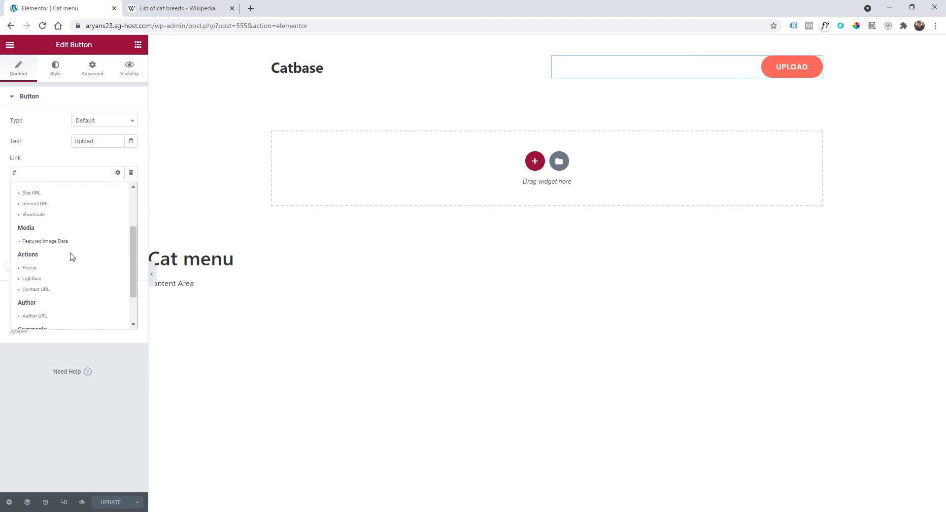
{"action": "left_click", "coordinate": [30, 269]}
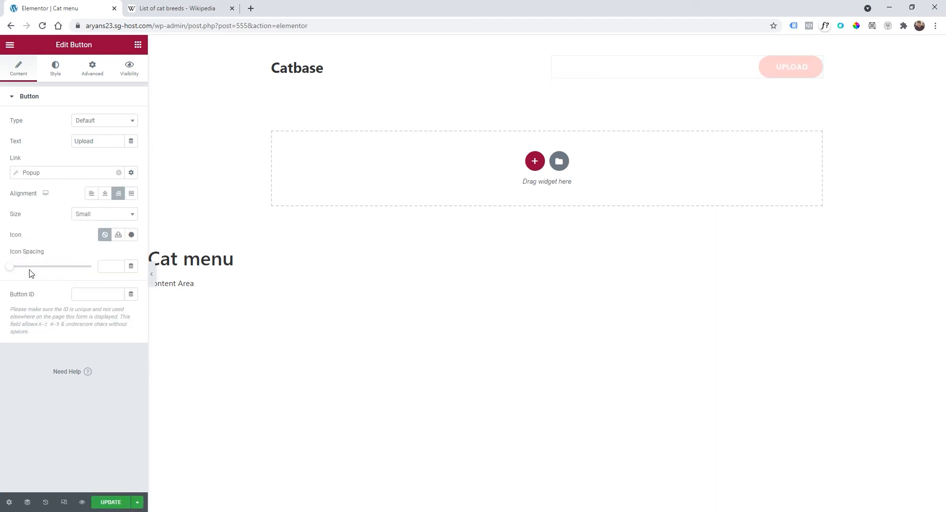
Set the Upload button's link to open the Upload popup (Template), and update the header.
{"action": "left_click", "coordinate": [45, 175]}
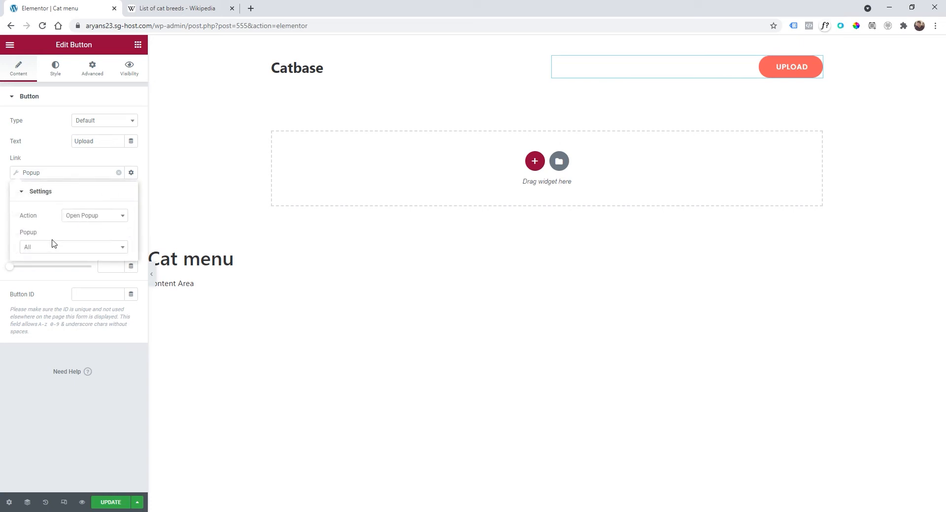
{"action": "left_click", "coordinate": [55, 250]}
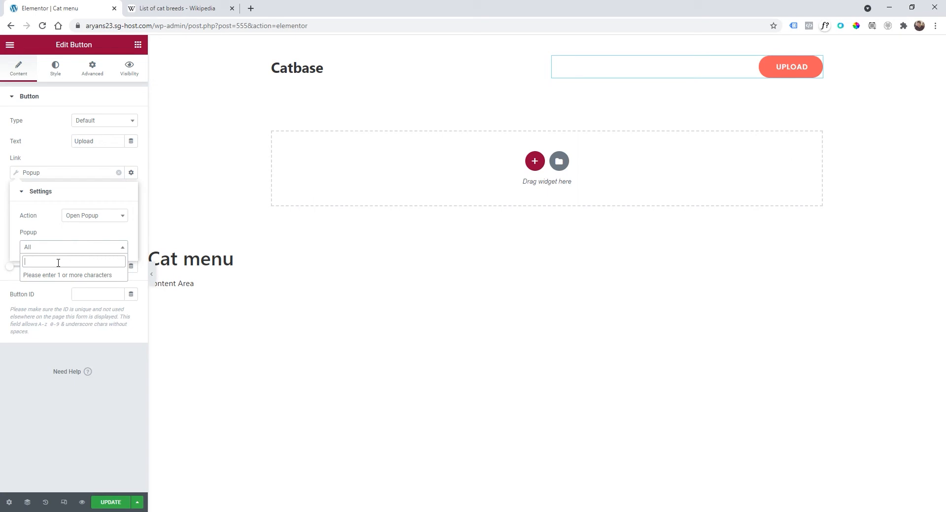
{"action": "type", "text": "fo"}
{"action": "key", "text": "BackSpace"}
{"action": "key", "text": "BackSpace"}
{"action": "key", "text": "BackSpace"}
{"action": "type", "text": "el"}
{"action": "key", "text": "BackSpace"}
{"action": "key", "text": "BackSpace"}
{"action": "type", "text": "p"}
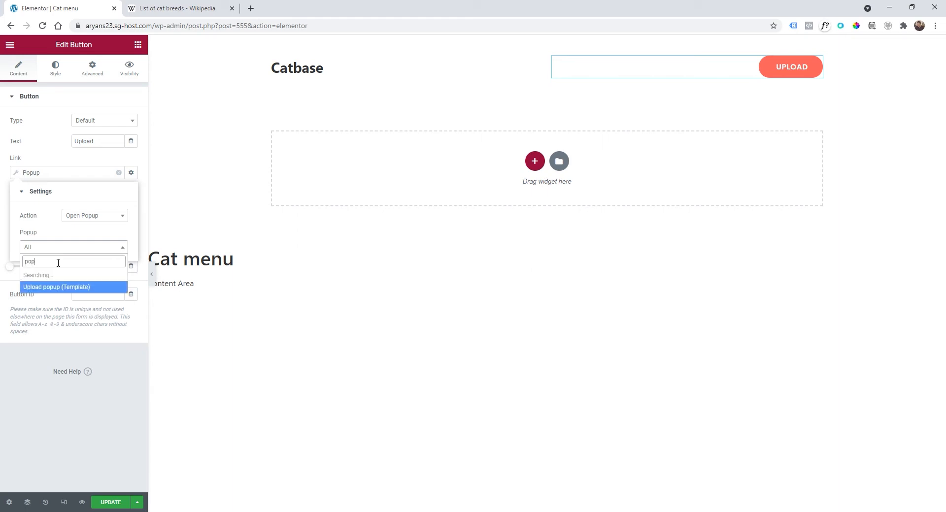
{"action": "type", "text": "op"}
{"action": "key", "text": "BackSpace"}
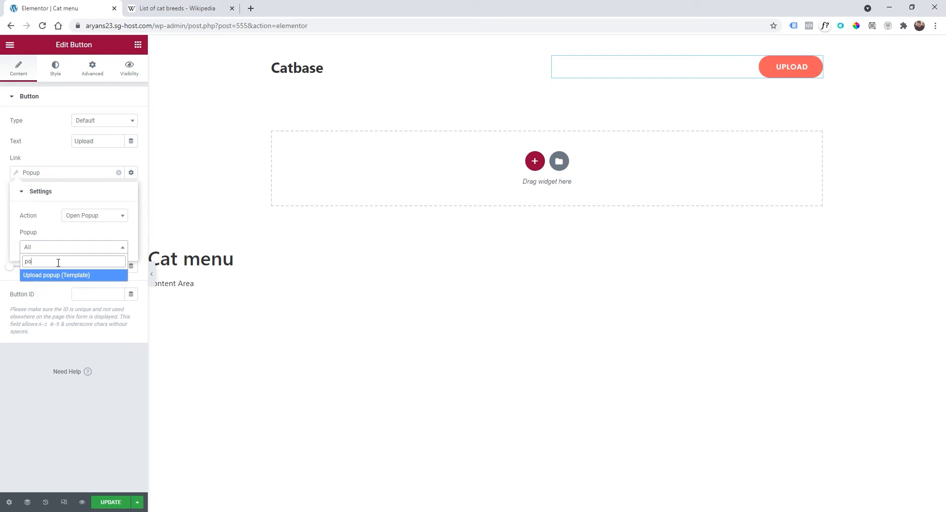
{"action": "left_click", "coordinate": [53, 276]}
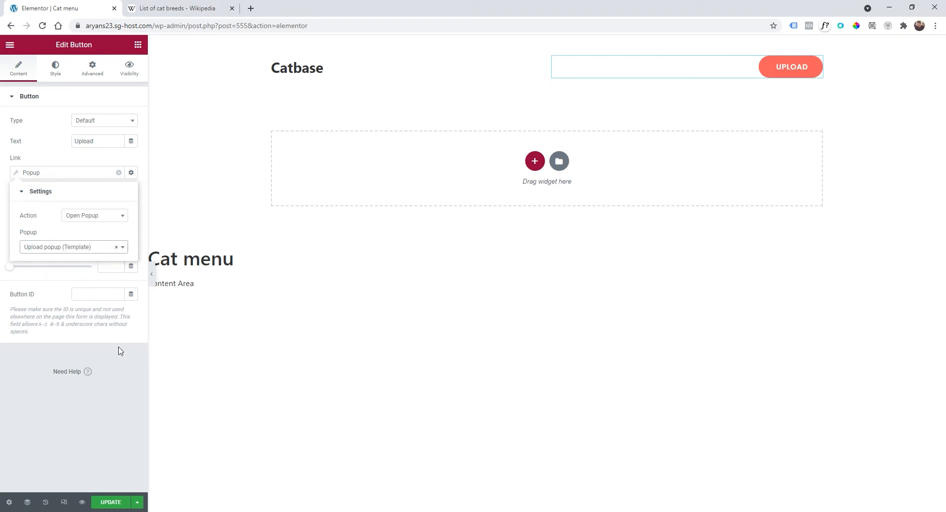
{"action": "left_click", "coordinate": [132, 386]}
{"action": "left_click", "coordinate": [111, 502]}
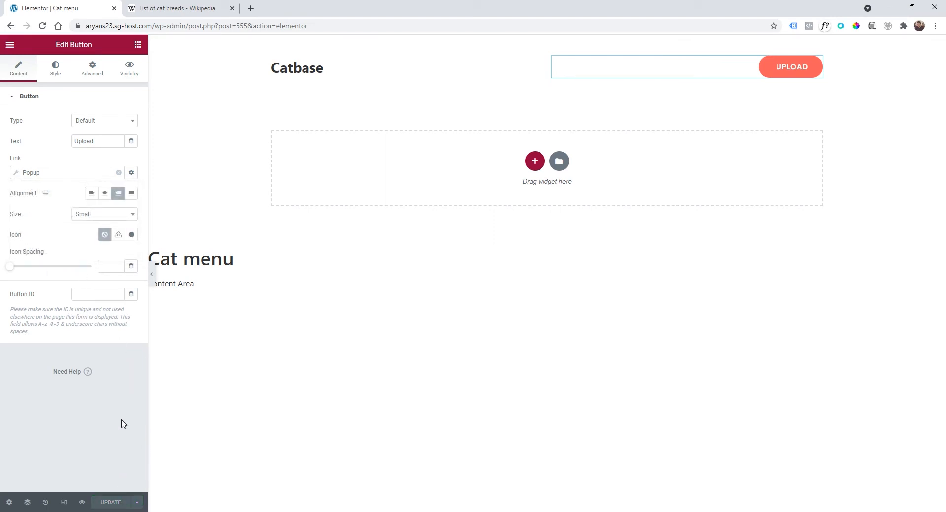
View the live site, go to its home page and open the upload popup from the header.
{"action": "left_click", "coordinate": [14, 51]}
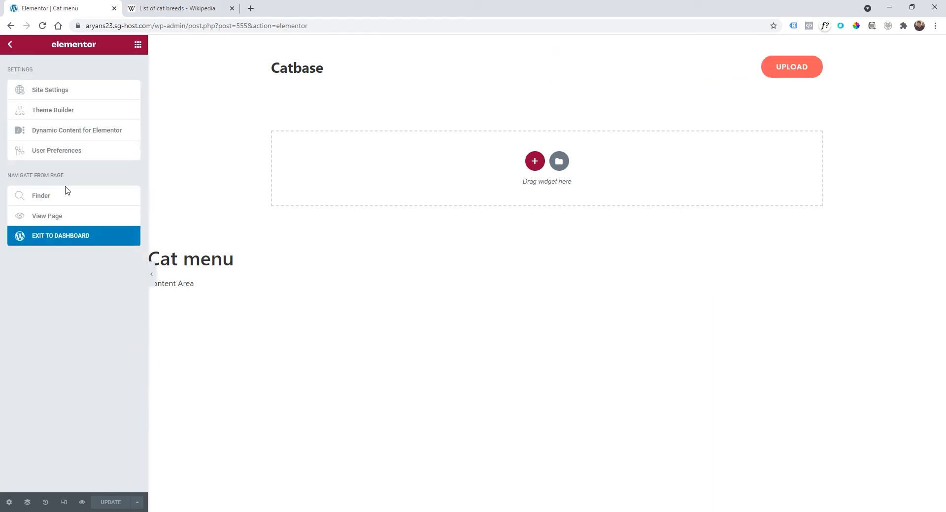
{"action": "left_click", "coordinate": [62, 220]}
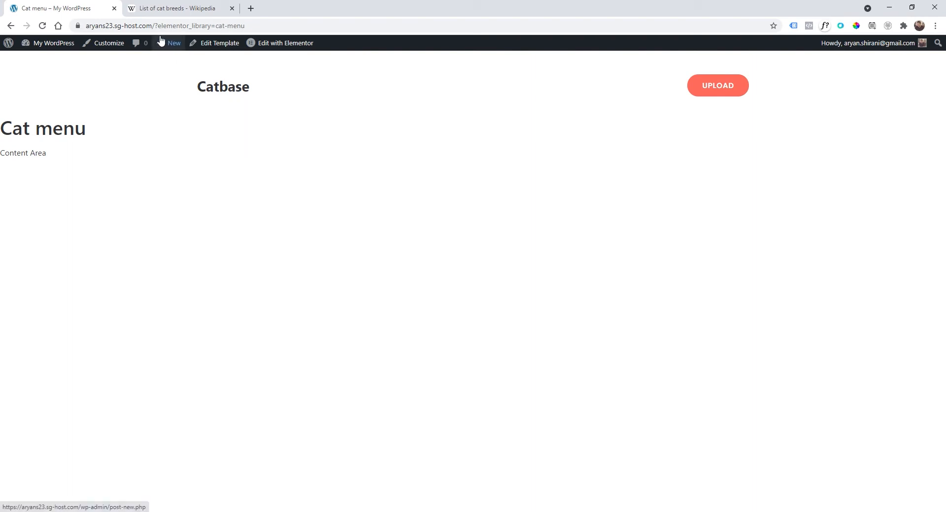
{"action": "left_click", "coordinate": [224, 90]}
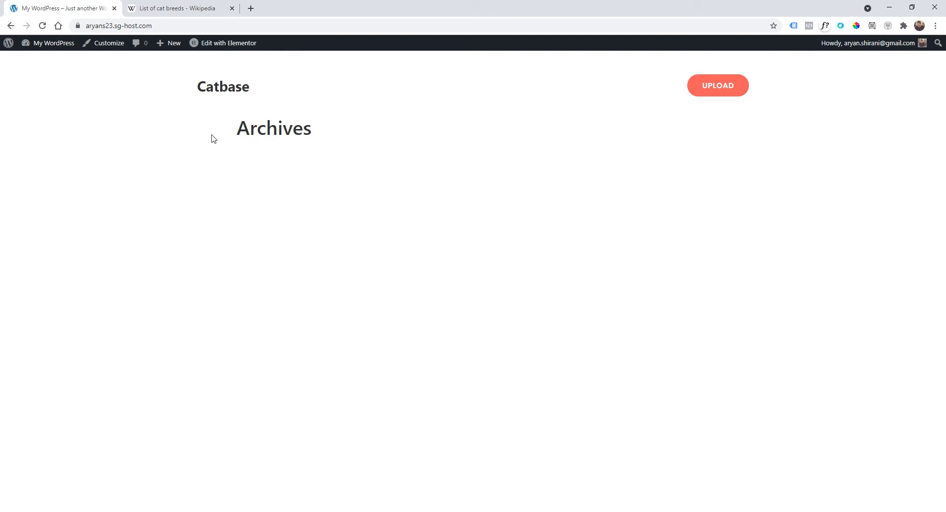
{"action": "left_click", "coordinate": [721, 90]}
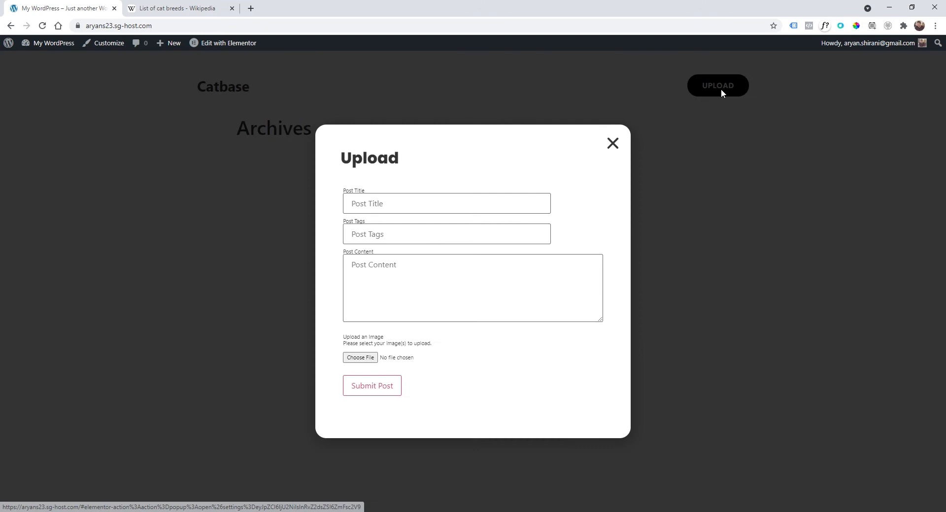
Enter "Jerry cute" as the post title and copy the breed name "Abyssinian" from the Wikipedia cat breeds list into the post tags.
{"action": "left_click", "coordinate": [395, 201]}
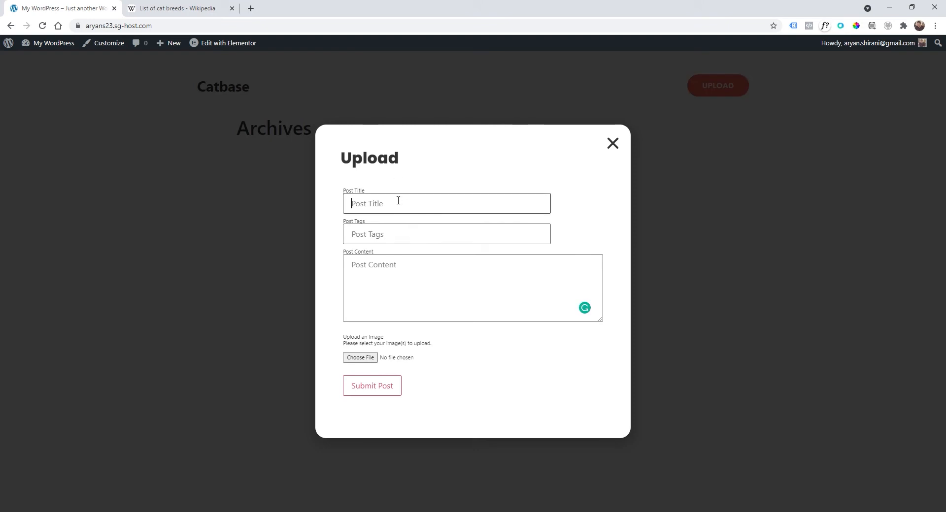
{"action": "type", "text": "Jerry cute"}
{"action": "left_click", "coordinate": [383, 239]}
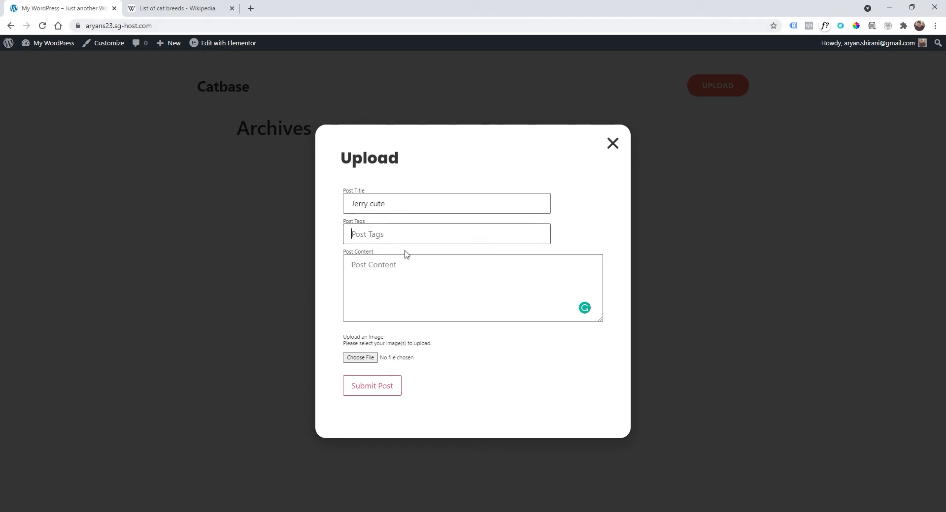
{"action": "left_click", "coordinate": [179, 11]}
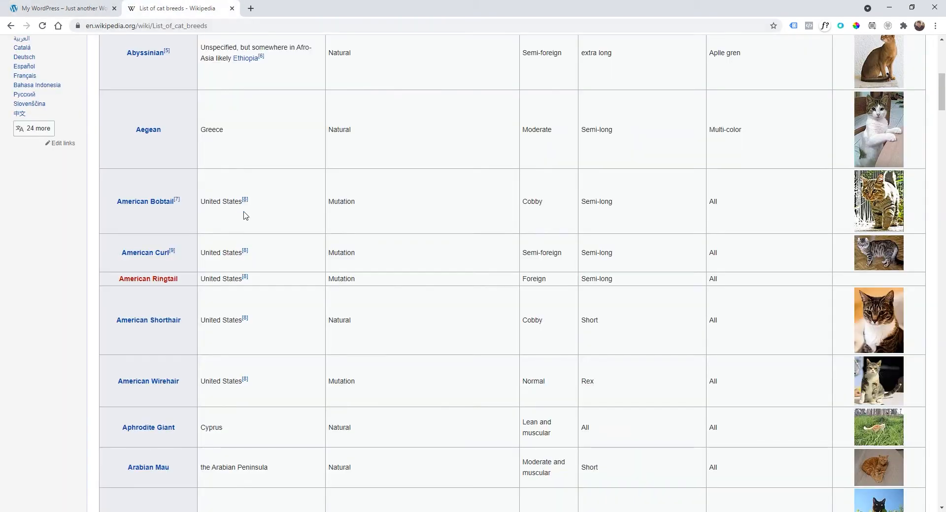
{"action": "scroll", "coordinate": [243, 213], "scroll_direction": "up", "scroll_amount": 4}
{"action": "scroll", "coordinate": [204, 257], "scroll_direction": "up", "scroll_amount": 2}
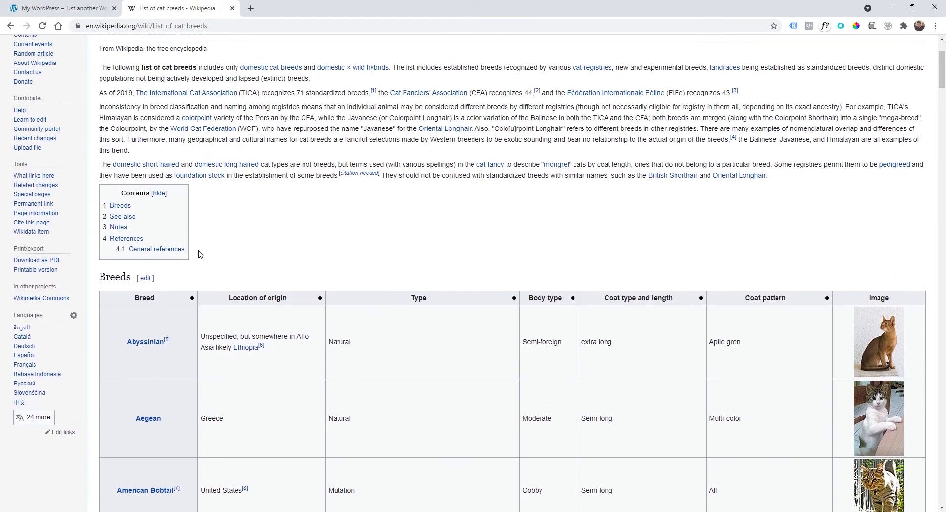
{"action": "scroll", "coordinate": [202, 257], "scroll_direction": "down", "scroll_amount": 3}
{"action": "left_click_drag", "start_coordinate": [126, 201], "coordinate": [165, 201]}
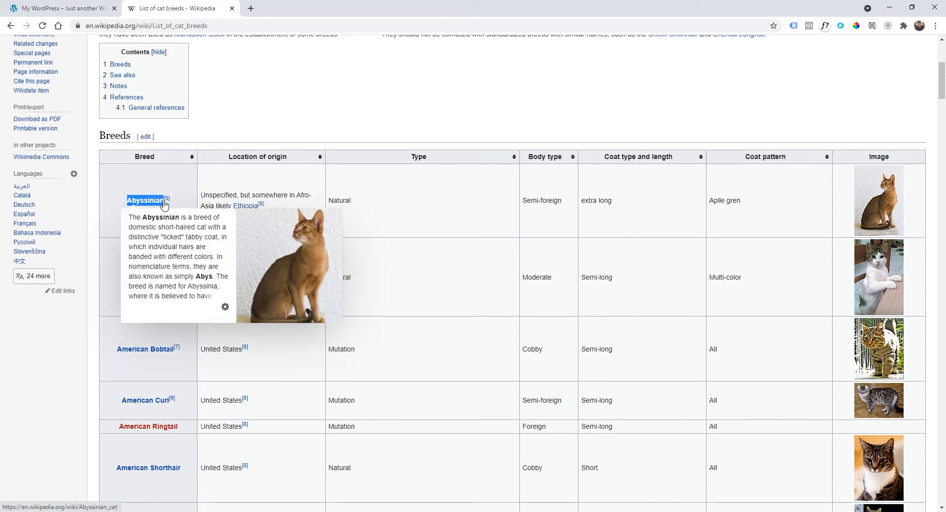
{"action": "key", "text": "ctrl+c"}
{"action": "left_click", "coordinate": [109, 5]}
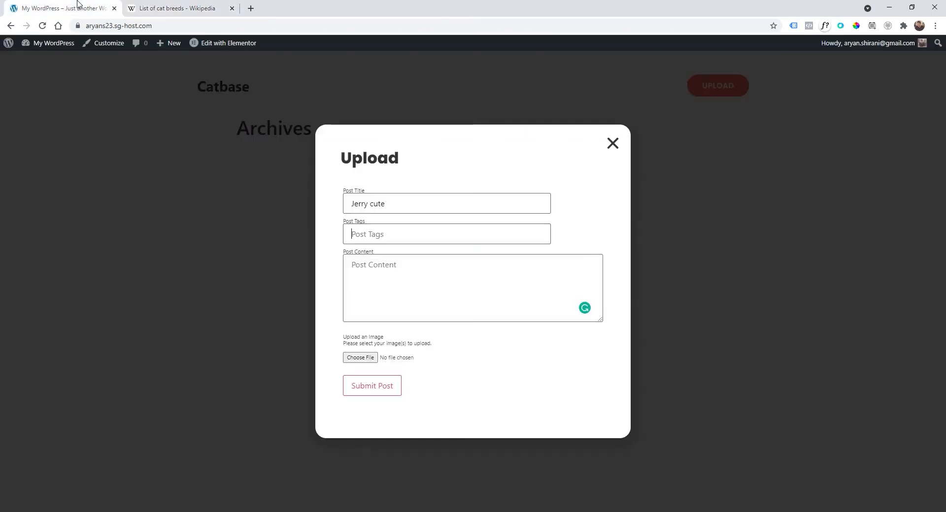
{"action": "left_click", "coordinate": [400, 234]}
{"action": "key", "text": "ctrl+v"}
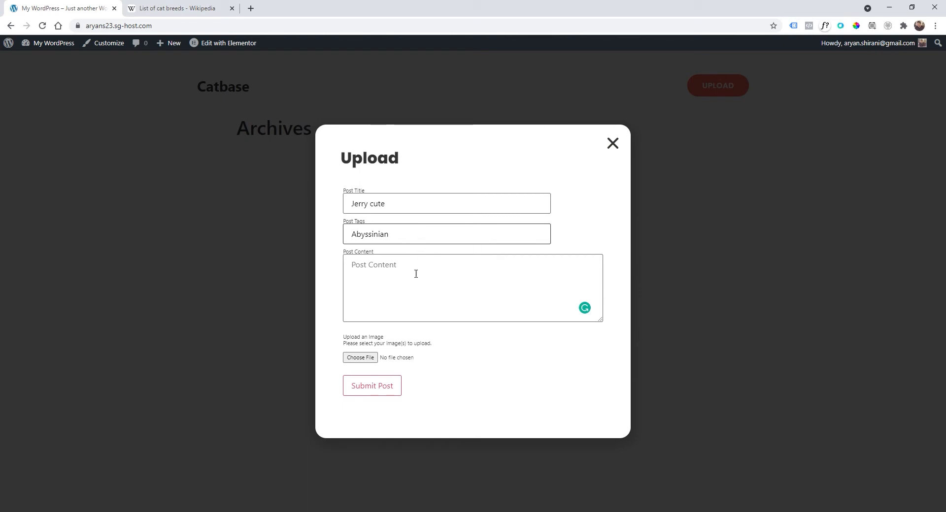
Copy the opening paragraph of Wikipedia's List of cat breeds article into the upload form's post content.
{"action": "left_click", "coordinate": [368, 272]}
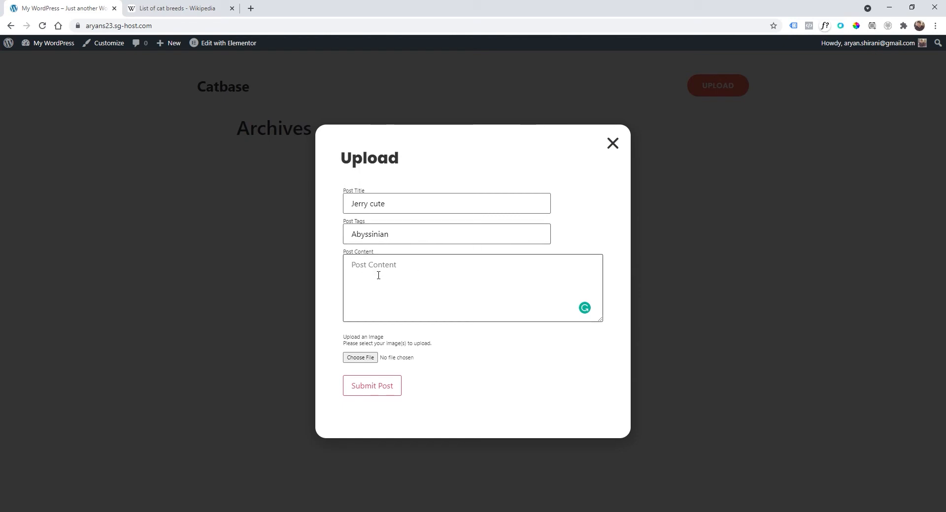
{"action": "left_click", "coordinate": [173, 8]}
{"action": "scroll", "coordinate": [126, 181], "scroll_direction": "up", "scroll_amount": 5}
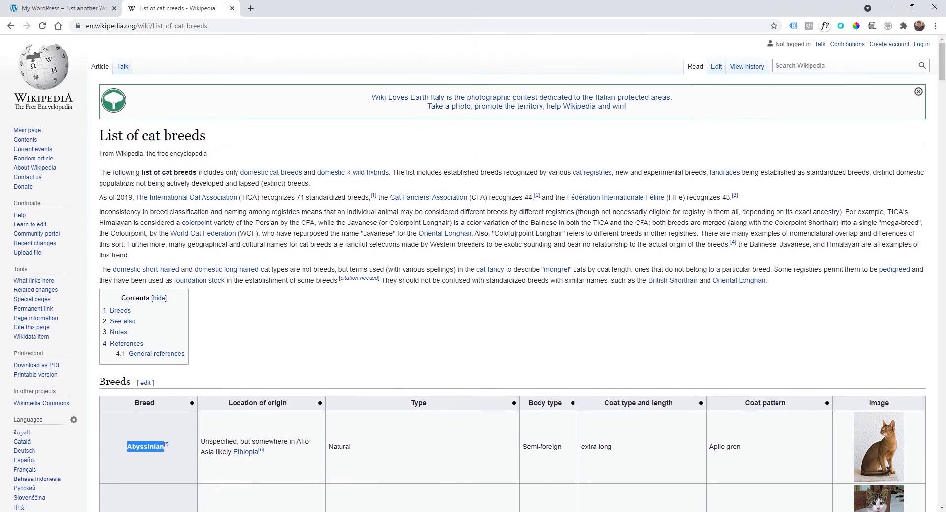
{"action": "left_click_drag", "start_coordinate": [100, 172], "coordinate": [315, 188]}
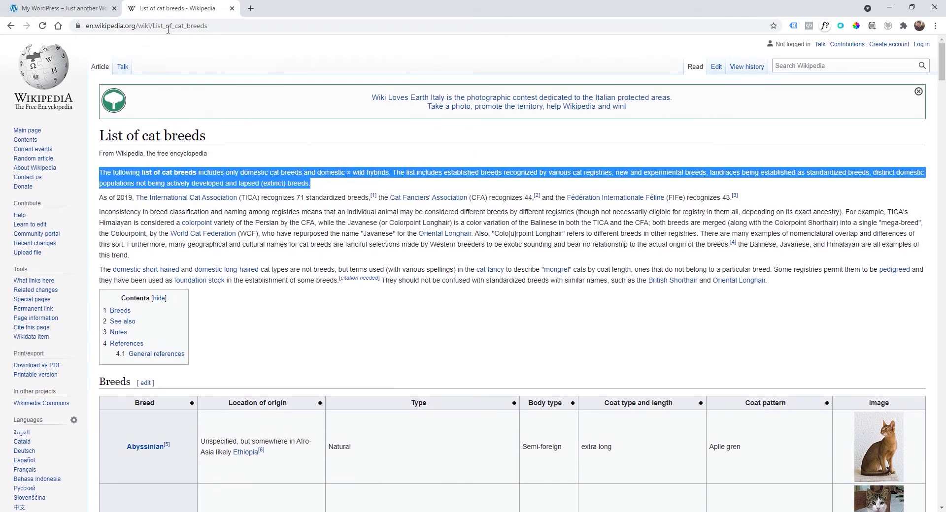
{"action": "key", "text": "ctrl+c"}
{"action": "left_click", "coordinate": [64, 8]}
{"action": "key", "text": "ctrl+v"}
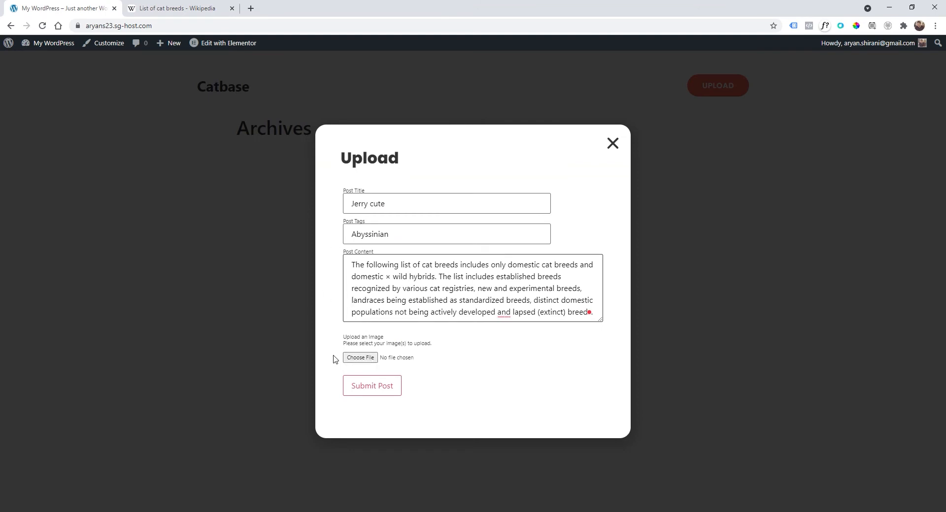
Attach the first image from the desktop's Cats folder to the upload form and submit the post.
{"action": "key", "text": "super+d"}
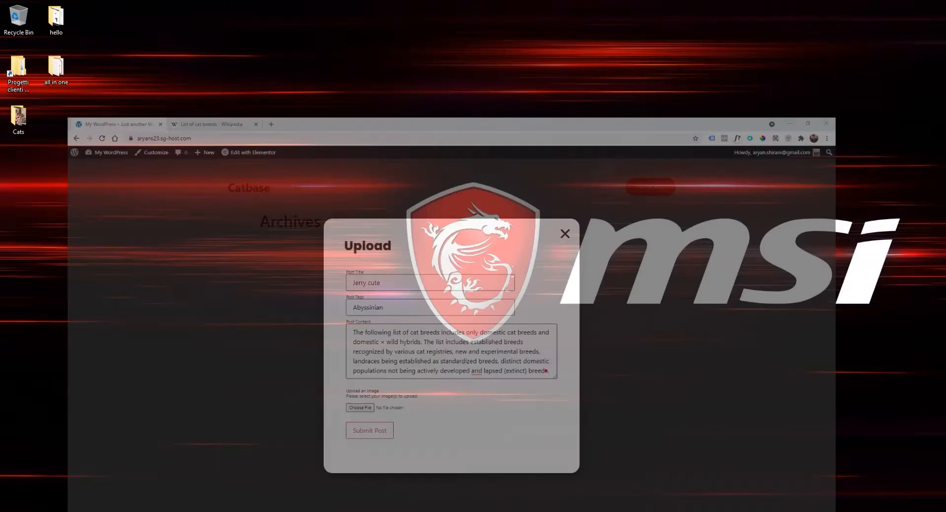
{"action": "double_click", "coordinate": [25, 124]}
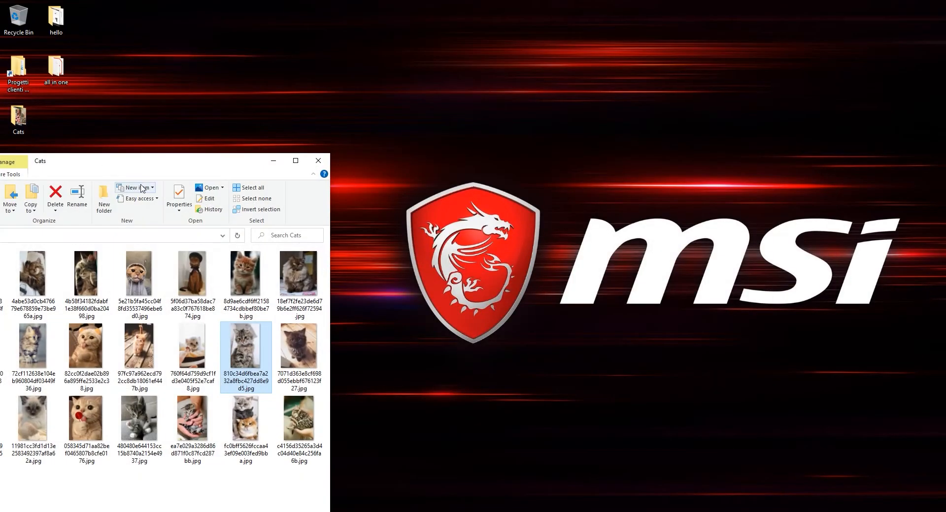
{"action": "left_click_drag", "start_coordinate": [166, 168], "coordinate": [618, 44]}
{"action": "left_click", "coordinate": [423, 174]}
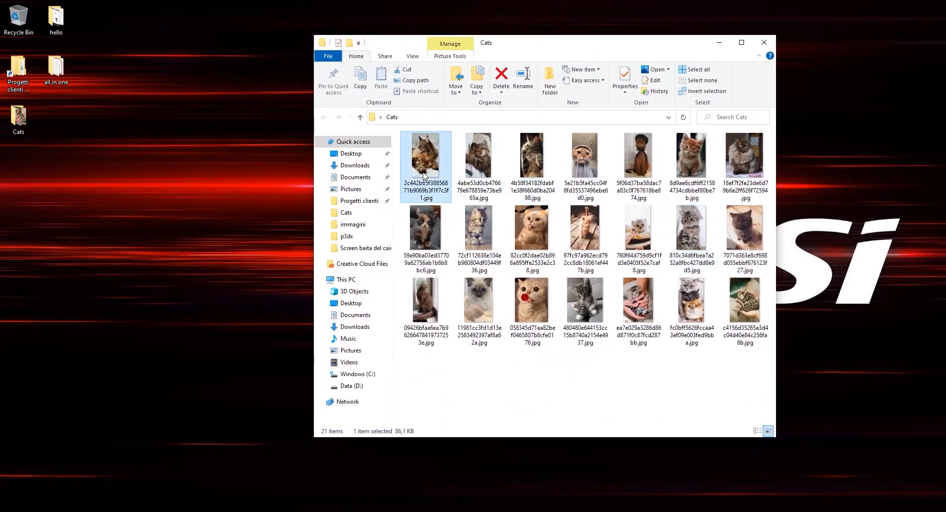
{"action": "left_click_drag", "start_coordinate": [432, 159], "coordinate": [365, 357]}
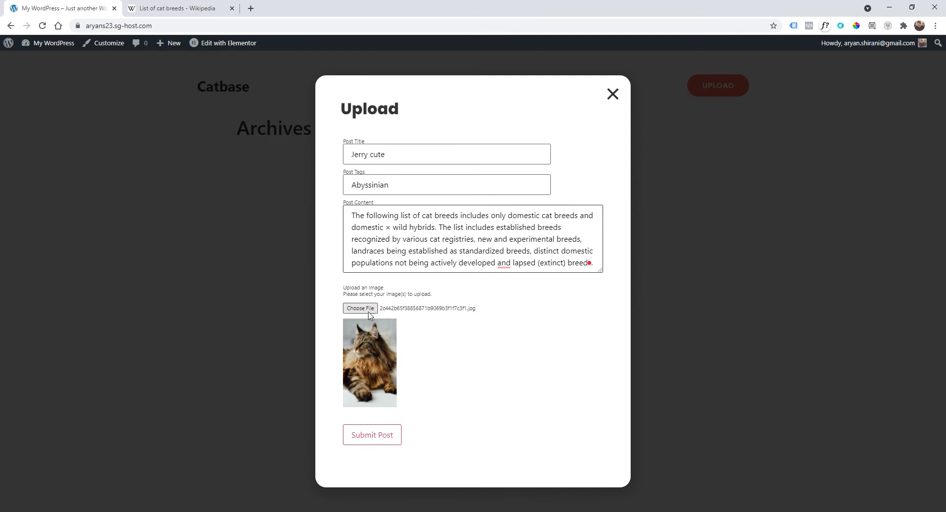
{"action": "left_click", "coordinate": [373, 437]}
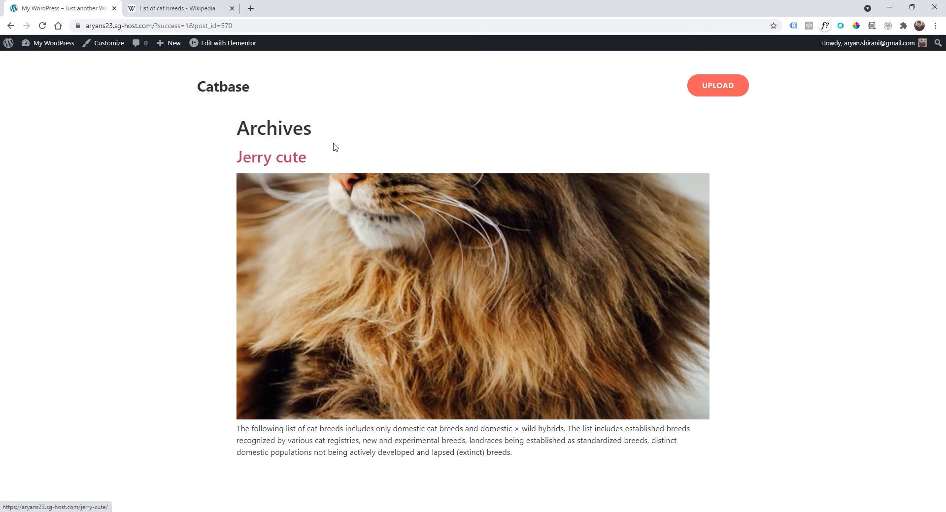
Return to the Catbase home page and check the submitted "Jerry cute" post.
{"action": "left_click", "coordinate": [223, 87]}
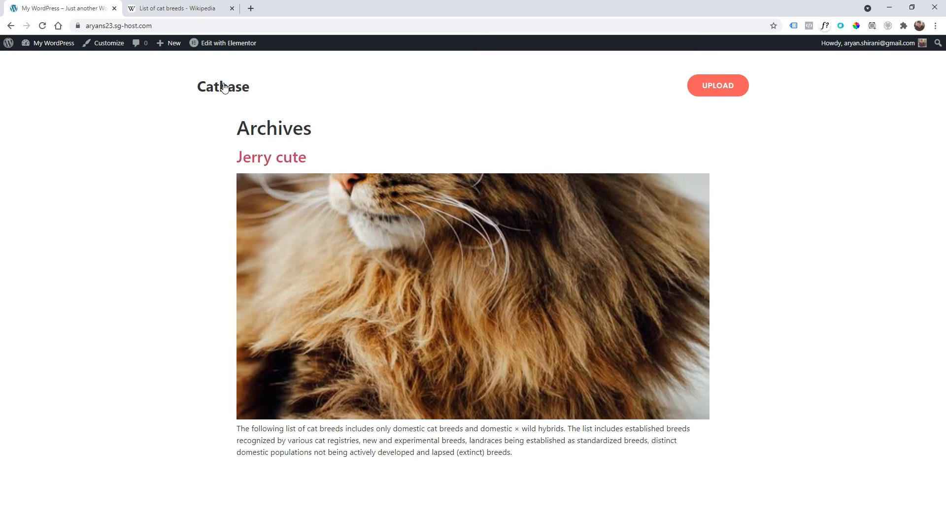
{"action": "left_click", "coordinate": [164, 28]}
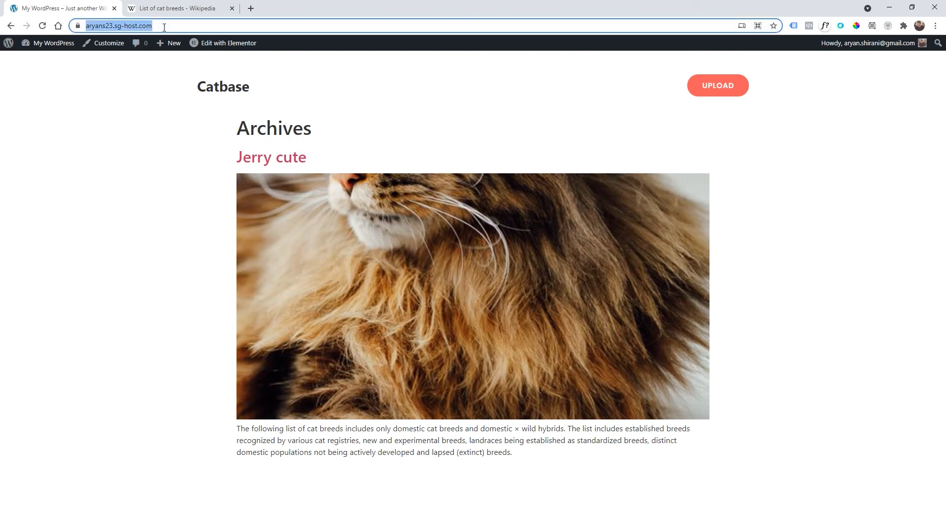
{"action": "left_click", "coordinate": [242, 100]}
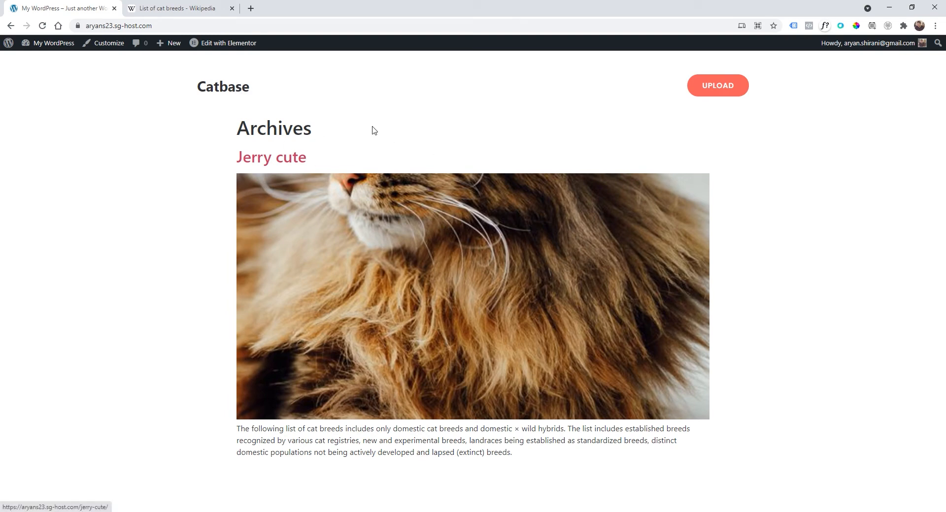
Reload the Catbase home page and examine the default post archive it displays.
{"action": "left_click", "coordinate": [215, 92]}
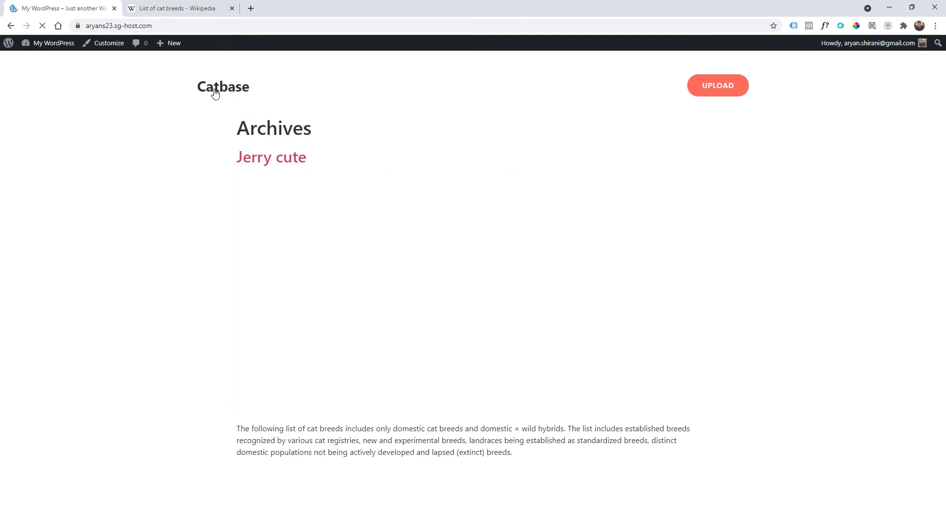
{"action": "left_click", "coordinate": [154, 25]}
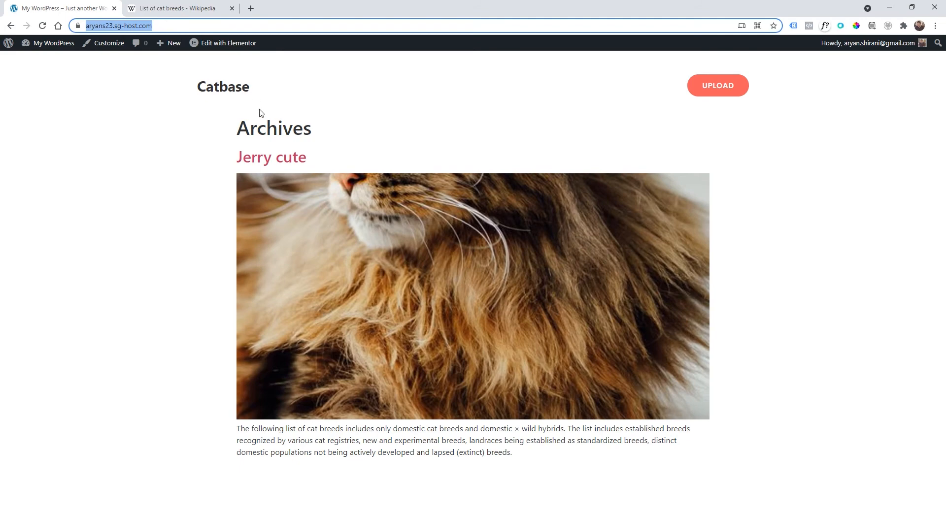
{"action": "left_click_drag", "start_coordinate": [229, 122], "coordinate": [740, 291]}
{"action": "left_click", "coordinate": [740, 292]}
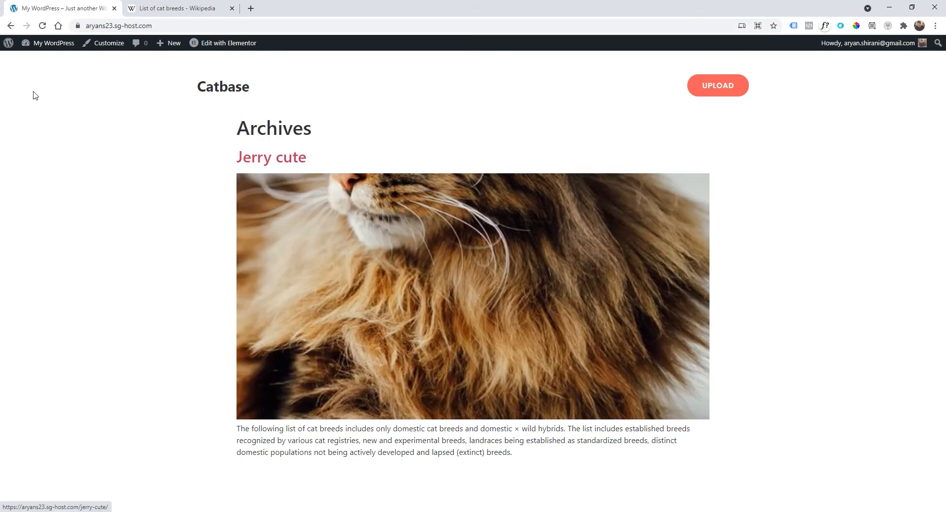
In the WordPress reading settings, set the homepage to the static page "Cat Home" and save the changes.
{"action": "left_click", "coordinate": [9, 46]}
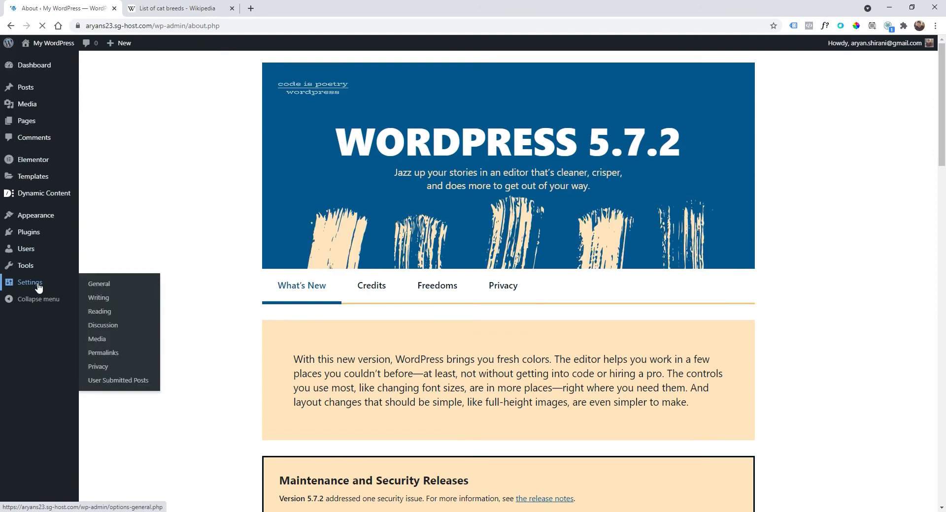
{"action": "left_click", "coordinate": [38, 287]}
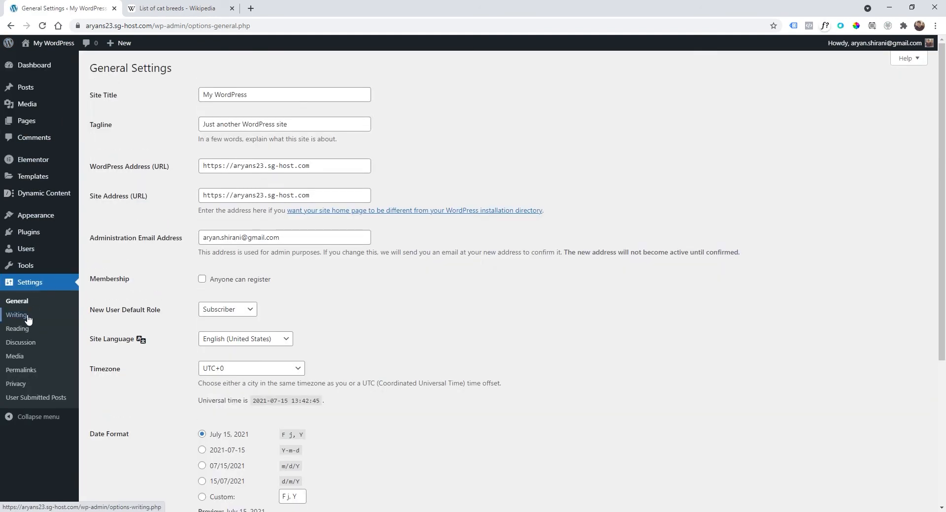
{"action": "left_click", "coordinate": [28, 330]}
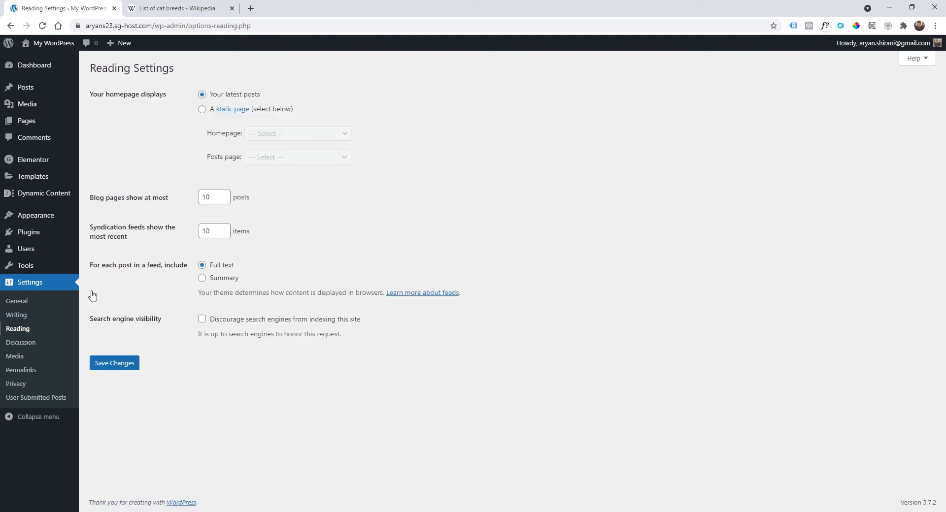
{"action": "left_click", "coordinate": [202, 110]}
{"action": "left_click", "coordinate": [247, 132]}
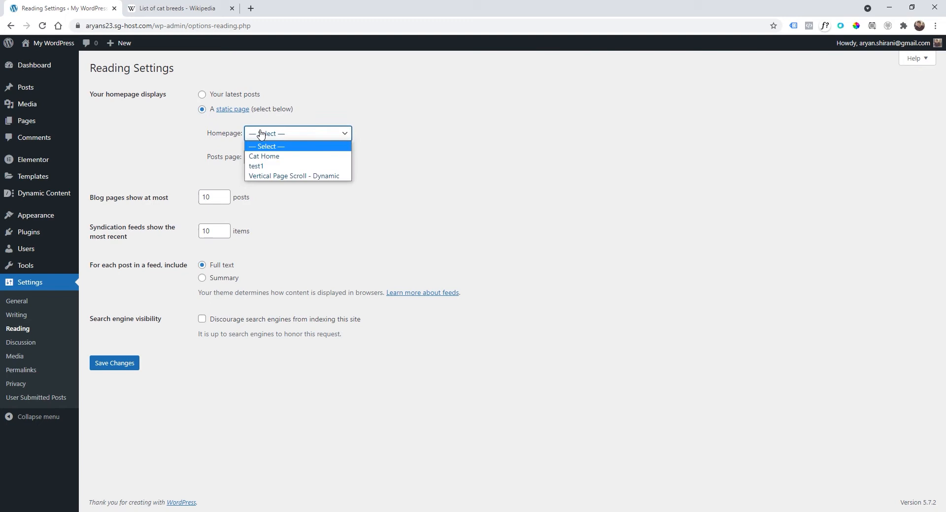
{"action": "left_click", "coordinate": [276, 158]}
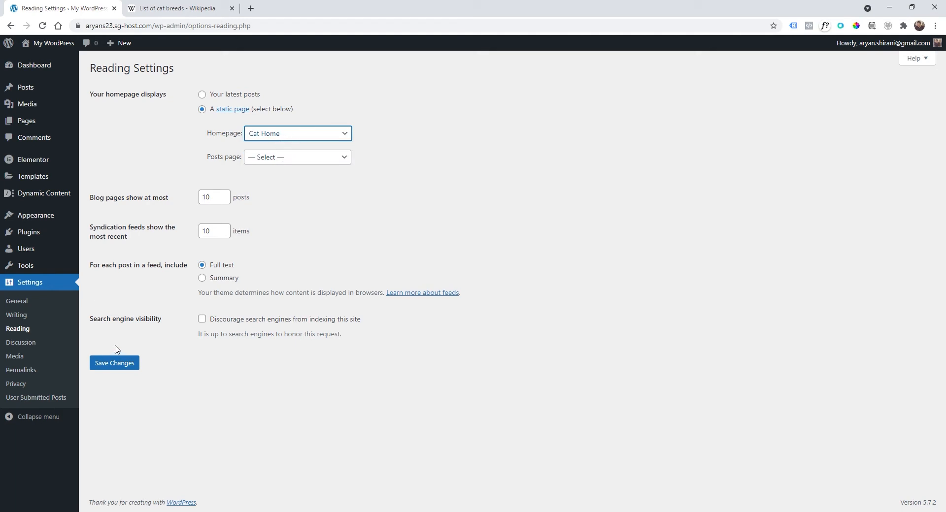
{"action": "left_click", "coordinate": [114, 363]}
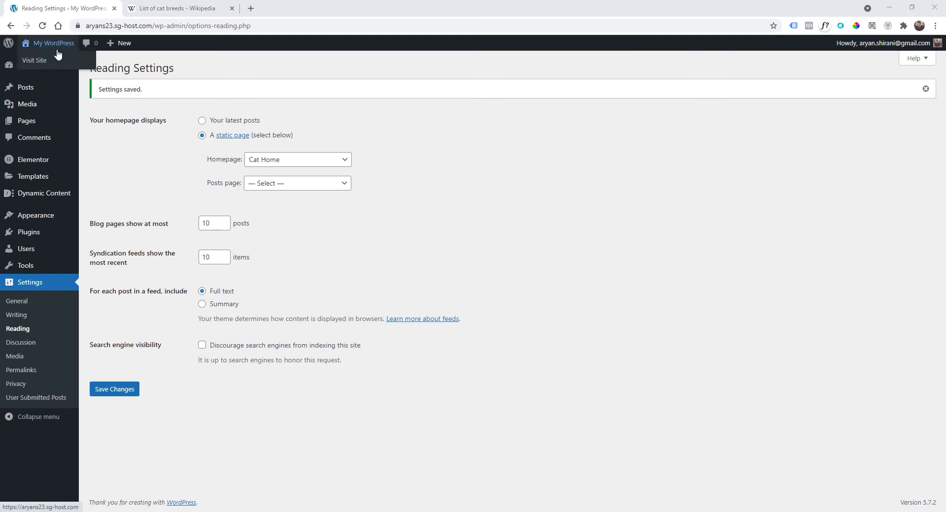
Visit the live site and check the submitted-posts list on its home page.
{"action": "left_click", "coordinate": [42, 61]}
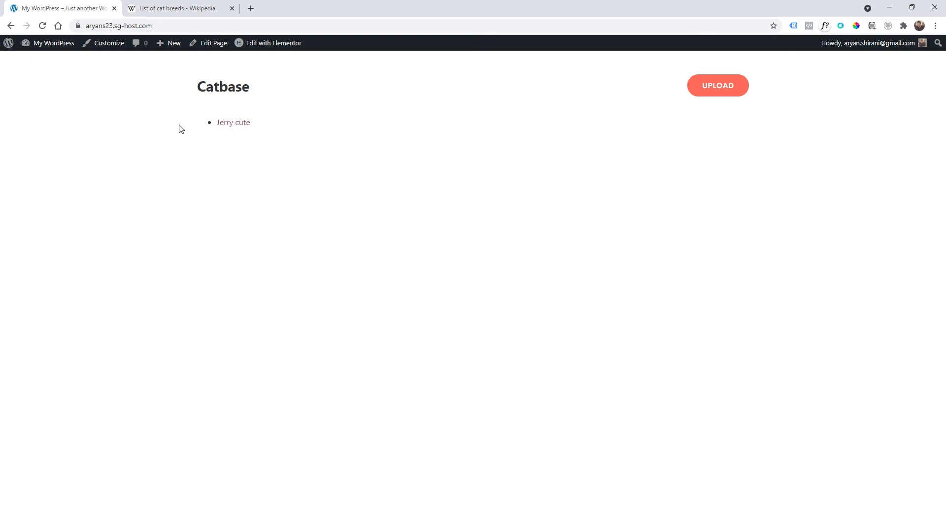
{"action": "left_click_drag", "start_coordinate": [177, 128], "coordinate": [325, 171]}
{"action": "left_click", "coordinate": [325, 170]}
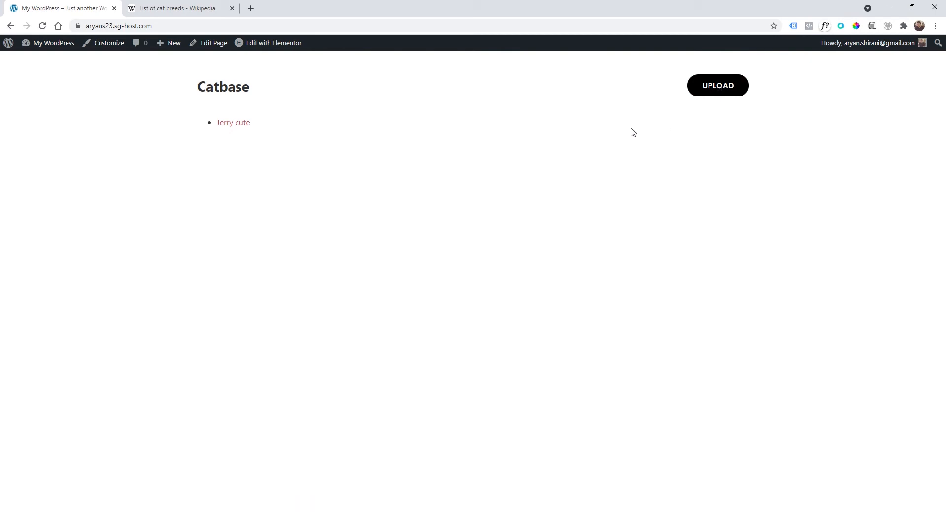
Open the upload form, enter "Andrea Lolo" as the post title and copy the breed name "Aegean" from Wikipedia's list into the post tags.
{"action": "left_click", "coordinate": [722, 94]}
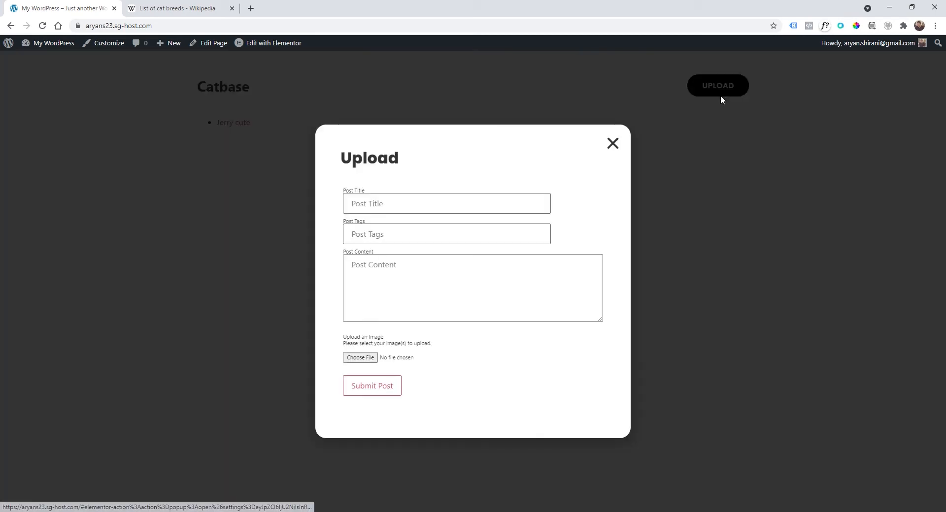
{"action": "left_click", "coordinate": [385, 203]}
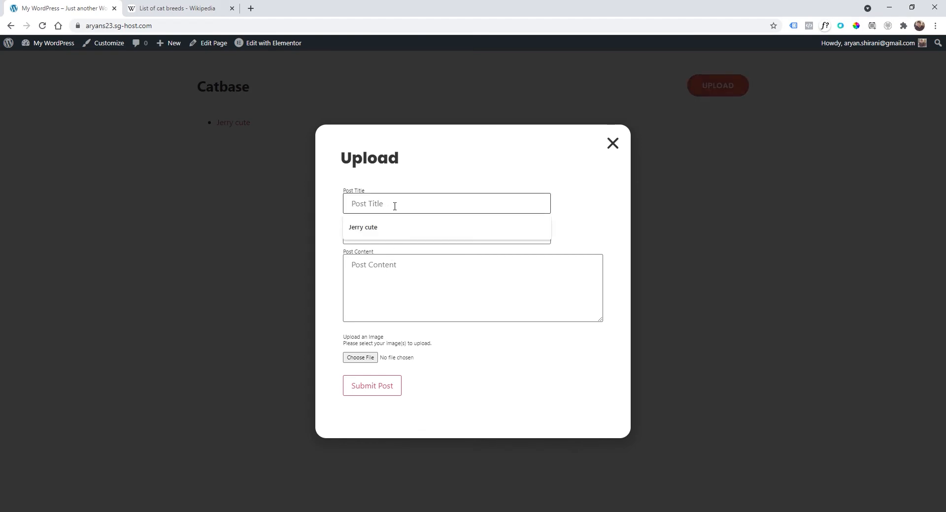
{"action": "type", "text": "Andrea Lolo"}
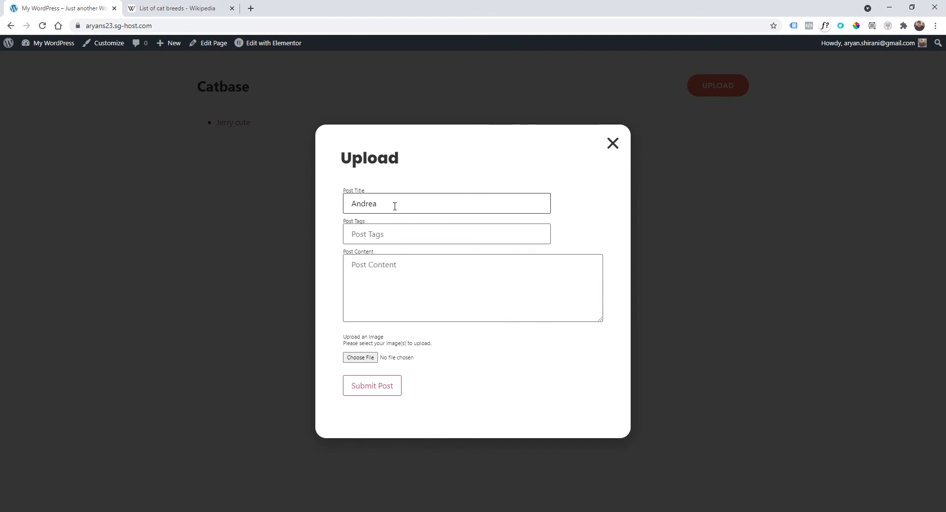
{"action": "left_click", "coordinate": [397, 234]}
{"action": "left_click", "coordinate": [208, 5]}
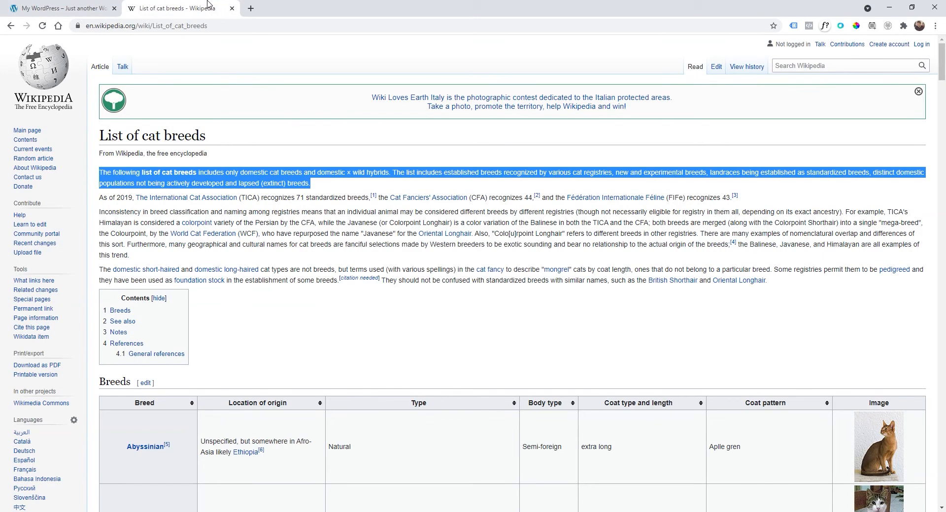
{"action": "scroll", "coordinate": [182, 329], "scroll_direction": "down", "scroll_amount": 5}
{"action": "double_click", "coordinate": [150, 277]}
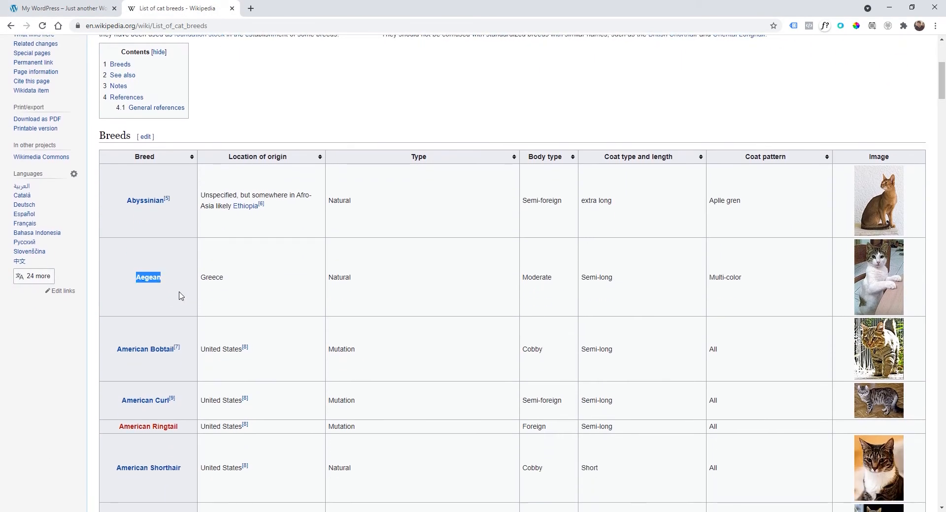
{"action": "key", "text": "ctrl+c"}
{"action": "left_click", "coordinate": [64, 9]}
{"action": "key", "text": "ctrl+v"}
Copy the start of Wikipedia's "Inconsistency in breed classification" paragraph, through "Himalayan is considered", into the upload form's post content.
{"action": "left_click", "coordinate": [412, 287]}
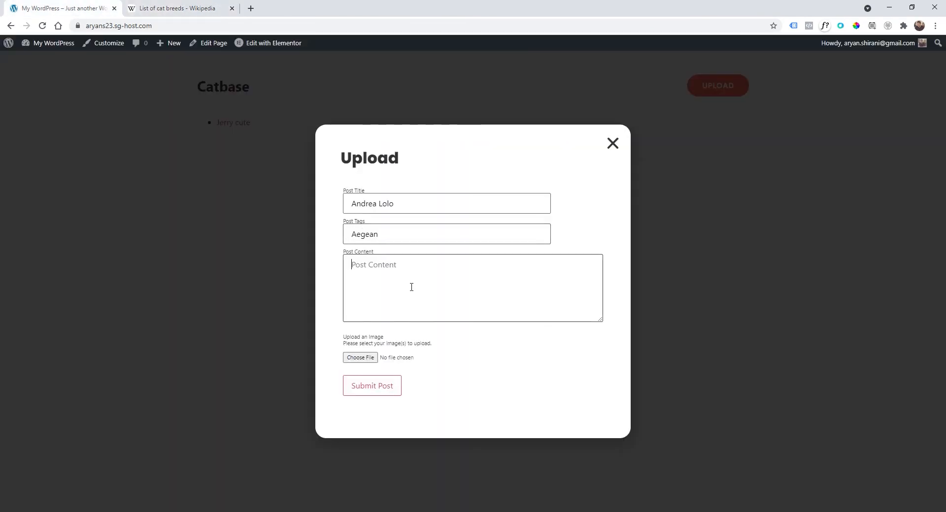
{"action": "left_click", "coordinate": [197, 4]}
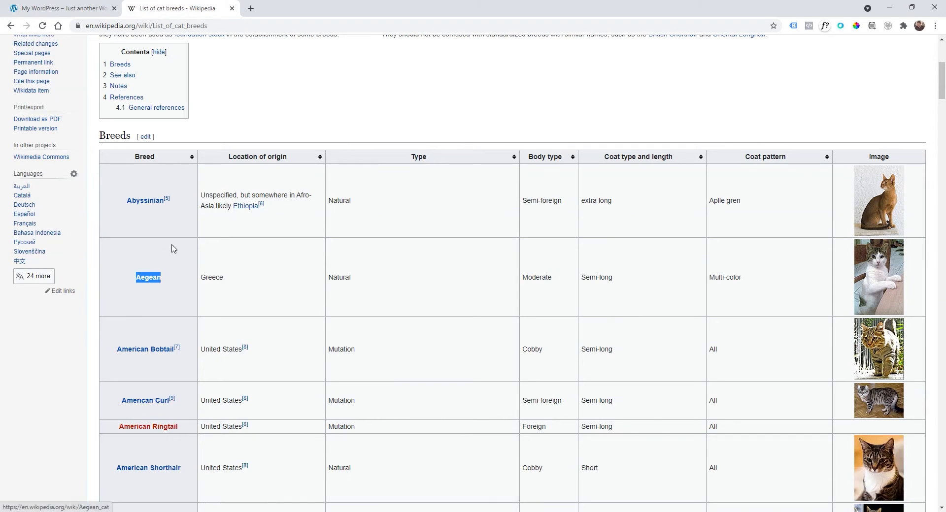
{"action": "scroll", "coordinate": [156, 285], "scroll_direction": "up", "scroll_amount": 5}
{"action": "left_click_drag", "start_coordinate": [100, 212], "coordinate": [175, 224]}
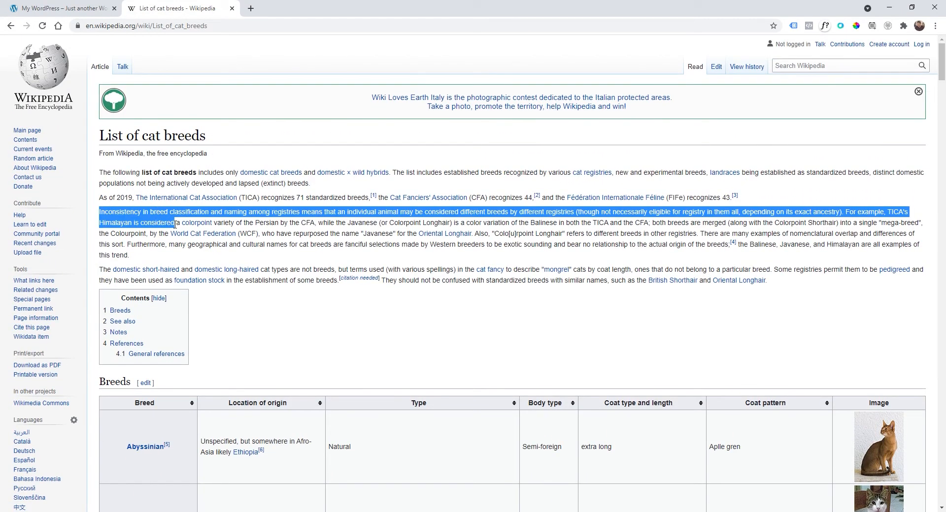
{"action": "key", "text": "ctrl+c"}
{"action": "left_click", "coordinate": [103, 4]}
{"action": "key", "text": "ctrl+v"}
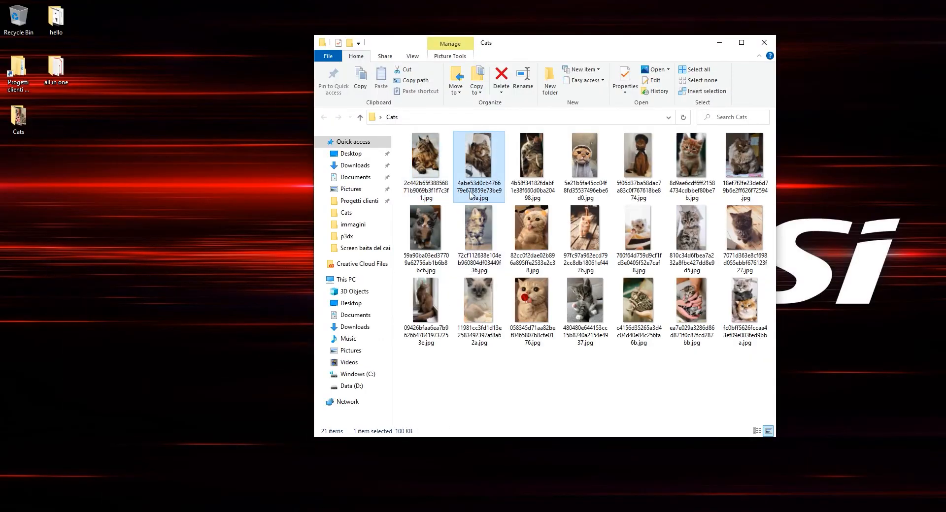
Attach the second image from the desktop's Cats folder to the upload form and submit the post.
{"action": "left_click_drag", "start_coordinate": [477, 158], "coordinate": [363, 357]}
{"action": "left_click", "coordinate": [369, 446]}
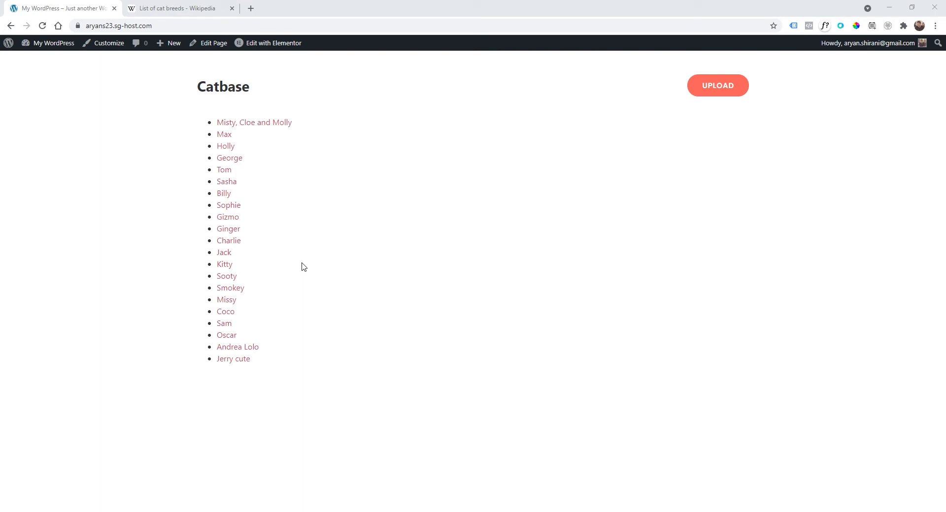
Open the WordPress list of installed plugins and check the Dynamic Content for Elementor entry.
{"action": "left_click", "coordinate": [22, 59]}
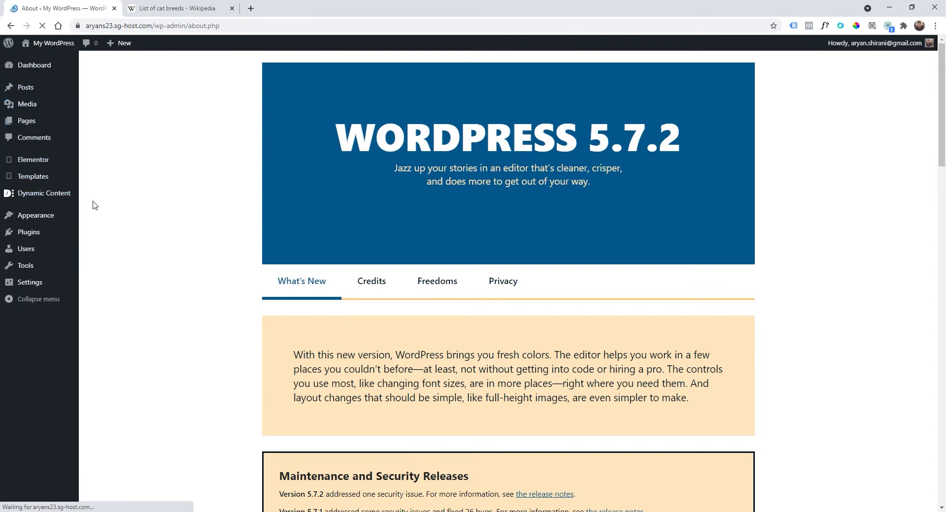
{"action": "left_click", "coordinate": [28, 236]}
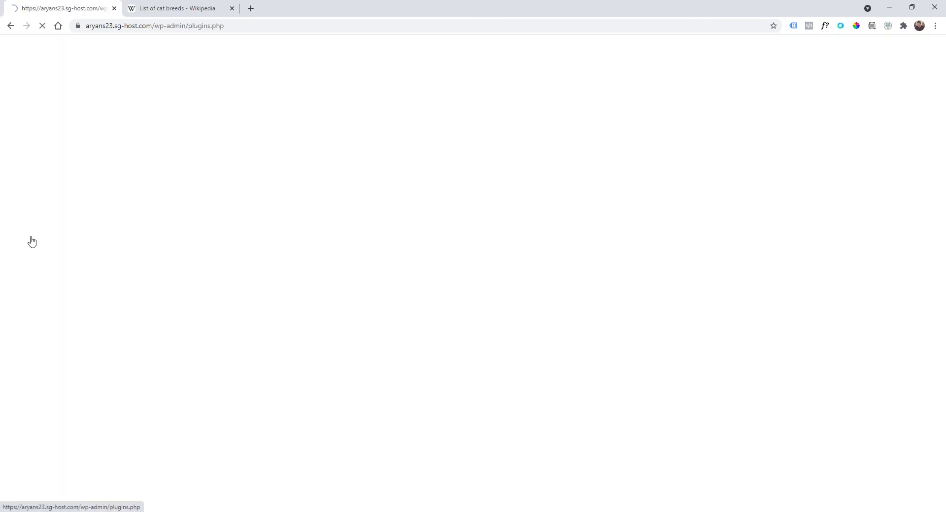
{"action": "left_click_drag", "start_coordinate": [113, 143], "coordinate": [214, 144]}
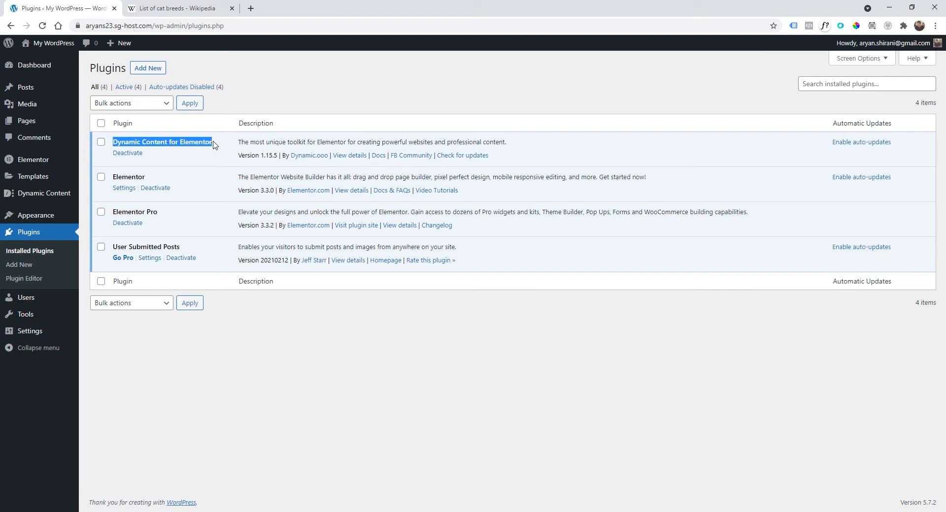
{"action": "left_click", "coordinate": [206, 144]}
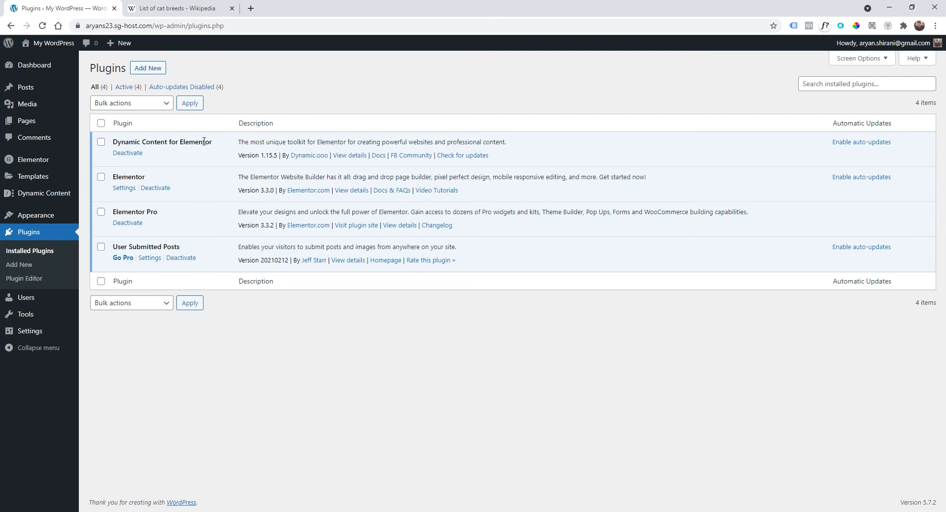
Open the Cat Home page in Elementor and delete the [usp_display_posts] shortcode widget.
{"action": "mouse_move", "coordinate": [59, 124]}
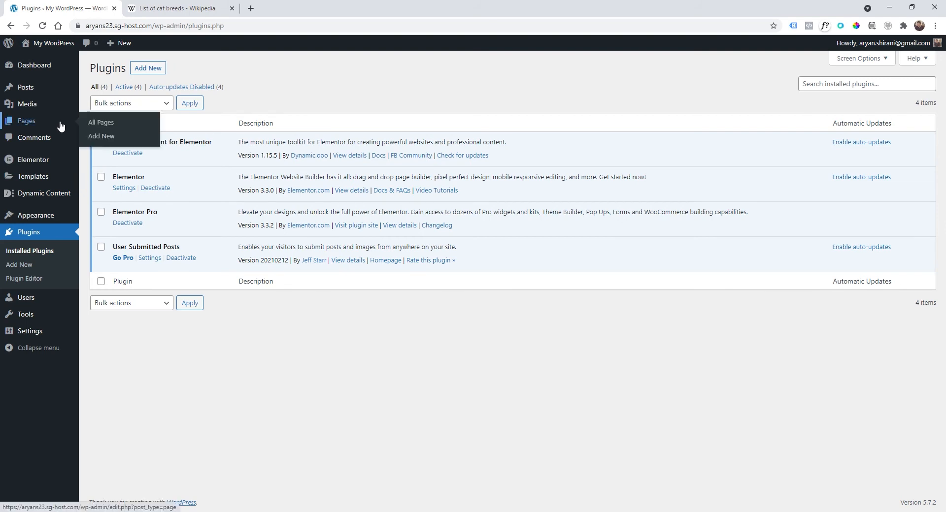
{"action": "left_click", "coordinate": [101, 125]}
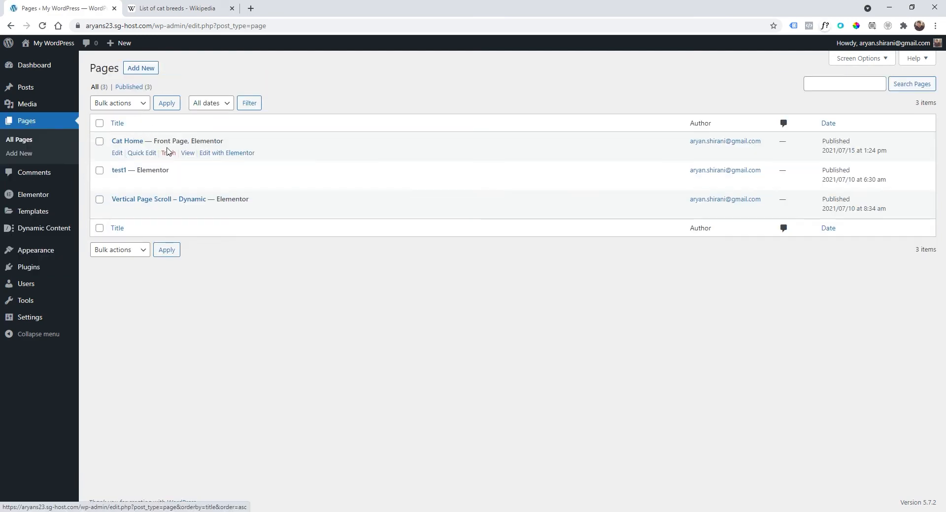
{"action": "left_click", "coordinate": [219, 155]}
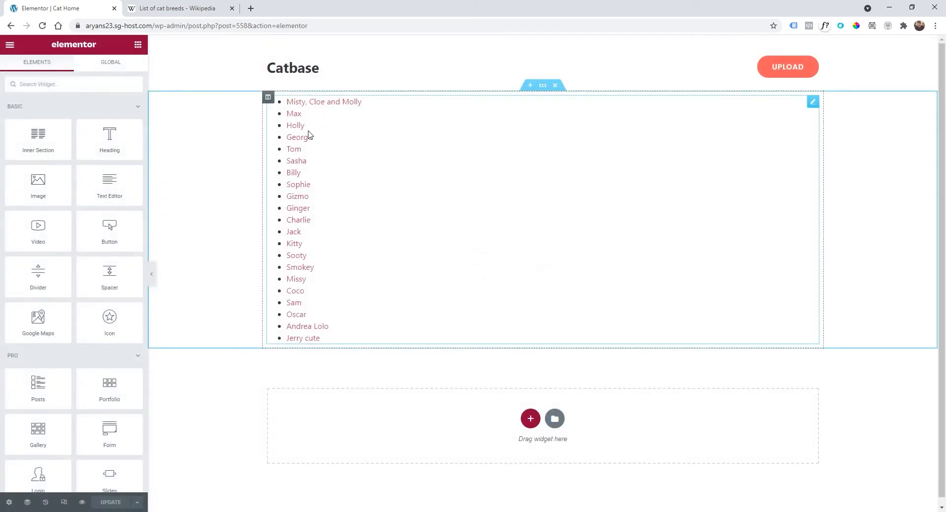
{"action": "left_click", "coordinate": [403, 132]}
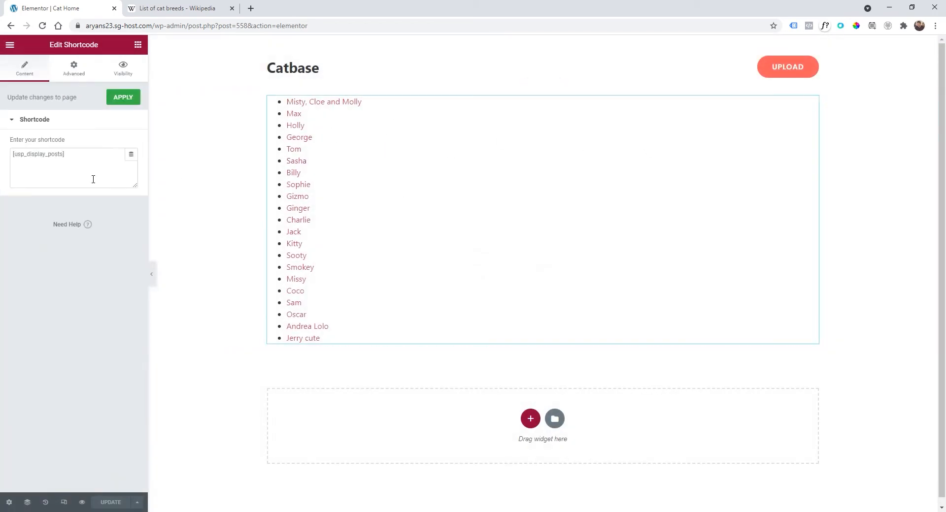
{"action": "left_click_drag", "start_coordinate": [65, 154], "coordinate": [12, 151]}
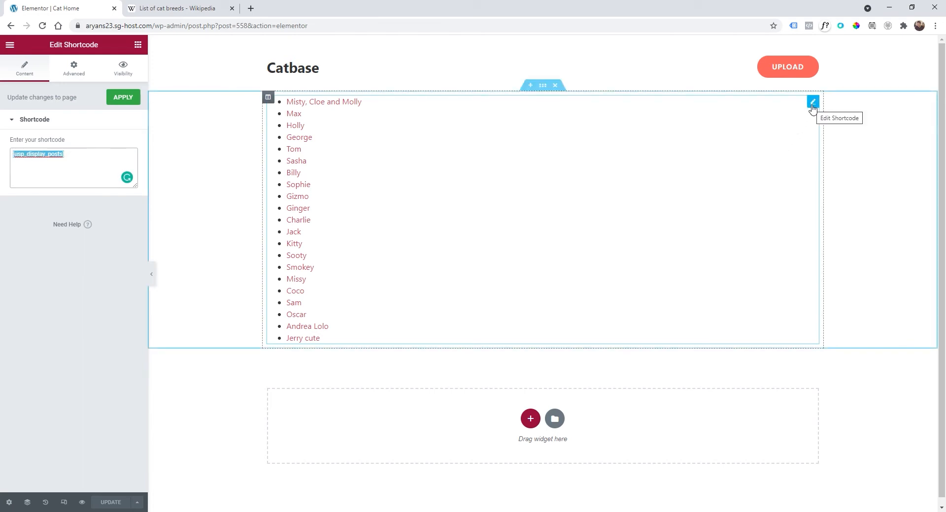
{"action": "right_click", "coordinate": [812, 108]}
{"action": "left_click", "coordinate": [834, 275]}
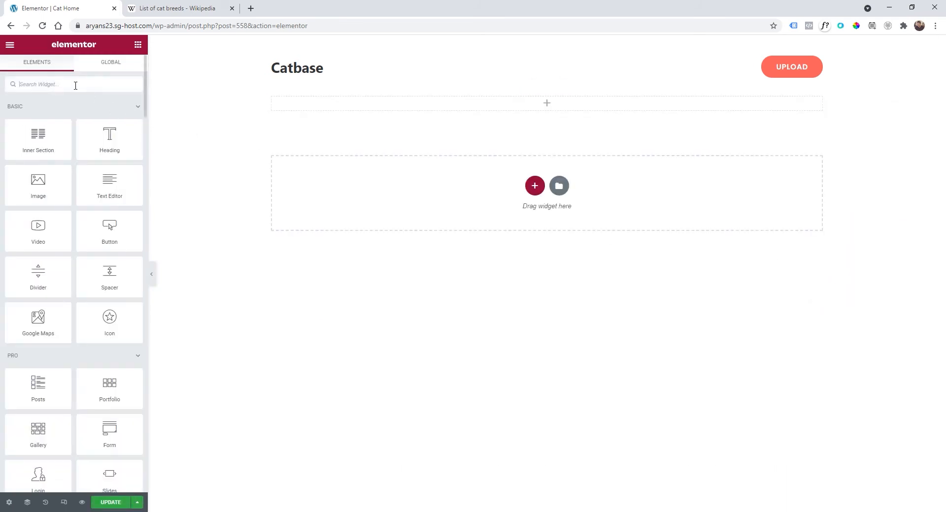
Add a Dynamic Posts v2 widget to the empty section below the header and review its post grid.
{"action": "type", "text": "dynami"}
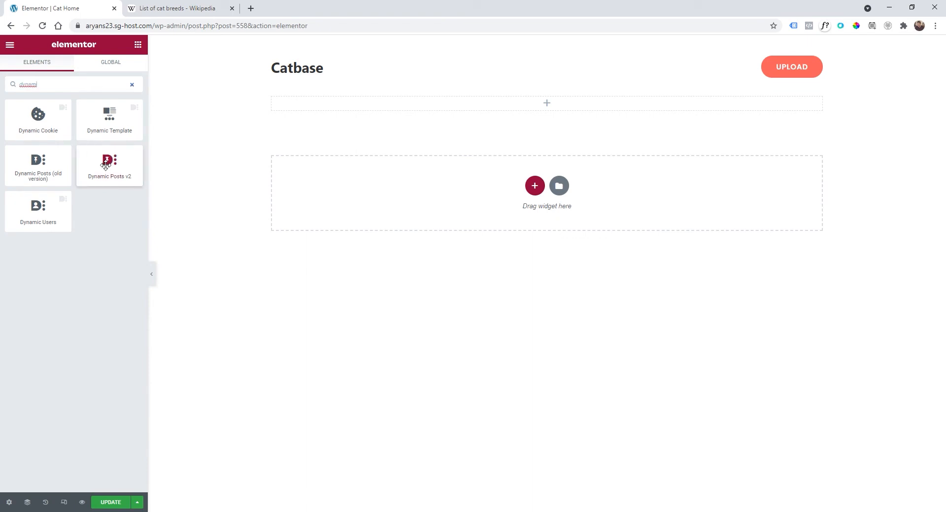
{"action": "left_click_drag", "start_coordinate": [105, 163], "coordinate": [334, 109]}
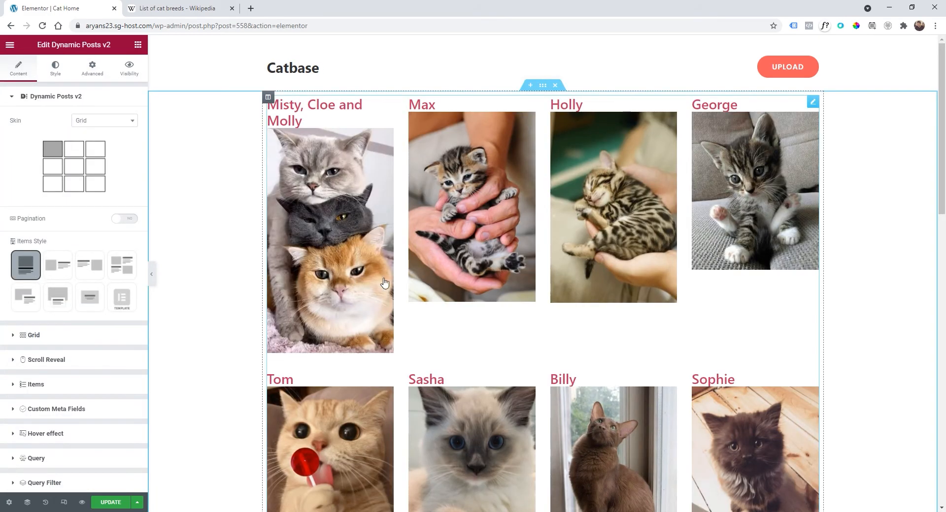
{"action": "scroll", "coordinate": [376, 281], "scroll_direction": "down", "scroll_amount": 7}
{"action": "scroll", "coordinate": [376, 282], "scroll_direction": "down", "scroll_amount": 10}
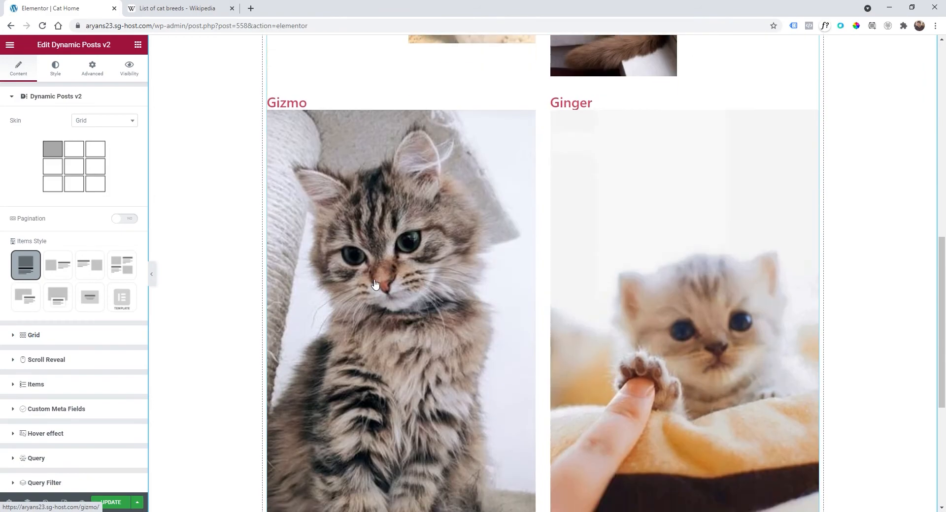
{"action": "scroll", "coordinate": [374, 286], "scroll_direction": "up", "scroll_amount": 14}
{"action": "scroll", "coordinate": [369, 285], "scroll_direction": "up", "scroll_amount": 4}
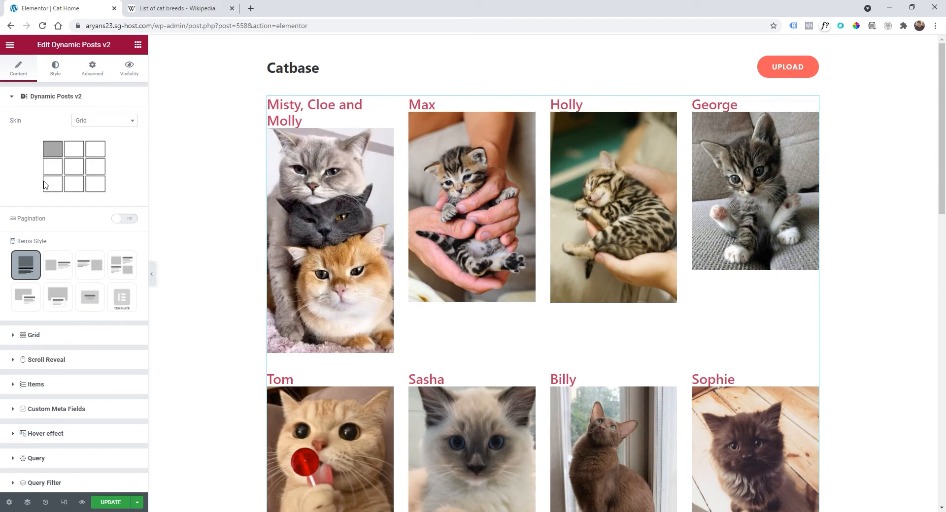
Set the skin of the Dynamic Posts v2 widget to Carousel.
{"action": "left_click", "coordinate": [100, 123]}
{"action": "left_click", "coordinate": [110, 172]}
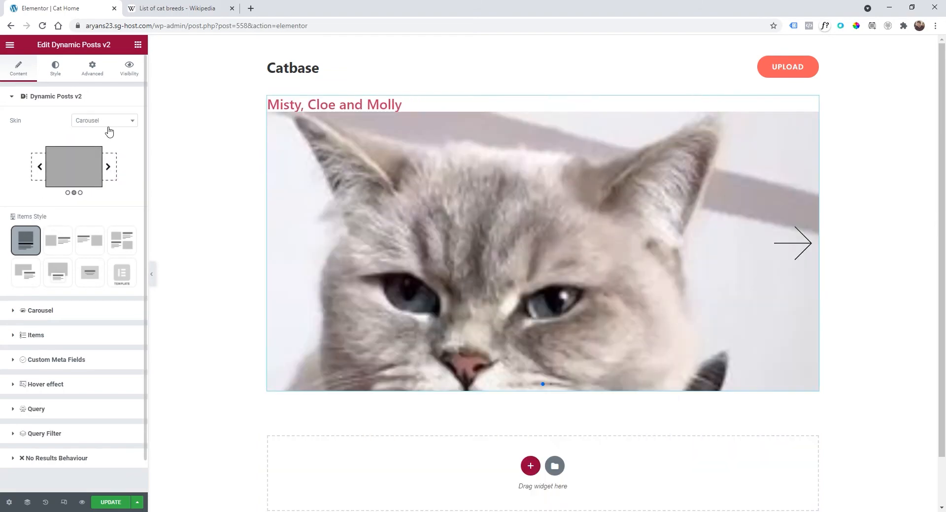
Preview the next slides of the cat post carousel and change the Dynamic Posts skin to Grid.
{"action": "left_click", "coordinate": [801, 255]}
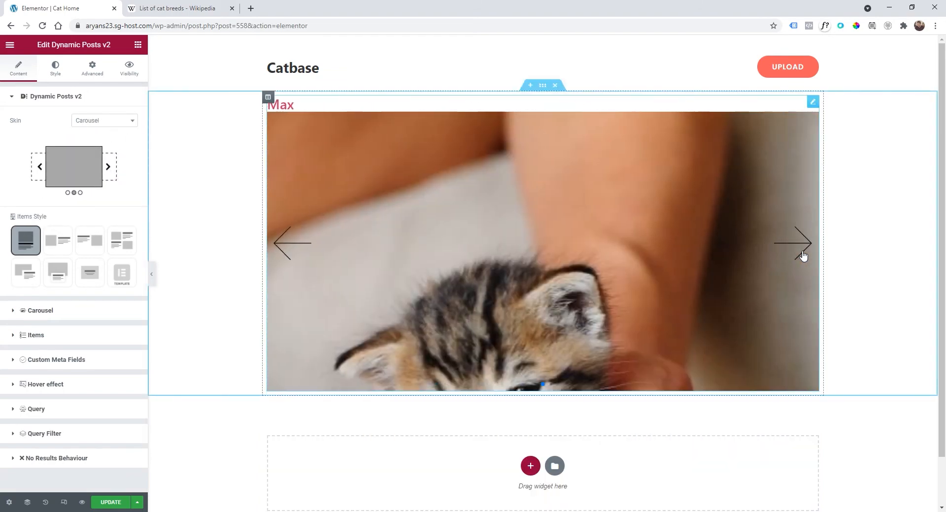
{"action": "left_click", "coordinate": [801, 255]}
{"action": "left_click", "coordinate": [98, 125]}
{"action": "left_click", "coordinate": [99, 149]}
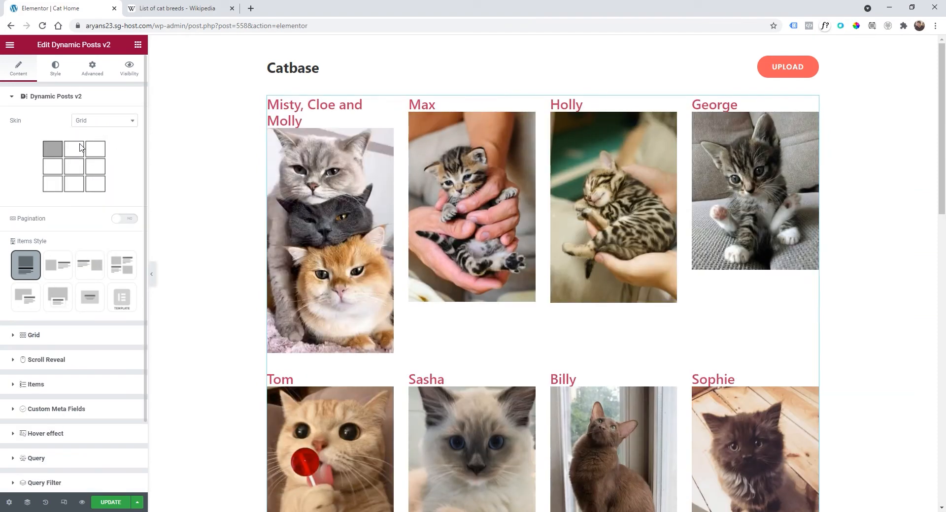
Try the Left, image-on-the-right and Alternate item styles on the cat grid, and restore the Default style.
{"action": "scroll", "coordinate": [84, 158], "scroll_direction": "down", "scroll_amount": 1}
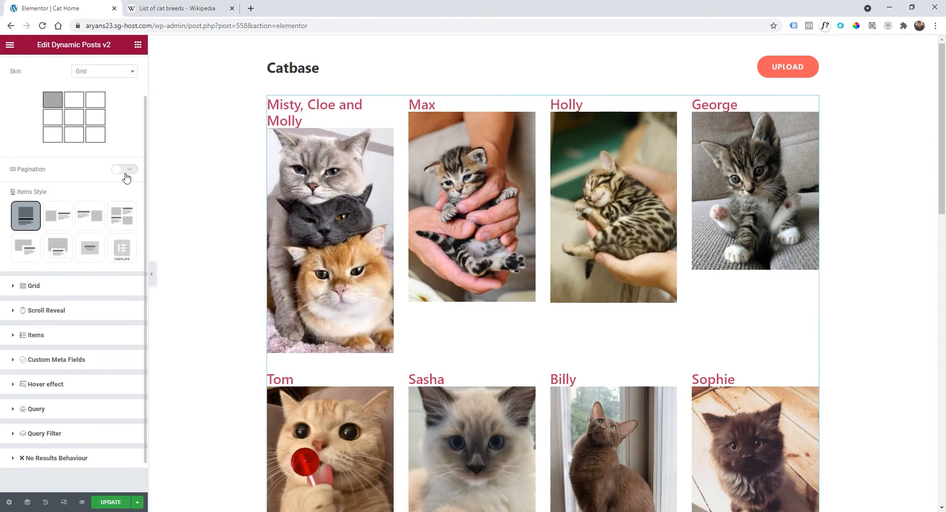
{"action": "scroll", "coordinate": [124, 177], "scroll_direction": "down", "scroll_amount": 1}
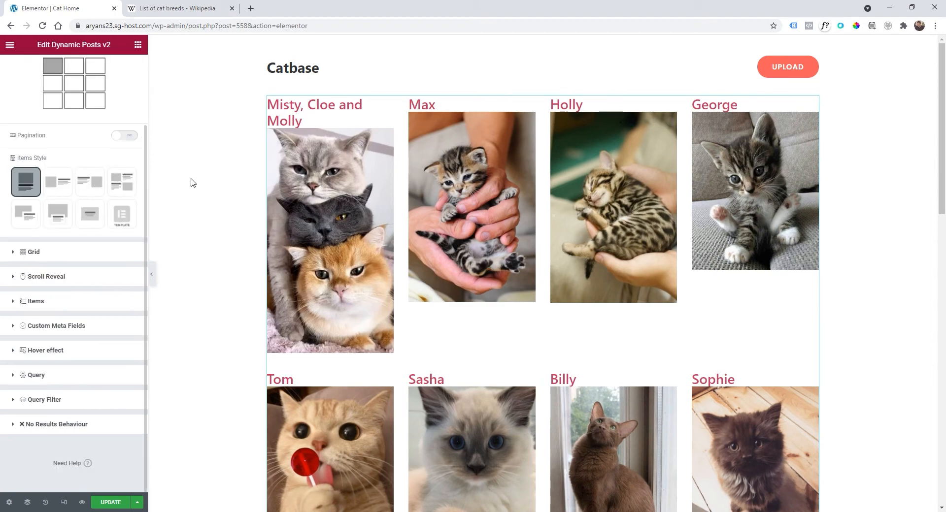
{"action": "scroll", "coordinate": [246, 207], "scroll_direction": "down", "scroll_amount": 4}
{"action": "scroll", "coordinate": [275, 222], "scroll_direction": "down", "scroll_amount": 2}
{"action": "scroll", "coordinate": [261, 212], "scroll_direction": "up", "scroll_amount": 6}
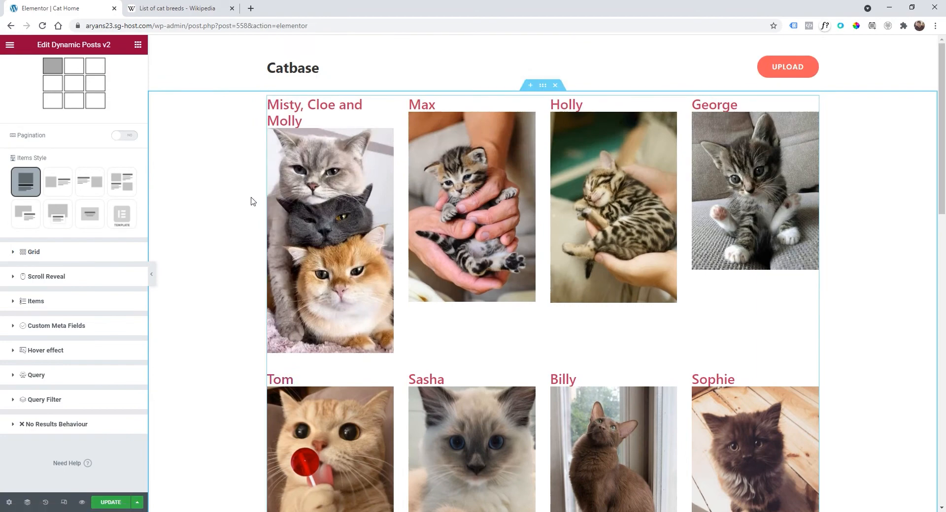
{"action": "scroll", "coordinate": [59, 217], "scroll_direction": "up", "scroll_amount": 1}
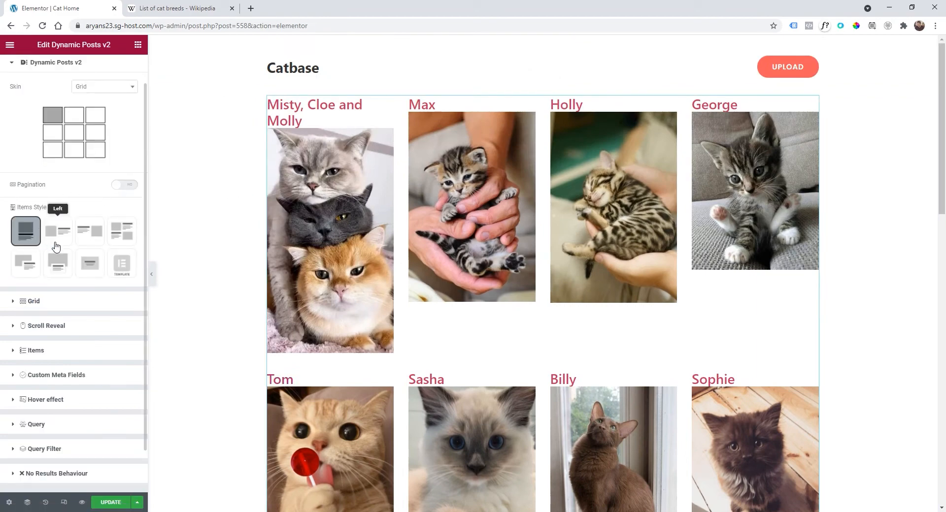
{"action": "left_click", "coordinate": [58, 237]}
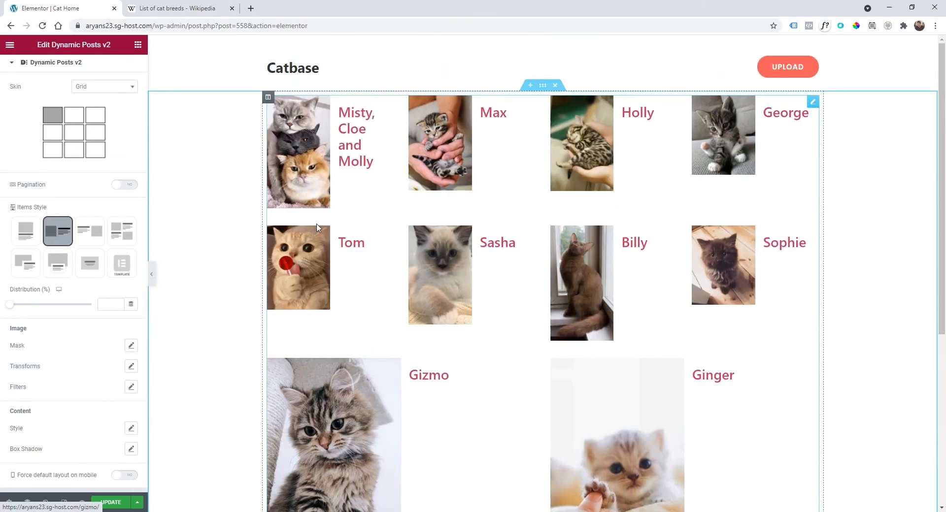
{"action": "left_click", "coordinate": [92, 234]}
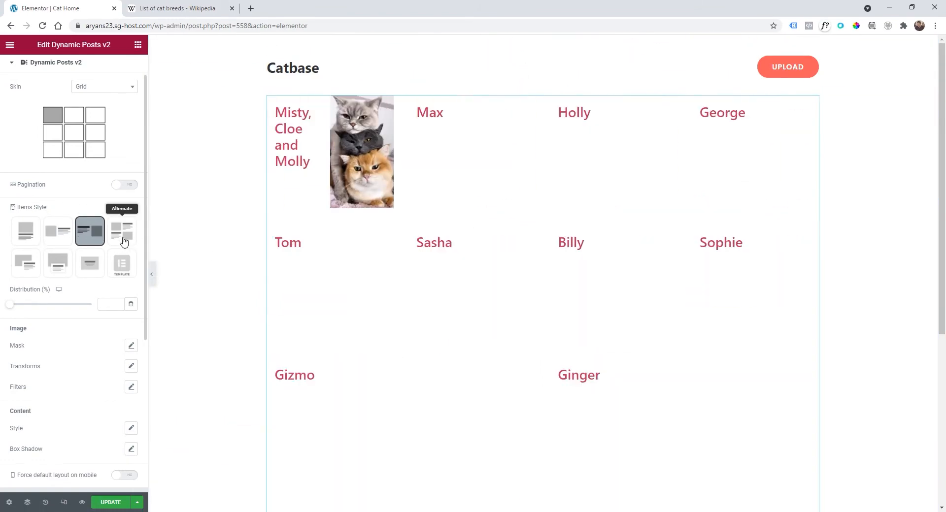
{"action": "left_click", "coordinate": [125, 241]}
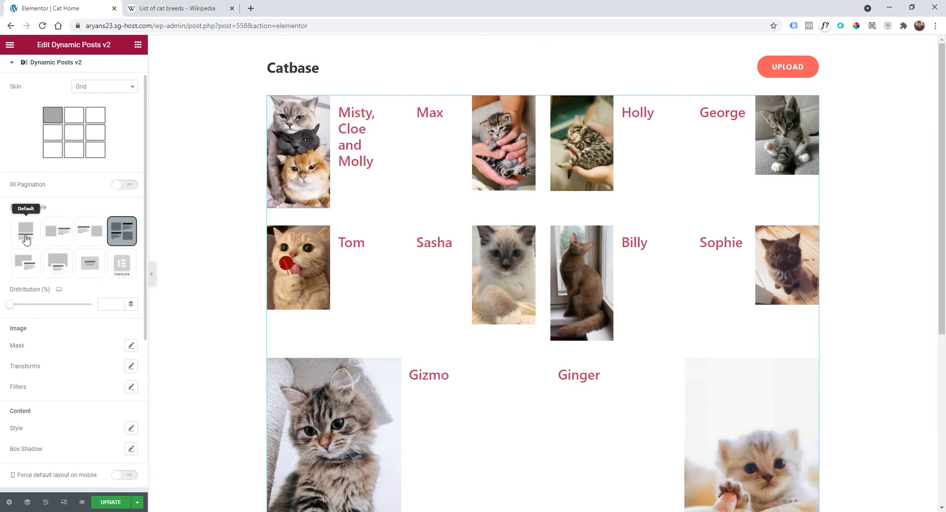
{"action": "left_click", "coordinate": [27, 232]}
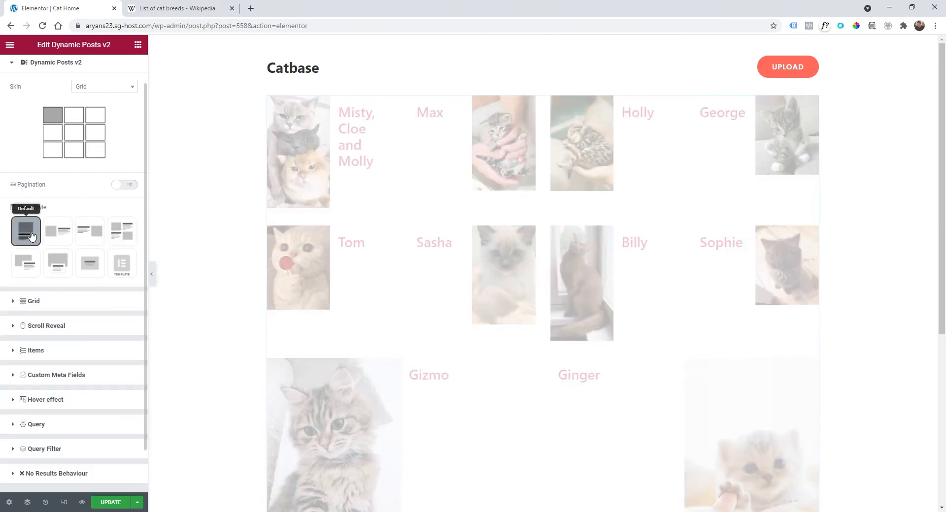
Set the cat post grid's type to Masonry.
{"action": "scroll", "coordinate": [73, 256], "scroll_direction": "down", "scroll_amount": 1}
{"action": "left_click", "coordinate": [58, 259]}
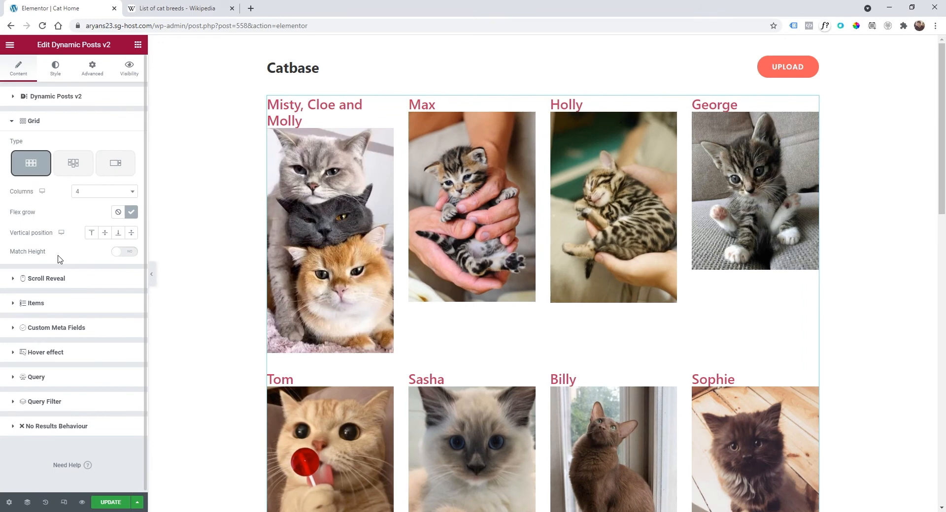
{"action": "left_click", "coordinate": [71, 168]}
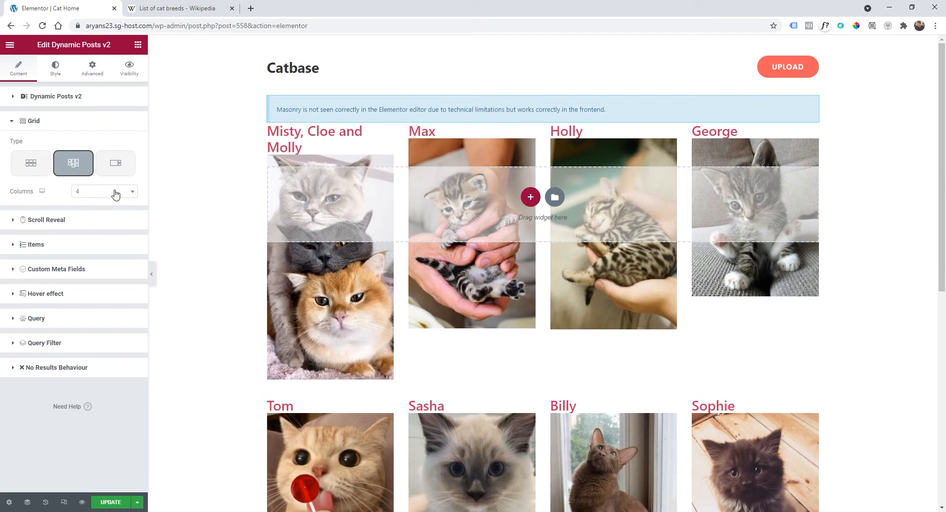
Set the Scroll Reveal effect of the cat post grid to Opacity.
{"action": "left_click", "coordinate": [42, 225]}
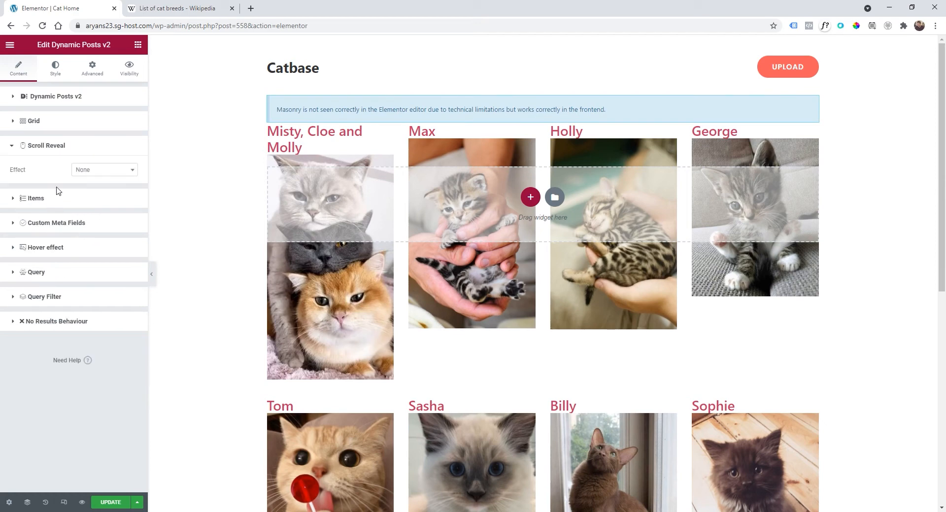
{"action": "left_click", "coordinate": [93, 170]}
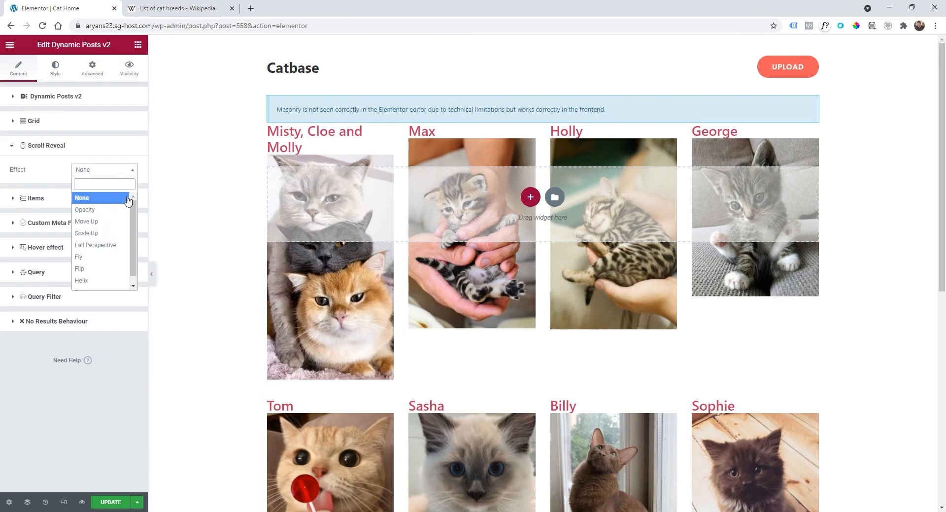
{"action": "left_click", "coordinate": [98, 175]}
{"action": "left_click", "coordinate": [95, 176]}
{"action": "left_click", "coordinate": [94, 209]}
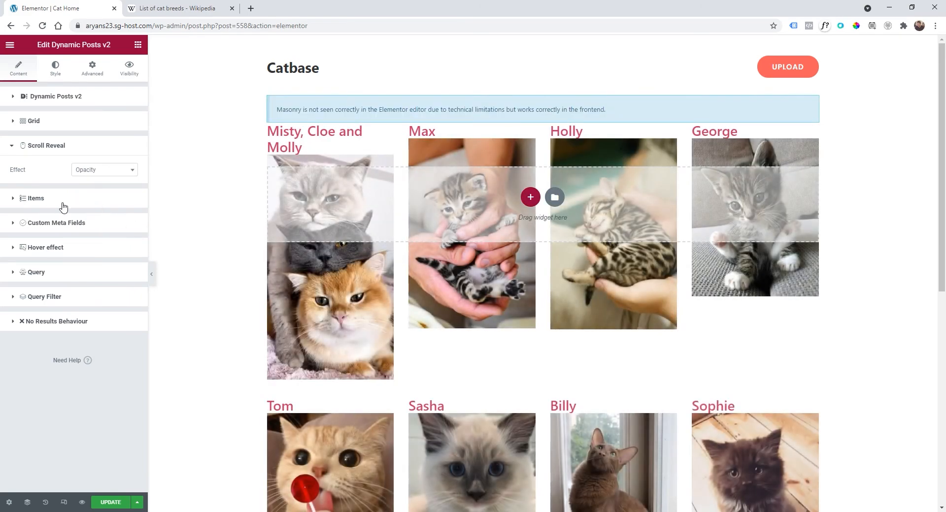
Add and delete a trial third item, and remove the original Title item from the items shown per post.
{"action": "left_click", "coordinate": [15, 201]}
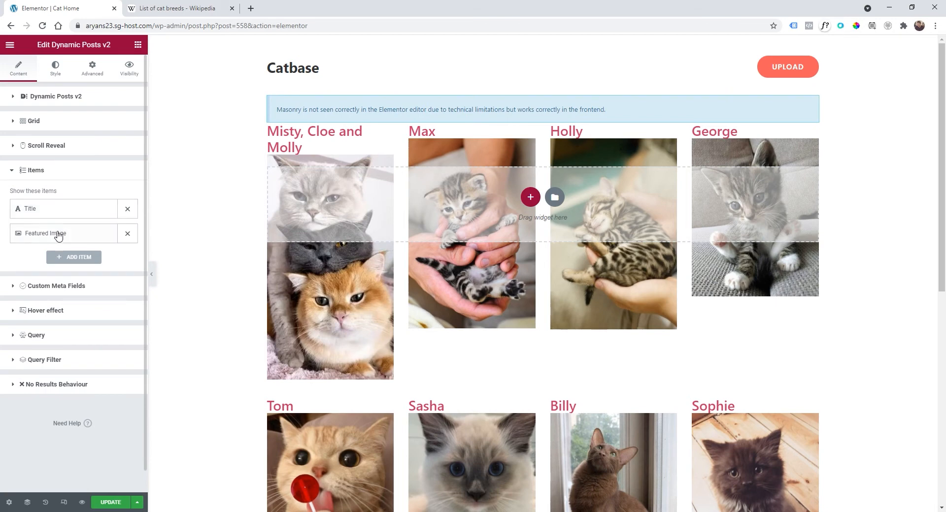
{"action": "left_click", "coordinate": [82, 260]}
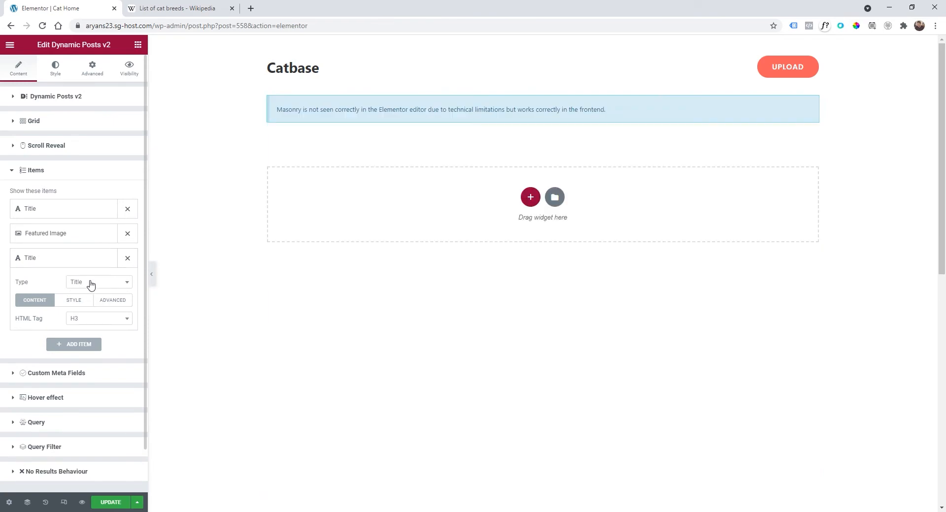
{"action": "left_click", "coordinate": [90, 284]}
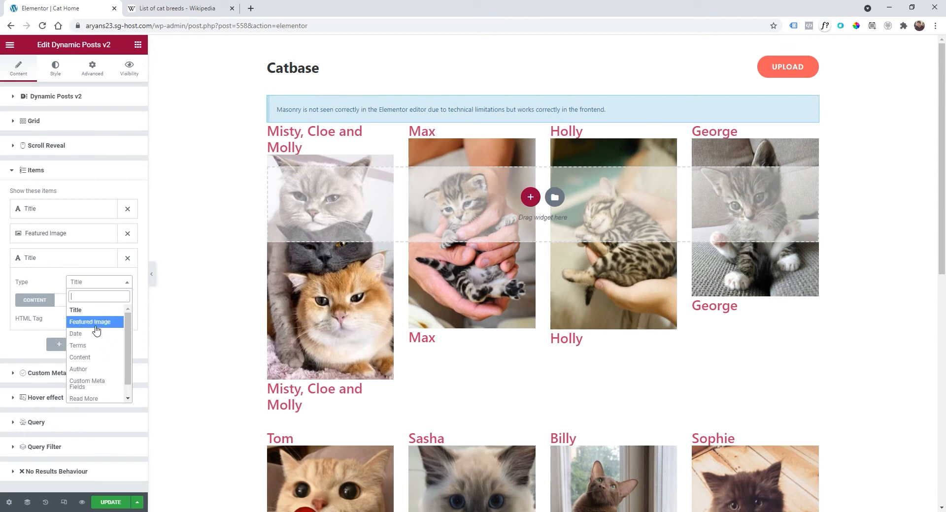
{"action": "left_click", "coordinate": [128, 259]}
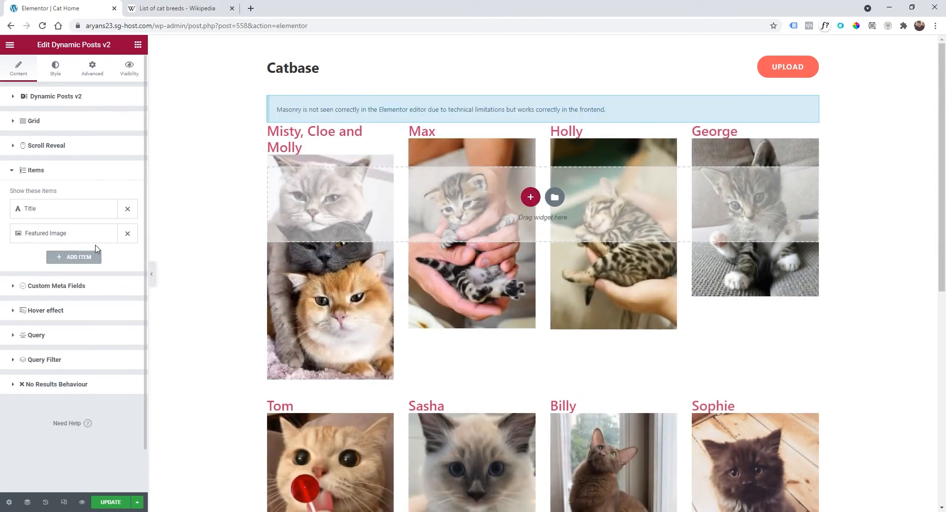
{"action": "left_click", "coordinate": [128, 210]}
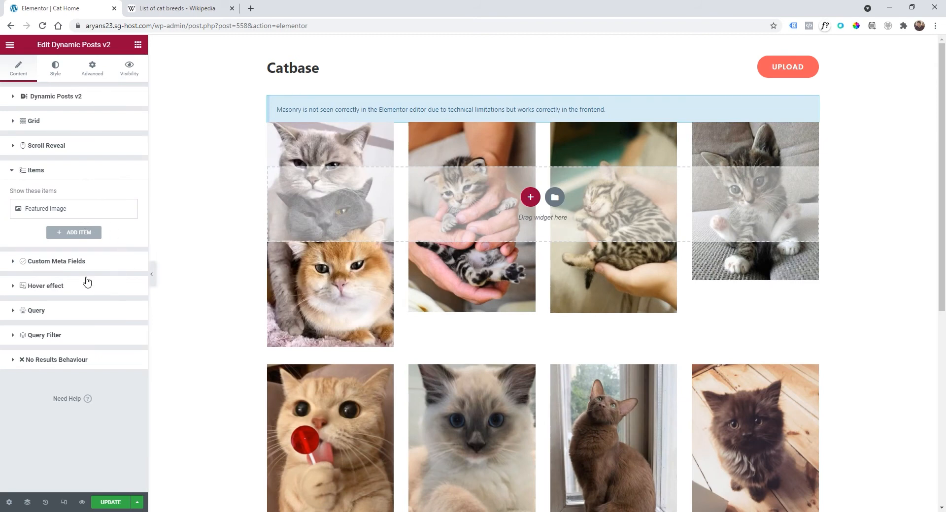
Set the block hover animation of the posts to Float.
{"action": "left_click", "coordinate": [38, 262]}
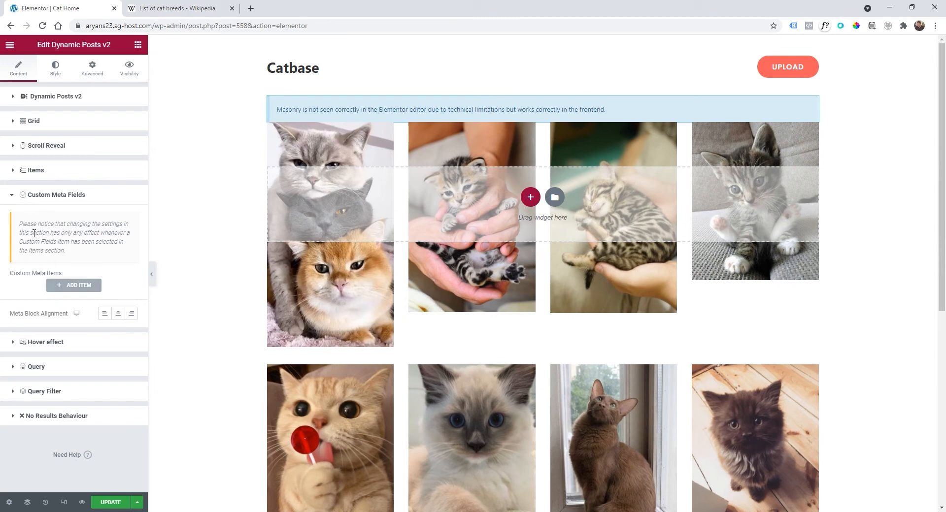
{"action": "left_click", "coordinate": [41, 196]}
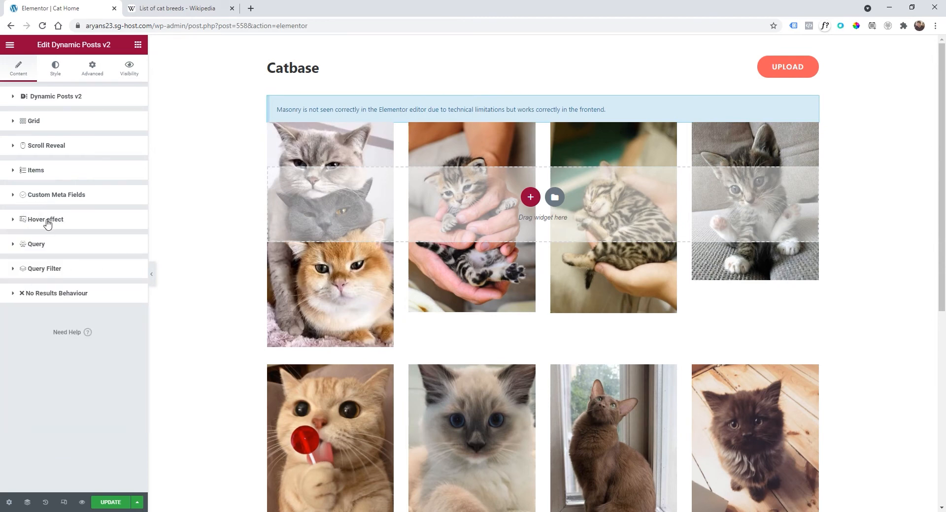
{"action": "left_click", "coordinate": [46, 222]}
{"action": "left_click", "coordinate": [88, 279]}
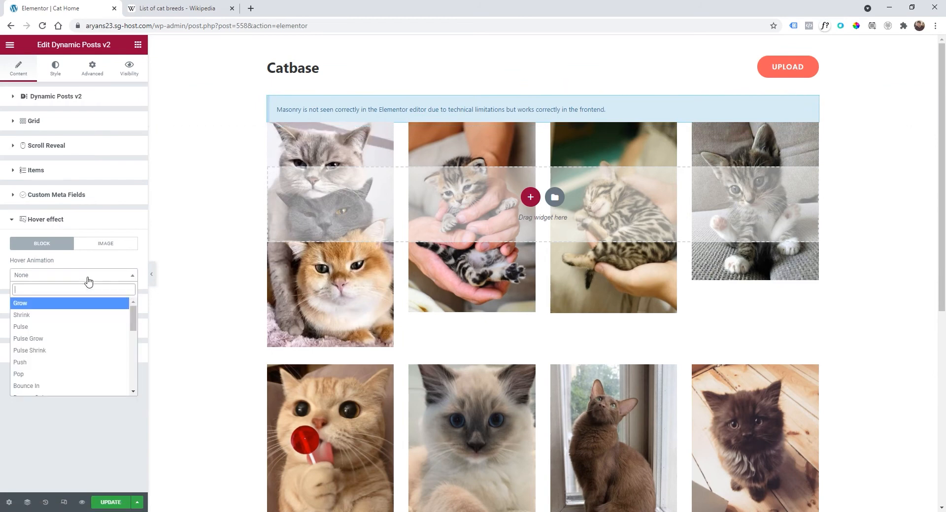
{"action": "scroll", "coordinate": [97, 339], "scroll_direction": "down", "scroll_amount": 3}
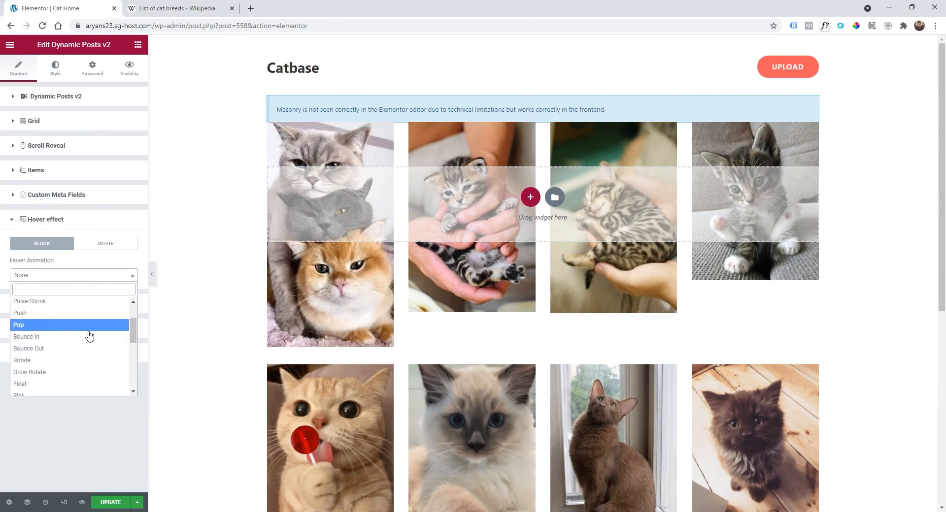
{"action": "left_click", "coordinate": [58, 340]}
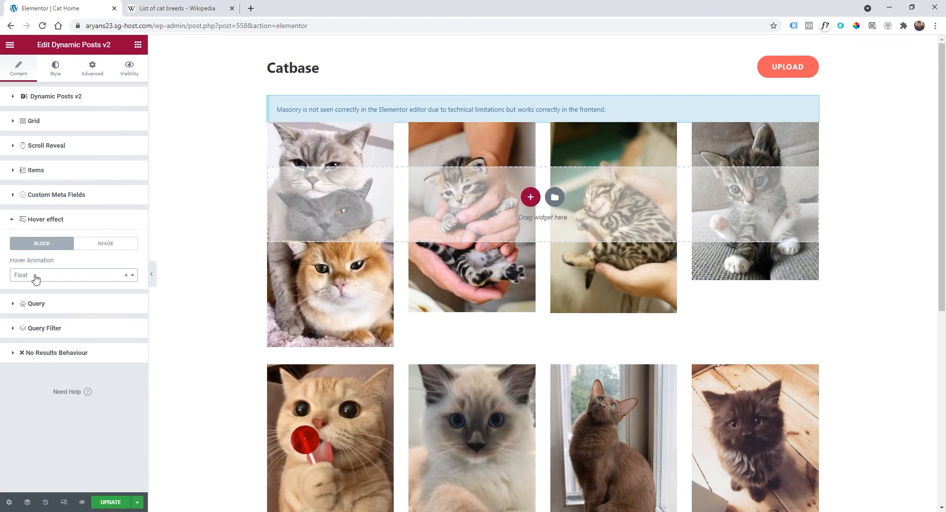
Examine the available query types and the post type, ordering and exclusion options in the Query settings.
{"action": "left_click", "coordinate": [49, 306]}
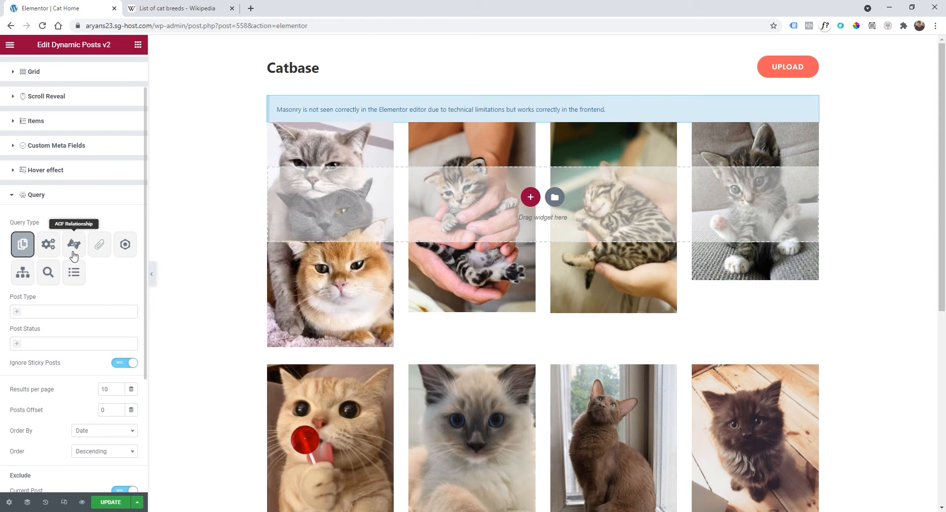
{"action": "scroll", "coordinate": [48, 247], "scroll_direction": "down", "scroll_amount": 1}
{"action": "scroll", "coordinate": [89, 251], "scroll_direction": "up", "scroll_amount": 1}
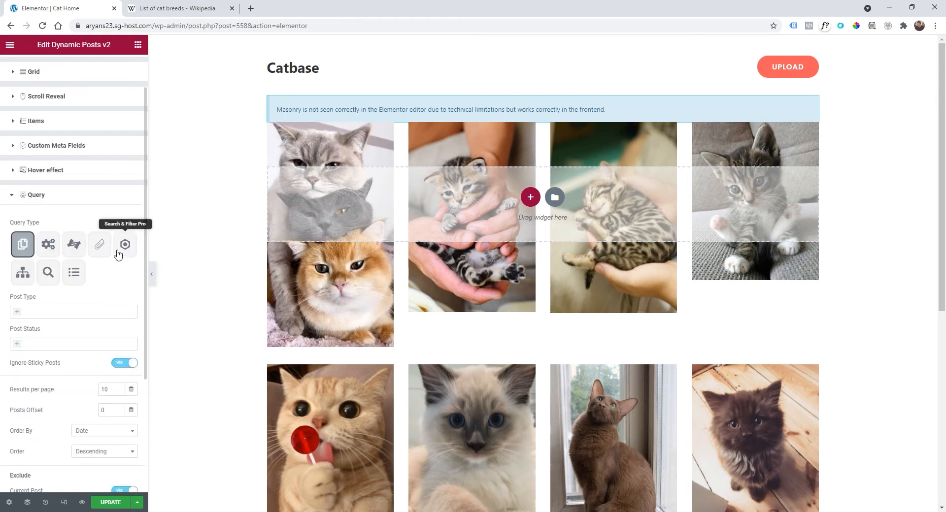
{"action": "scroll", "coordinate": [118, 255], "scroll_direction": "down", "scroll_amount": 1}
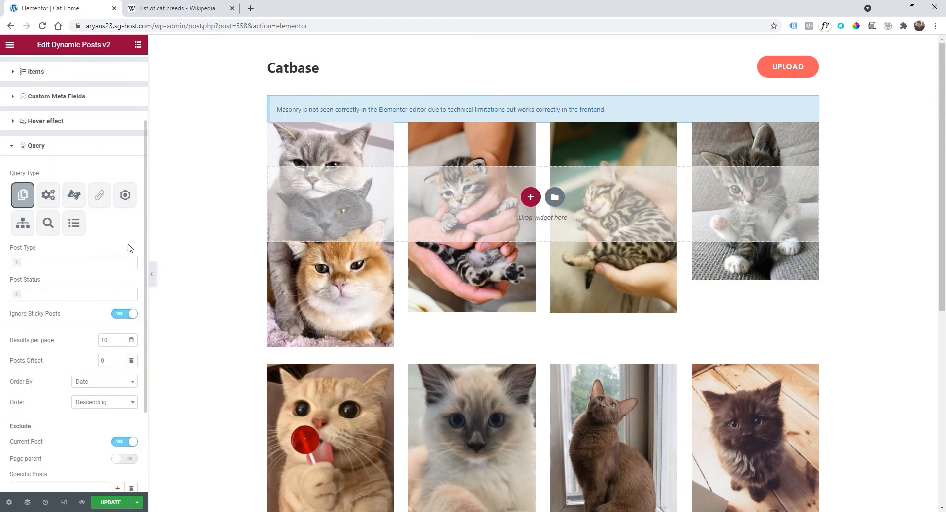
{"action": "scroll", "coordinate": [101, 244], "scroll_direction": "down", "scroll_amount": 1}
{"action": "scroll", "coordinate": [108, 302], "scroll_direction": "up", "scroll_amount": 2}
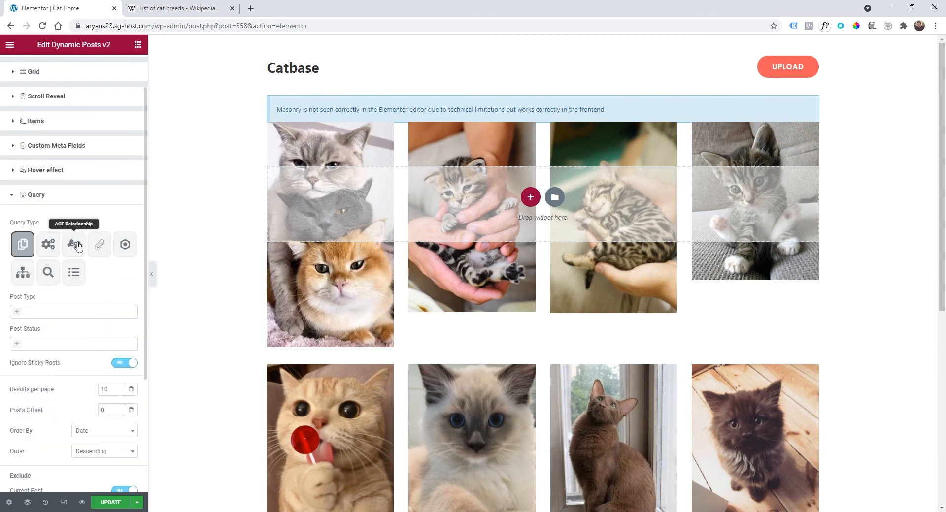
{"action": "left_click", "coordinate": [57, 203]}
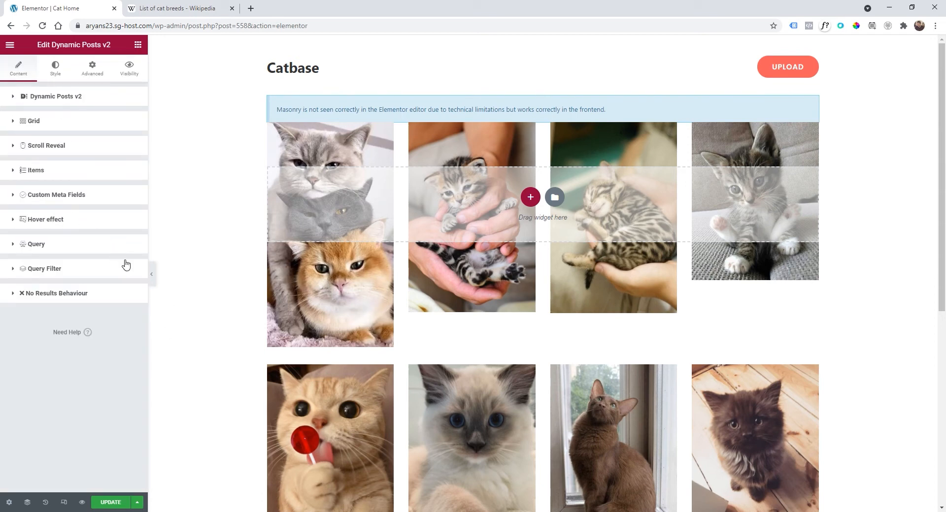
Try filtering the post query by Meta key, and remove that filter again.
{"action": "left_click", "coordinate": [59, 271]}
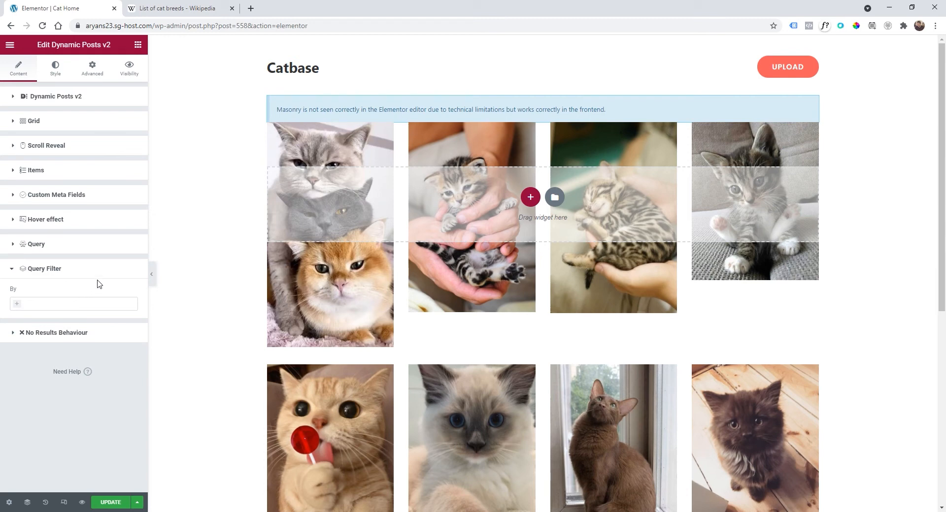
{"action": "left_click", "coordinate": [18, 307]}
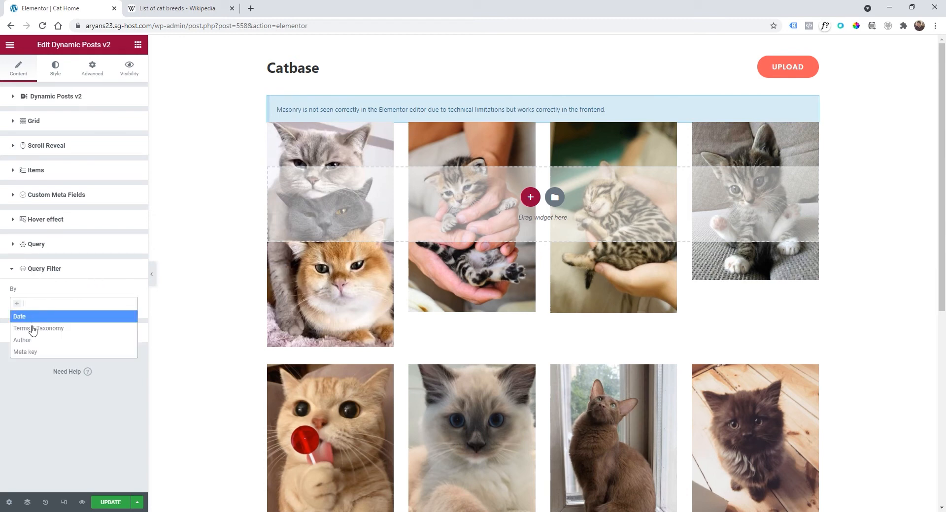
{"action": "left_click", "coordinate": [90, 351]}
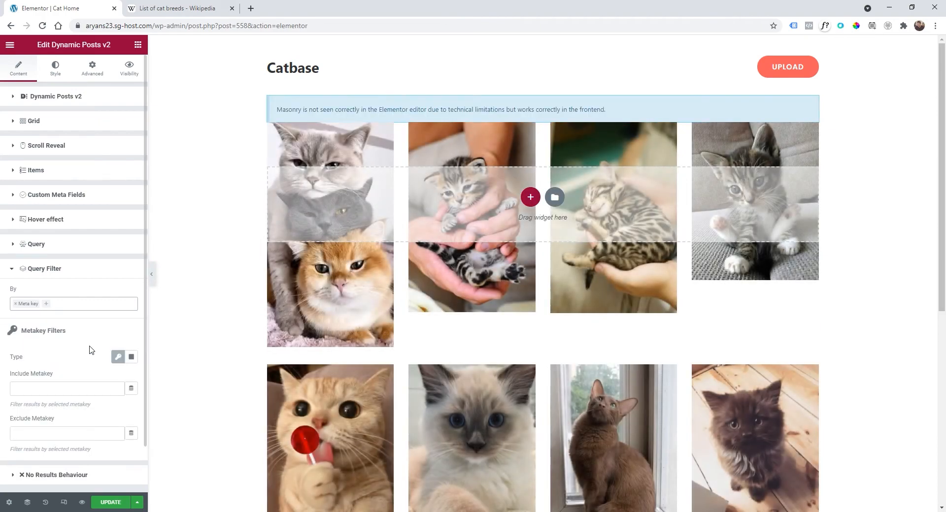
{"action": "left_click", "coordinate": [15, 304]}
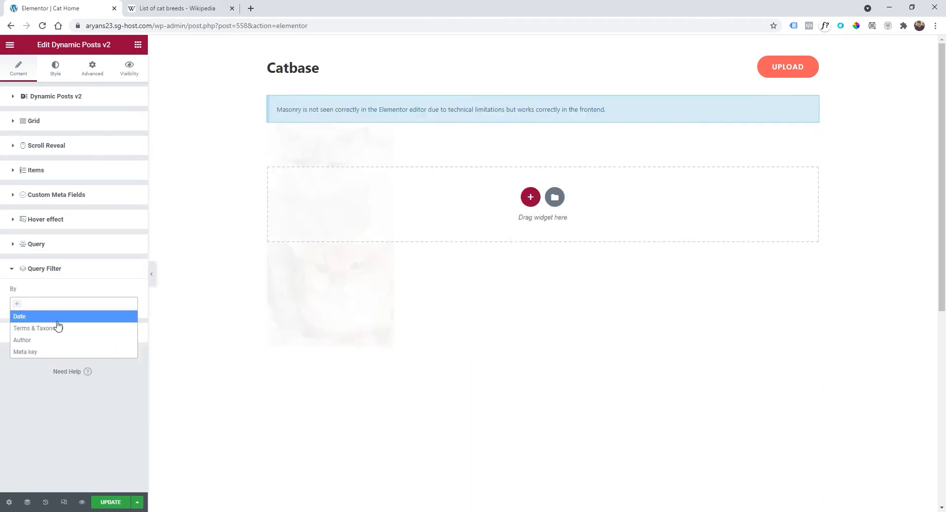
Filter the post query by Terms & Taxonomy, using the Tags (post_tag) taxonomy.
{"action": "left_click", "coordinate": [52, 328]}
{"action": "left_click", "coordinate": [44, 309]}
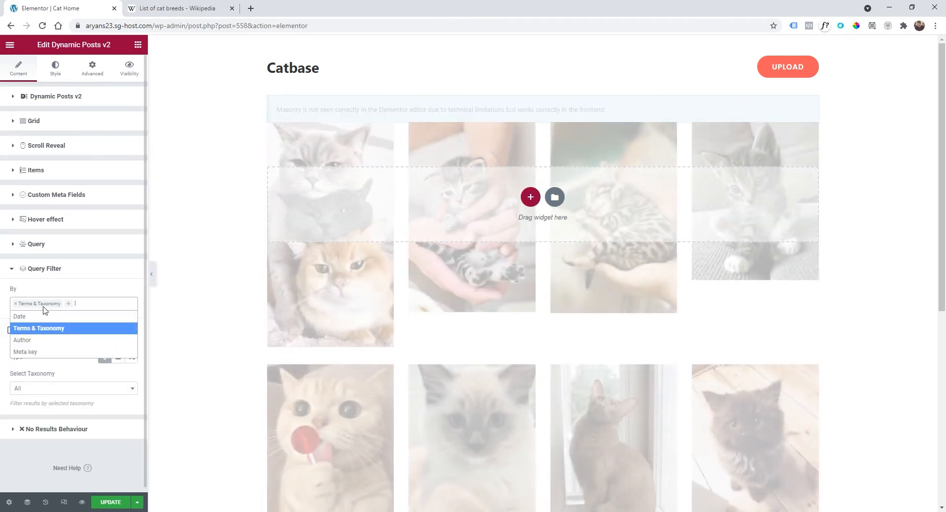
{"action": "left_click", "coordinate": [45, 309]}
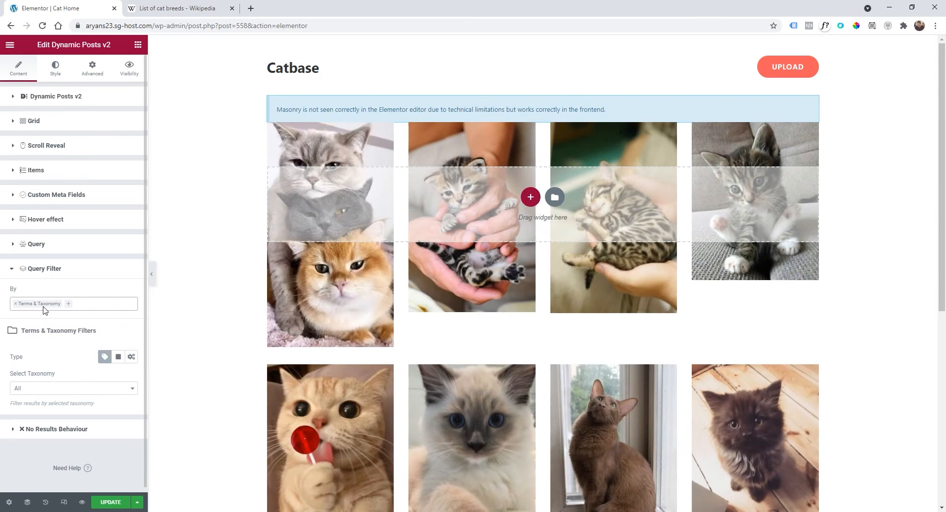
{"action": "left_click", "coordinate": [46, 389]}
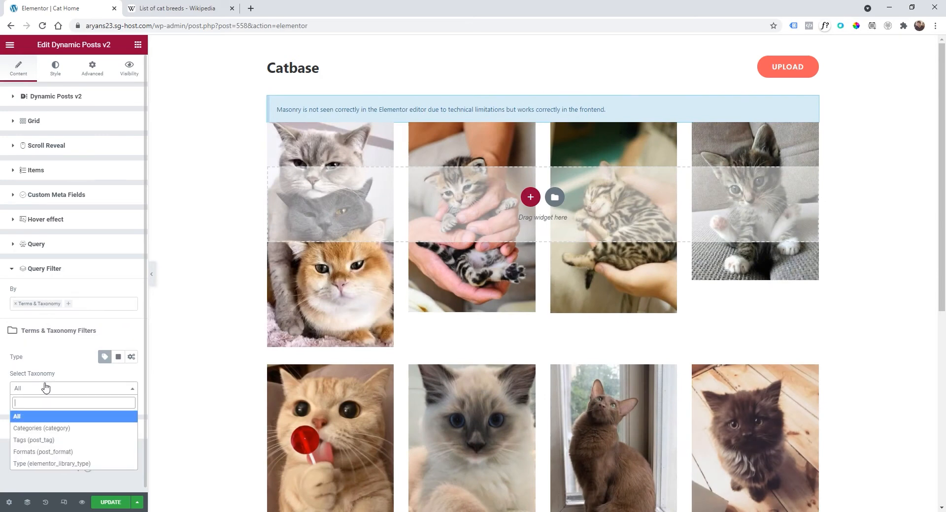
{"action": "left_click", "coordinate": [43, 439]}
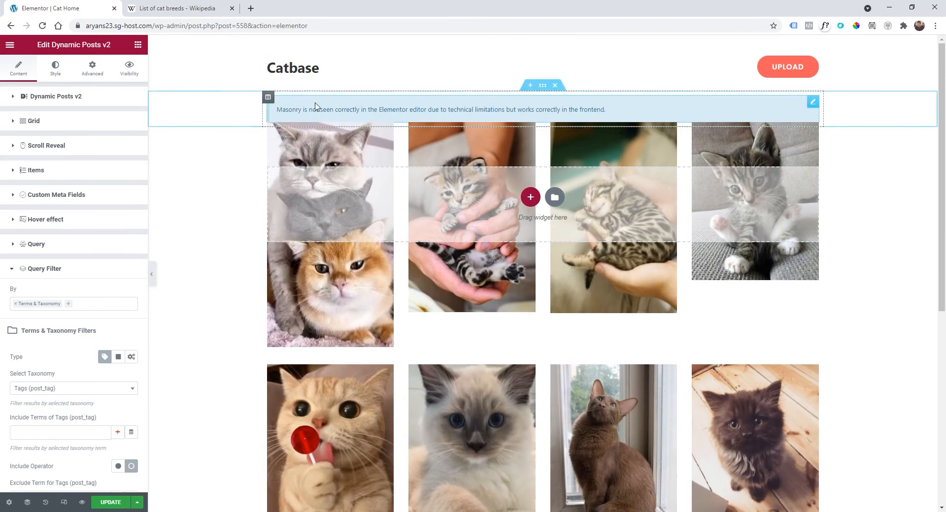
{"action": "scroll", "coordinate": [95, 302], "scroll_direction": "down", "scroll_amount": 1}
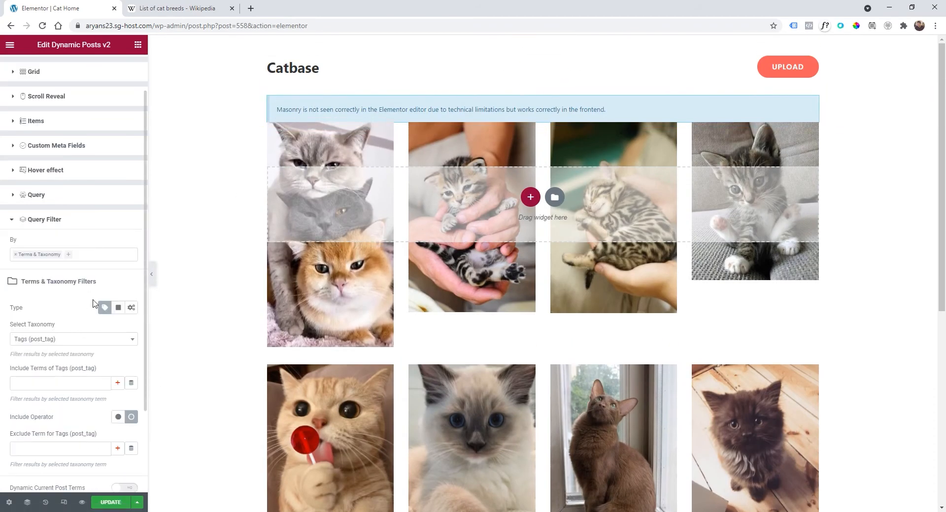
{"action": "scroll", "coordinate": [61, 326], "scroll_direction": "down", "scroll_amount": 2}
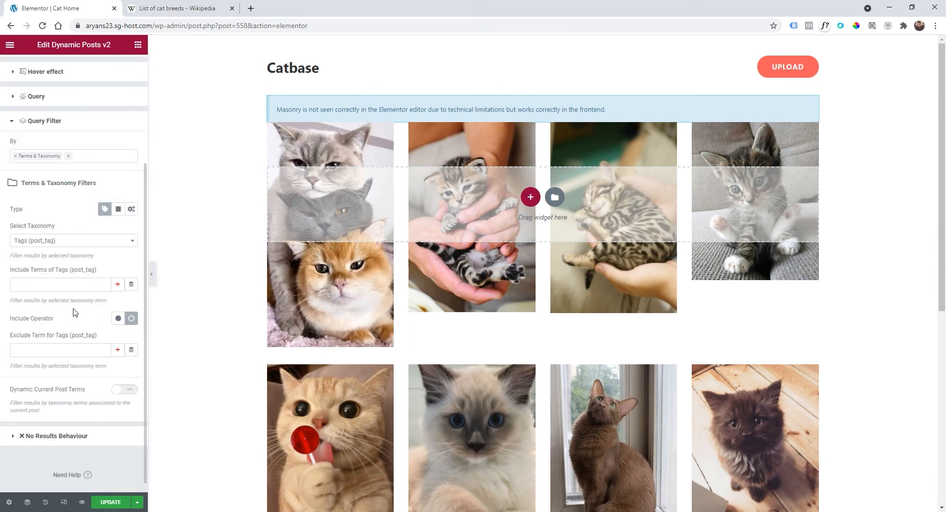
Enable text fallback content for the widget's No Results Behaviour.
{"action": "left_click", "coordinate": [77, 437]}
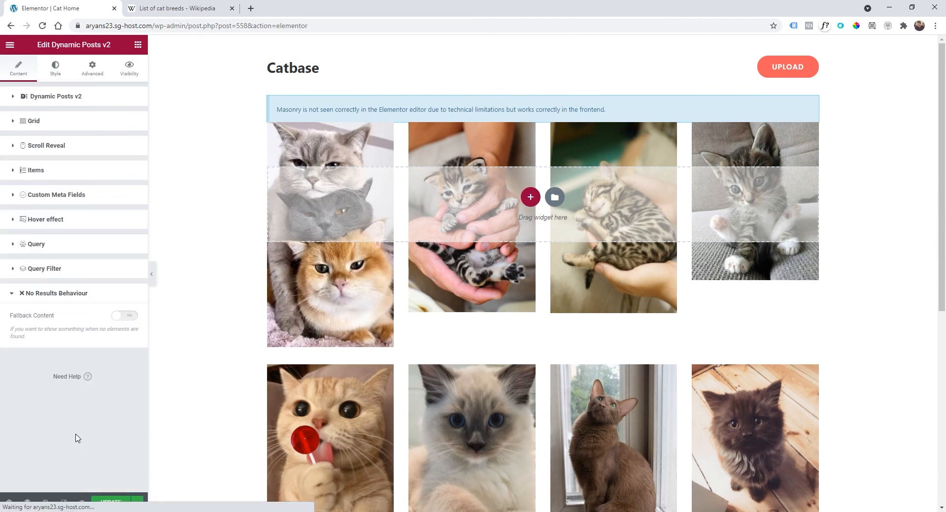
{"action": "left_click", "coordinate": [124, 316]}
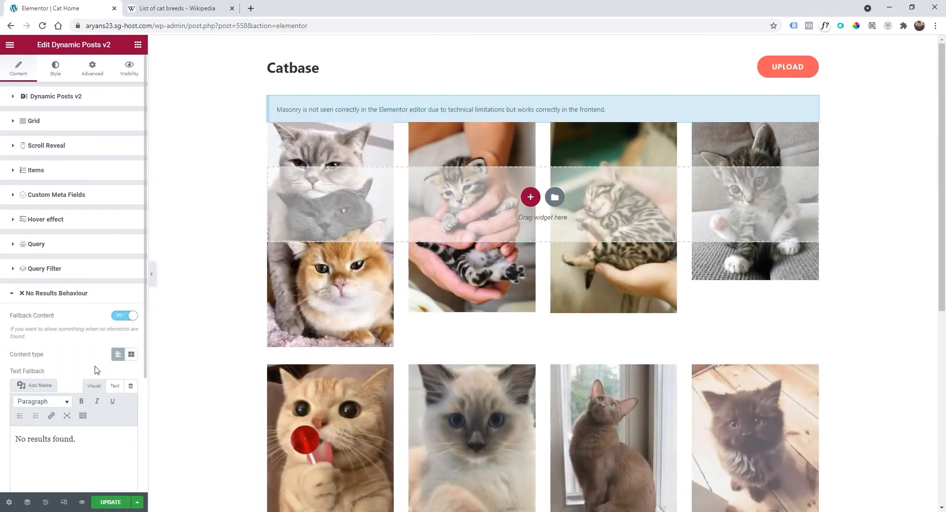
{"action": "scroll", "coordinate": [34, 385], "scroll_direction": "down", "scroll_amount": 1}
{"action": "triple_click", "coordinate": [61, 394]}
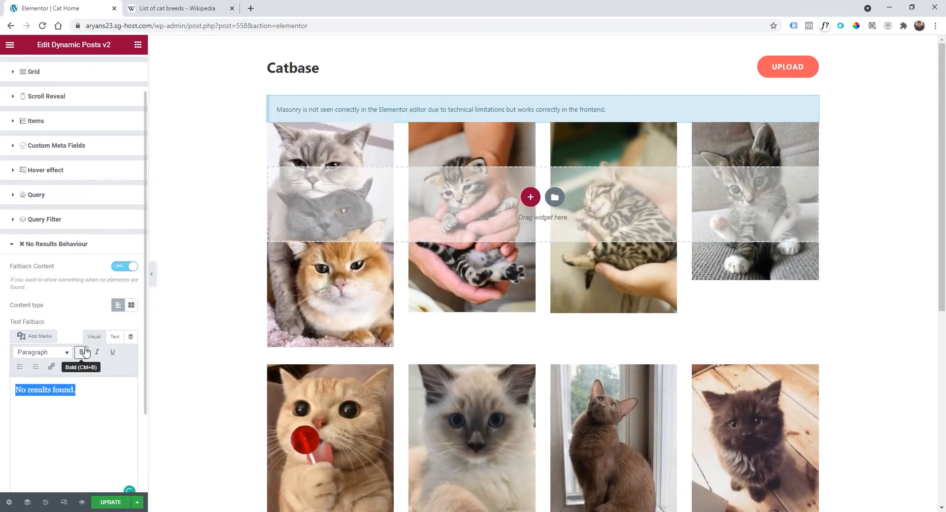
{"action": "left_click", "coordinate": [53, 246]}
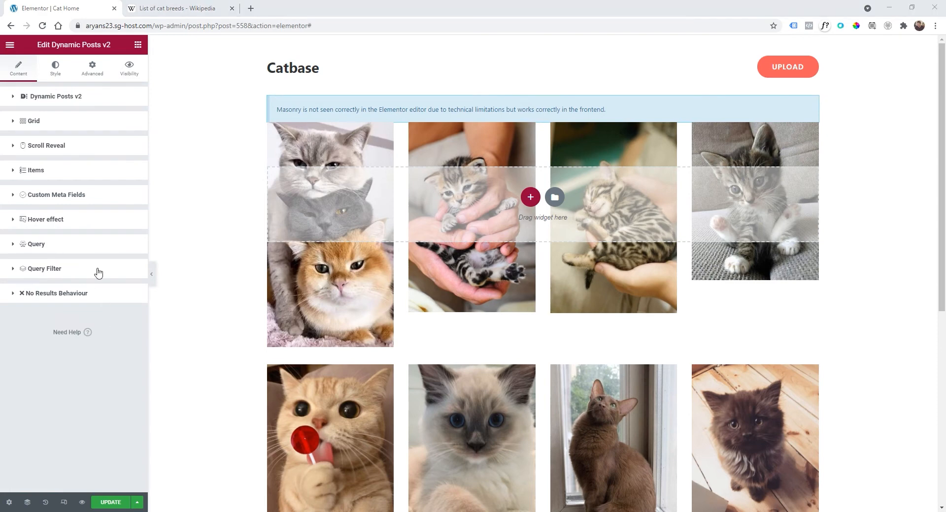
Change the skin of the dynamic posts widget to Grid with Filters.
{"action": "left_click", "coordinate": [68, 99]}
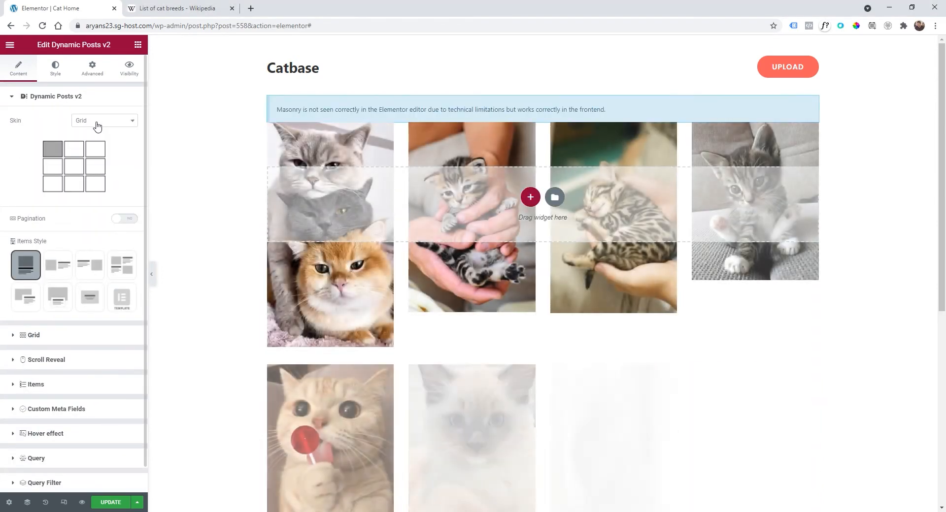
{"action": "left_click", "coordinate": [97, 124]}
{"action": "left_click", "coordinate": [98, 161]}
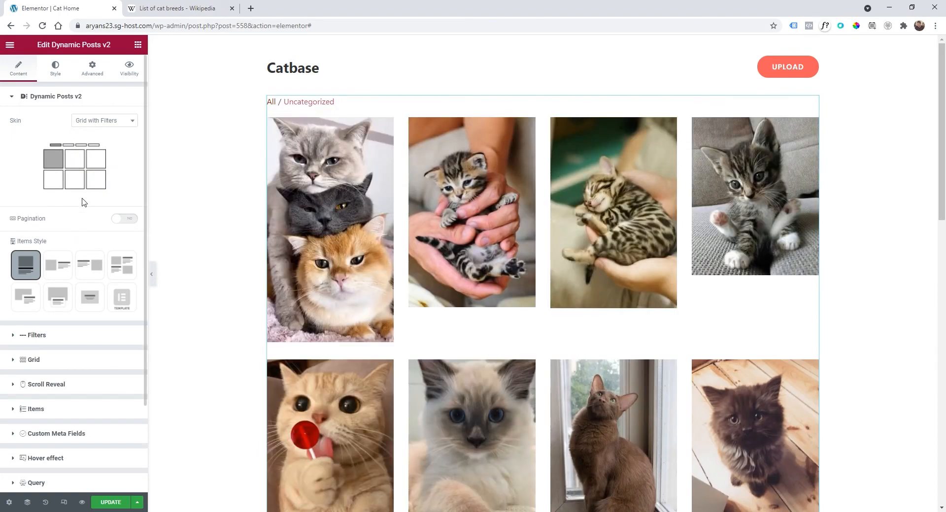
Set the data filters taxonomy of the post grid to Tags (post_tag).
{"action": "left_click", "coordinate": [38, 335]}
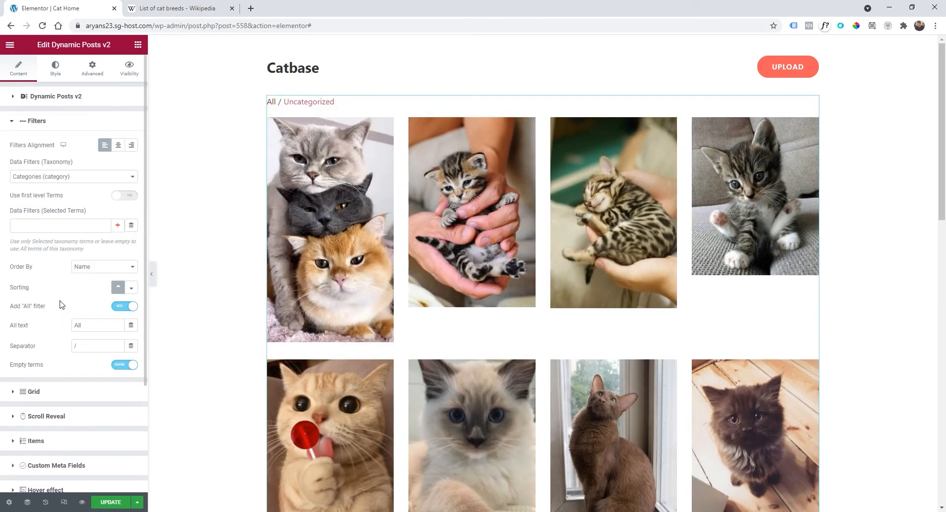
{"action": "left_click", "coordinate": [41, 178]}
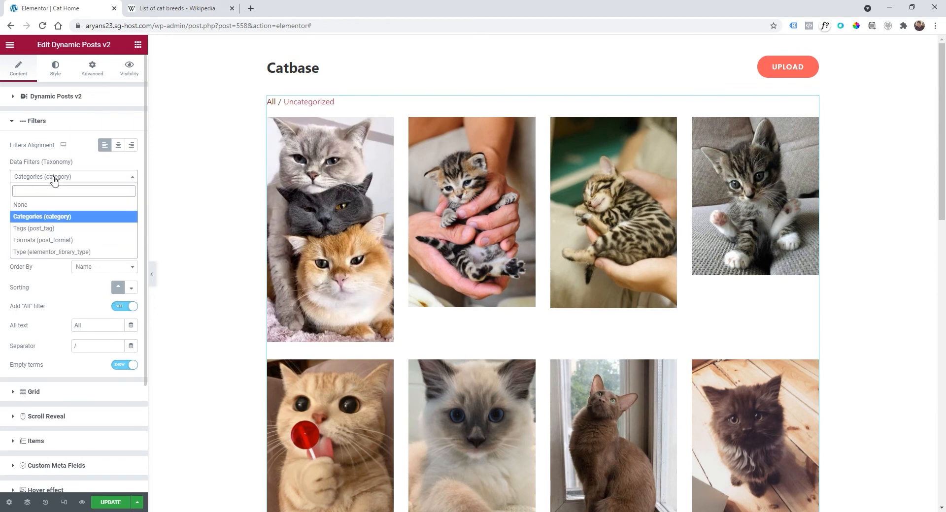
{"action": "left_click", "coordinate": [35, 229]}
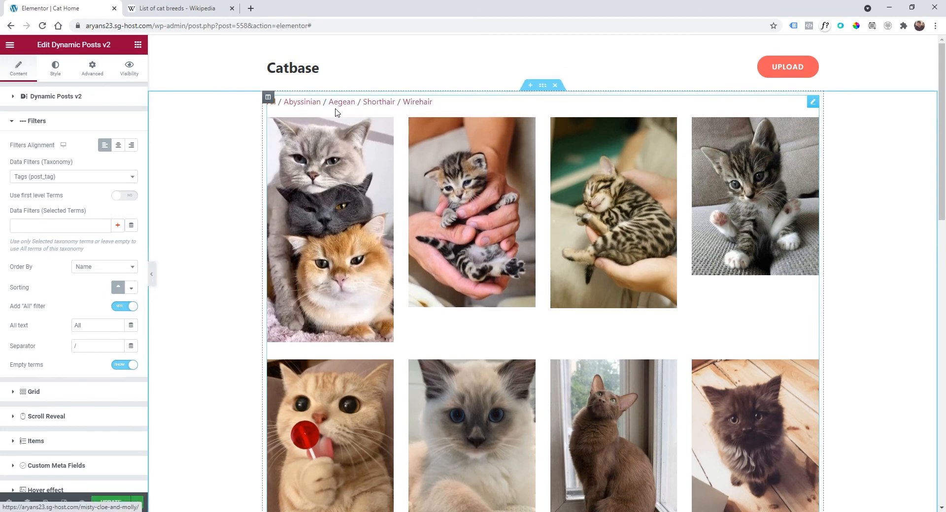
{"action": "double_click", "coordinate": [81, 345]}
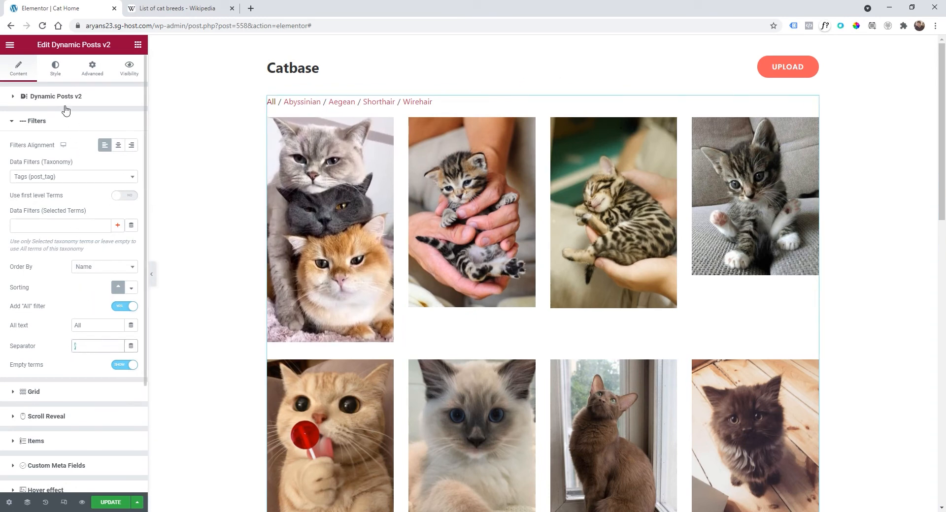
Set the active color of the grid's filters to the coral red #FF6464.
{"action": "left_click", "coordinate": [58, 70]}
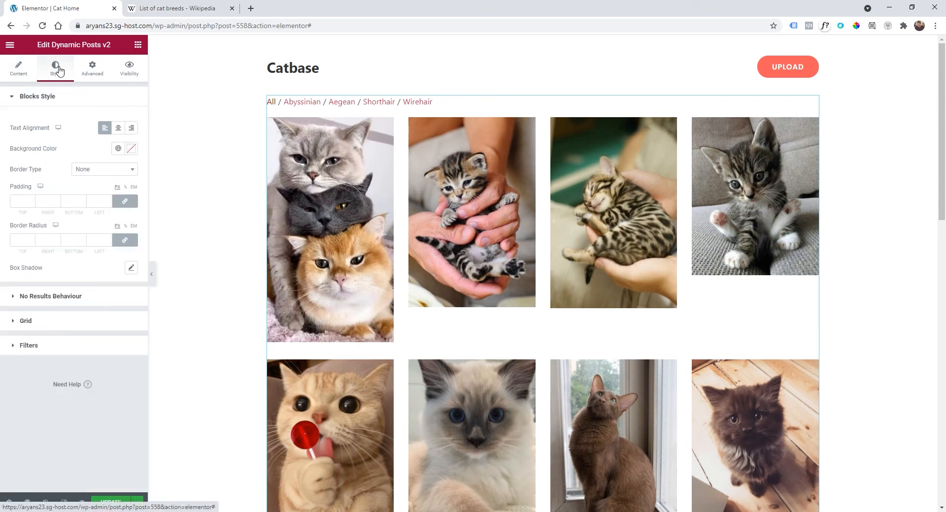
{"action": "left_click", "coordinate": [49, 346]}
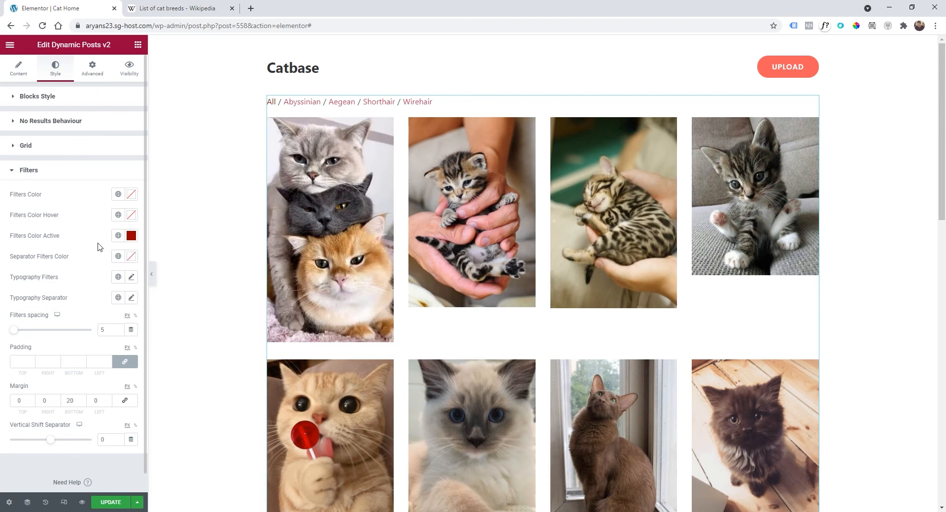
{"action": "left_click", "coordinate": [132, 237]}
{"action": "left_click", "coordinate": [129, 254]}
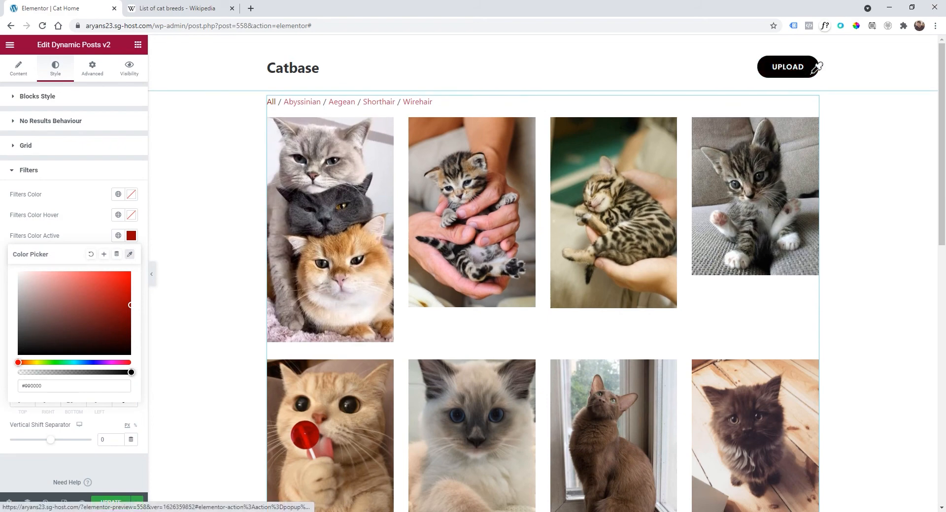
{"action": "left_click", "coordinate": [130, 255]}
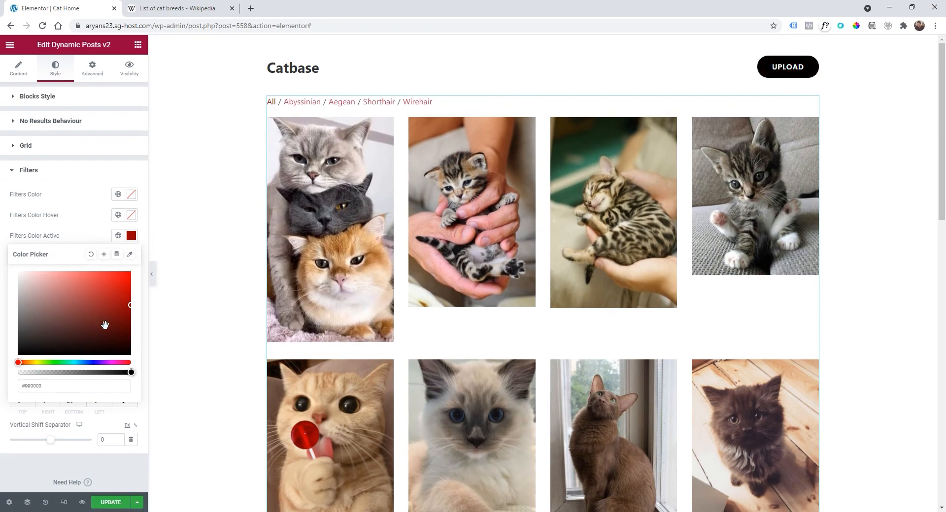
{"action": "left_click_drag", "start_coordinate": [109, 303], "coordinate": [84, 271]}
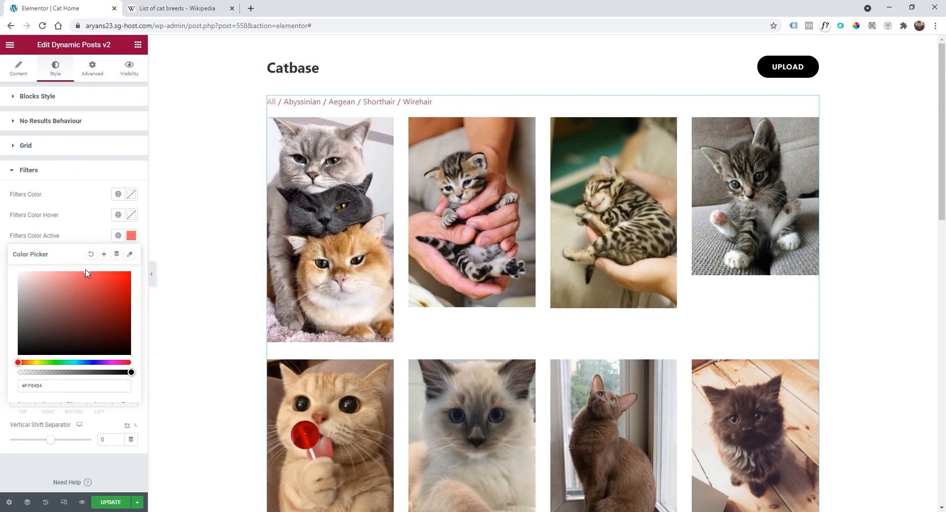
{"action": "left_click", "coordinate": [87, 217]}
Set the typography of the filters to weight 500 with an Uppercase transform.
{"action": "left_click", "coordinate": [132, 277]}
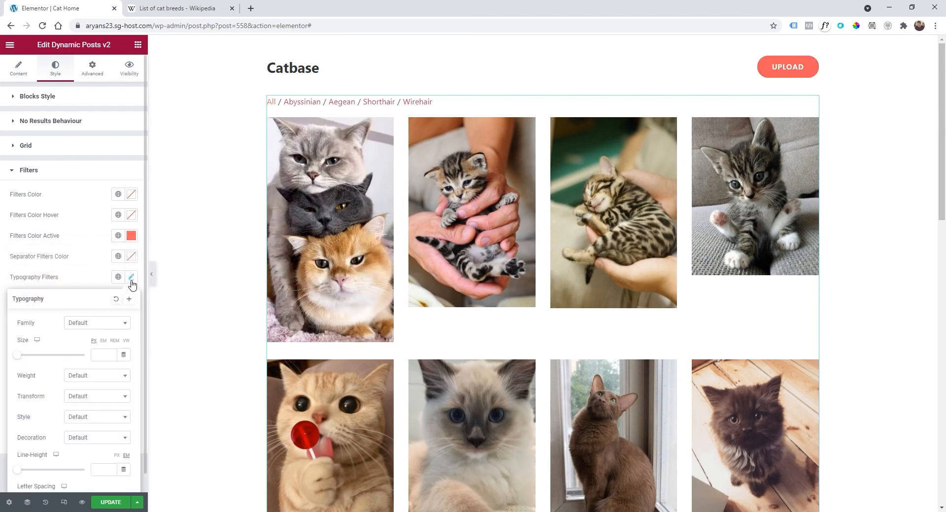
{"action": "left_click", "coordinate": [87, 377]}
{"action": "left_click", "coordinate": [98, 442]}
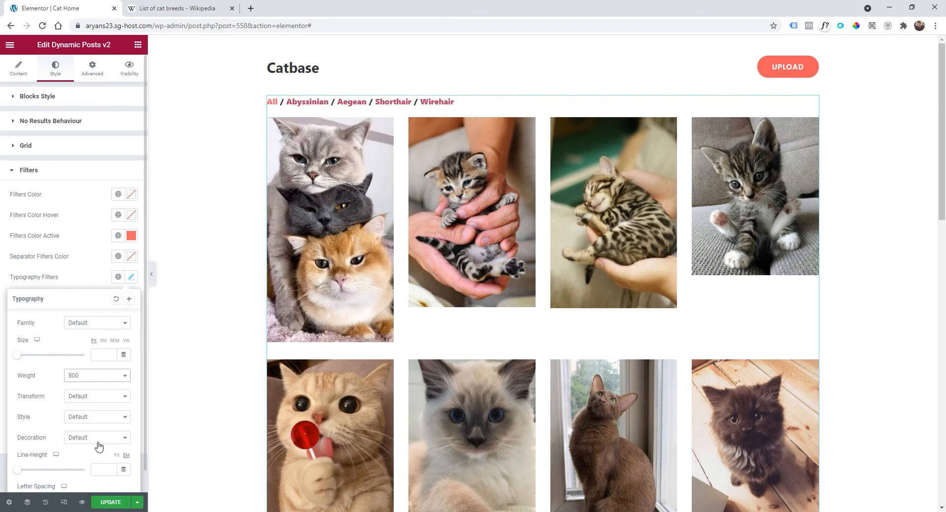
{"action": "left_click", "coordinate": [98, 376]}
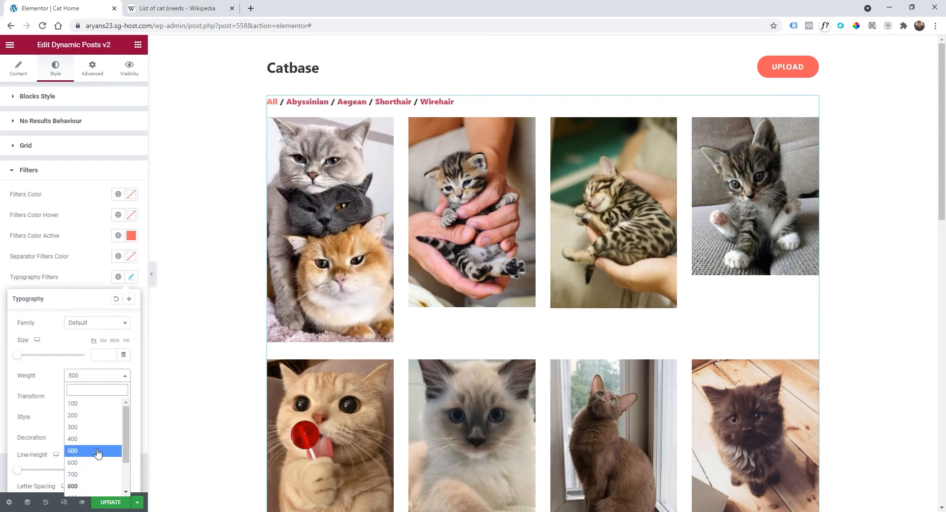
{"action": "left_click", "coordinate": [98, 451]}
{"action": "left_click", "coordinate": [86, 400]}
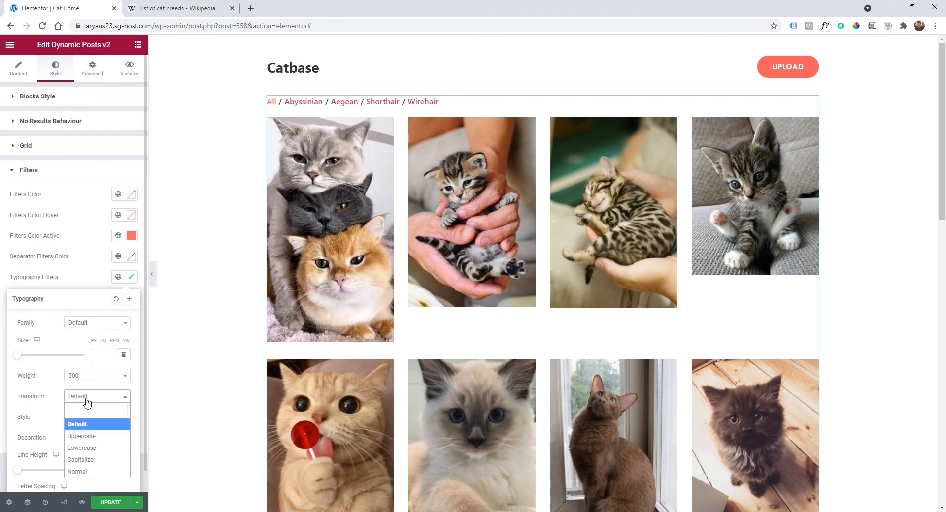
{"action": "left_click", "coordinate": [102, 436]}
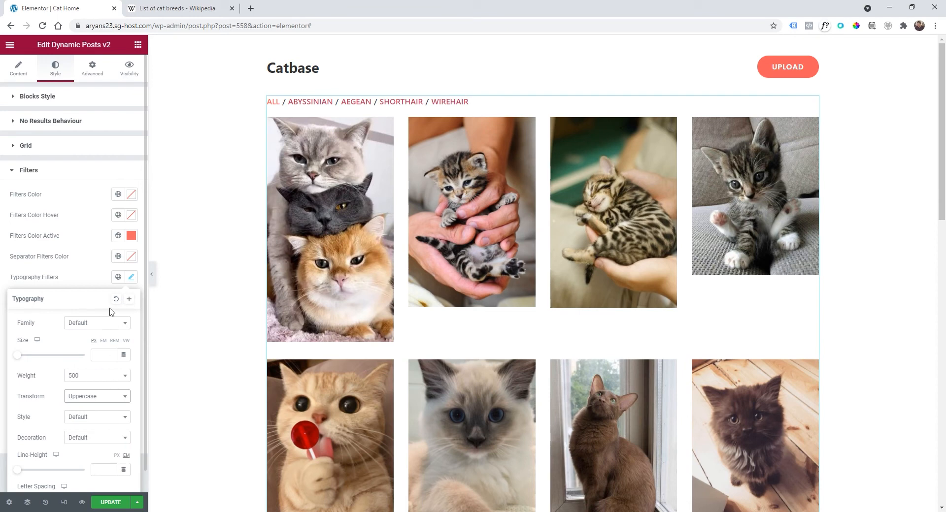
{"action": "left_click", "coordinate": [87, 284]}
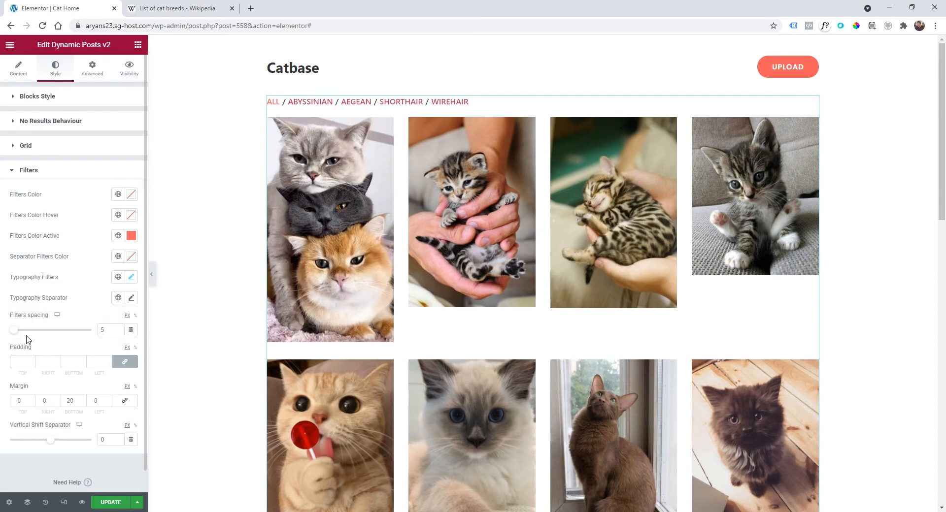
Increase the filters spacing to 22 px and set the normal filters color to black, #000000.
{"action": "left_click_drag", "start_coordinate": [15, 337], "coordinate": [29, 337]}
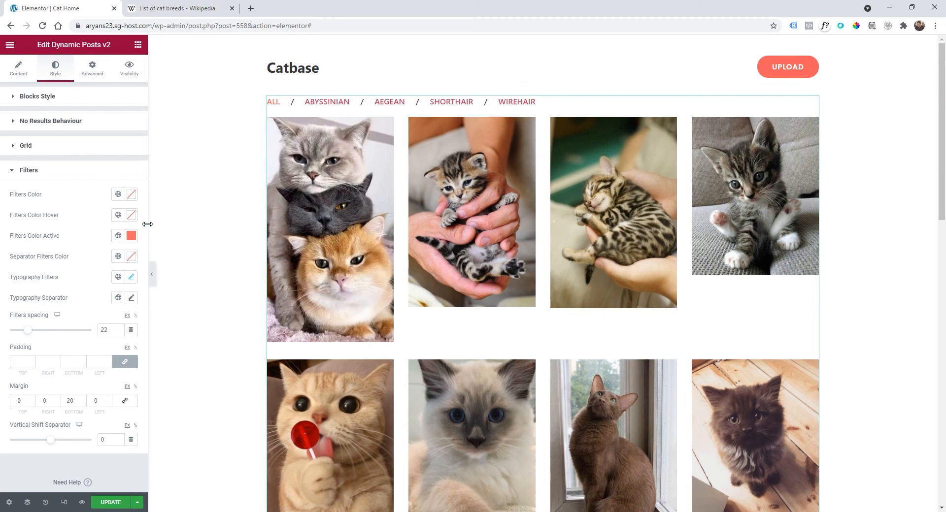
{"action": "left_click", "coordinate": [131, 194]}
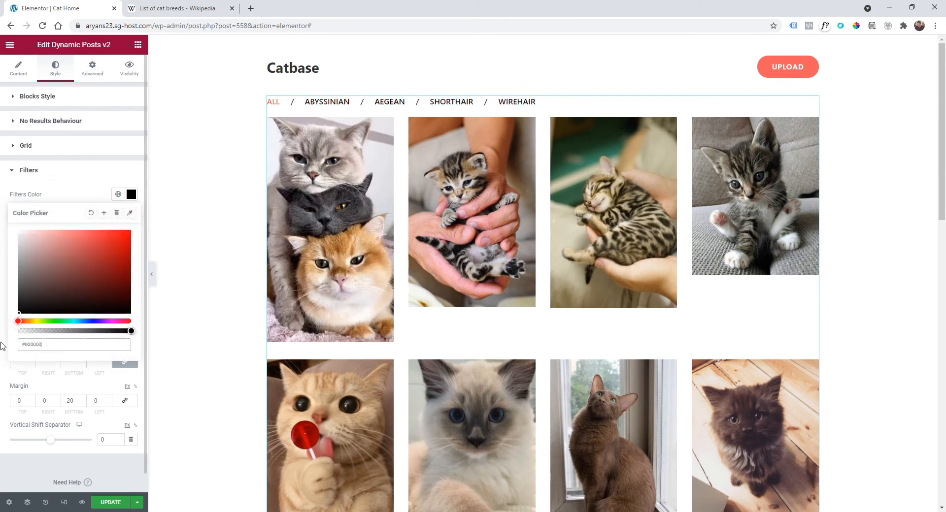
{"action": "left_click", "coordinate": [86, 198]}
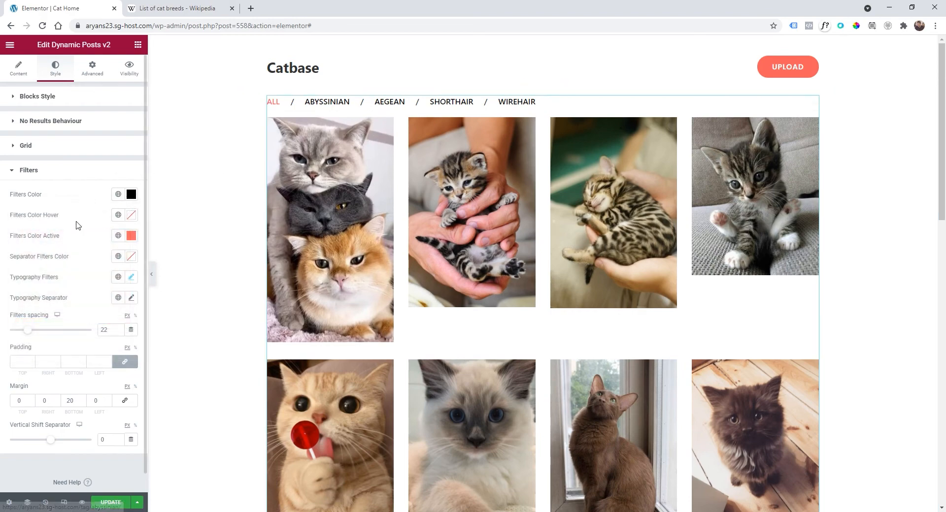
Set the hover color of the grid's filters to the same coral red as the active filter color.
{"action": "left_click", "coordinate": [131, 215]}
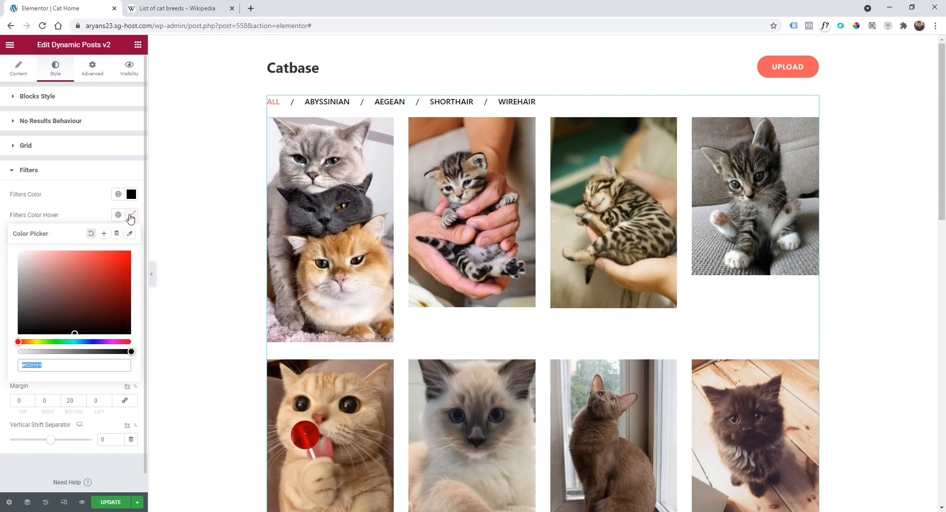
{"action": "left_click", "coordinate": [130, 217]}
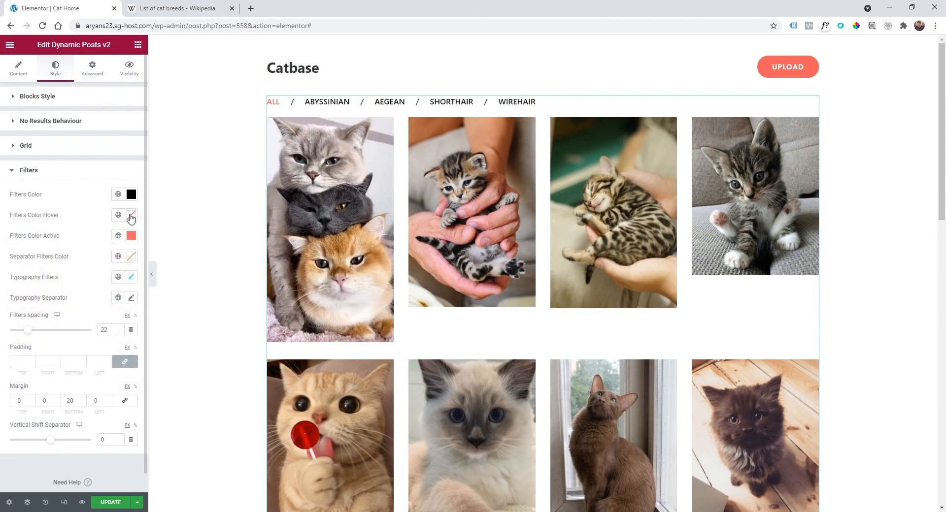
{"action": "left_click", "coordinate": [131, 235]}
{"action": "key", "text": "ctrl+c"}
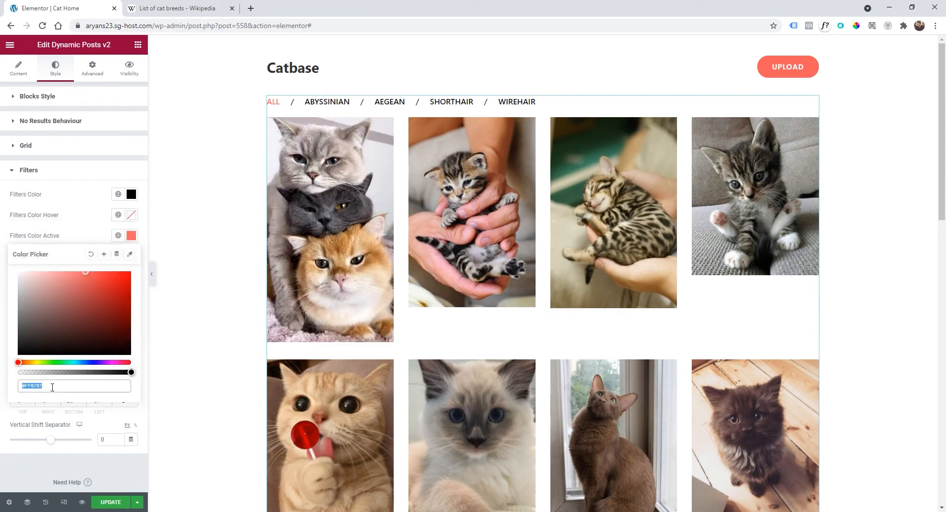
{"action": "left_click", "coordinate": [92, 243]}
{"action": "left_click", "coordinate": [131, 215]}
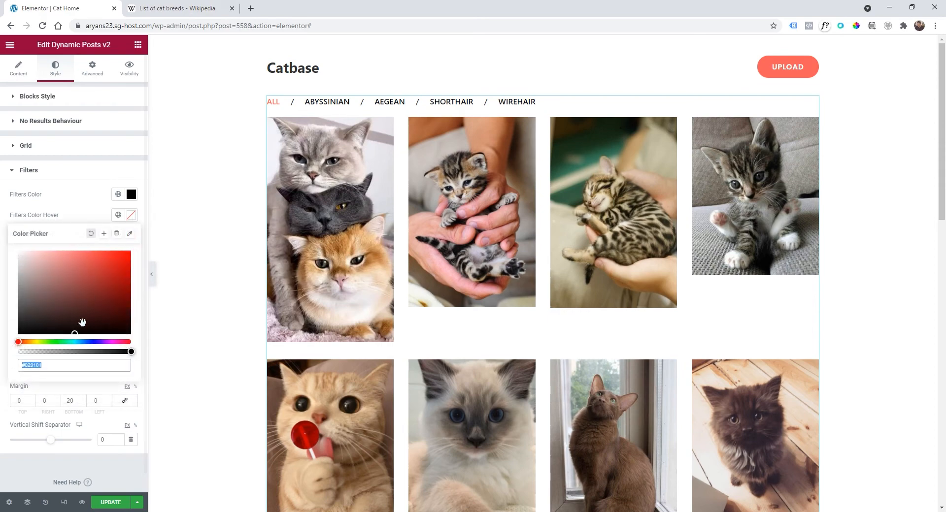
{"action": "key", "text": "ctrl+v"}
{"action": "left_click", "coordinate": [87, 219]}
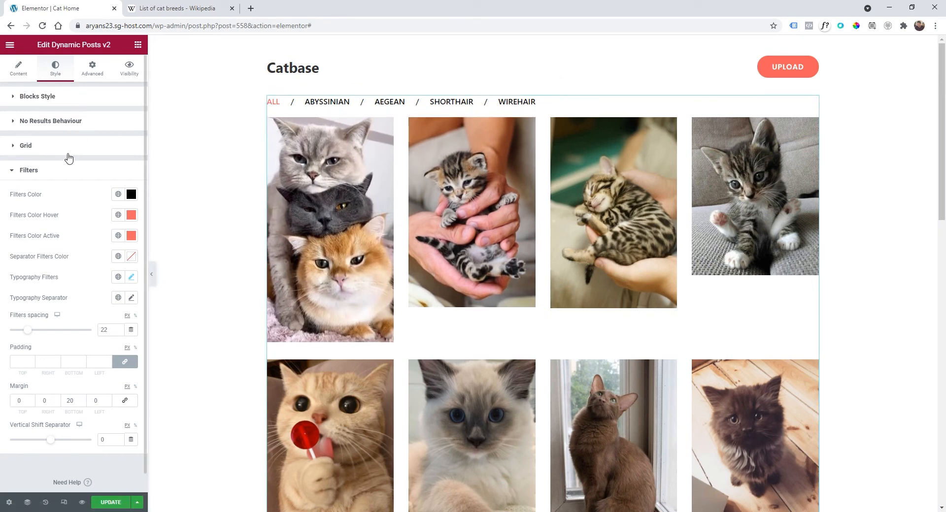
Change the grid type of the Dynamic Posts widget from Flex to Masonry.
{"action": "left_click", "coordinate": [64, 172]}
{"action": "left_click", "coordinate": [52, 150]}
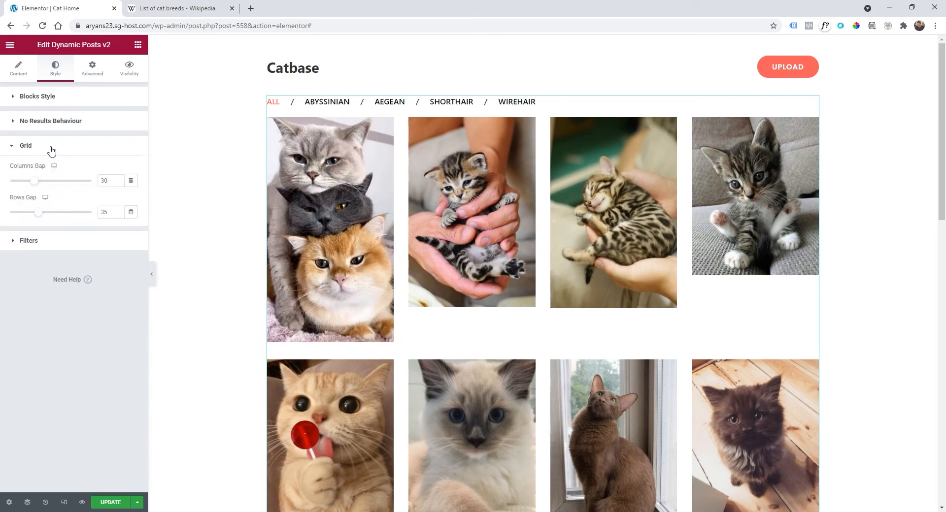
{"action": "left_click", "coordinate": [49, 101]}
{"action": "left_click", "coordinate": [18, 69]}
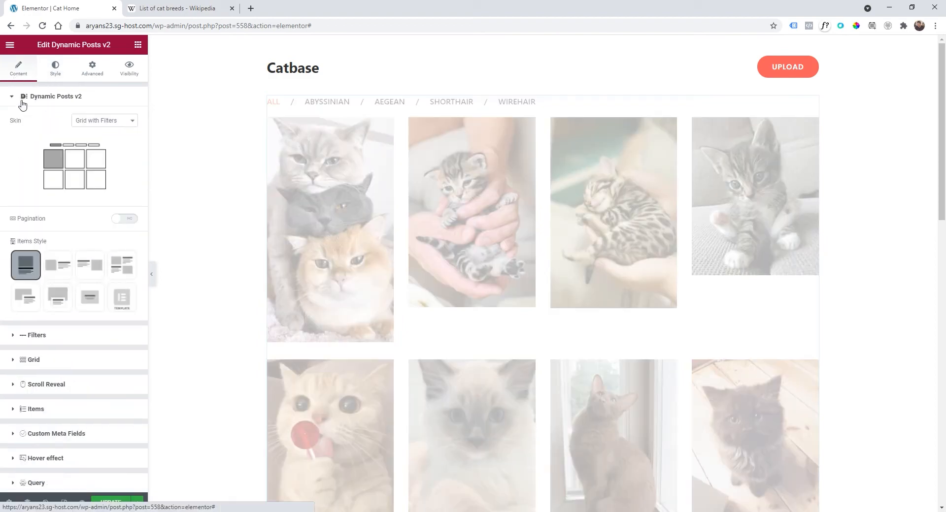
{"action": "scroll", "coordinate": [126, 283], "scroll_direction": "down", "scroll_amount": 2}
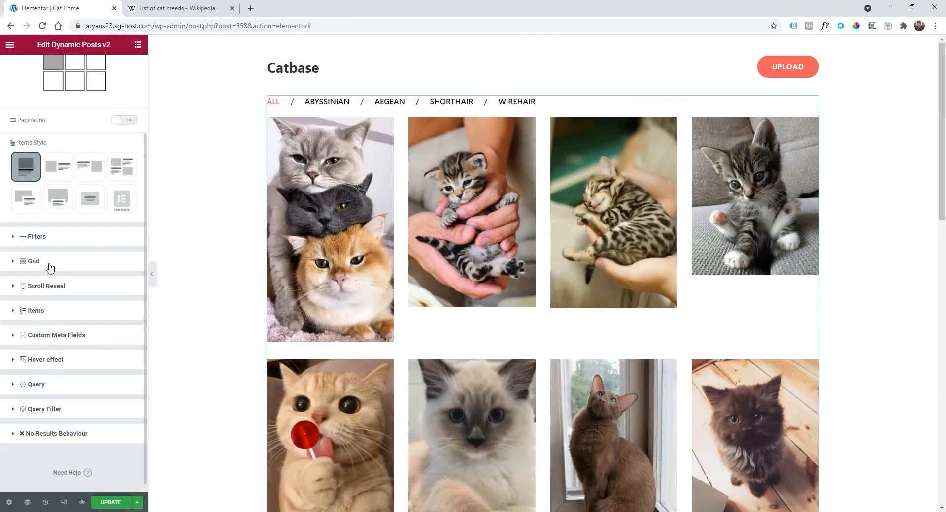
{"action": "left_click", "coordinate": [34, 261]}
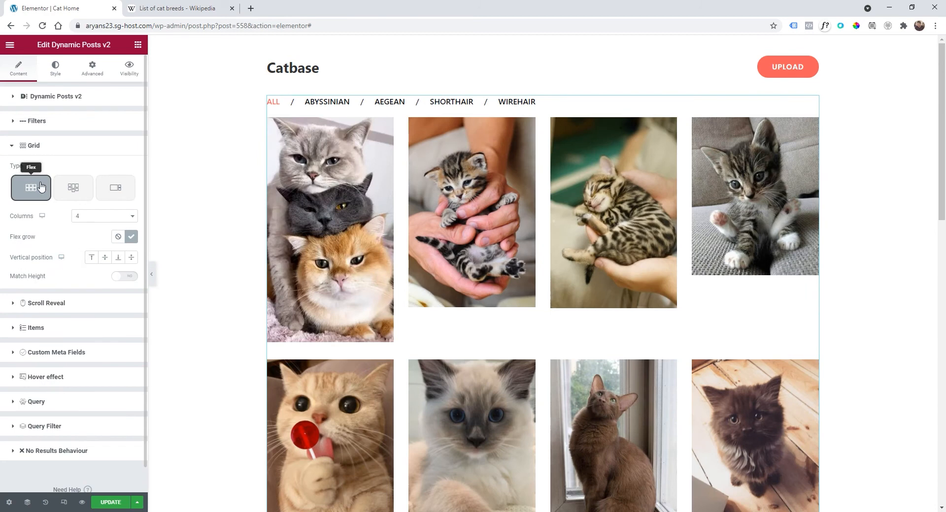
{"action": "left_click", "coordinate": [77, 190]}
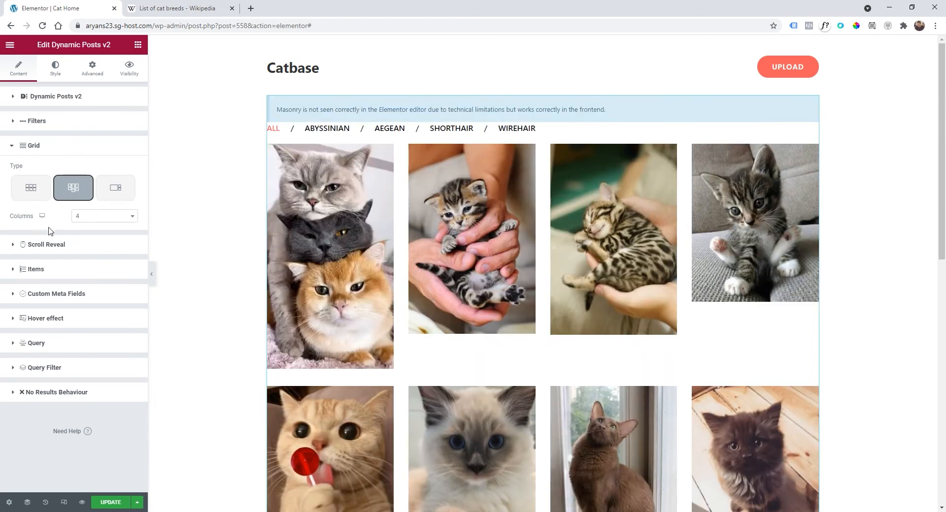
Round the corners of the grid's Featured Image item with a border radius.
{"action": "left_click", "coordinate": [85, 278]}
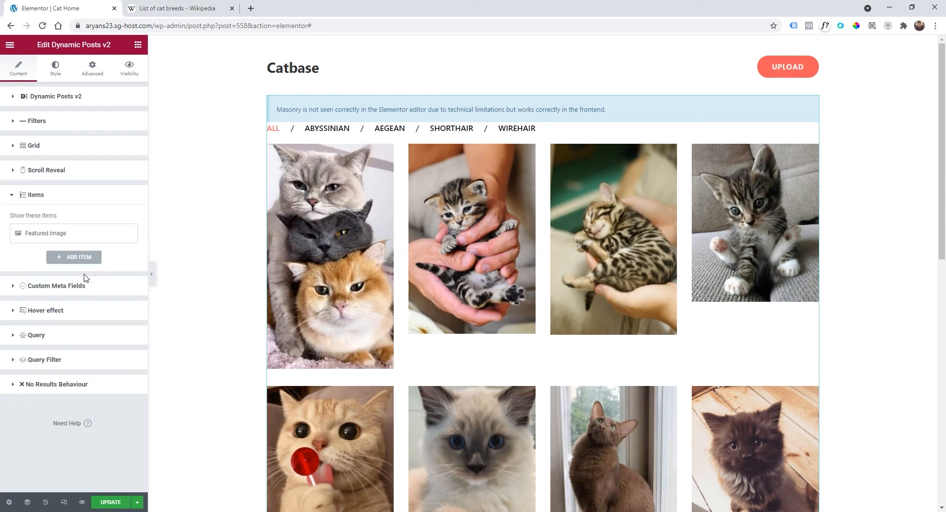
{"action": "left_click", "coordinate": [58, 235]}
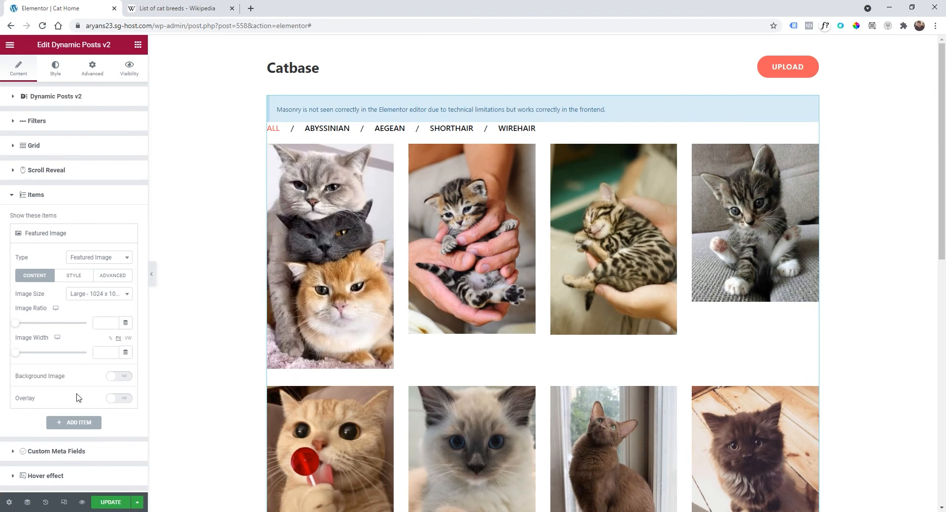
{"action": "scroll", "coordinate": [76, 398], "scroll_direction": "down", "scroll_amount": 1}
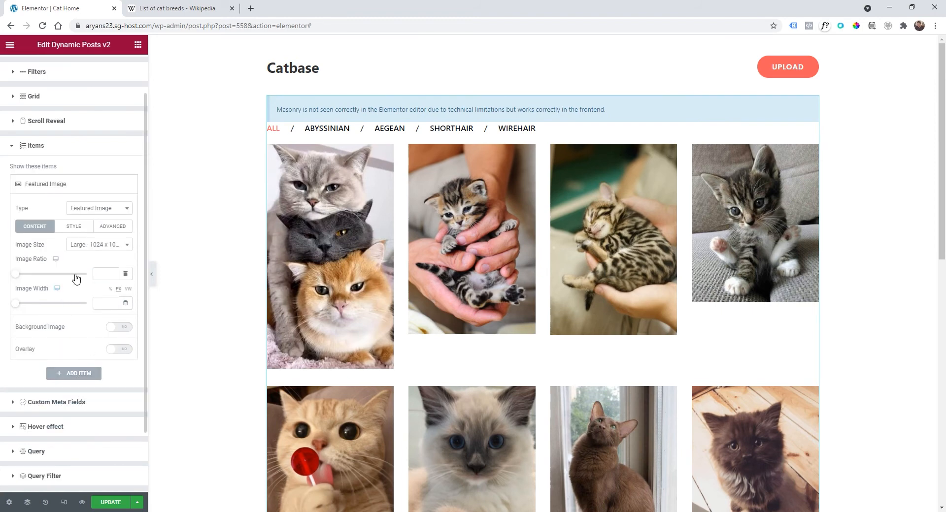
{"action": "left_click", "coordinate": [69, 229]}
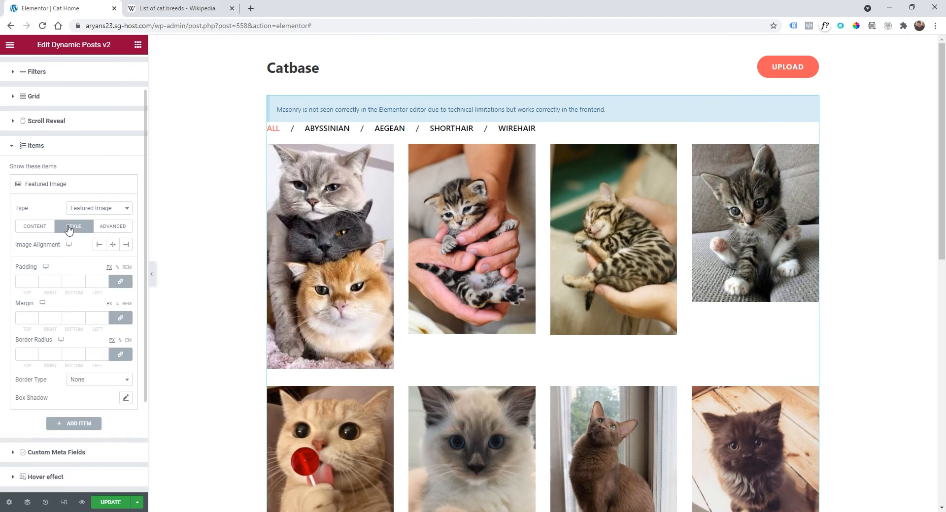
{"action": "left_click", "coordinate": [34, 353]}
Try an overlay with 0.57 opacity on the grid's Featured Image item.
{"action": "left_click", "coordinate": [30, 227]}
{"action": "left_click", "coordinate": [117, 348]}
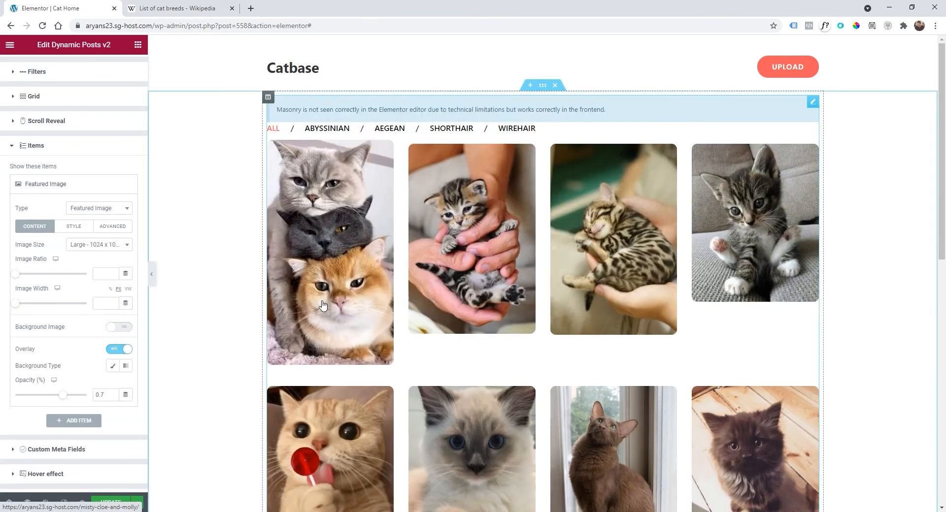
{"action": "left_click", "coordinate": [50, 394]}
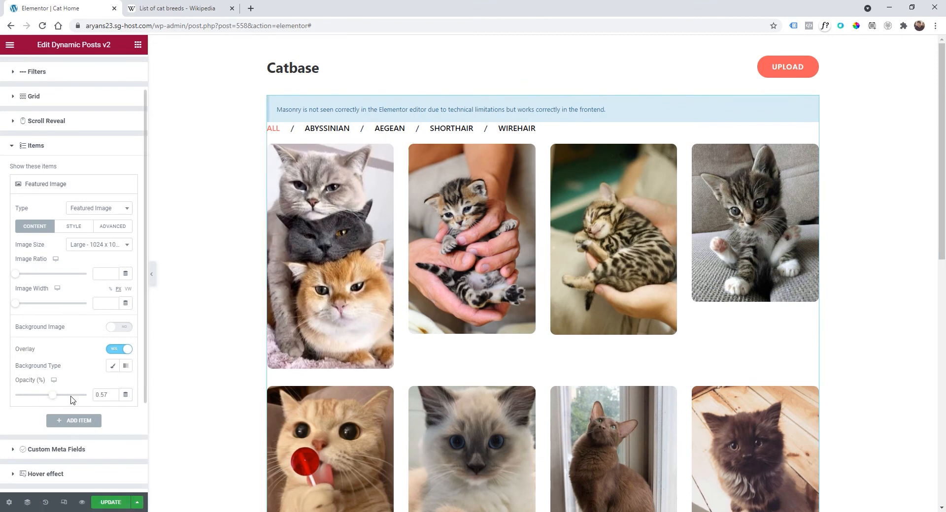
{"action": "left_click", "coordinate": [121, 350]}
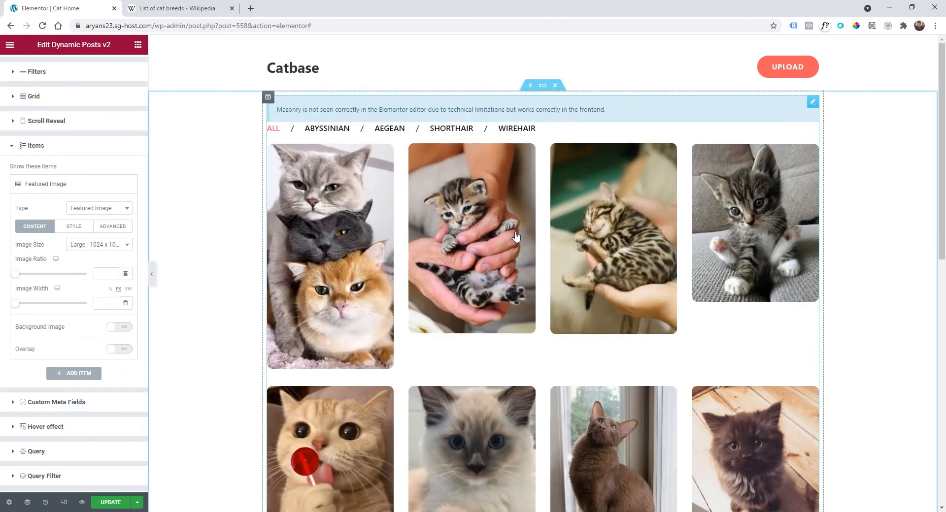
Save the Cat Home page and open it on the live site.
{"action": "left_click", "coordinate": [99, 501]}
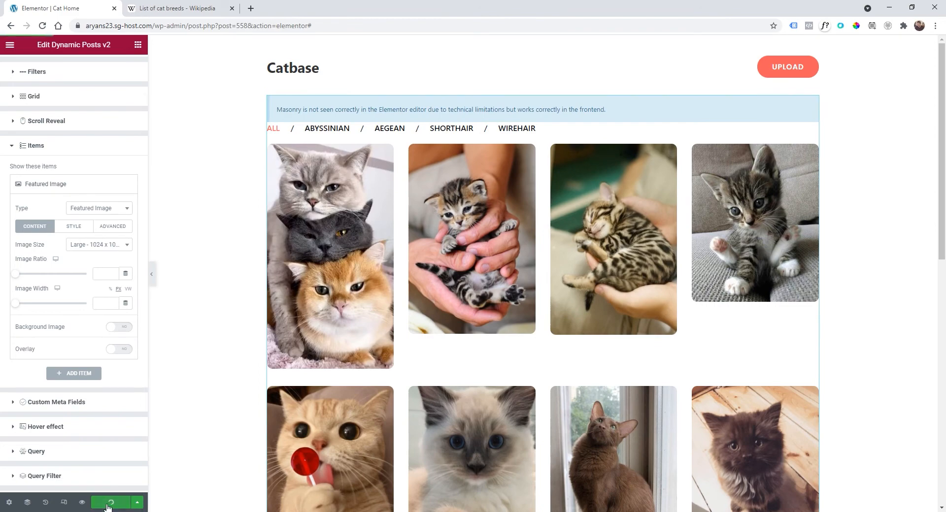
{"action": "left_click", "coordinate": [10, 45]}
{"action": "left_click", "coordinate": [60, 216]}
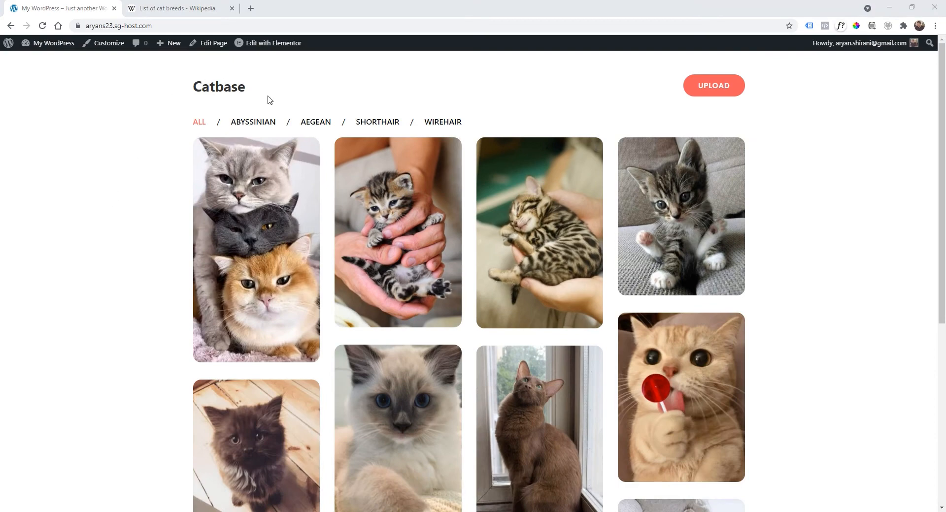
Test the Abyssinian, Aegean, Shorthair and Wirehair filters on the live grid, ending on All.
{"action": "left_click", "coordinate": [265, 123]}
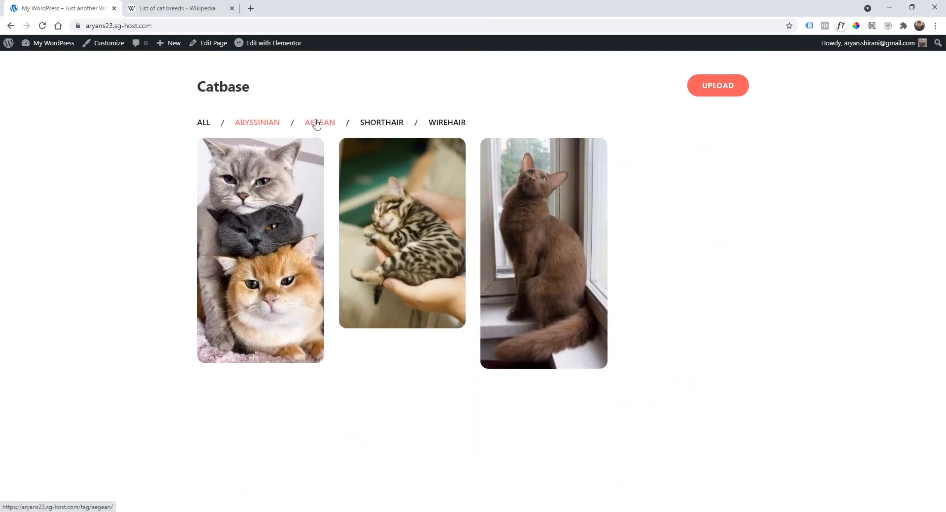
{"action": "left_click", "coordinate": [317, 124]}
{"action": "left_click", "coordinate": [372, 123]}
{"action": "left_click", "coordinate": [436, 122]}
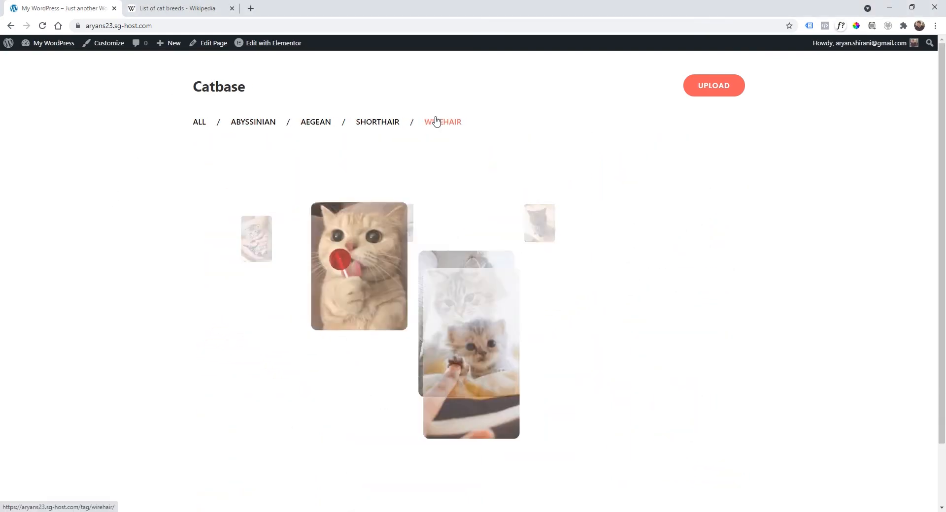
{"action": "left_click", "coordinate": [199, 124]}
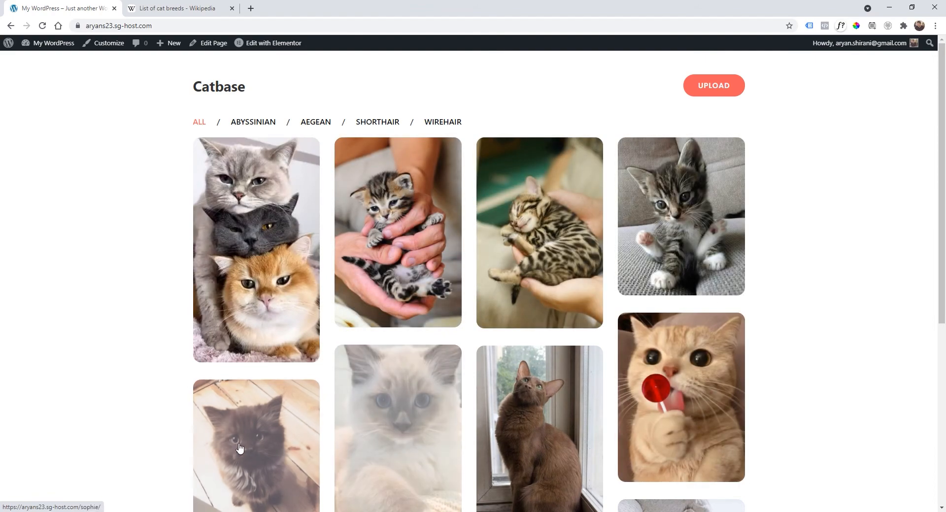
Look over the full masonry grid and open the Misty, Cloe and Molly post from its picture.
{"action": "scroll", "coordinate": [276, 284], "scroll_direction": "down", "scroll_amount": 2}
{"action": "scroll", "coordinate": [277, 284], "scroll_direction": "down", "scroll_amount": 2}
{"action": "scroll", "coordinate": [422, 289], "scroll_direction": "up", "scroll_amount": 4}
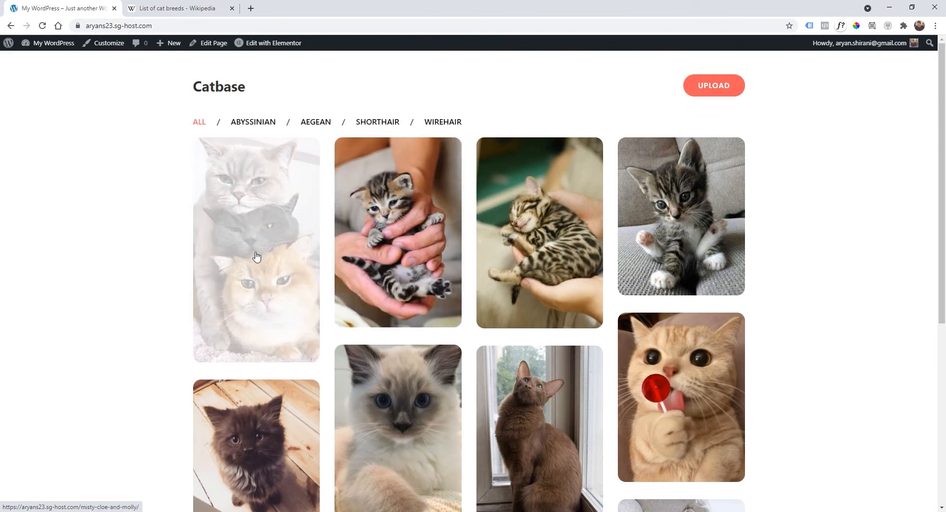
{"action": "left_click", "coordinate": [268, 203]}
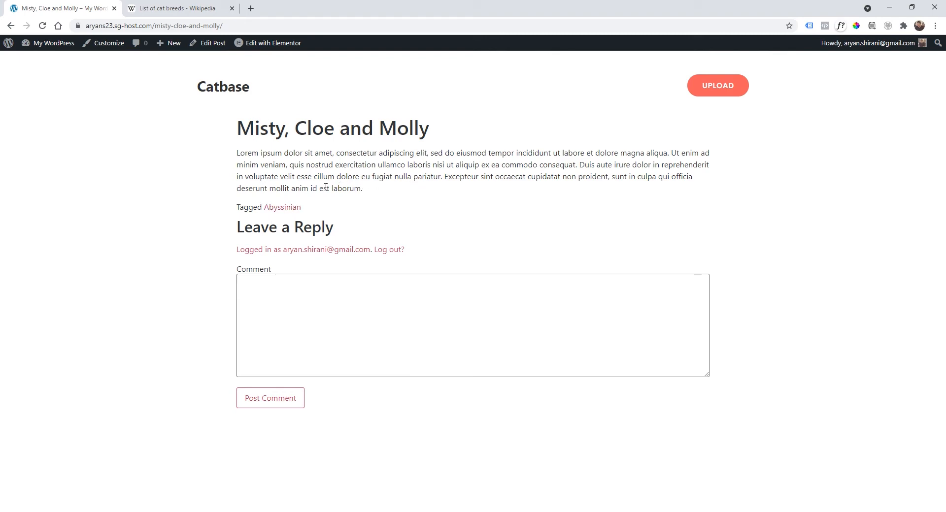
Go to the WordPress dashboard and open the Theme Builder templates.
{"action": "left_click", "coordinate": [22, 45]}
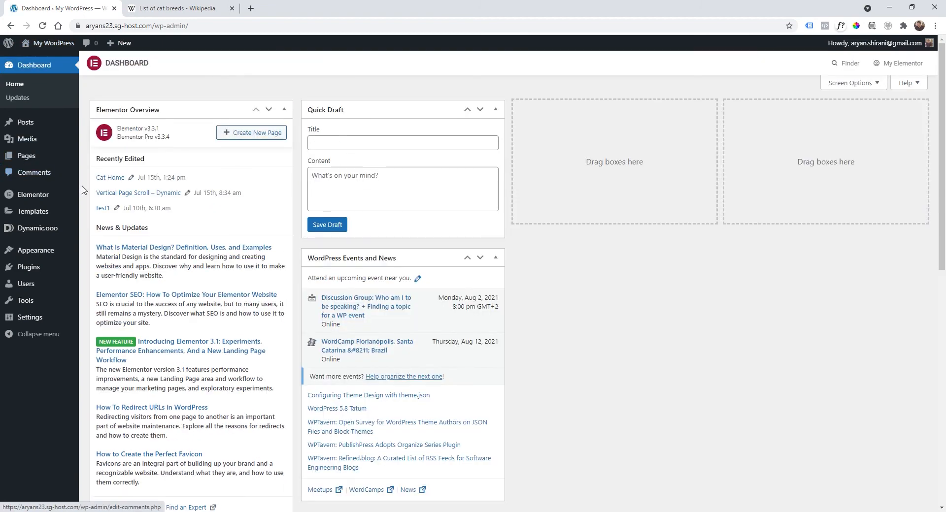
{"action": "mouse_move", "coordinate": [46, 211]}
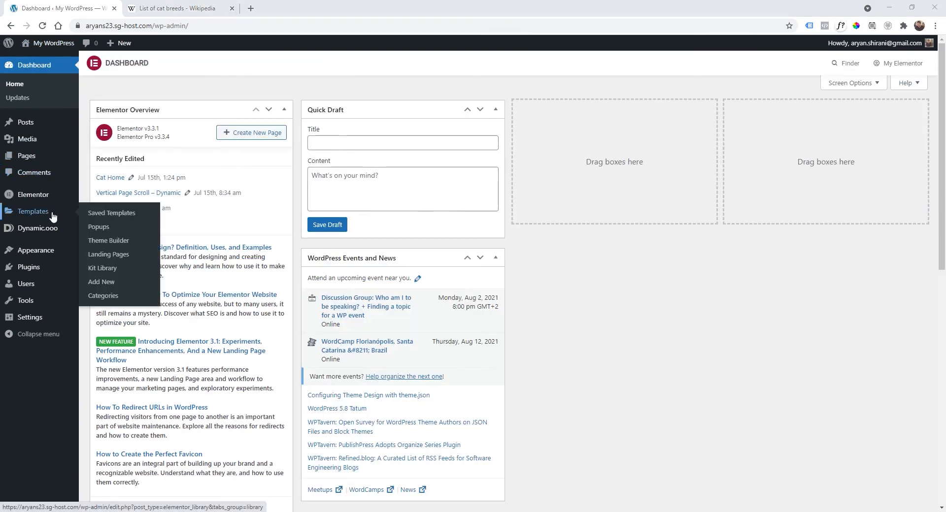
{"action": "left_click", "coordinate": [105, 242]}
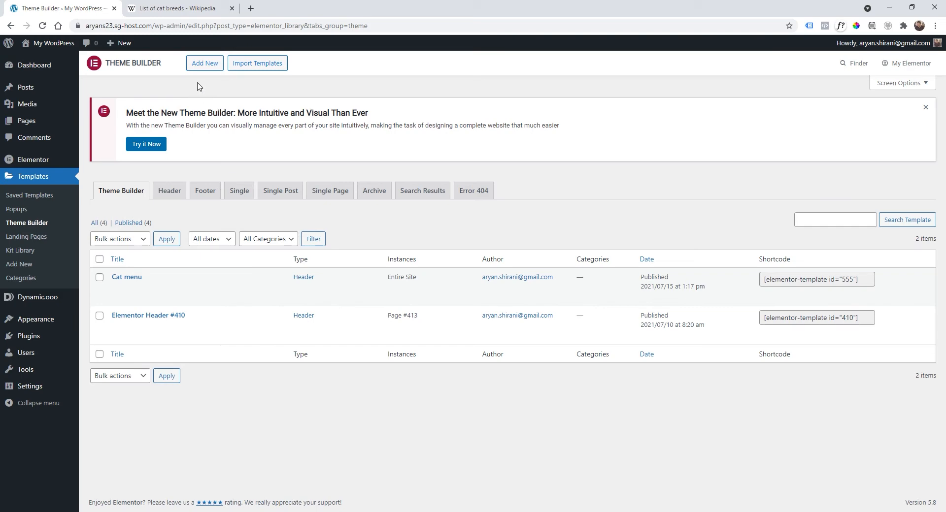
Create a new Single Post template named "Single picture".
{"action": "left_click", "coordinate": [202, 68]}
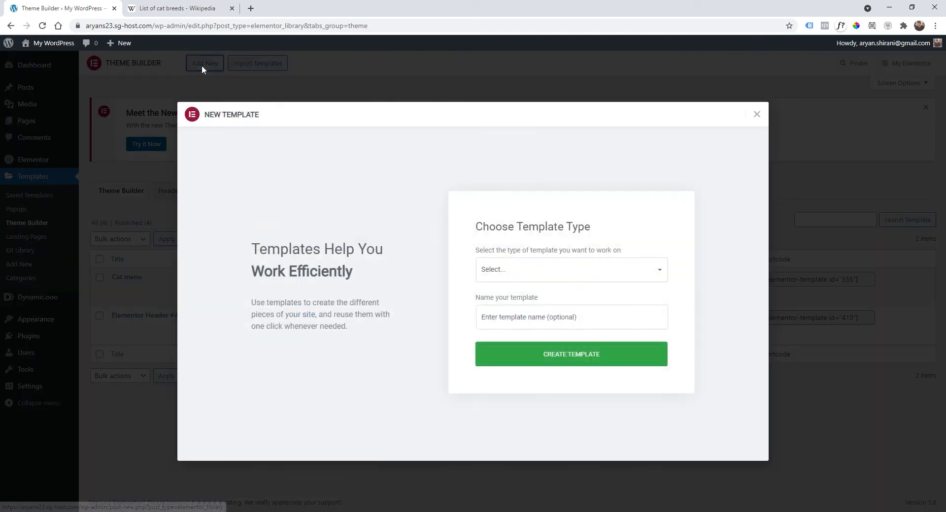
{"action": "left_click", "coordinate": [525, 269]}
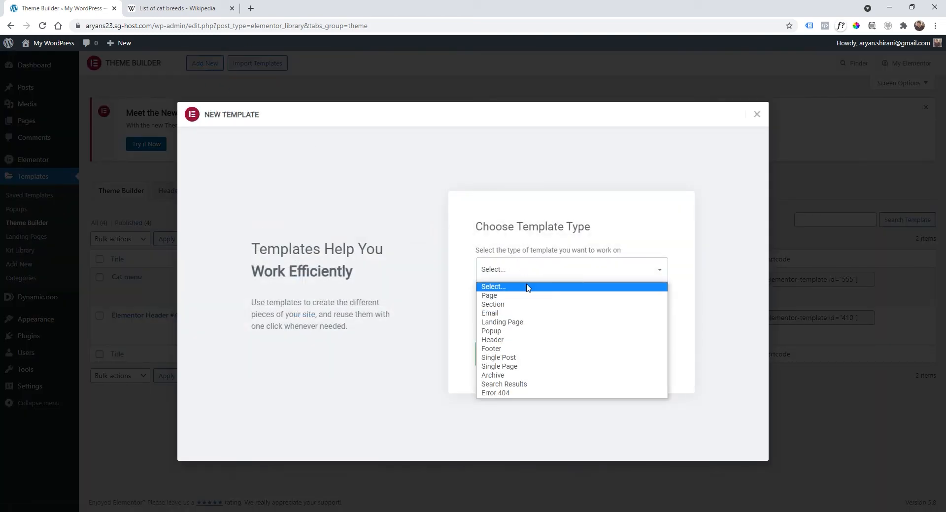
{"action": "left_click", "coordinate": [518, 358]}
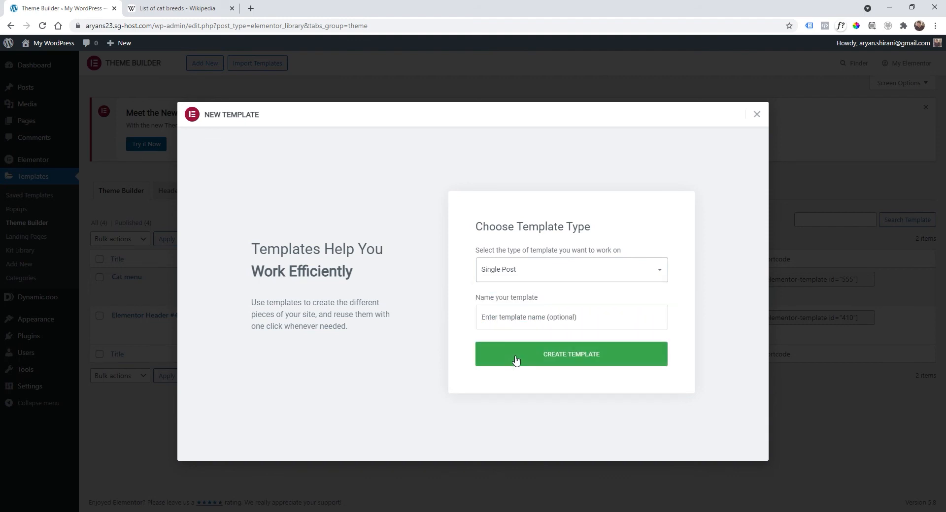
{"action": "left_click", "coordinate": [516, 322]}
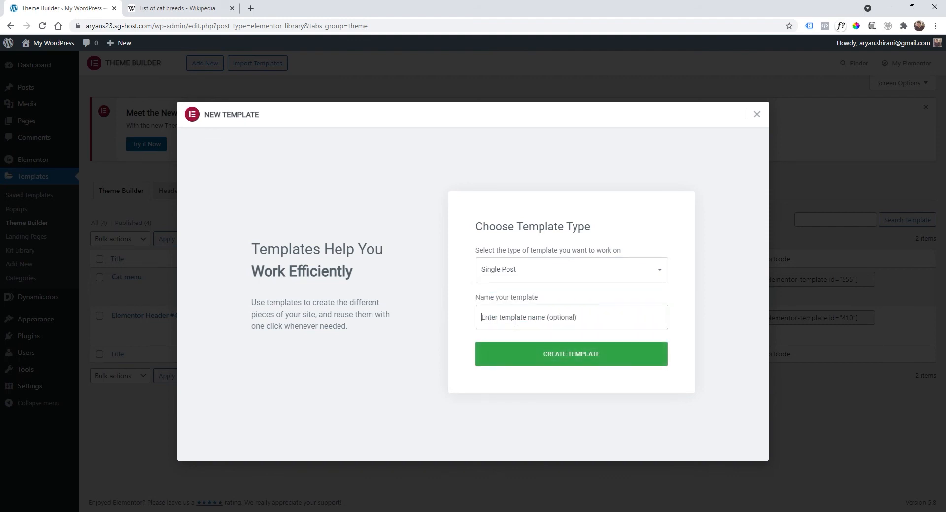
{"action": "type", "text": "Single picture"}
{"action": "left_click", "coordinate": [541, 356]}
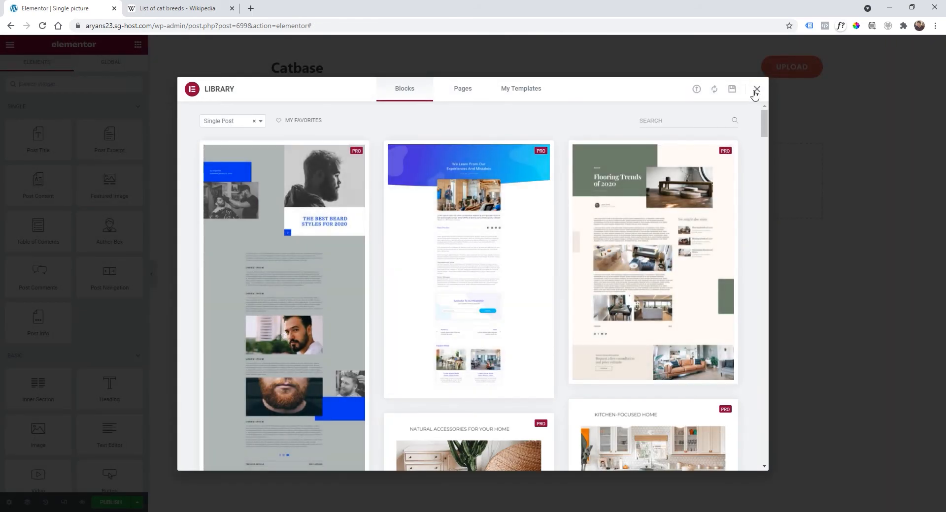
Dismiss the template library and add a section with two equal columns to the blank template.
{"action": "left_click", "coordinate": [755, 89]}
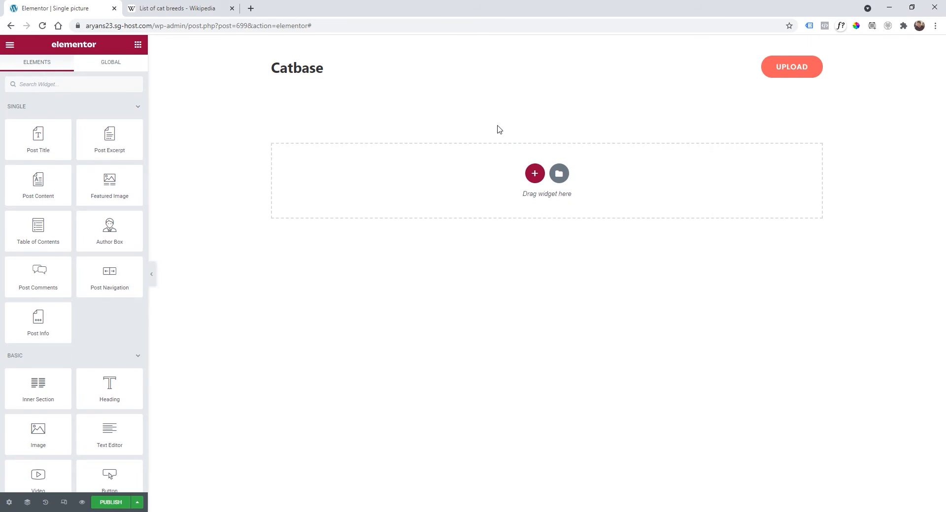
{"action": "left_click", "coordinate": [534, 175]}
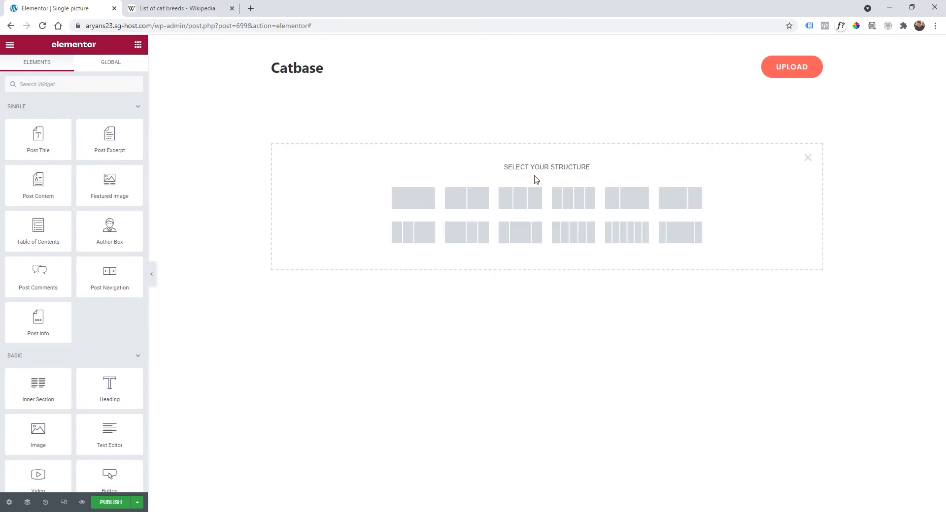
{"action": "left_click", "coordinate": [468, 198]}
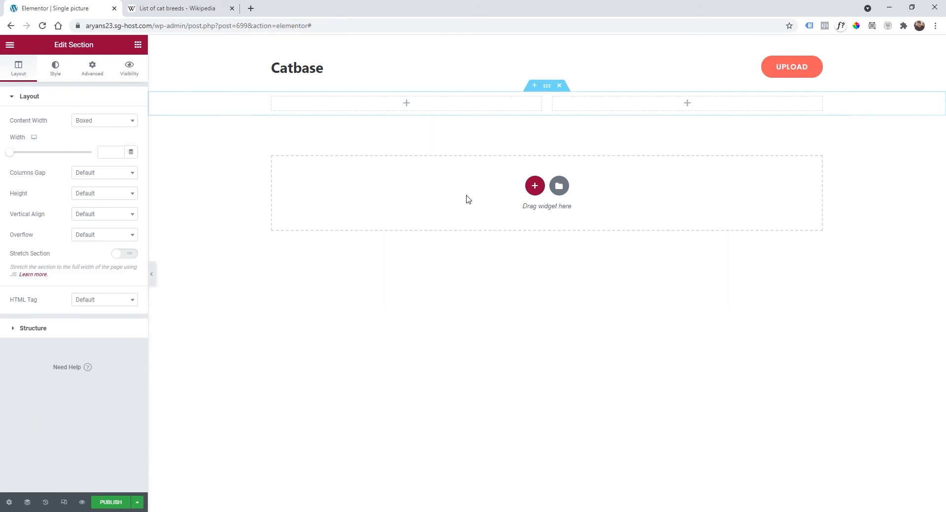
Add a Featured Image to the left column, using the Full image size and a width of 60%.
{"action": "left_click", "coordinate": [407, 104]}
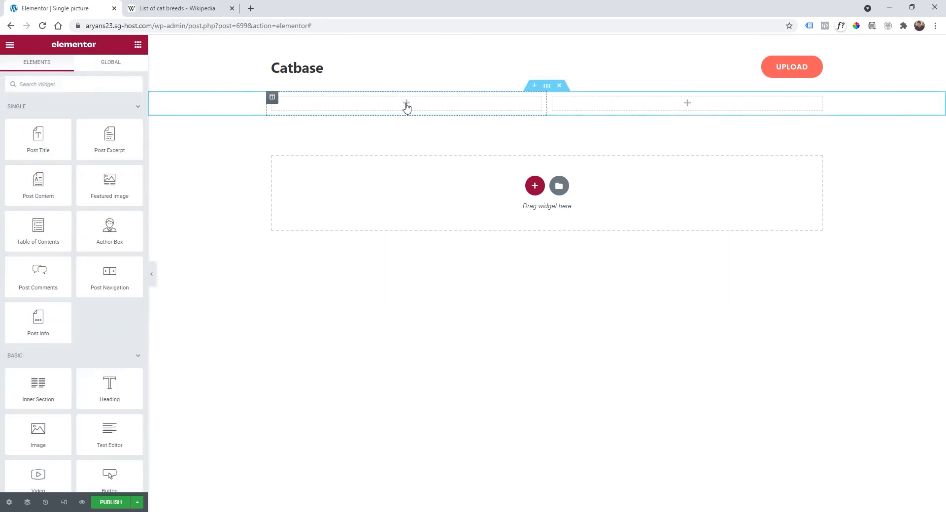
{"action": "left_click_drag", "start_coordinate": [99, 186], "coordinate": [367, 112]}
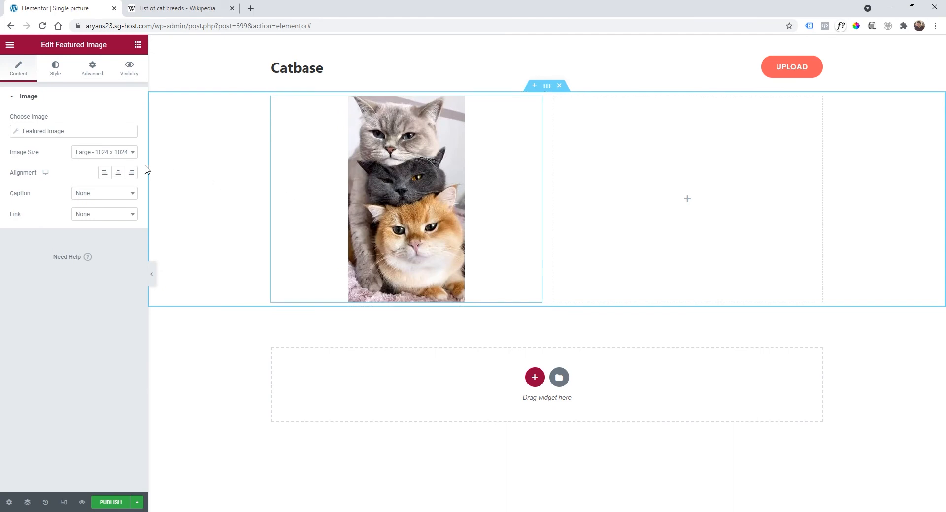
{"action": "left_click", "coordinate": [96, 154]}
{"action": "scroll", "coordinate": [93, 212], "scroll_direction": "down", "scroll_amount": 2}
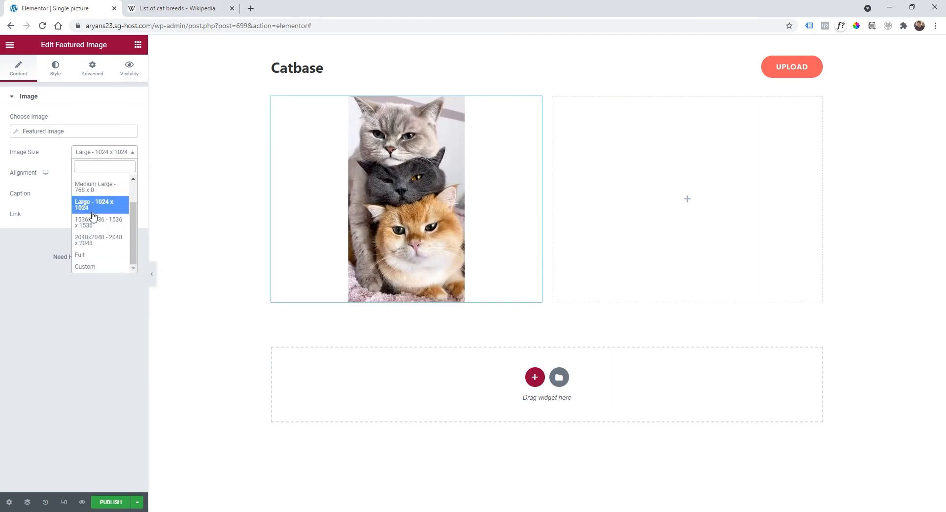
{"action": "left_click", "coordinate": [98, 257]}
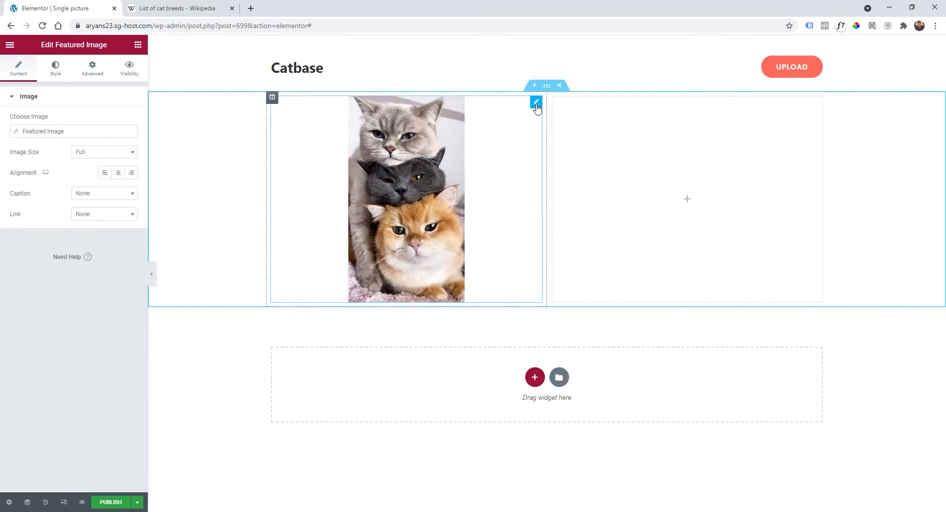
{"action": "left_click", "coordinate": [55, 76]}
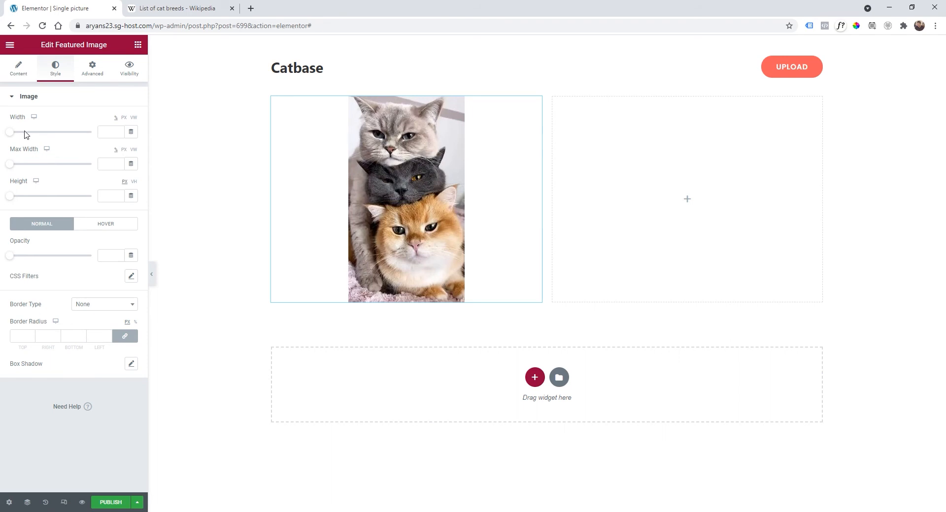
{"action": "left_click_drag", "start_coordinate": [10, 133], "coordinate": [60, 145]}
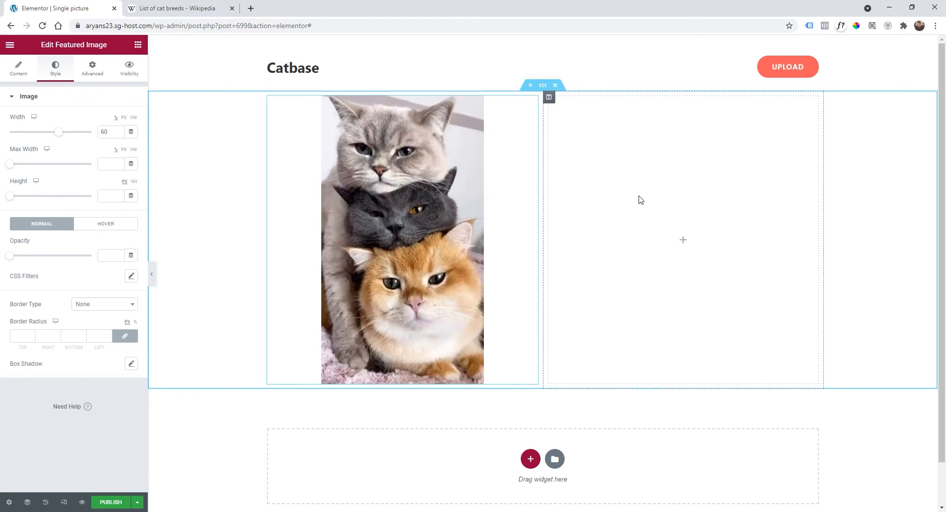
Add a Post Title to the right column and place a Post Content widget beneath it.
{"action": "left_click", "coordinate": [684, 246]}
{"action": "left_click_drag", "start_coordinate": [62, 146], "coordinate": [638, 201]}
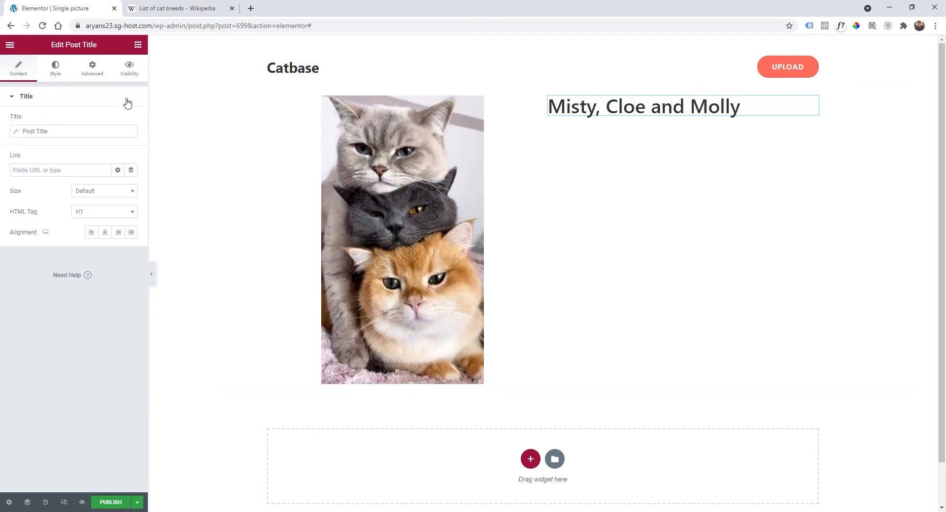
{"action": "left_click", "coordinate": [9, 45]}
{"action": "left_click", "coordinate": [10, 47]}
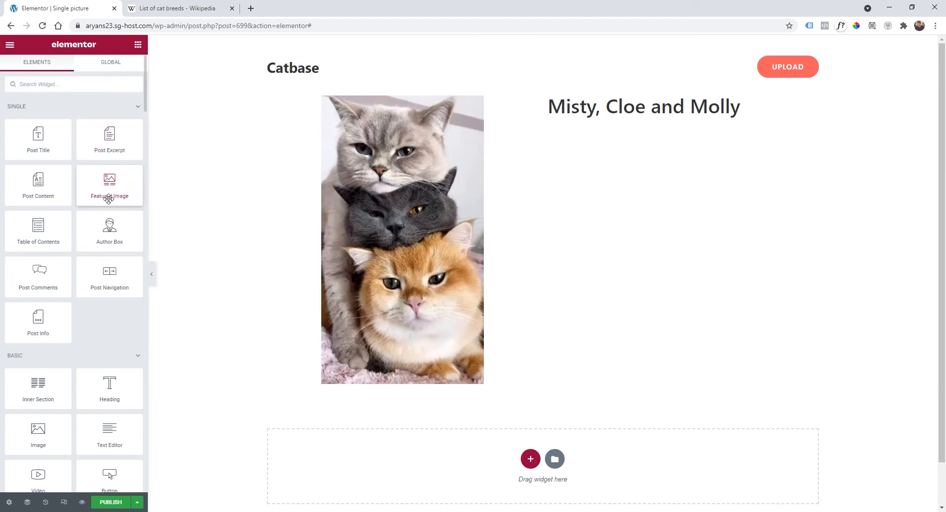
{"action": "left_click_drag", "start_coordinate": [38, 186], "coordinate": [645, 114]}
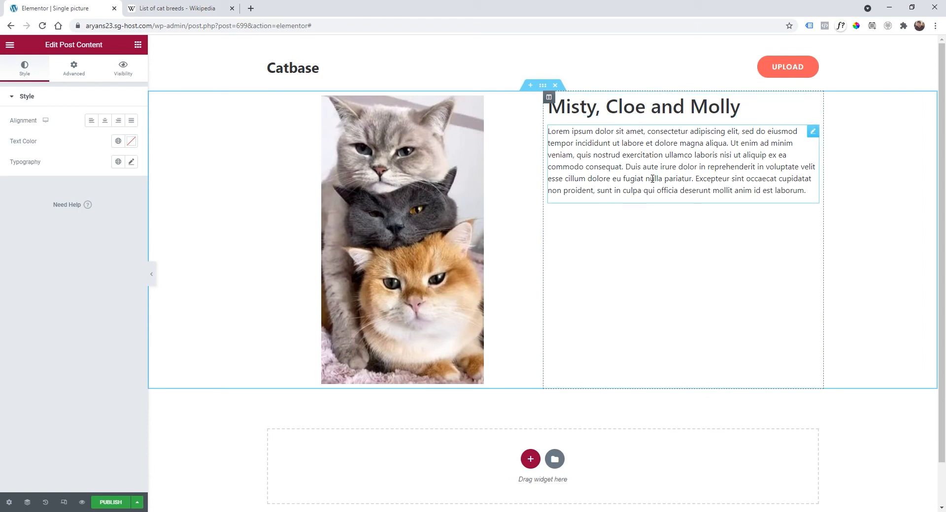
Find the Share Buttons widget and place it beneath the post content in the right column.
{"action": "left_click", "coordinate": [11, 49]}
{"action": "left_click", "coordinate": [10, 49]}
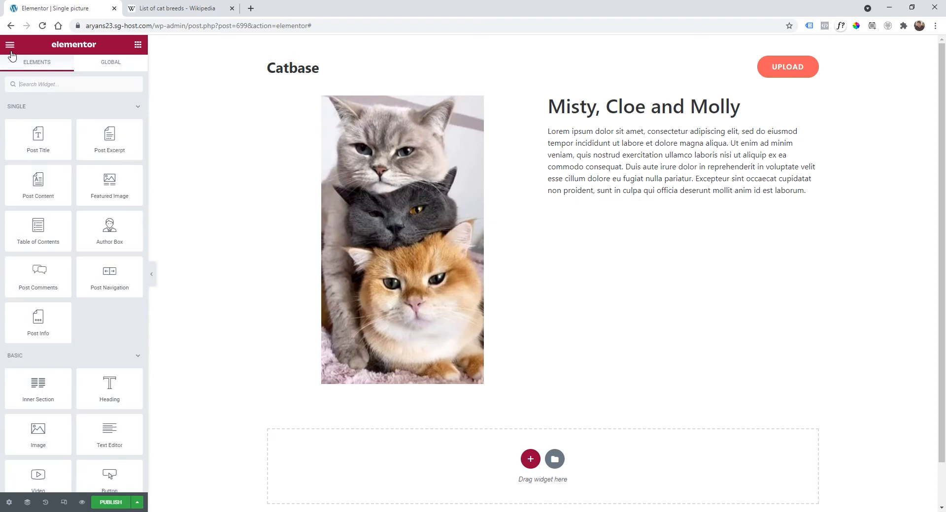
{"action": "left_click", "coordinate": [49, 81]}
{"action": "type", "text": "share"}
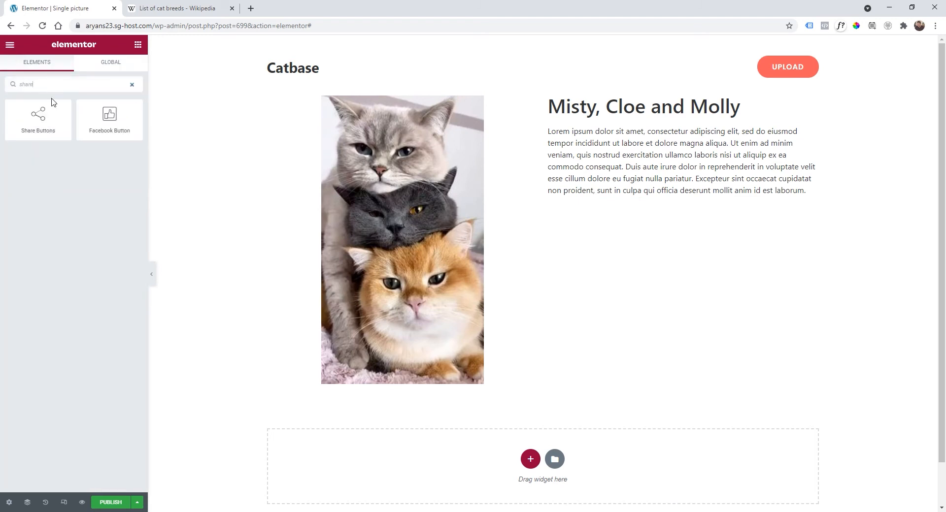
{"action": "left_click_drag", "start_coordinate": [53, 102], "coordinate": [651, 186]}
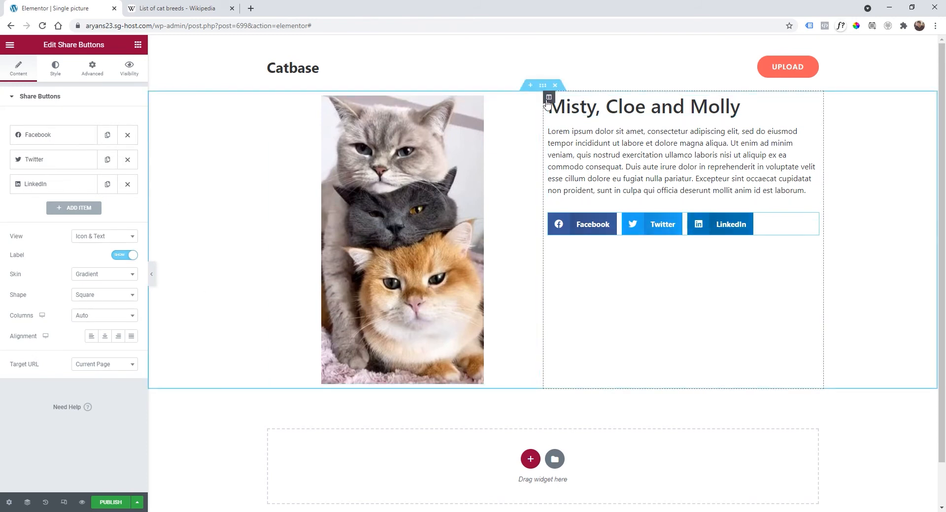
Set the right column's vertical alignment to Middle.
{"action": "left_click", "coordinate": [550, 99]}
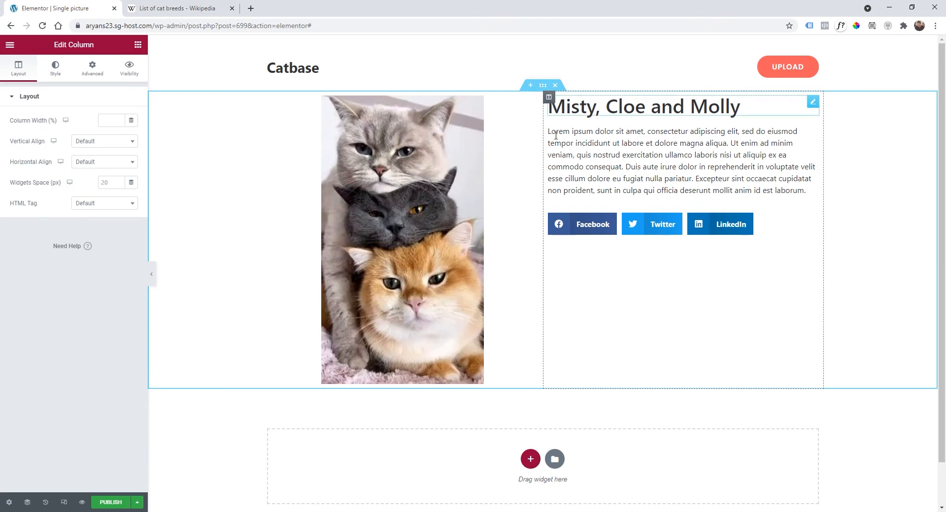
{"action": "left_click", "coordinate": [96, 141]}
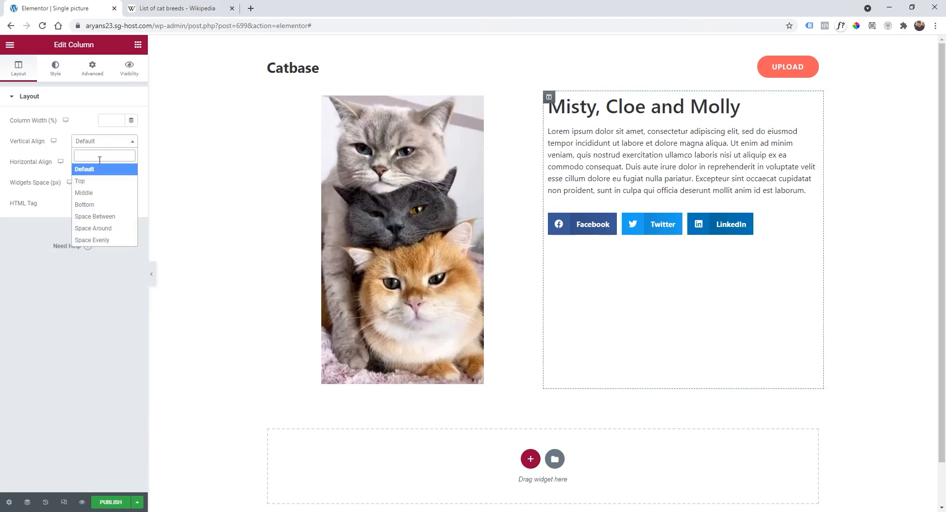
{"action": "left_click", "coordinate": [98, 193]}
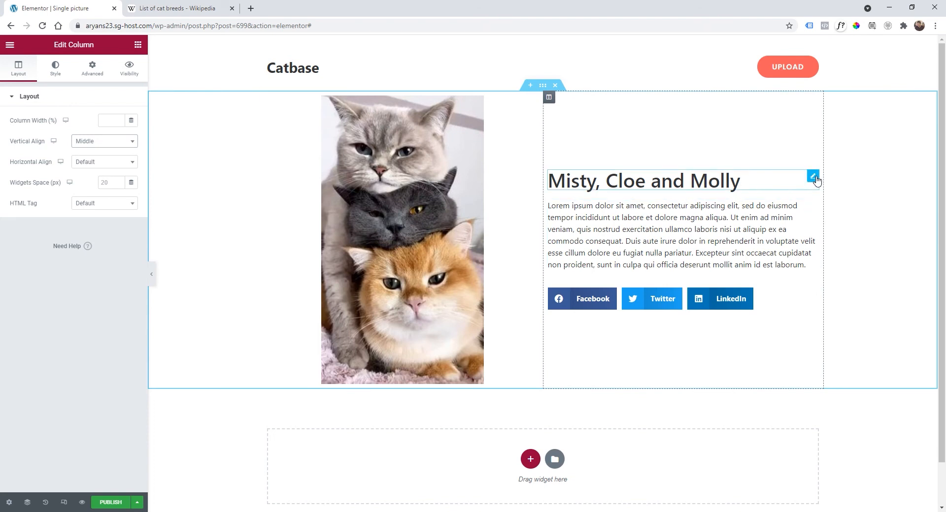
Set the post title's font size to 2.3 rem in its typography settings.
{"action": "left_click", "coordinate": [814, 178]}
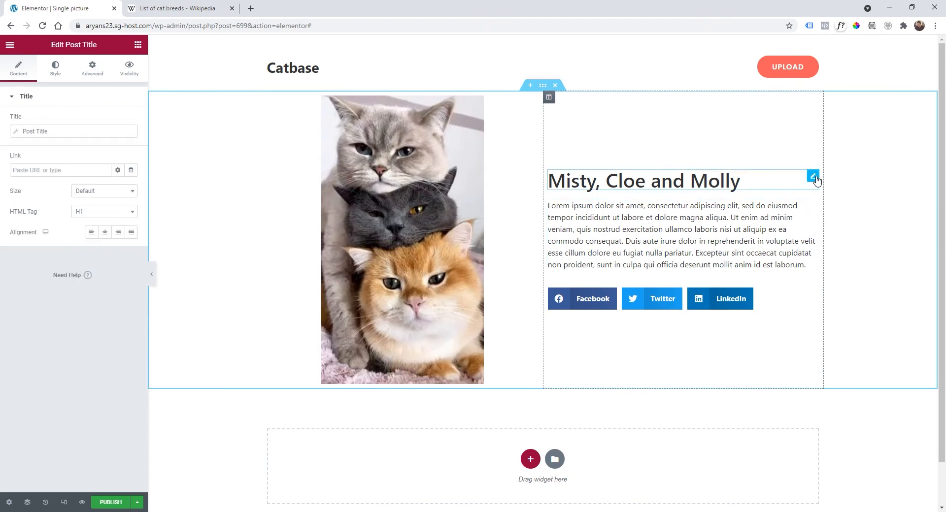
{"action": "left_click", "coordinate": [52, 75]}
{"action": "left_click", "coordinate": [132, 142]}
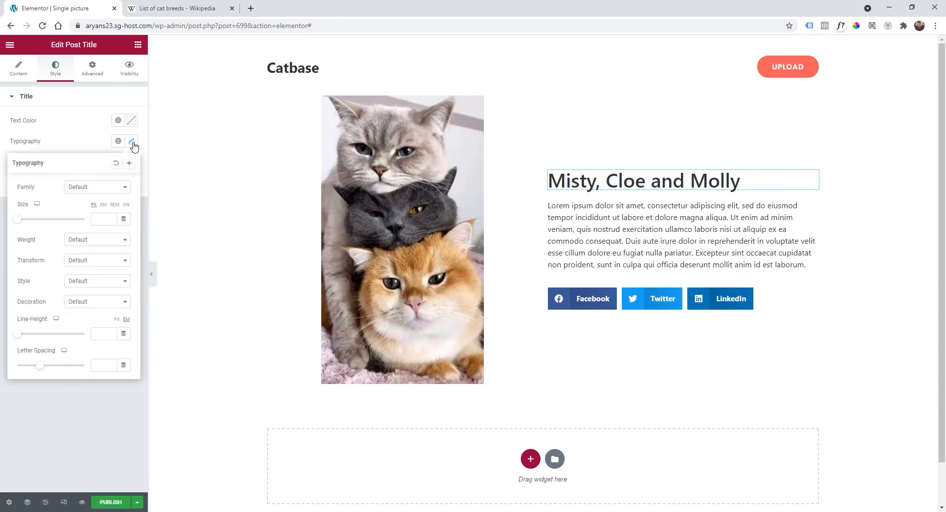
{"action": "left_click", "coordinate": [115, 204]}
{"action": "left_click_drag", "start_coordinate": [16, 220], "coordinate": [32, 220]}
Try font weights 800 and 600 on the post title and settle on 700.
{"action": "left_click", "coordinate": [89, 240]}
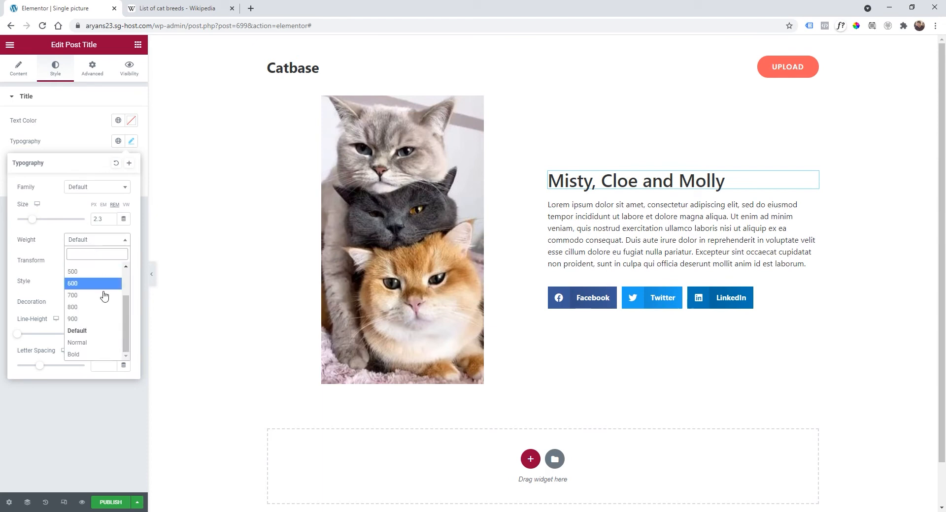
{"action": "left_click", "coordinate": [95, 307]}
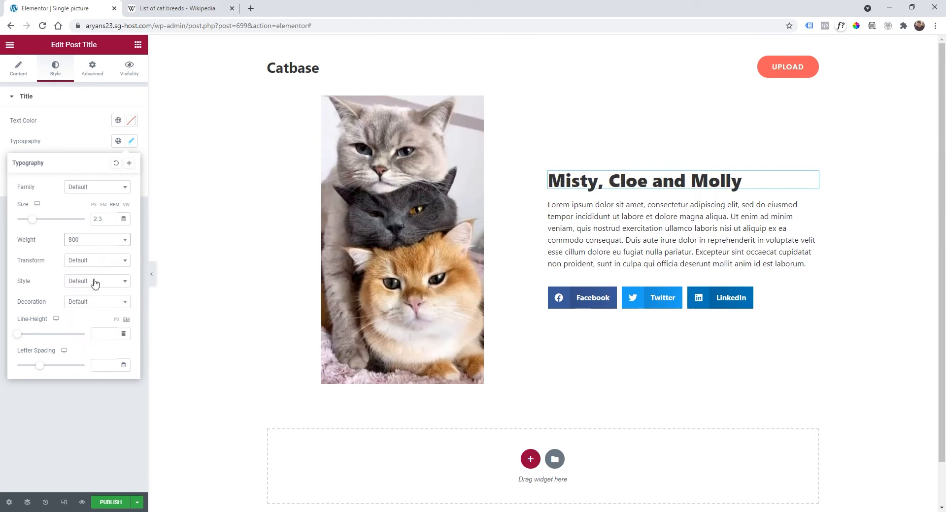
{"action": "left_click", "coordinate": [92, 242]}
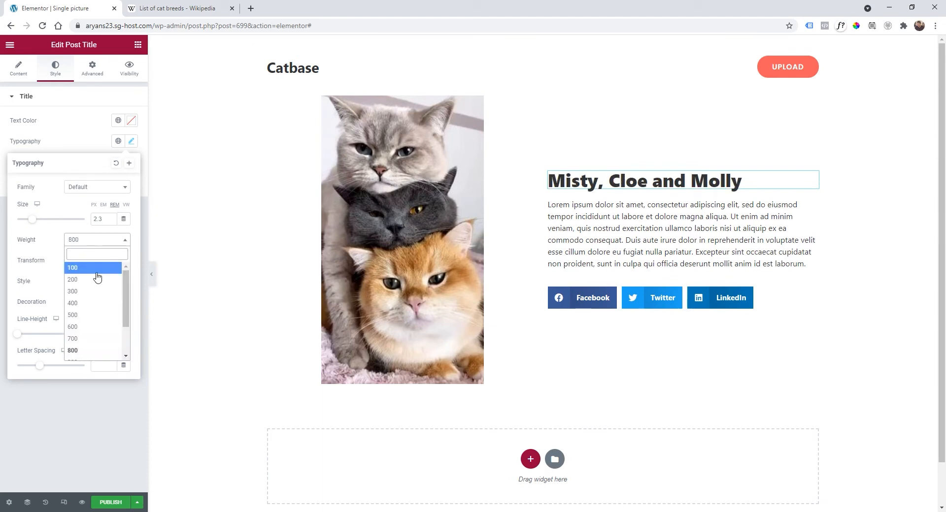
{"action": "left_click", "coordinate": [93, 333]}
{"action": "left_click", "coordinate": [74, 243]}
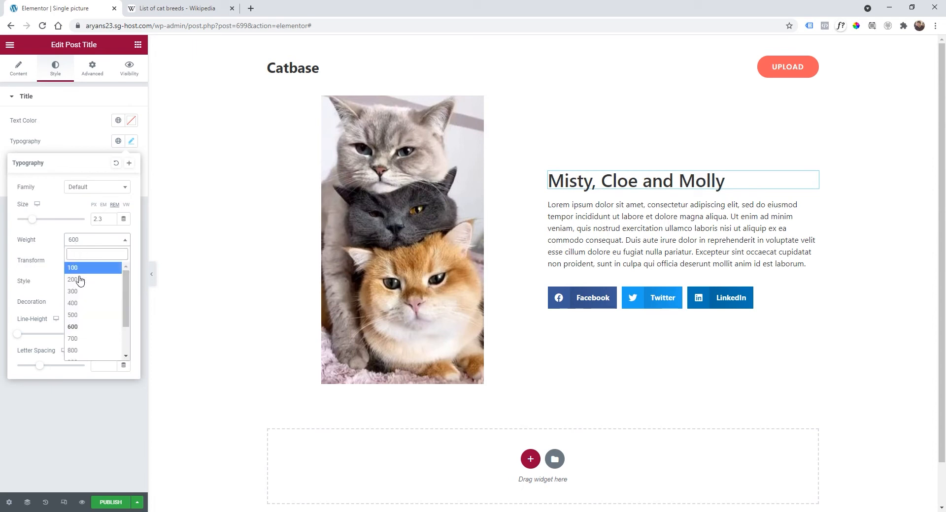
{"action": "left_click", "coordinate": [93, 339]}
Set the post title's font family to Poppins and briefly preview the template at full width.
{"action": "left_click", "coordinate": [93, 190]}
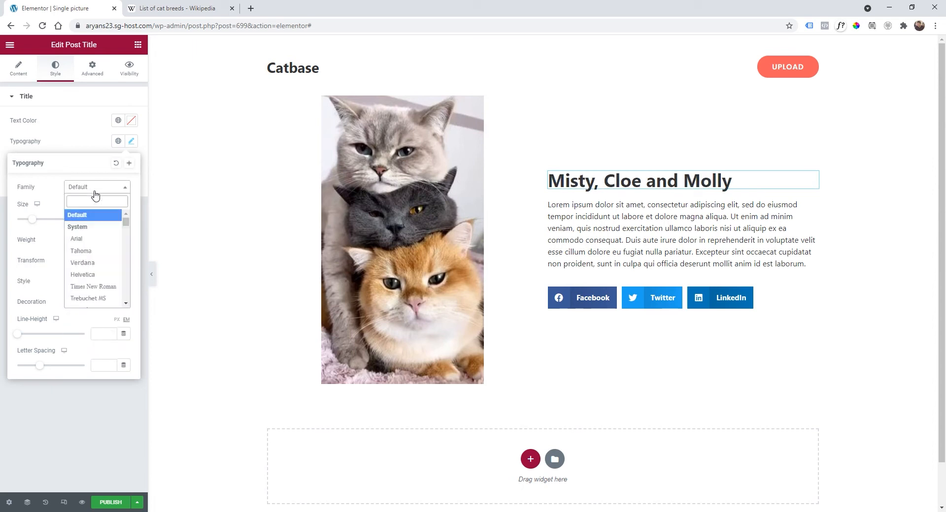
{"action": "type", "text": "poppins"}
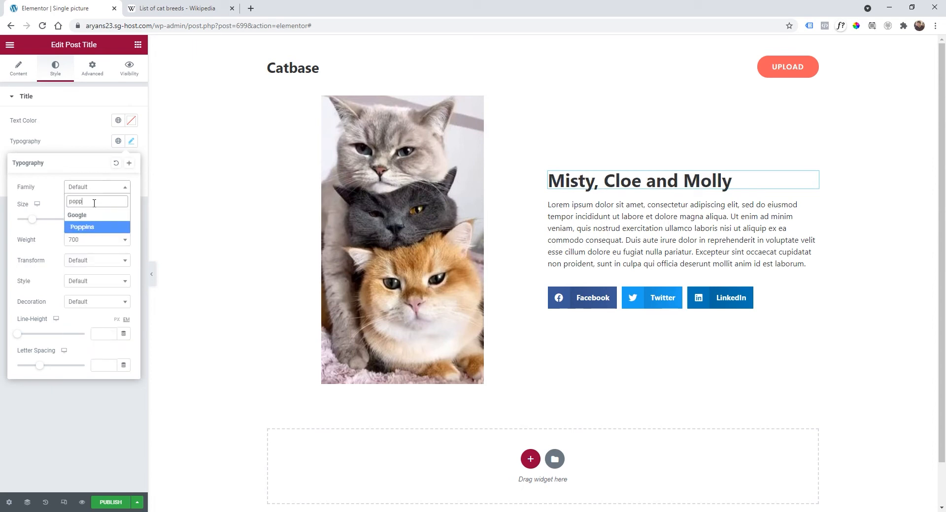
{"action": "key", "text": "Return"}
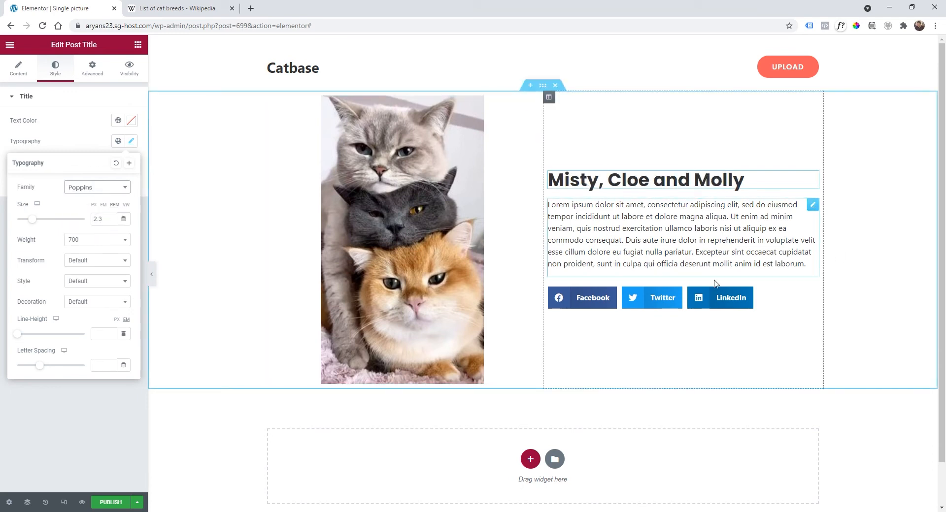
{"action": "left_click", "coordinate": [151, 274]}
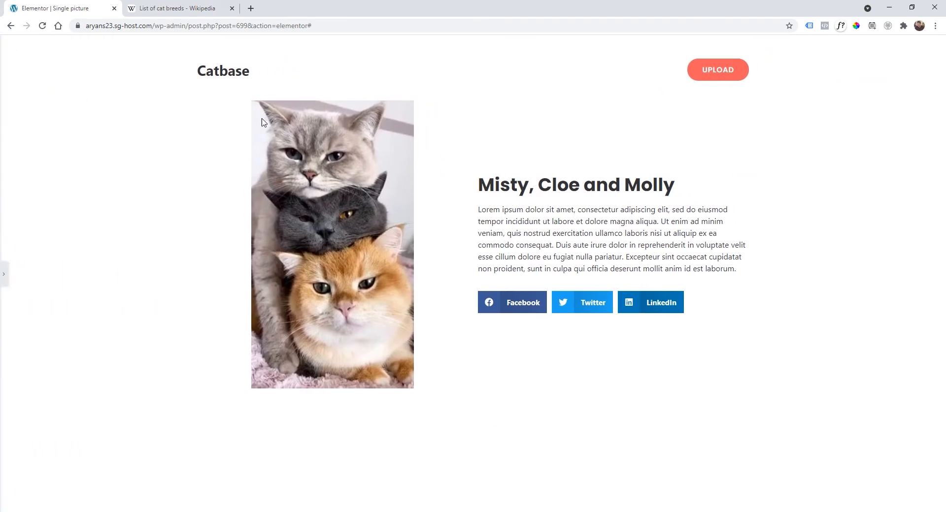
{"action": "left_click", "coordinate": [5, 275]}
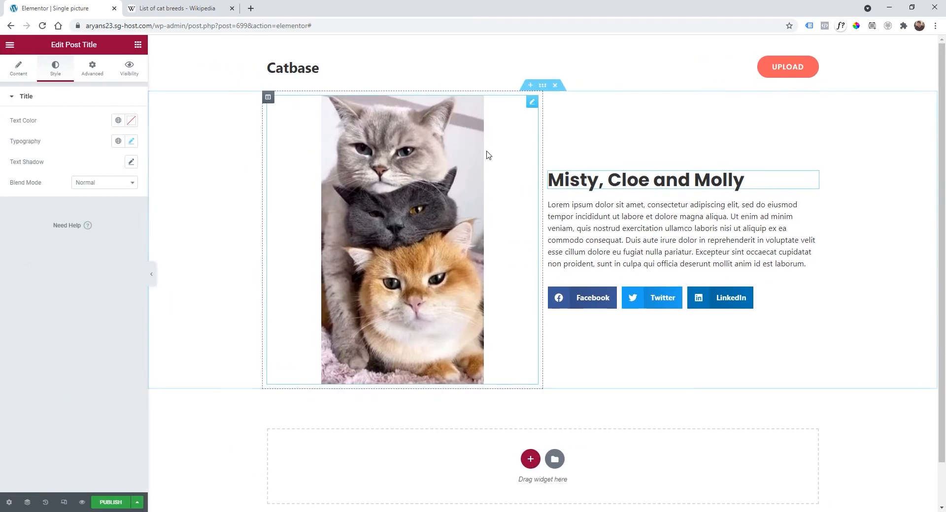
Give the two-column section a margin of 5% at its top and bottom.
{"action": "left_click", "coordinate": [542, 87]}
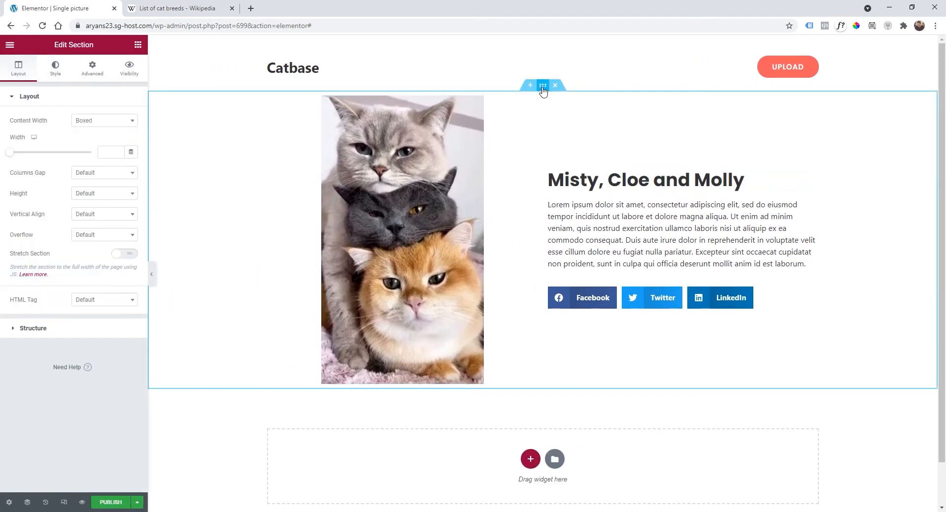
{"action": "left_click", "coordinate": [94, 70]}
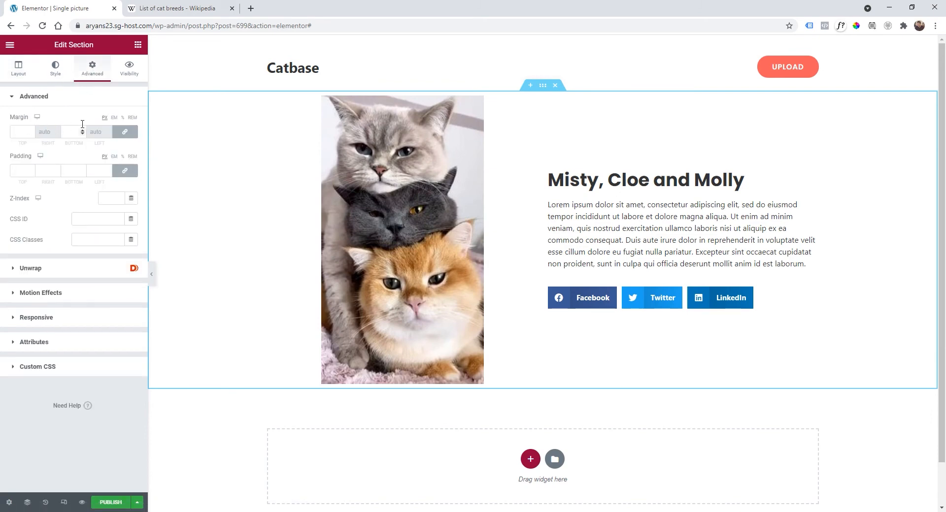
{"action": "left_click", "coordinate": [31, 132]}
{"action": "left_click", "coordinate": [31, 131]}
{"action": "left_click", "coordinate": [32, 131]}
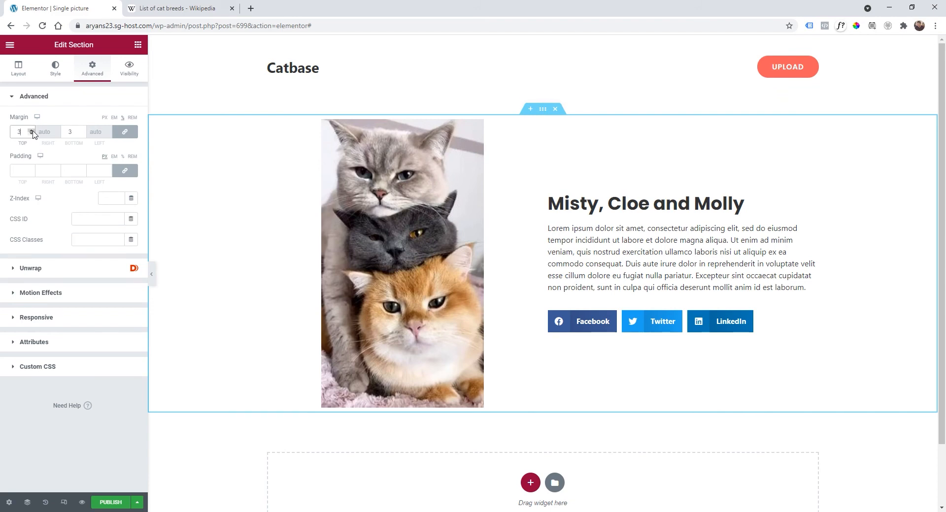
{"action": "left_click", "coordinate": [32, 131]}
{"action": "left_click", "coordinate": [32, 132]}
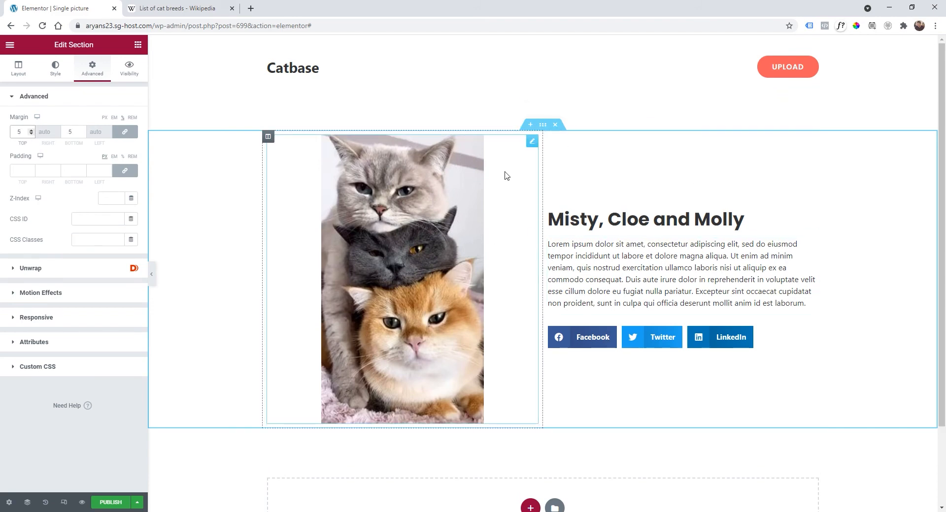
Round the featured image's corners with a 26 px border radius and check the resulting layout.
{"action": "left_click", "coordinate": [532, 142]}
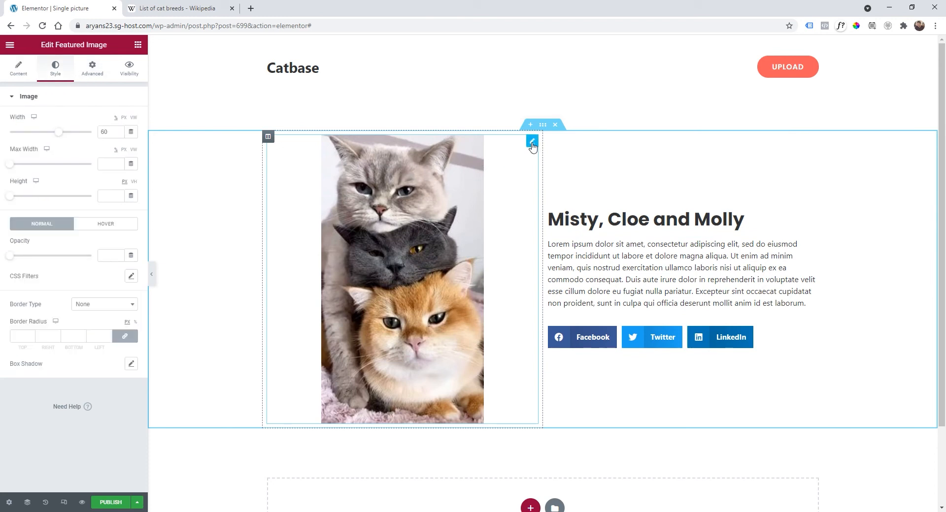
{"action": "left_click", "coordinate": [31, 335]}
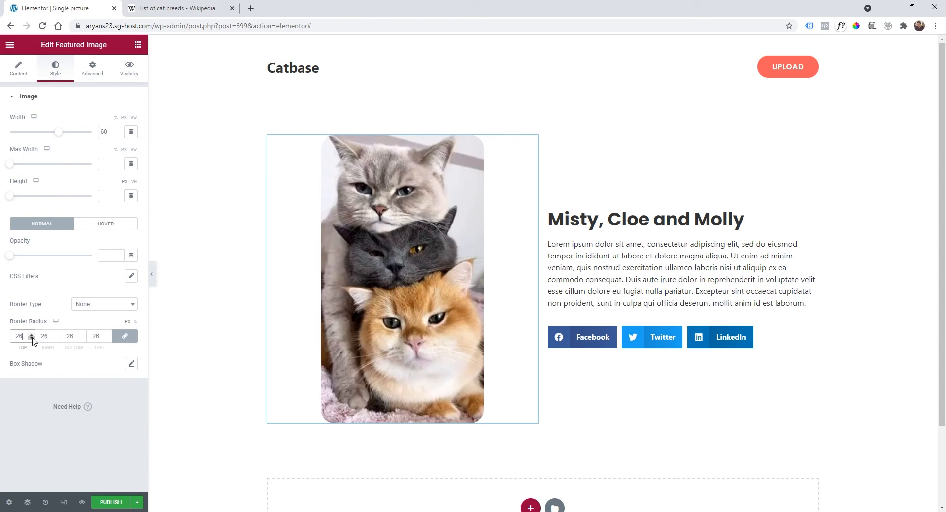
{"action": "left_click", "coordinate": [618, 79]}
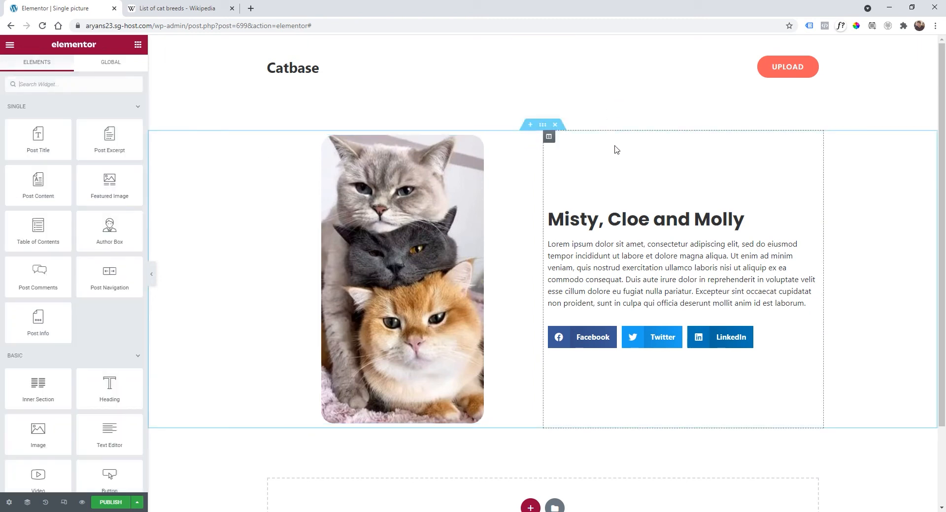
{"action": "scroll", "coordinate": [625, 303], "scroll_direction": "down", "scroll_amount": 1}
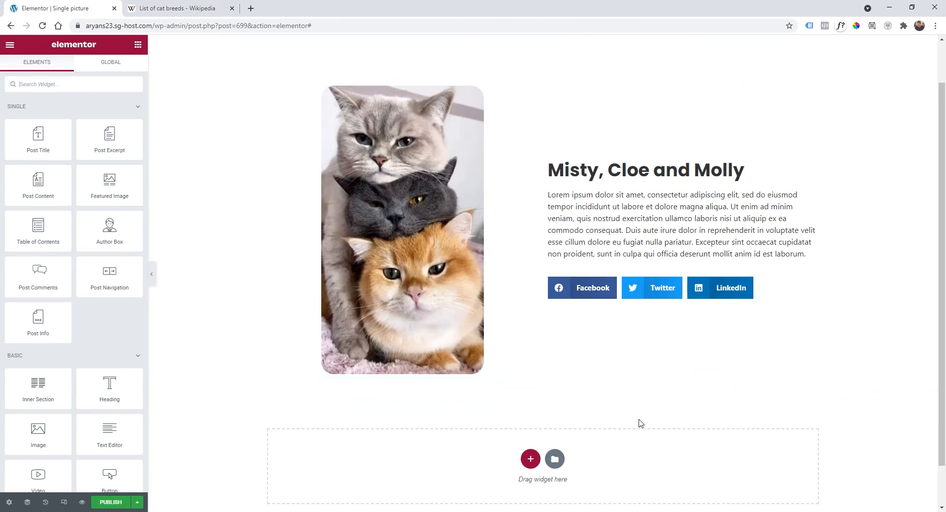
{"action": "scroll", "coordinate": [610, 411], "scroll_direction": "up", "scroll_amount": 1}
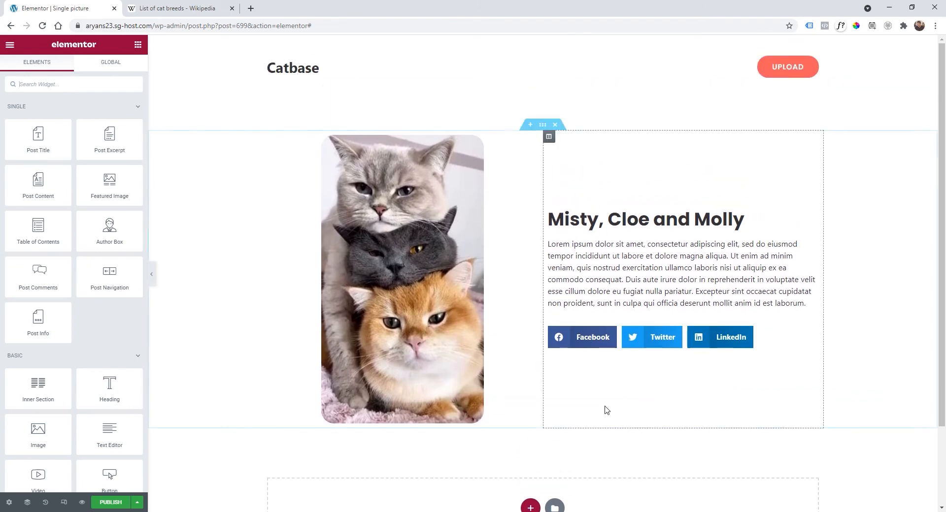
Insert a Post Info widget between the post title and the post content, and remove its Author item.
{"action": "scroll", "coordinate": [612, 408], "scroll_direction": "down", "scroll_amount": 2}
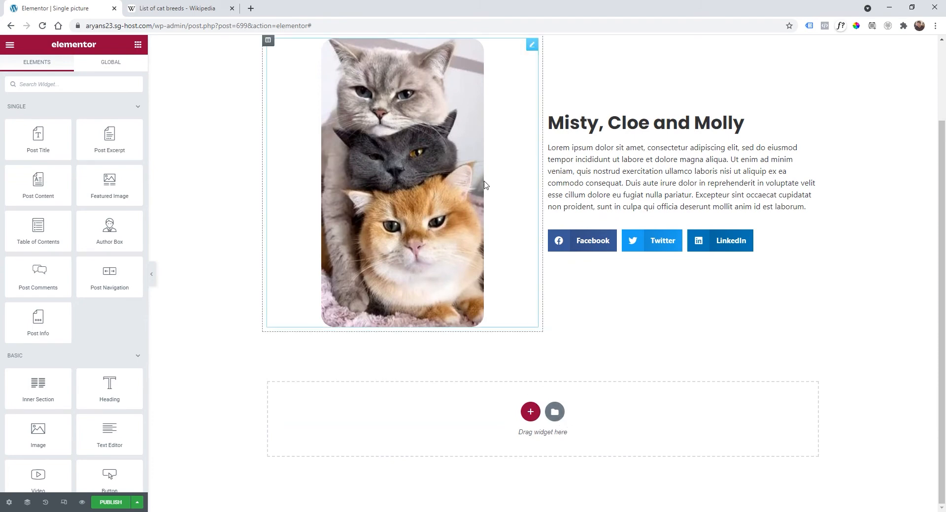
{"action": "scroll", "coordinate": [527, 377], "scroll_direction": "up", "scroll_amount": 2}
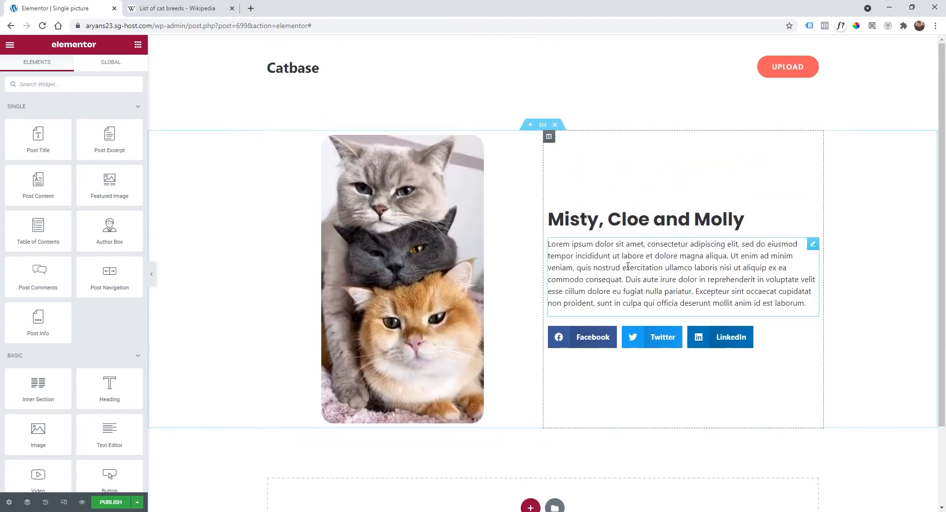
{"action": "scroll", "coordinate": [494, 390], "scroll_direction": "down", "scroll_amount": 2}
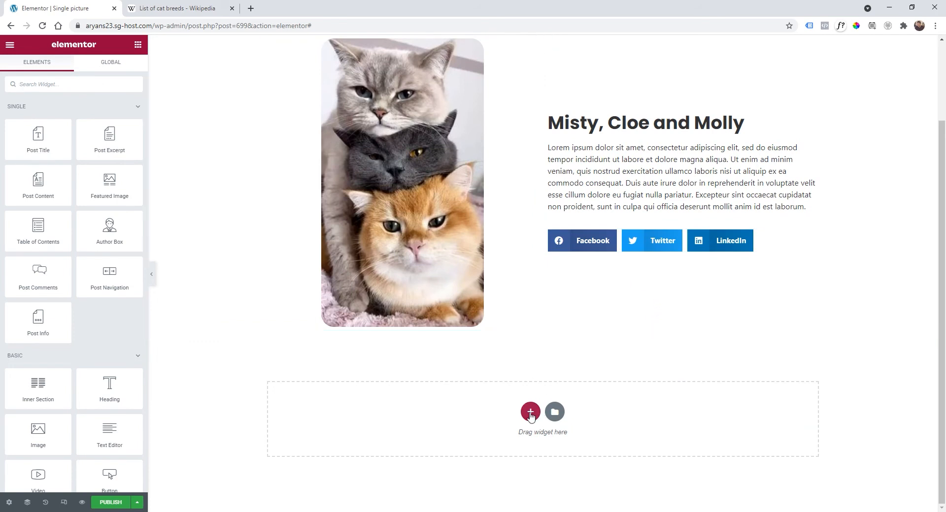
{"action": "scroll", "coordinate": [530, 417], "scroll_direction": "up", "scroll_amount": 1}
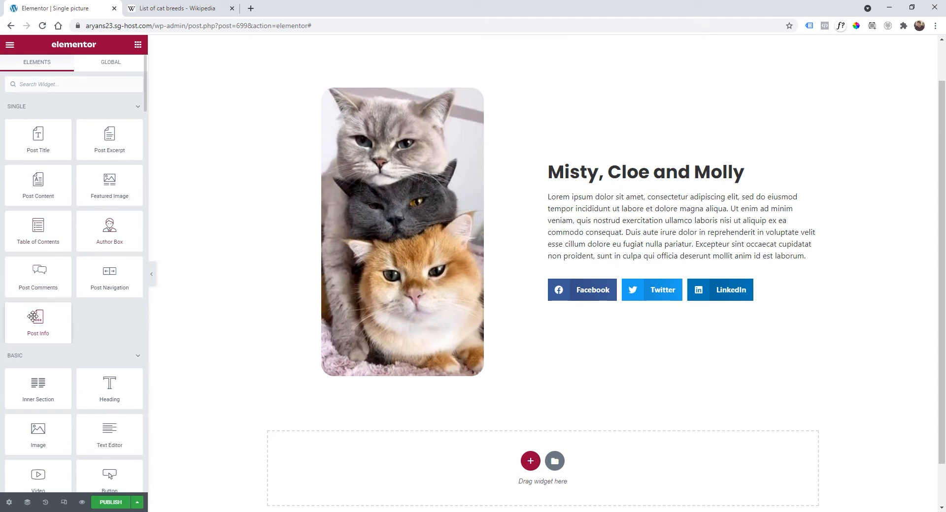
{"action": "left_click_drag", "start_coordinate": [33, 316], "coordinate": [641, 177]}
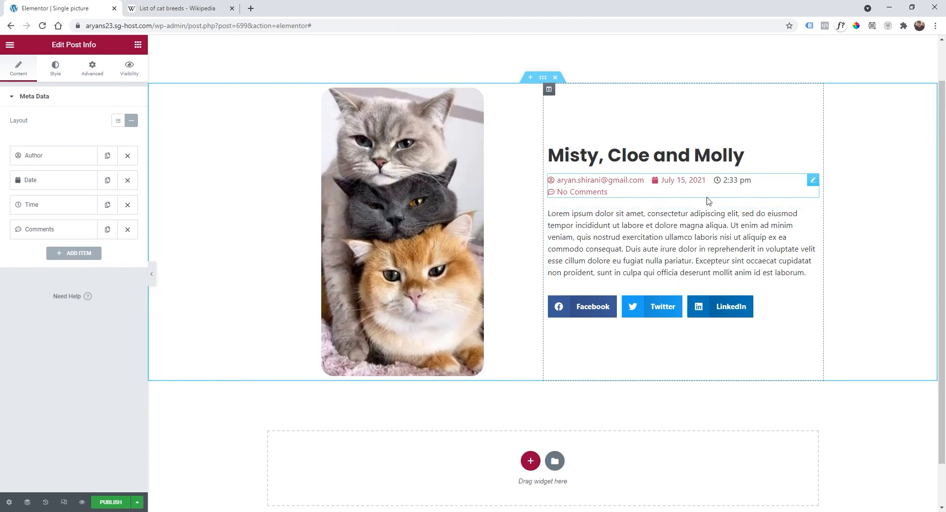
{"action": "left_click", "coordinate": [128, 156]}
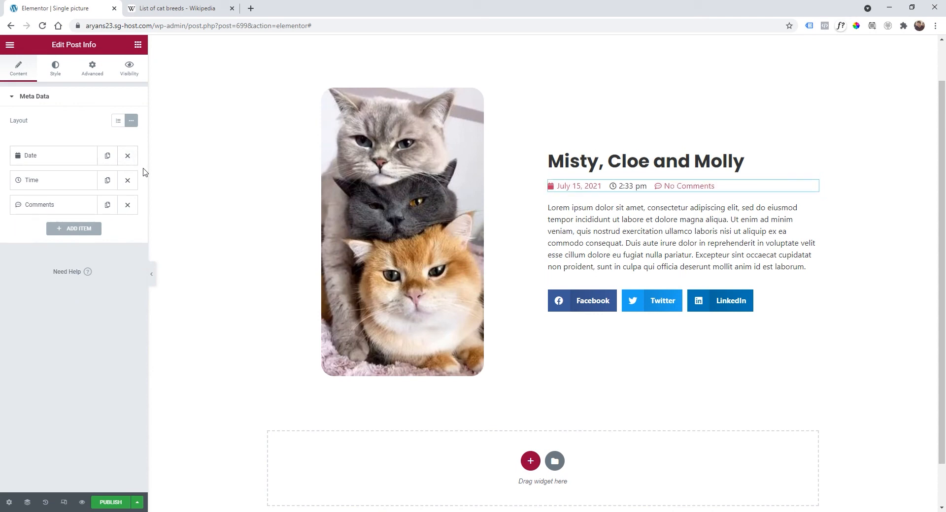
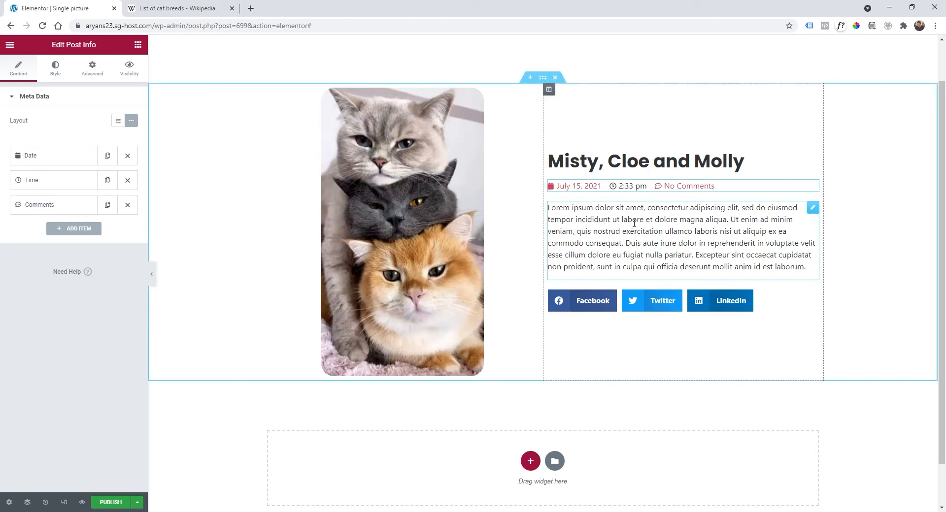
Set the Post Info widget's icon color to black and its text color to #000000.
{"action": "scroll", "coordinate": [498, 235], "scroll_direction": "down", "scroll_amount": 1}
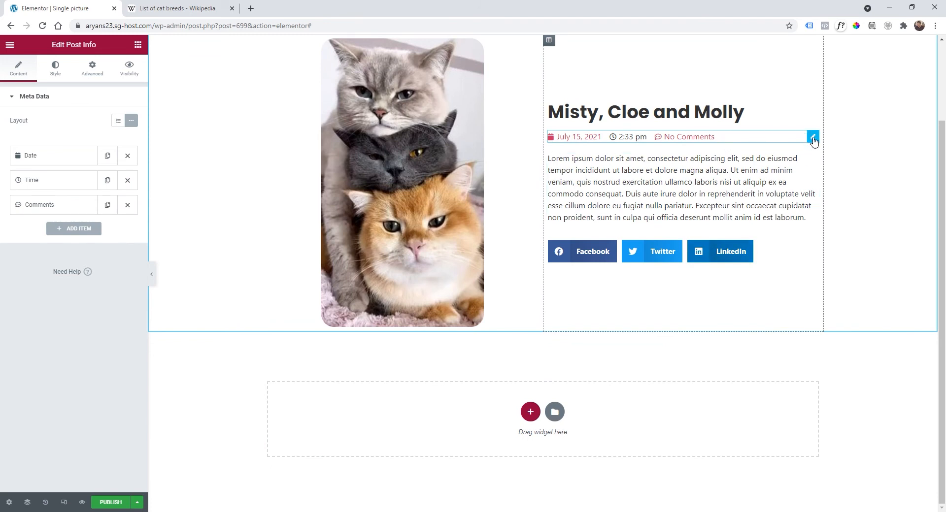
{"action": "left_click", "coordinate": [55, 69]}
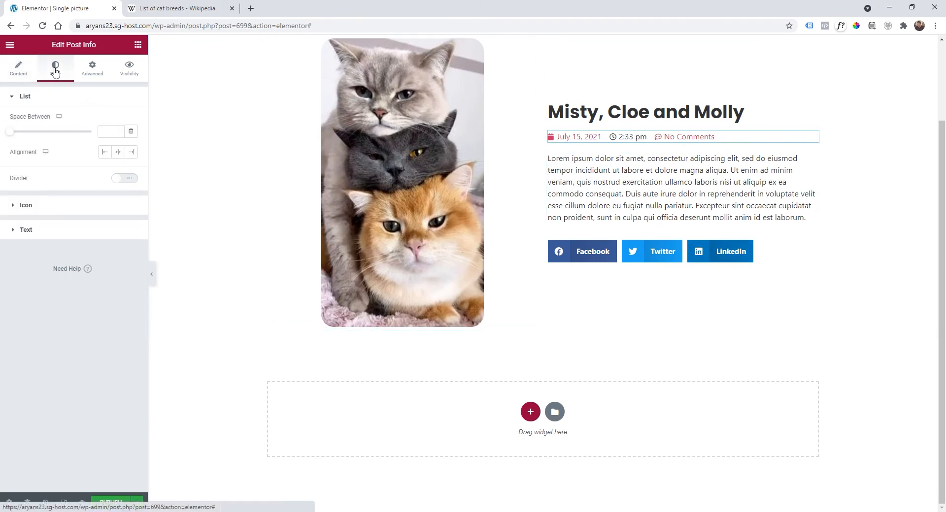
{"action": "left_click", "coordinate": [44, 206]}
{"action": "left_click", "coordinate": [130, 147]}
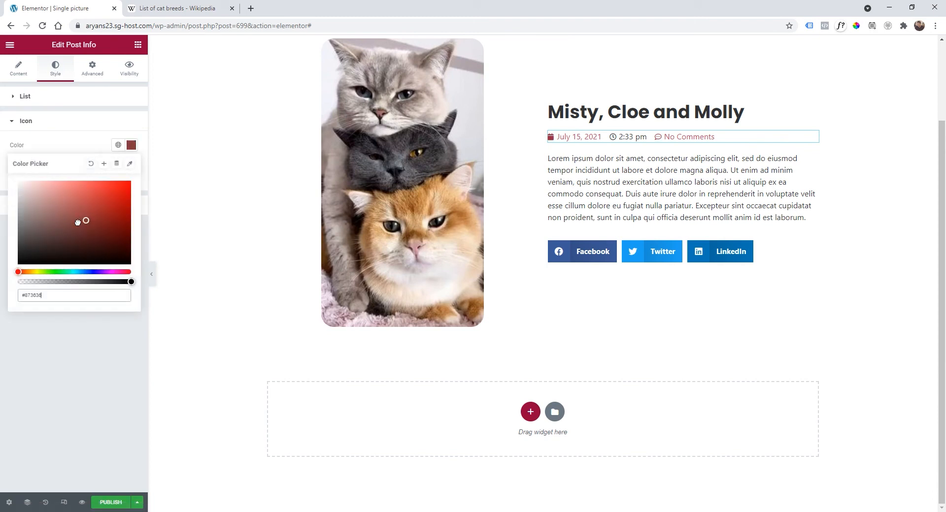
{"action": "left_click", "coordinate": [80, 147]}
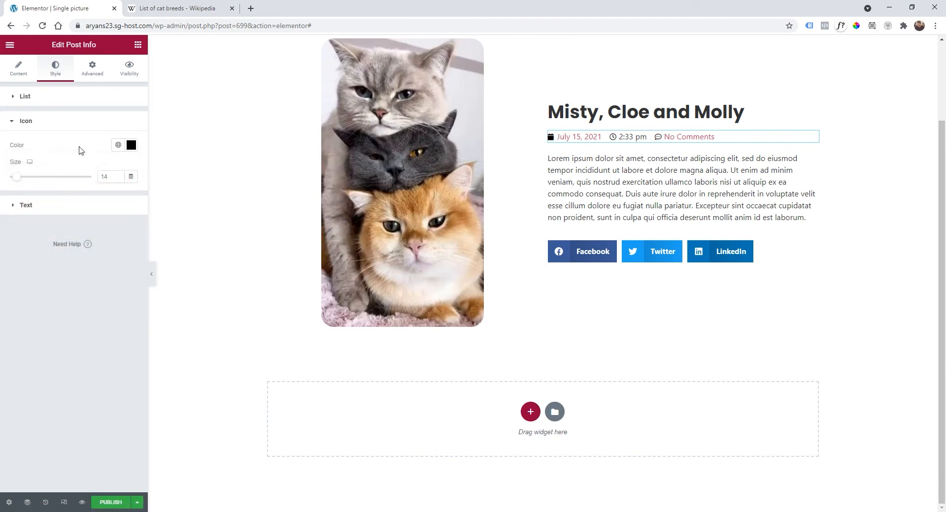
{"action": "left_click", "coordinate": [47, 212]}
{"action": "left_click", "coordinate": [131, 201]}
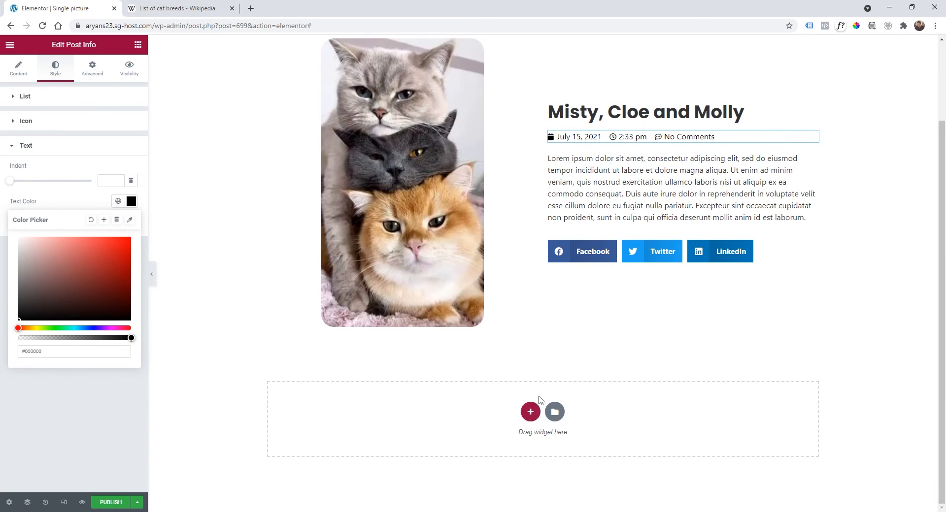
{"action": "left_click", "coordinate": [530, 412]}
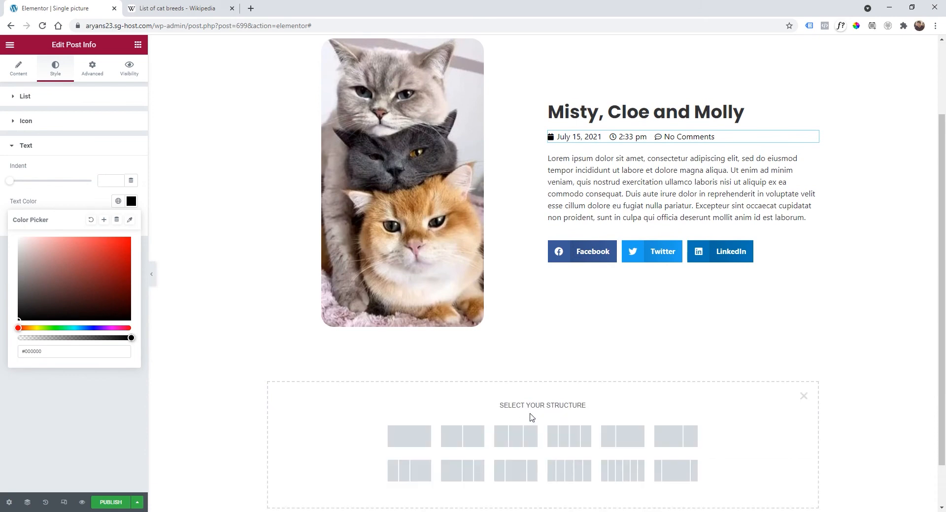
{"action": "scroll", "coordinate": [492, 397], "scroll_direction": "down", "scroll_amount": 1}
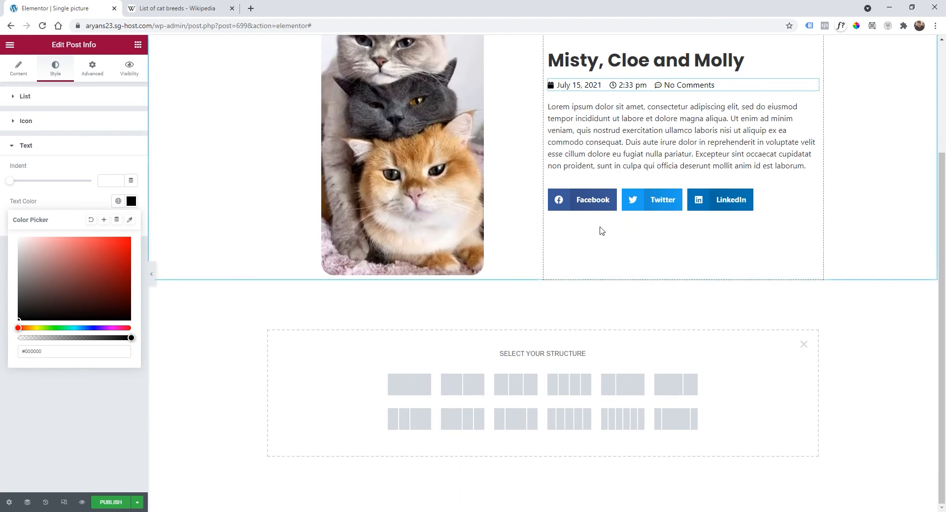
{"action": "left_click", "coordinate": [803, 344]}
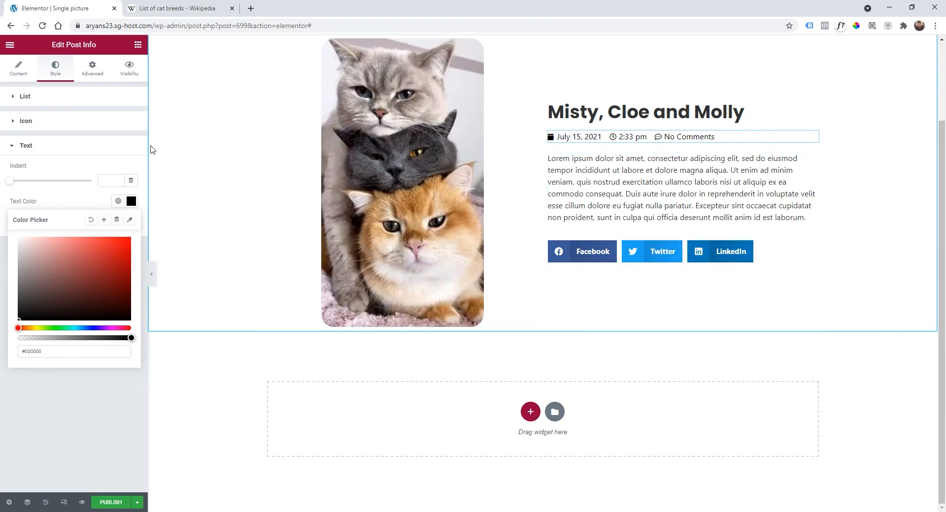
Find the Post Comments widget with the search "comm", place it below the share buttons, and preview the template at full width.
{"action": "left_click", "coordinate": [22, 74]}
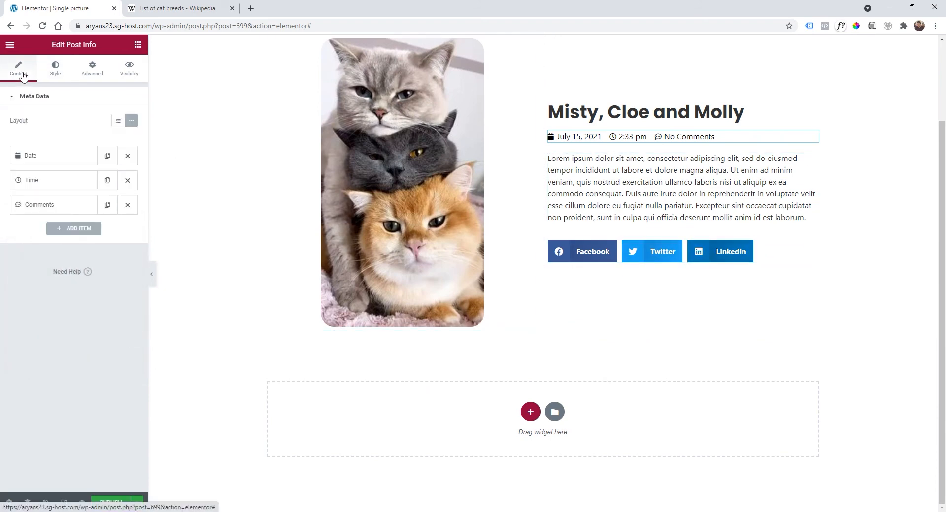
{"action": "left_click", "coordinate": [9, 45]}
{"action": "left_click", "coordinate": [10, 46]}
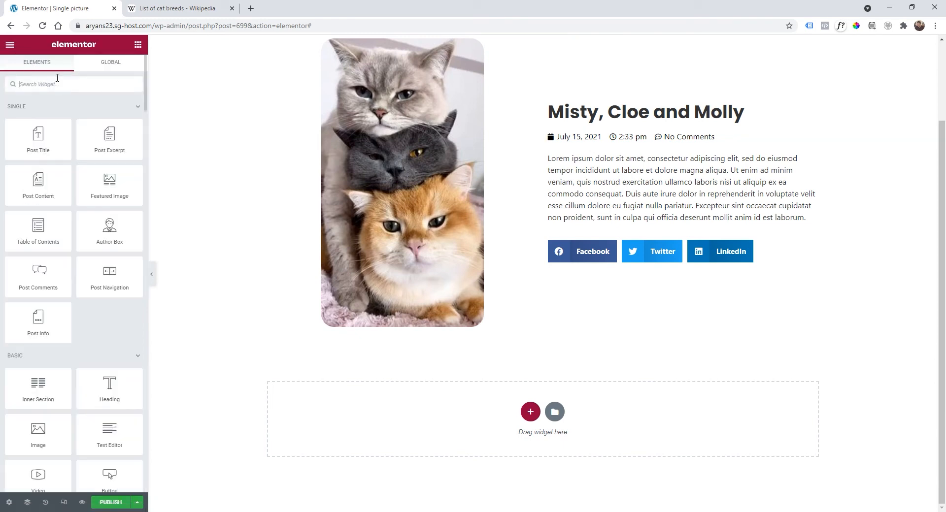
{"action": "type", "text": "comm"}
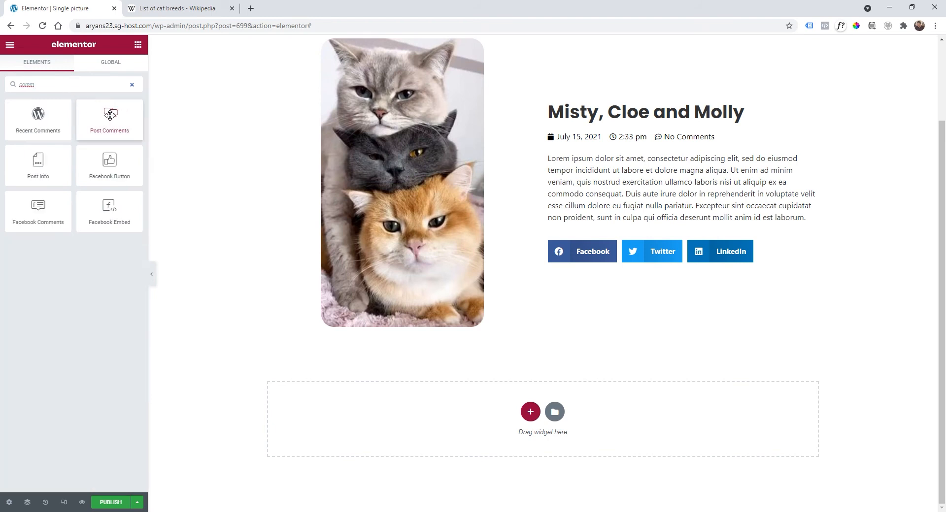
{"action": "left_click_drag", "start_coordinate": [110, 115], "coordinate": [660, 269]}
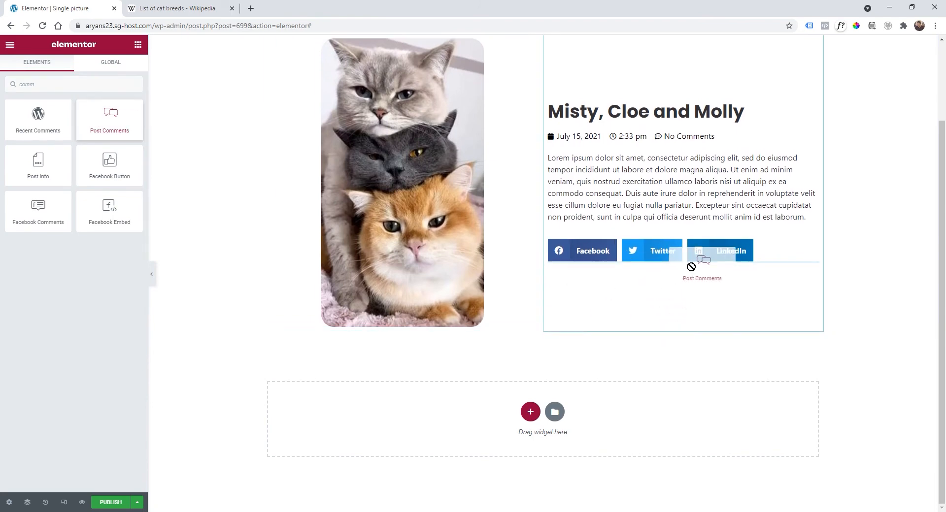
{"action": "scroll", "coordinate": [700, 276], "scroll_direction": "up", "scroll_amount": 2}
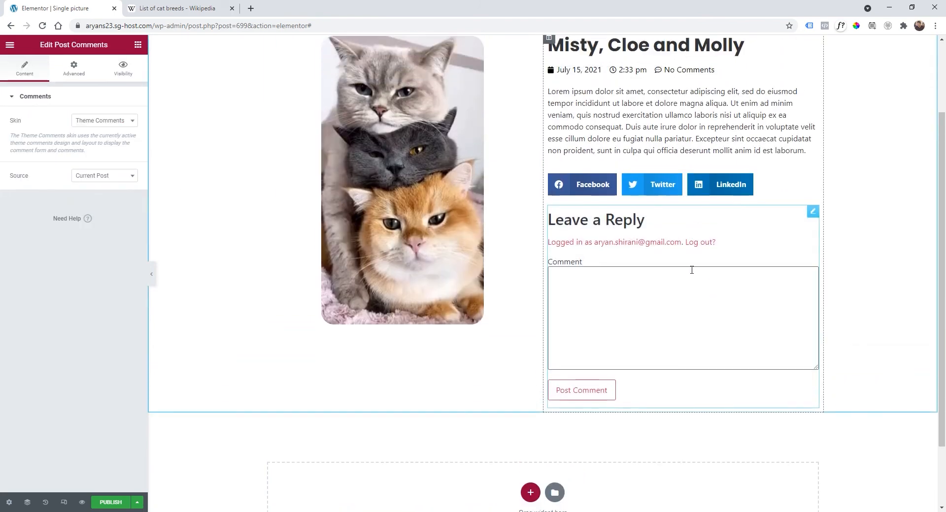
{"action": "left_click", "coordinate": [645, 355]}
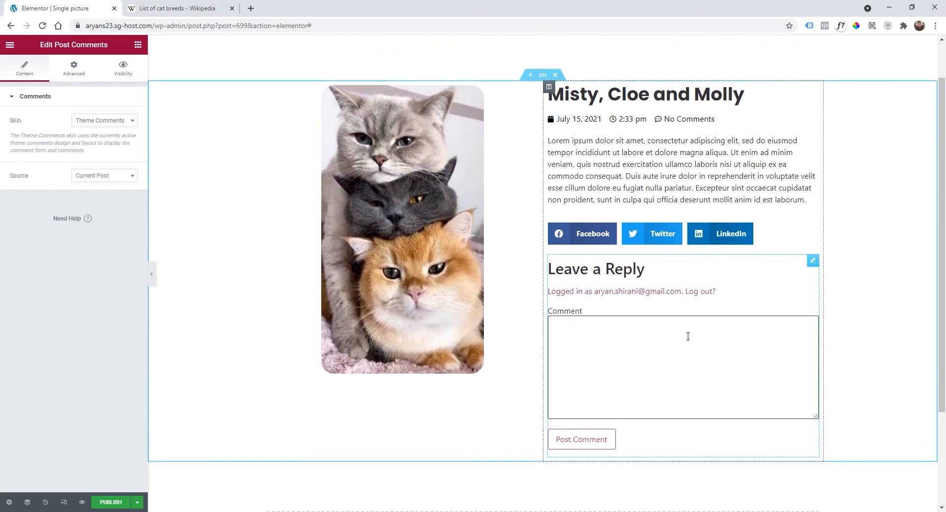
{"action": "left_click", "coordinate": [152, 275]}
{"action": "scroll", "coordinate": [578, 259], "scroll_direction": "up", "scroll_amount": 1}
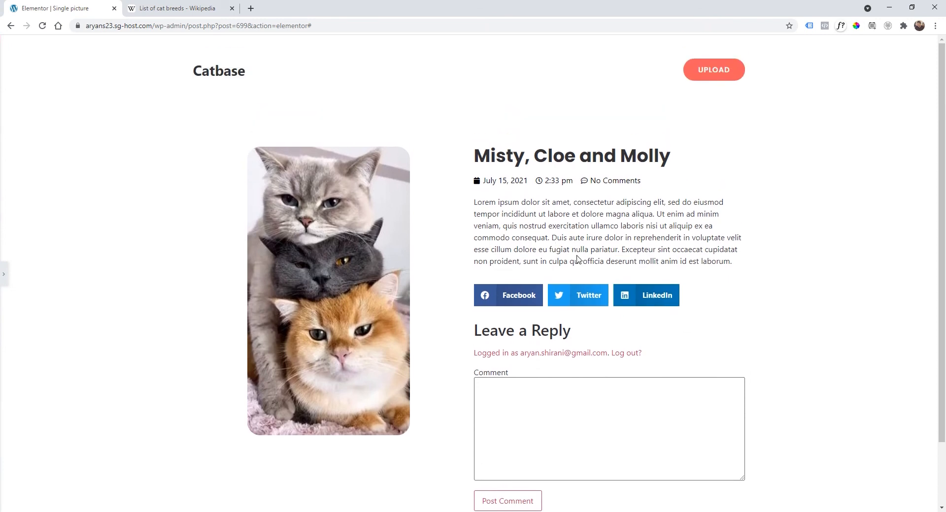
{"action": "scroll", "coordinate": [596, 320], "scroll_direction": "down", "scroll_amount": 1}
{"action": "left_click", "coordinate": [653, 388]}
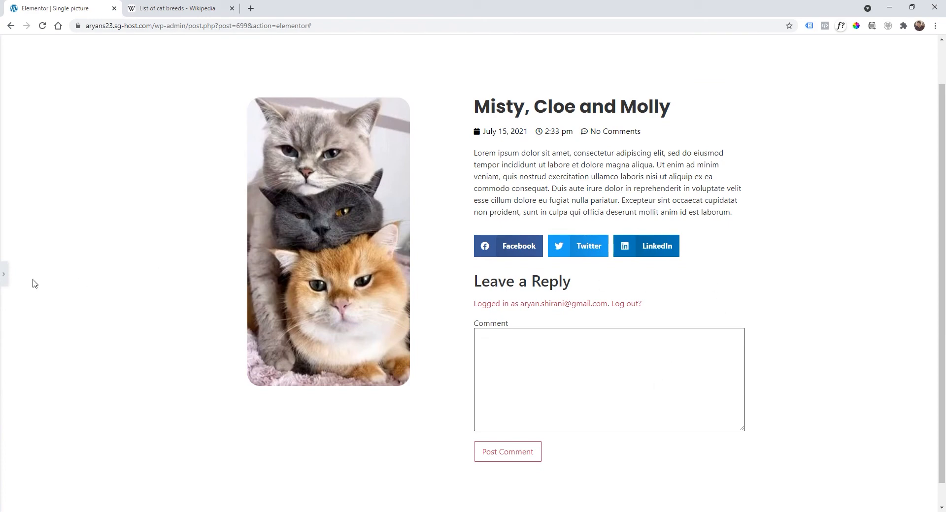
{"action": "left_click", "coordinate": [3, 273]}
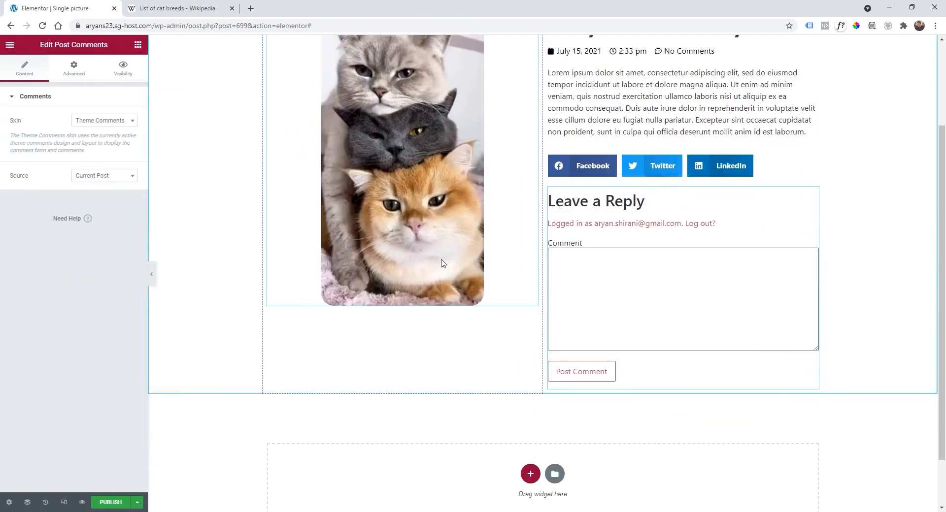
Add an empty single-column section below the picture and comments section.
{"action": "scroll", "coordinate": [442, 264], "scroll_direction": "down", "scroll_amount": 1}
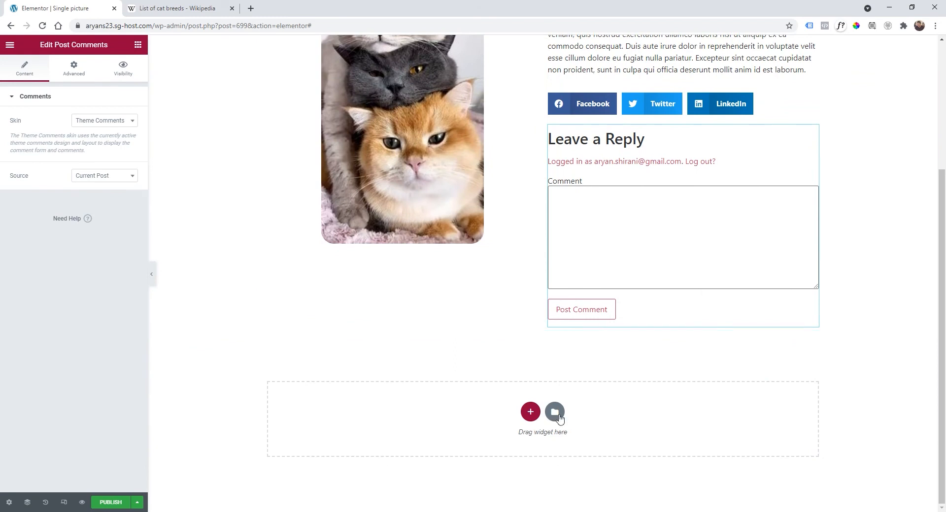
{"action": "left_click", "coordinate": [530, 413]}
{"action": "scroll", "coordinate": [448, 397], "scroll_direction": "down", "scroll_amount": 1}
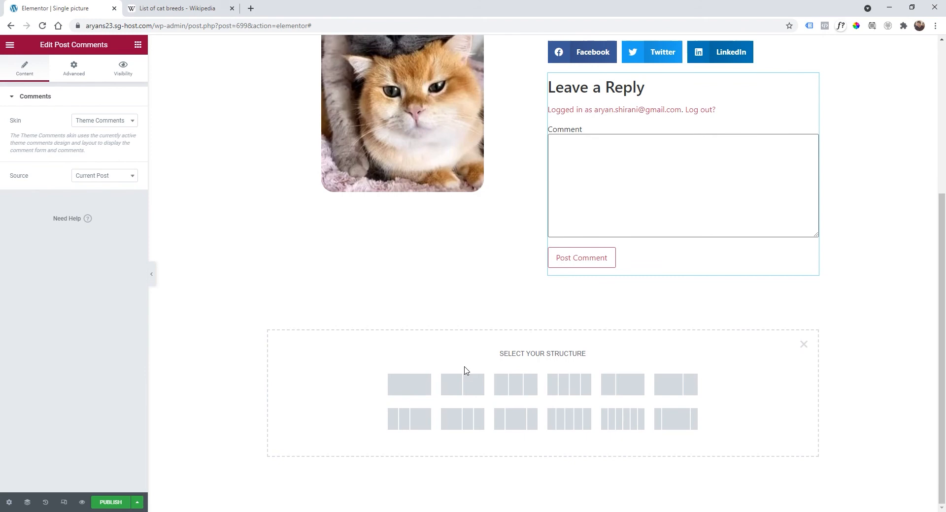
{"action": "left_click", "coordinate": [418, 389]}
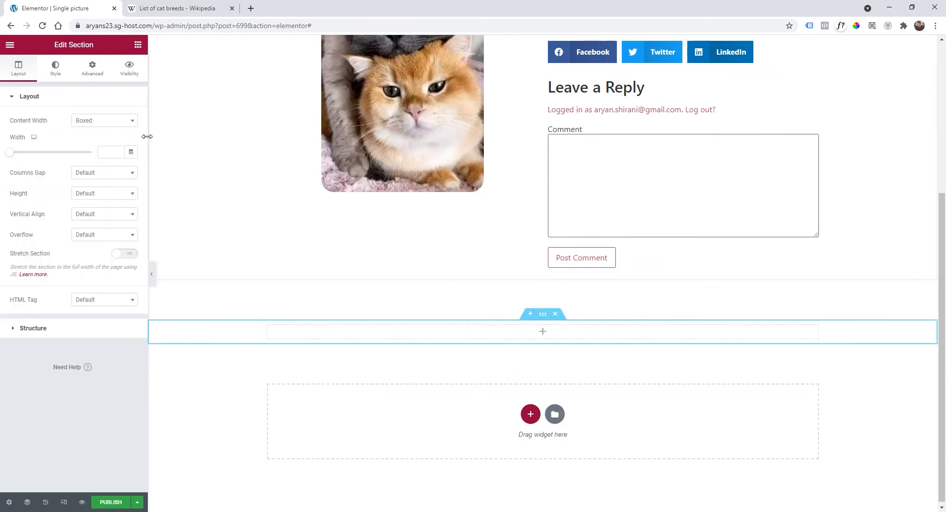
{"action": "left_click", "coordinate": [10, 45]}
{"action": "left_click", "coordinate": [10, 44]}
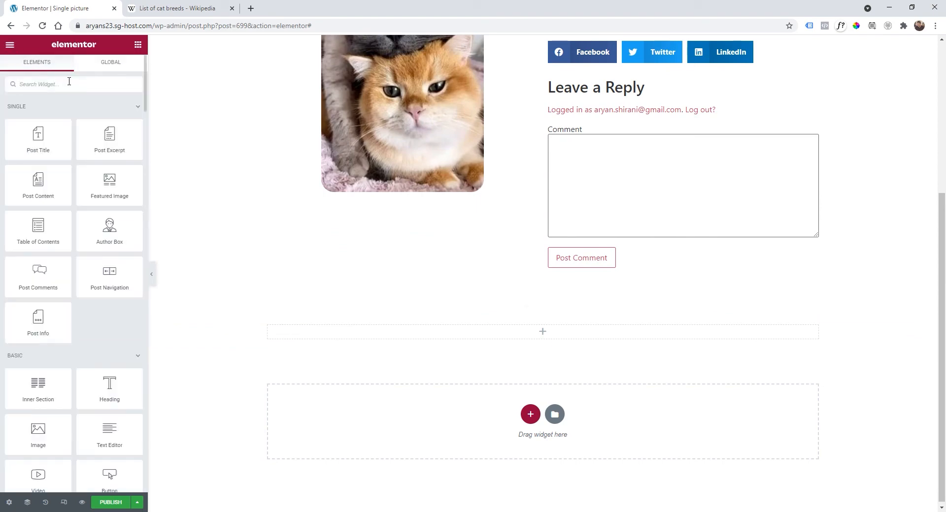
{"action": "scroll", "coordinate": [477, 288], "scroll_direction": "up", "scroll_amount": 4}
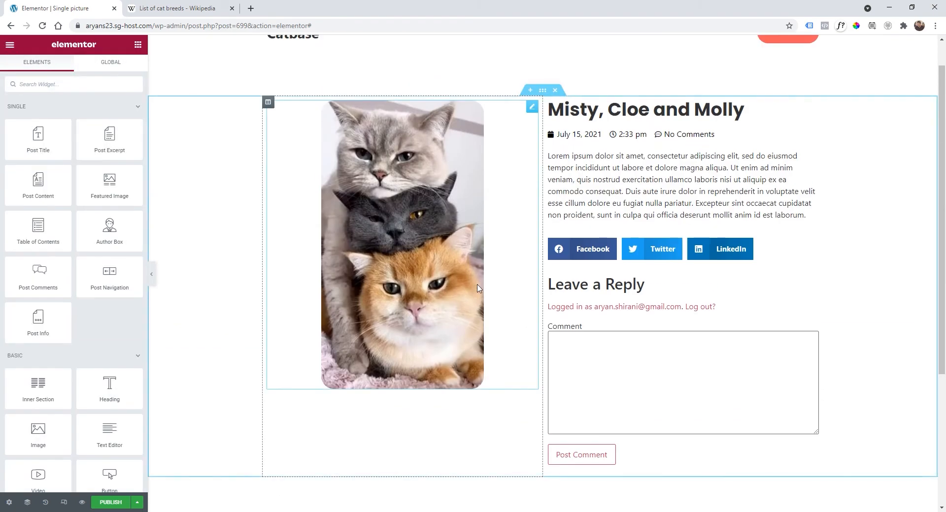
{"action": "scroll", "coordinate": [477, 288], "scroll_direction": "down", "scroll_amount": 3}
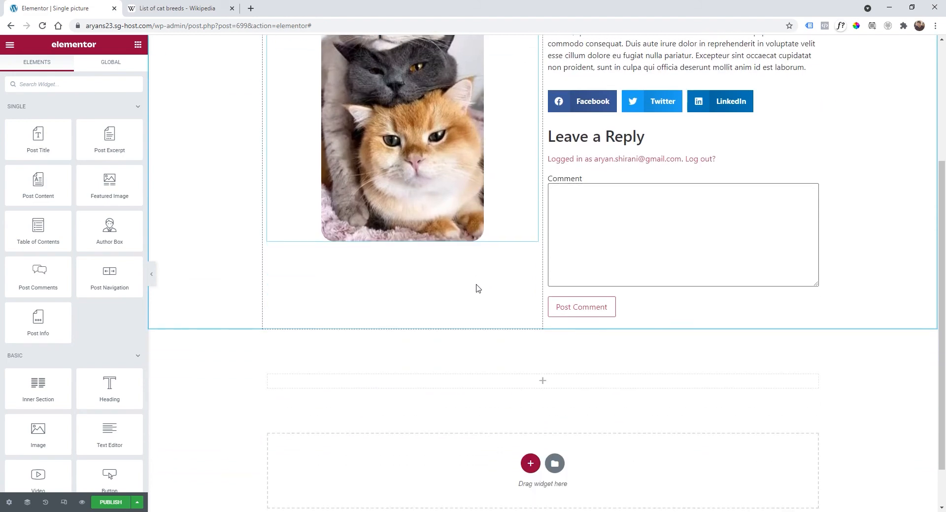
{"action": "left_click", "coordinate": [541, 389]}
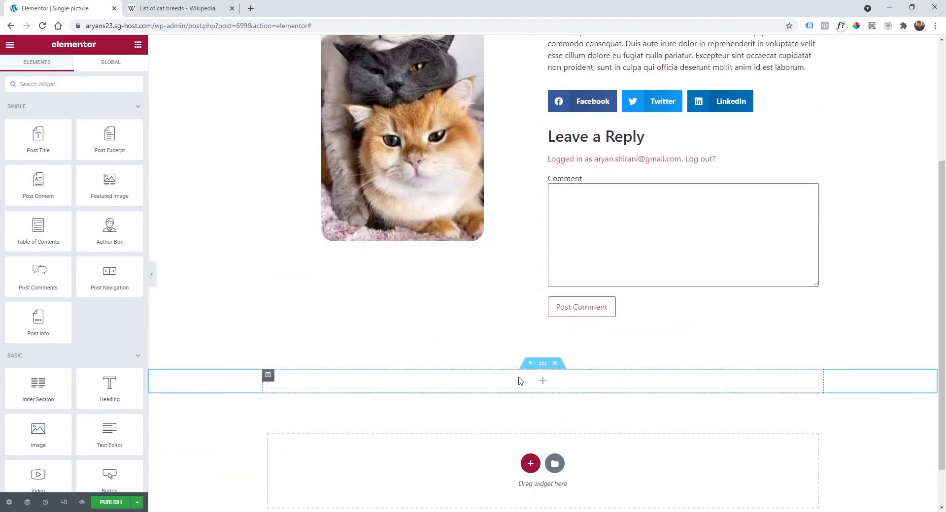
Publish the template with the display condition Include All Singular.
{"action": "left_click", "coordinate": [116, 504]}
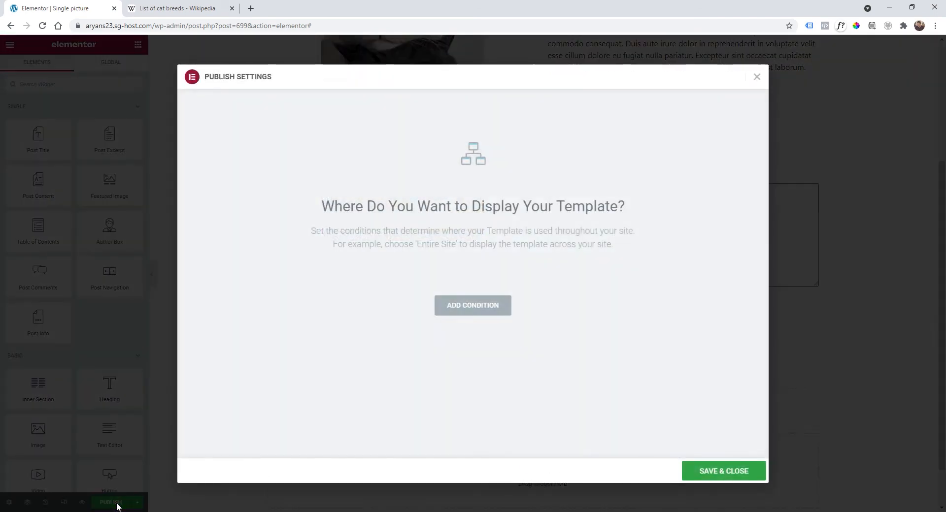
{"action": "left_click", "coordinate": [468, 312]}
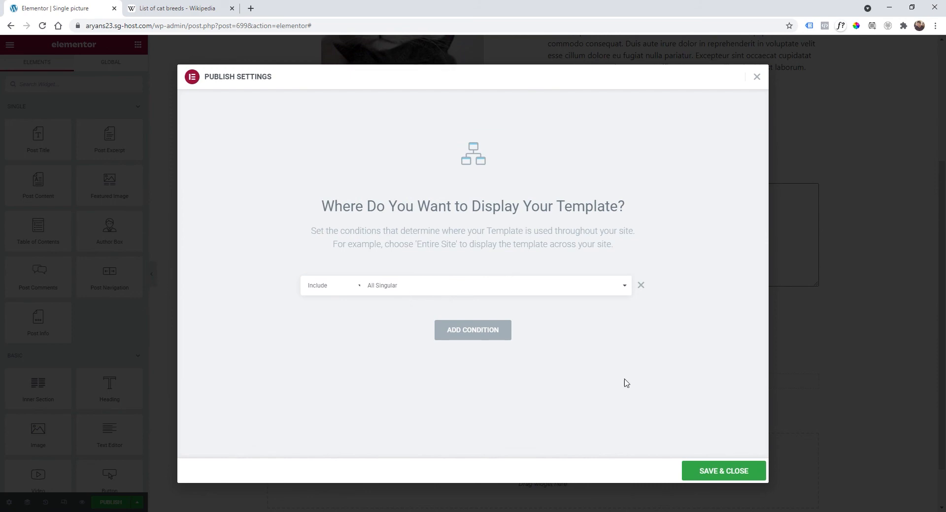
{"action": "left_click", "coordinate": [716, 469]}
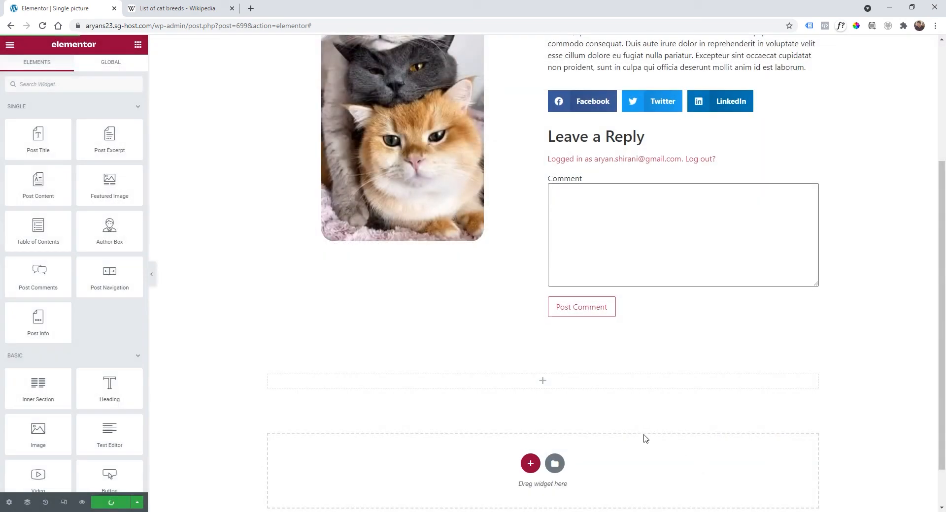
{"action": "left_click", "coordinate": [9, 48]}
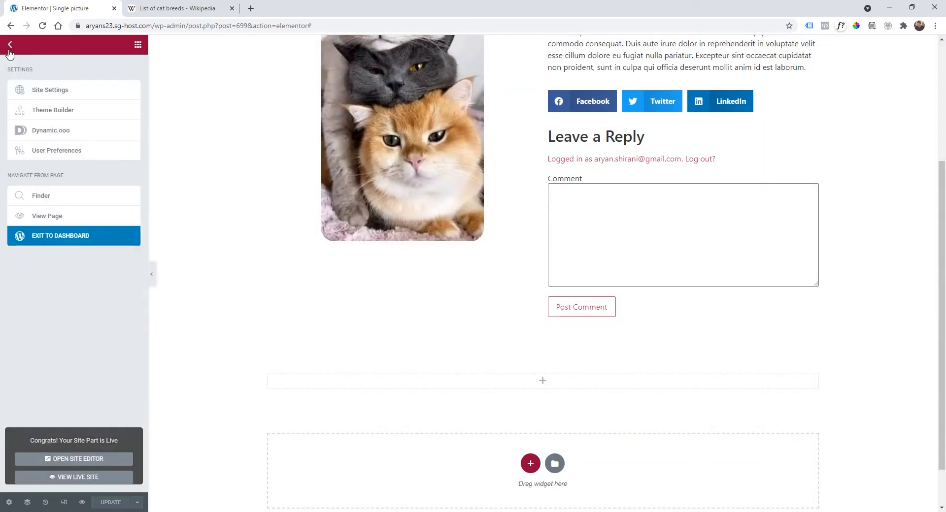
View the live Single picture page and check its header, picture details, share buttons and comment form.
{"action": "left_click", "coordinate": [60, 217]}
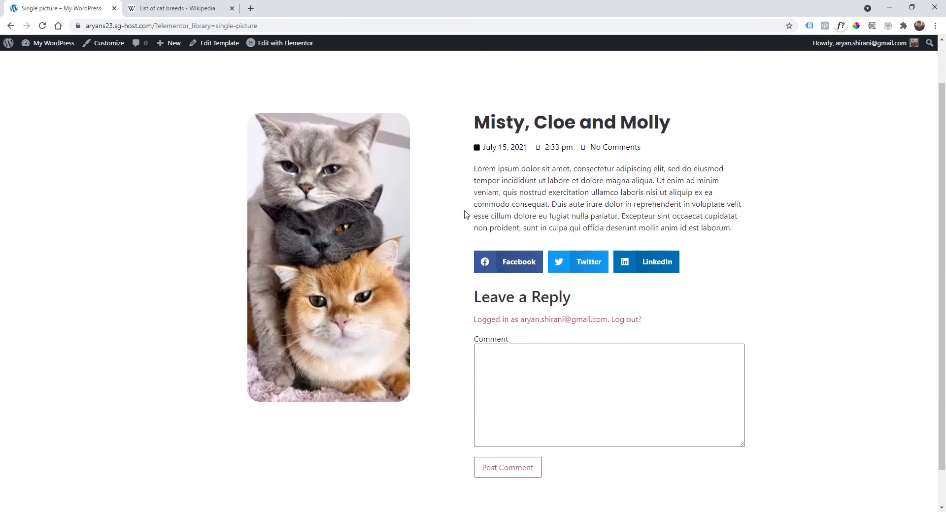
{"action": "left_click_drag", "start_coordinate": [494, 350], "coordinate": [504, 350]}
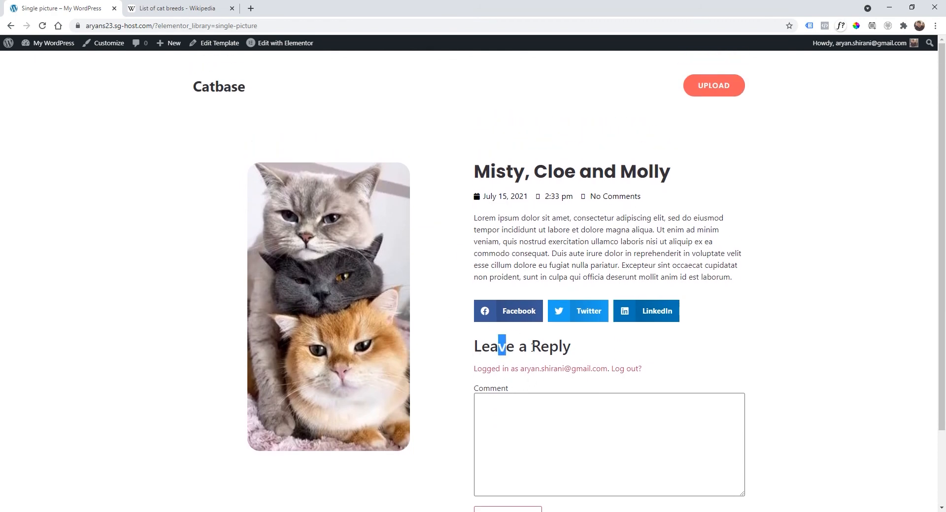
{"action": "scroll", "coordinate": [502, 347], "scroll_direction": "down", "scroll_amount": 3}
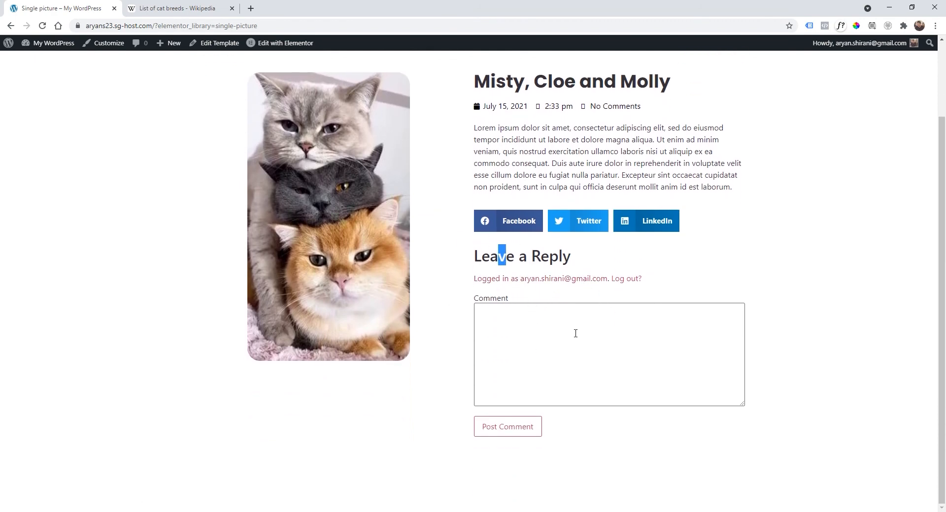
{"action": "left_click", "coordinate": [640, 343]}
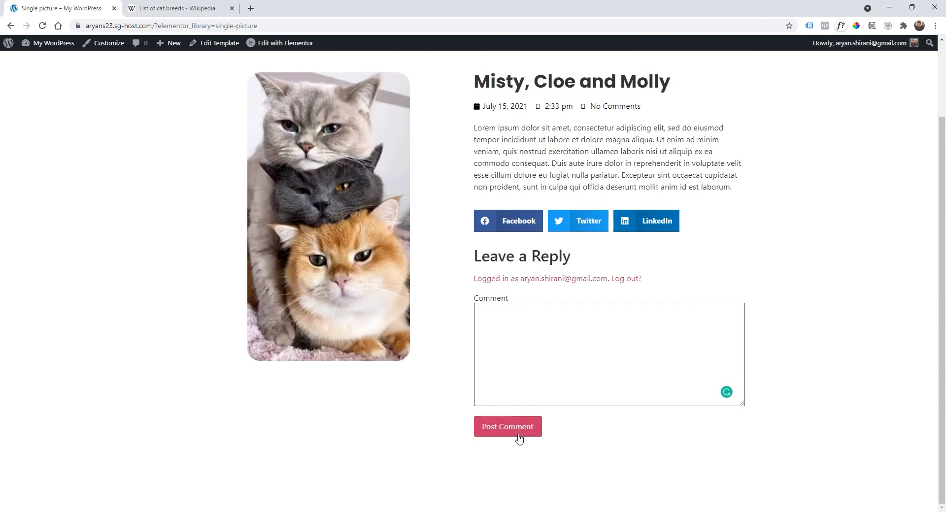
{"action": "scroll", "coordinate": [600, 377], "scroll_direction": "up", "scroll_amount": 2}
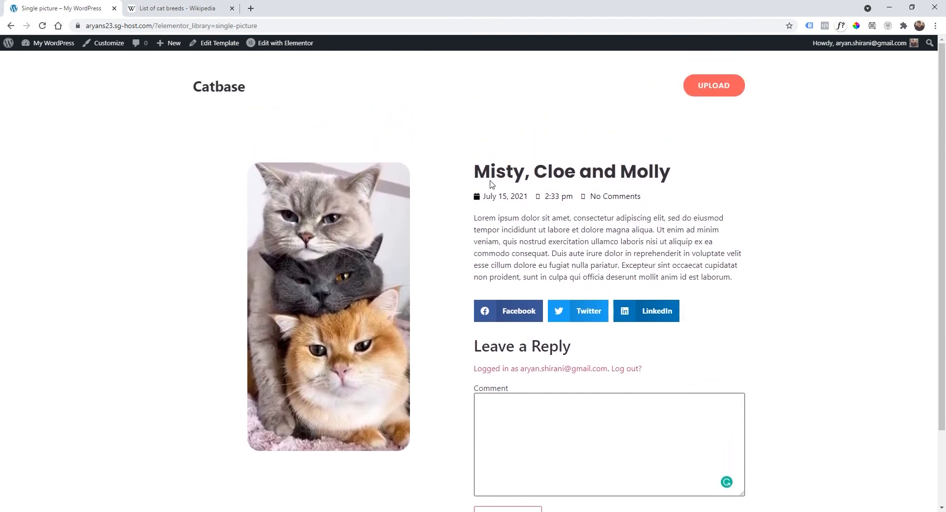
{"action": "scroll", "coordinate": [504, 178], "scroll_direction": "down", "scroll_amount": 2}
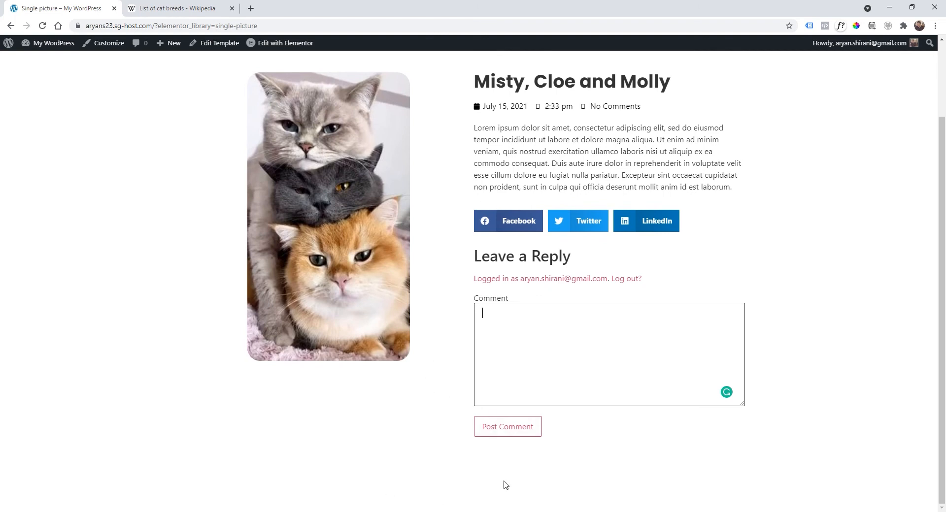
{"action": "scroll", "coordinate": [487, 271], "scroll_direction": "up", "scroll_amount": 2}
Open the Catbase home page for editing in Elementor and copy the section holding the filterable cat grid.
{"action": "left_click", "coordinate": [222, 90]}
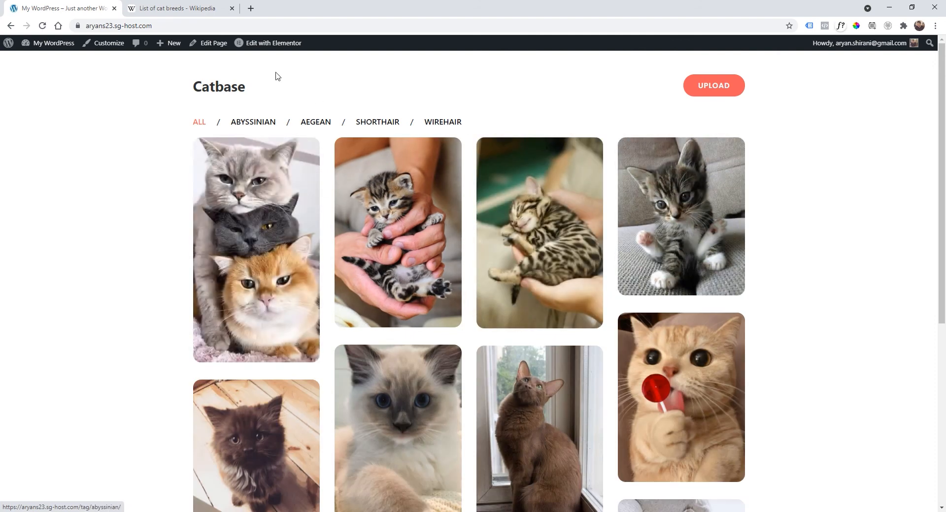
{"action": "left_click", "coordinate": [263, 49]}
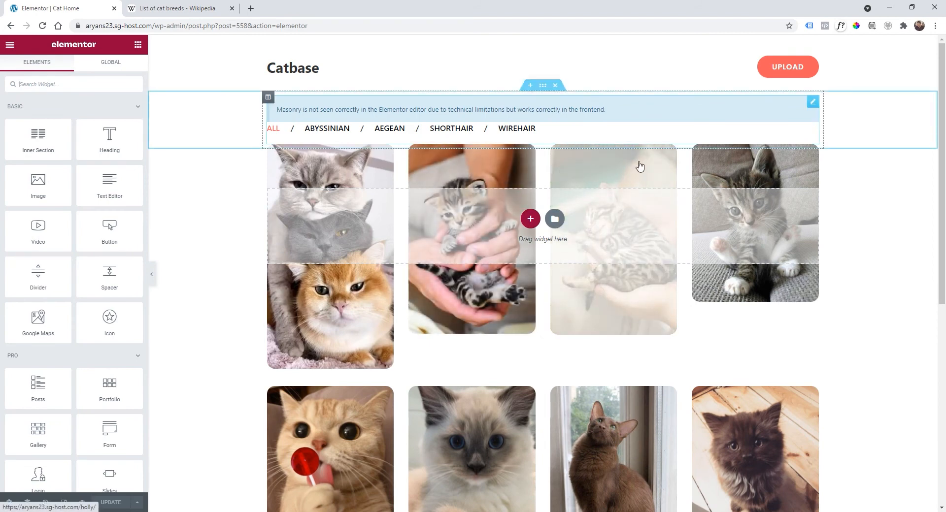
{"action": "right_click", "coordinate": [544, 90]}
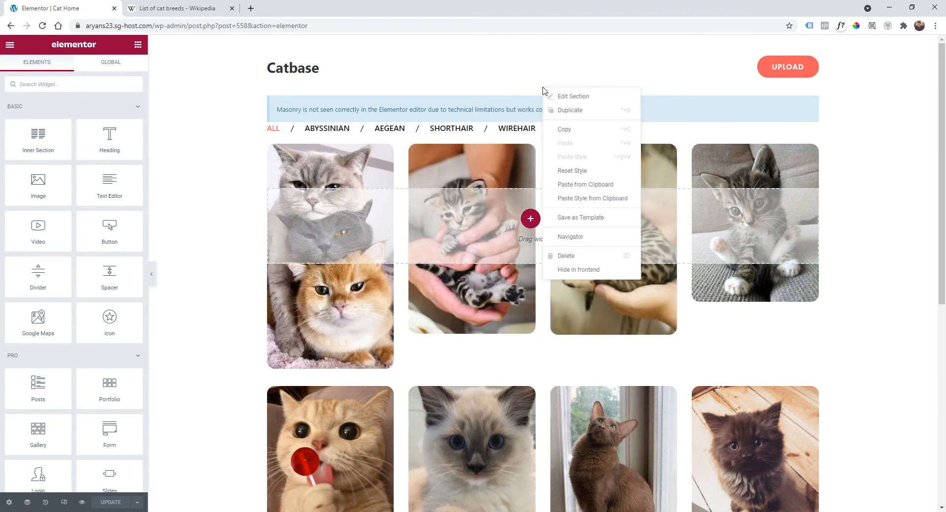
{"action": "left_click", "coordinate": [578, 135]}
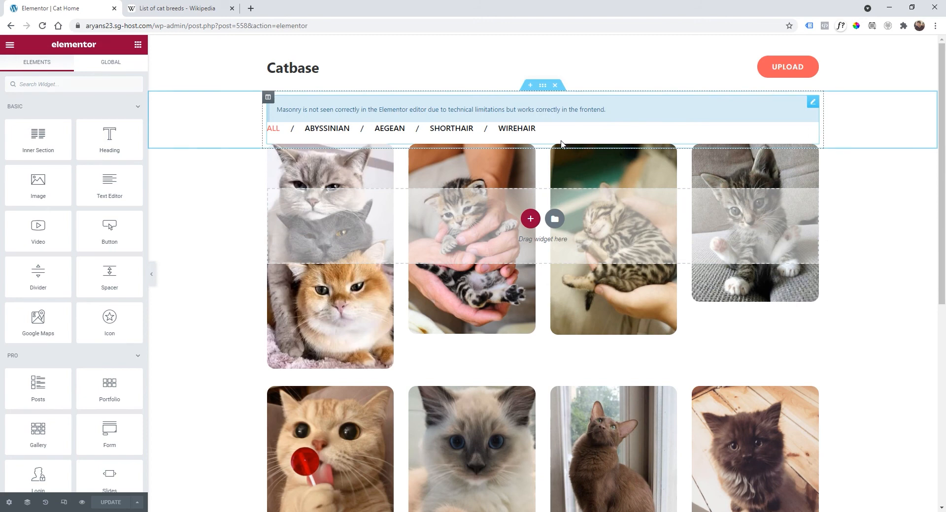
Exit the Cat Home editor to the dashboard and open the Single picture template from the Theme Builder in Elementor.
{"action": "left_click", "coordinate": [10, 45]}
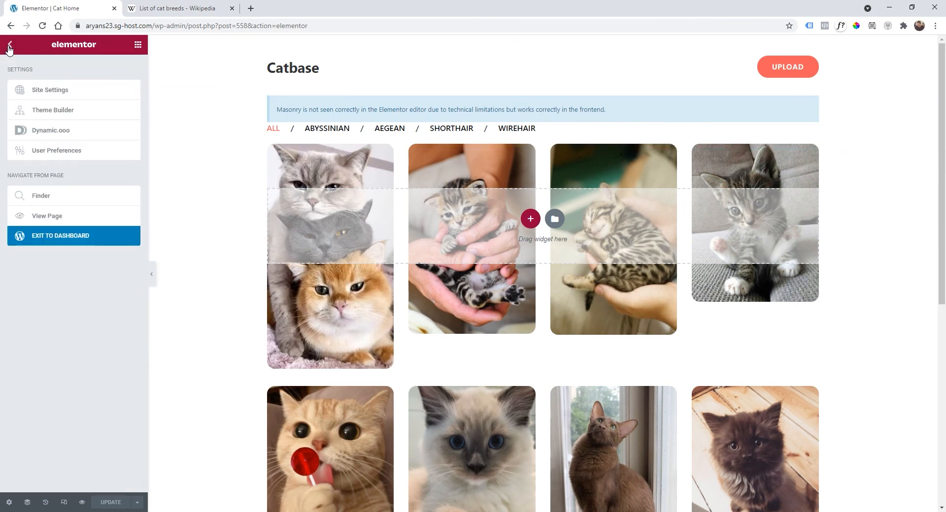
{"action": "left_click", "coordinate": [60, 236]}
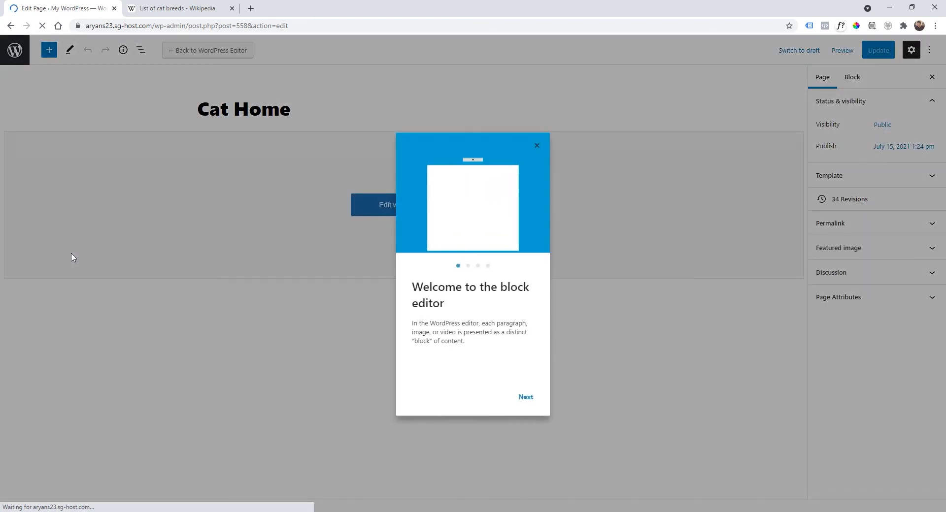
{"action": "left_click", "coordinate": [537, 145]}
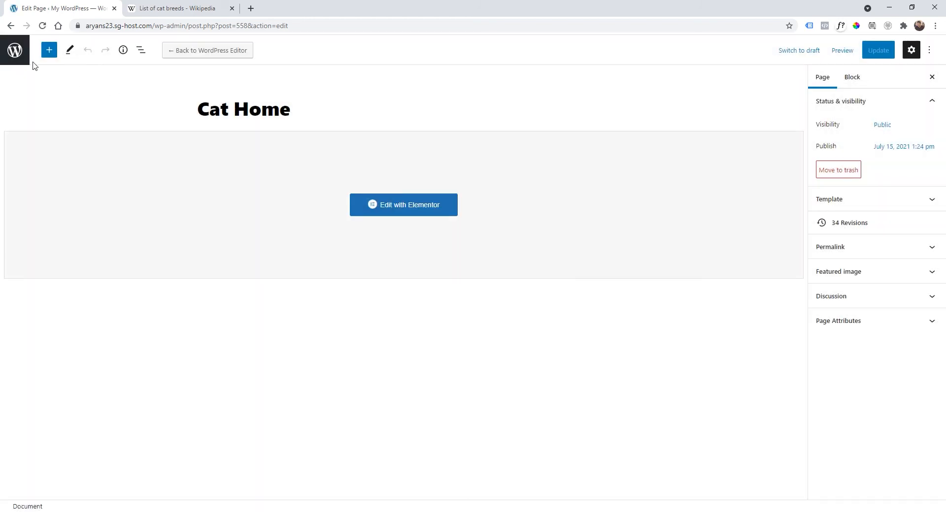
{"action": "left_click", "coordinate": [26, 62]}
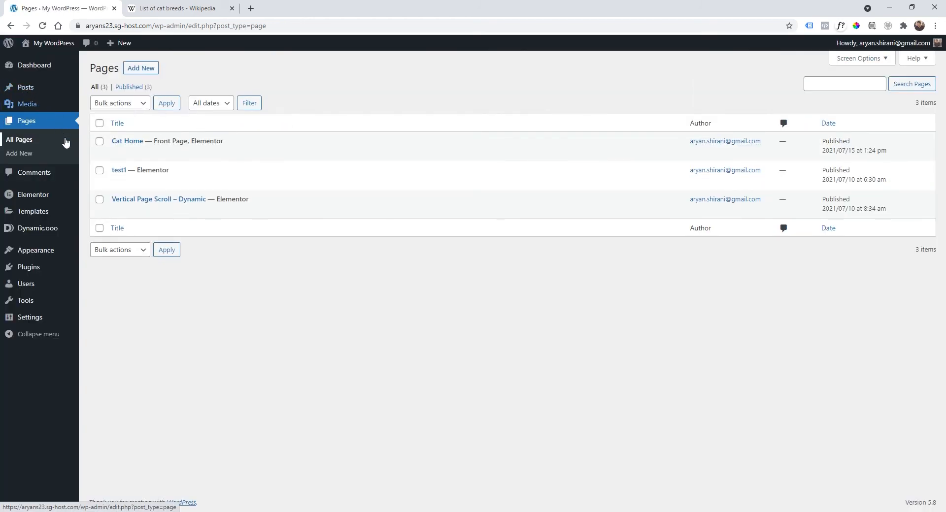
{"action": "mouse_move", "coordinate": [49, 216]}
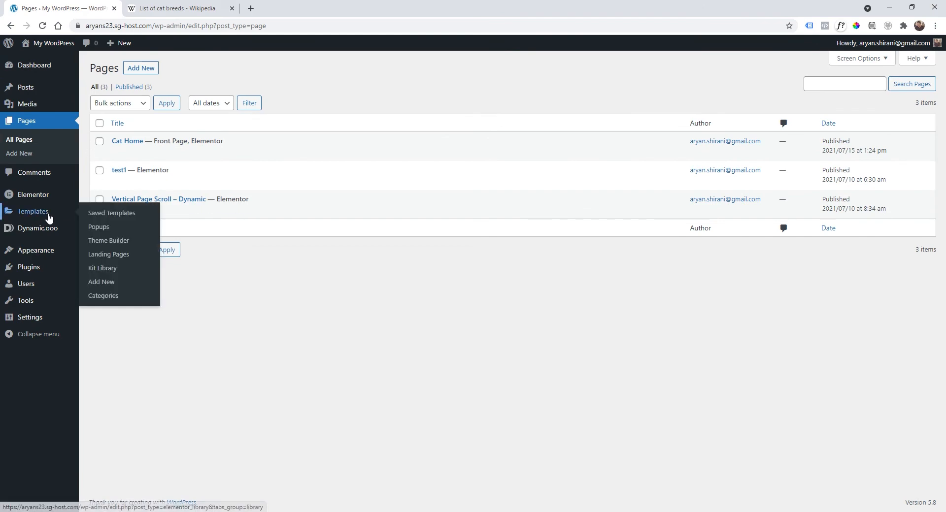
{"action": "left_click", "coordinate": [122, 242]}
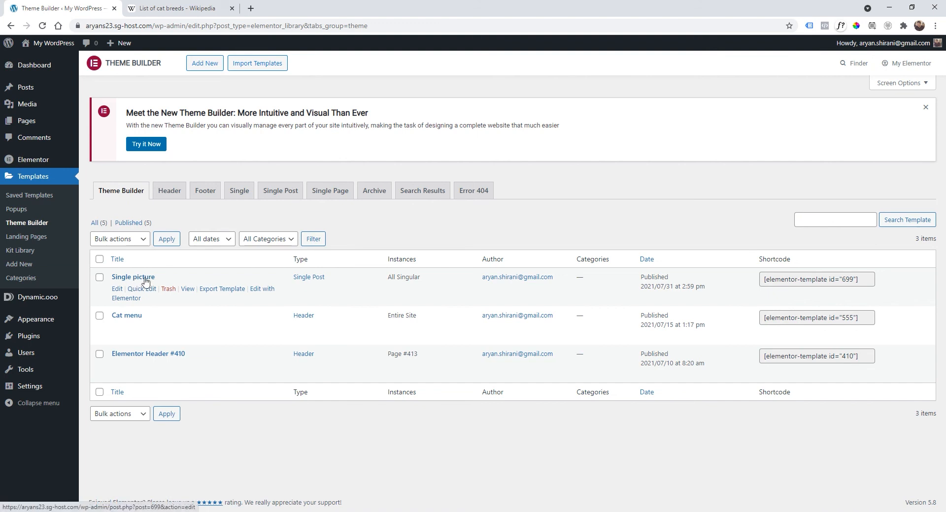
{"action": "left_click", "coordinate": [260, 290]}
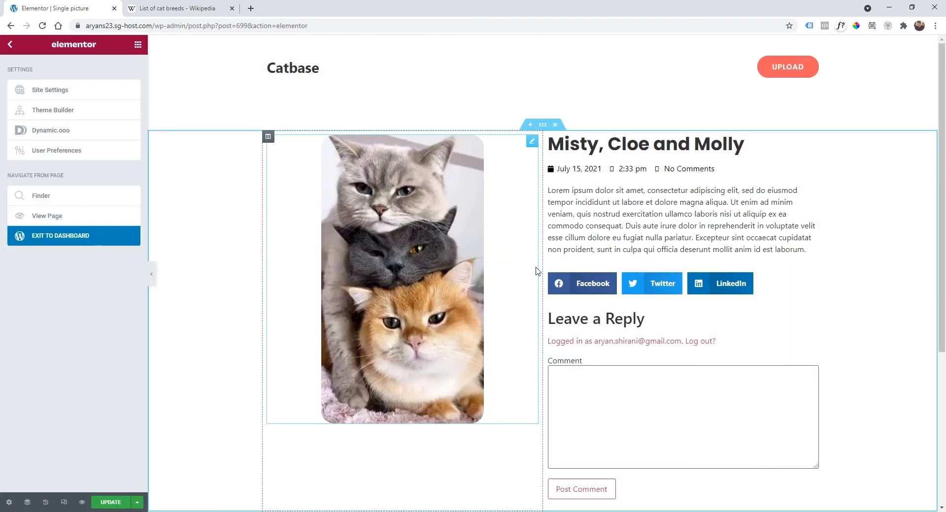
Delete the empty section below the comments and paste the copied cat grid section in its place.
{"action": "scroll", "coordinate": [535, 271], "scroll_direction": "down", "scroll_amount": 5}
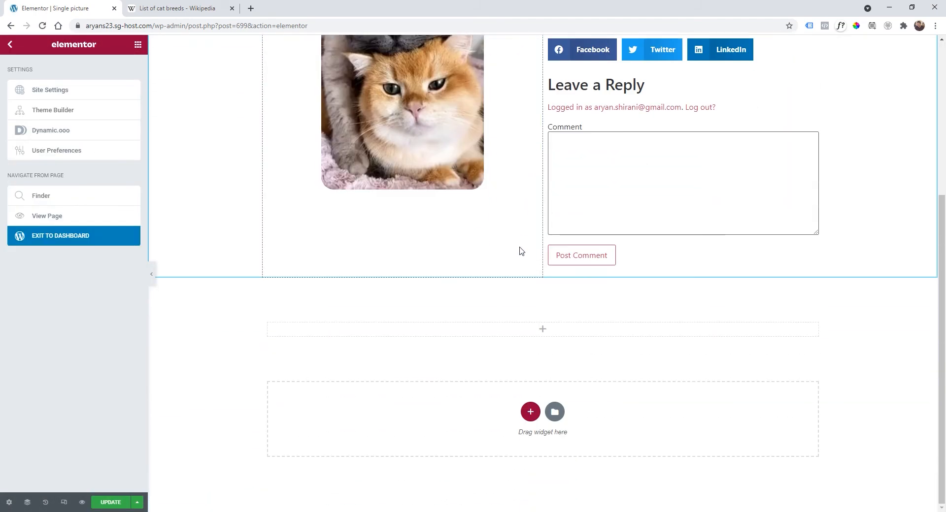
{"action": "left_click", "coordinate": [554, 312]}
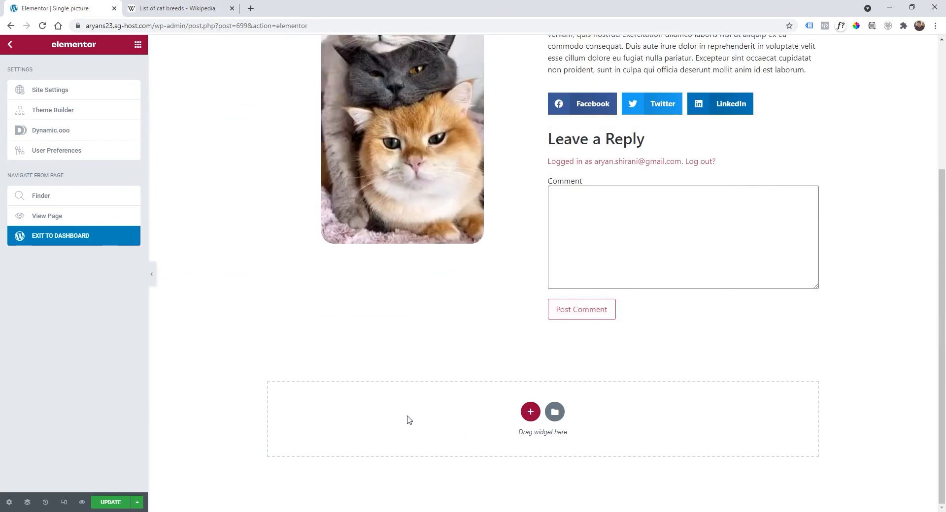
{"action": "right_click", "coordinate": [422, 403]}
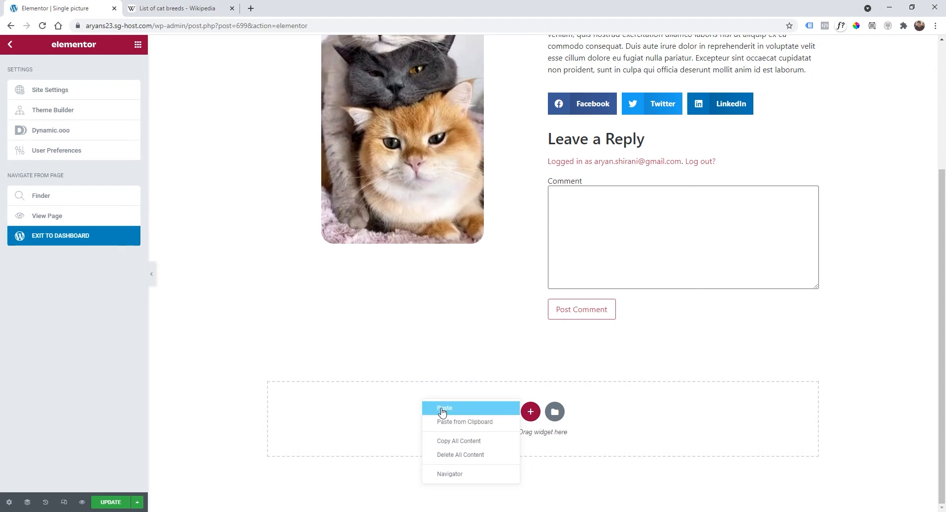
{"action": "left_click", "coordinate": [441, 408]}
Change the pasted Dynamic Posts widget's skin to Grid.
{"action": "scroll", "coordinate": [424, 295], "scroll_direction": "down", "scroll_amount": 2}
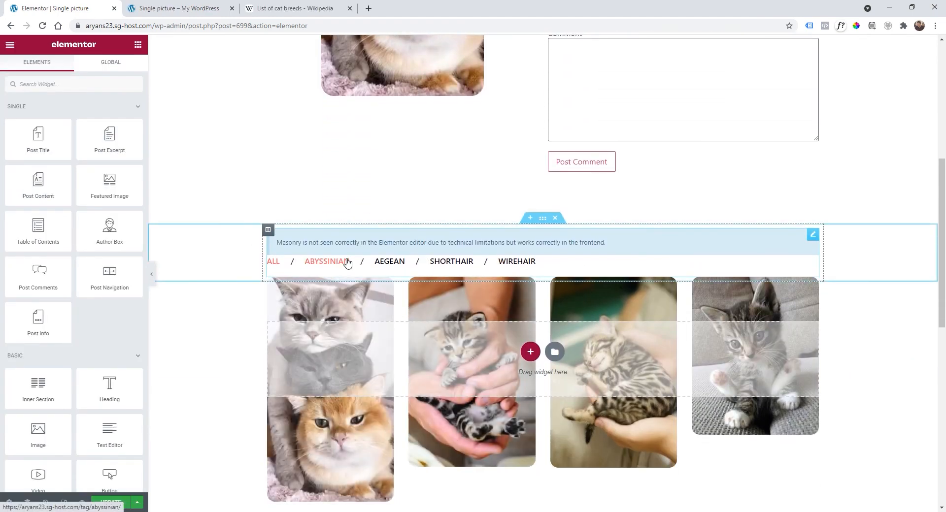
{"action": "left_click", "coordinate": [813, 237]}
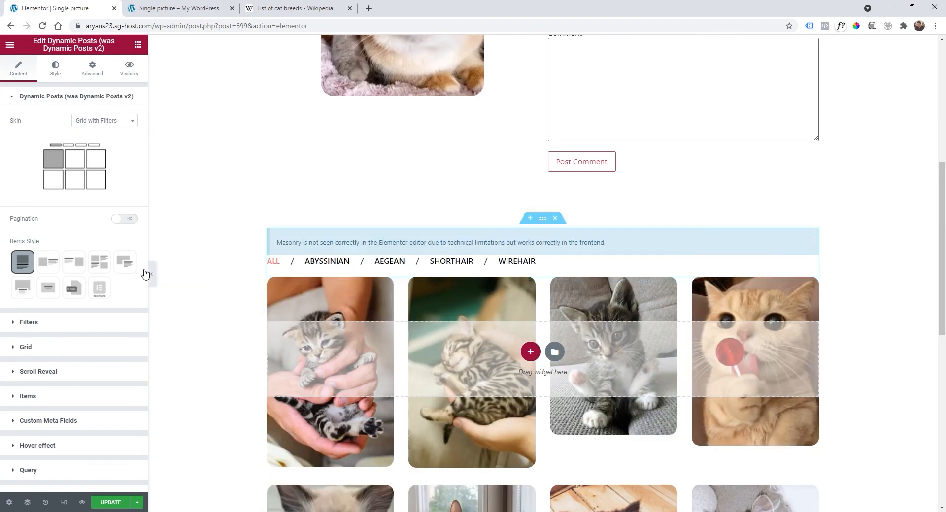
{"action": "left_click", "coordinate": [98, 123]}
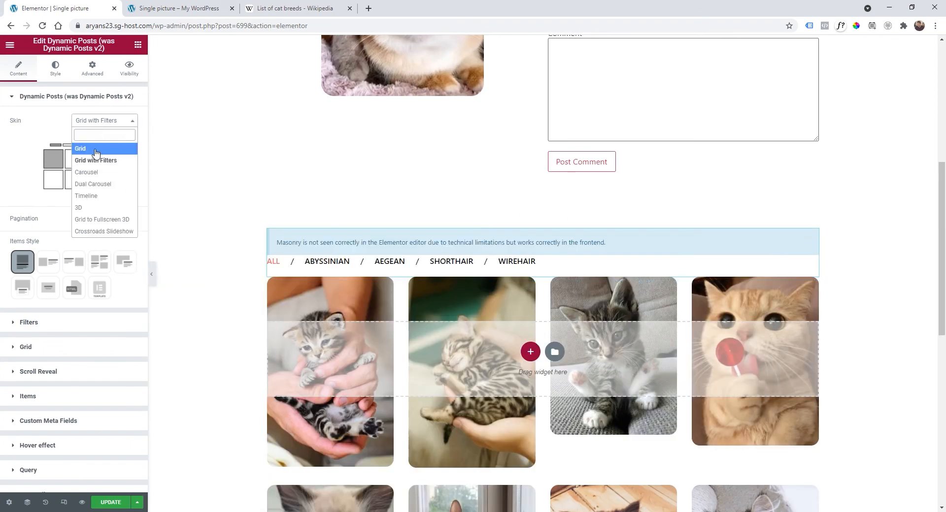
{"action": "left_click", "coordinate": [97, 147]}
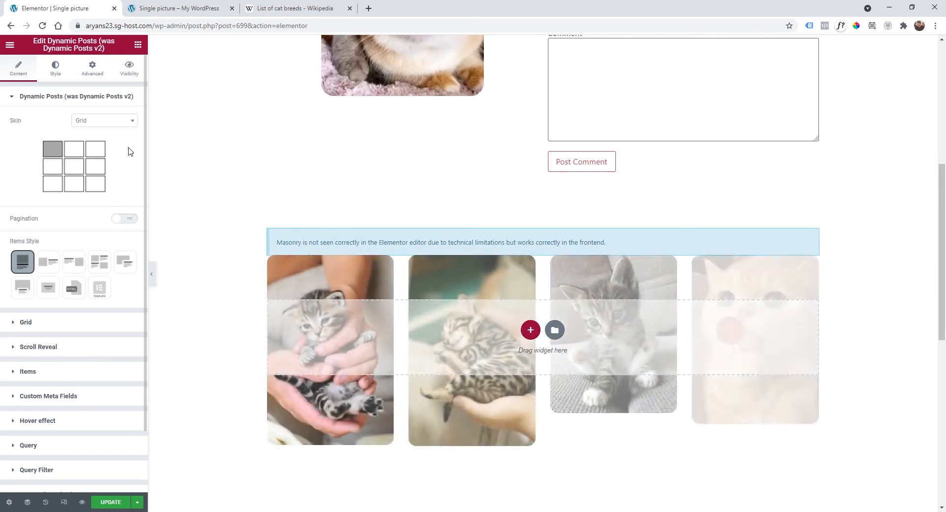
Filter the cat grid's query by Terms & Taxonomy using Tags (post_tag), with Dynamic Current Post Terms enabled.
{"action": "scroll", "coordinate": [125, 167], "scroll_direction": "down", "scroll_amount": 2}
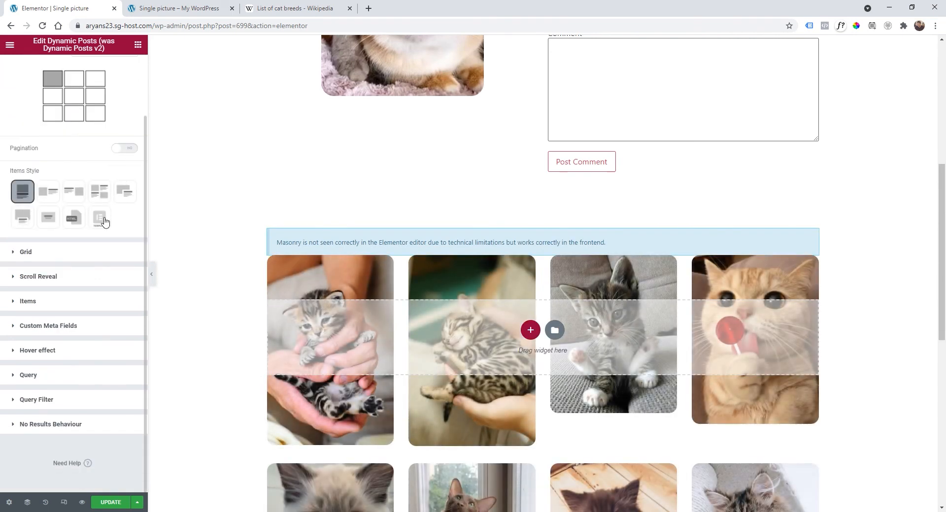
{"action": "left_click", "coordinate": [48, 401]}
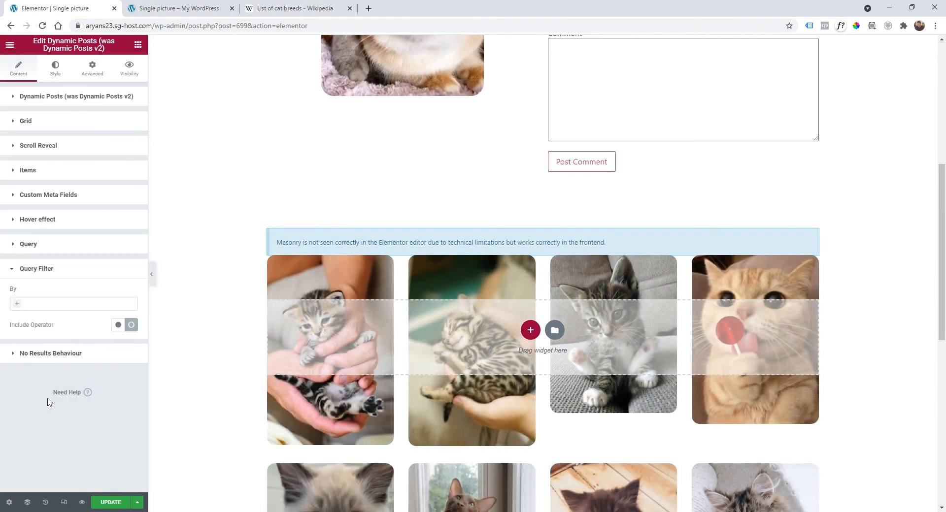
{"action": "left_click", "coordinate": [18, 305]}
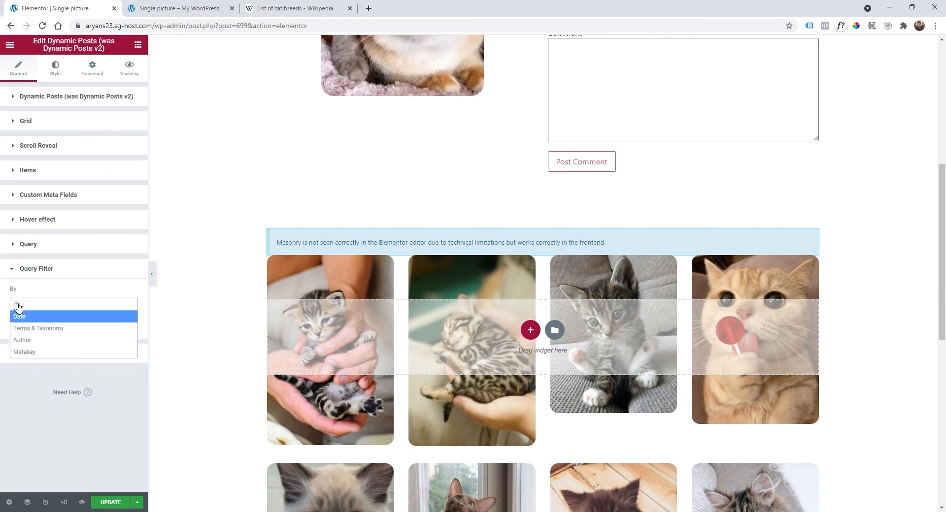
{"action": "left_click", "coordinate": [35, 328]}
{"action": "scroll", "coordinate": [64, 339], "scroll_direction": "down", "scroll_amount": 2}
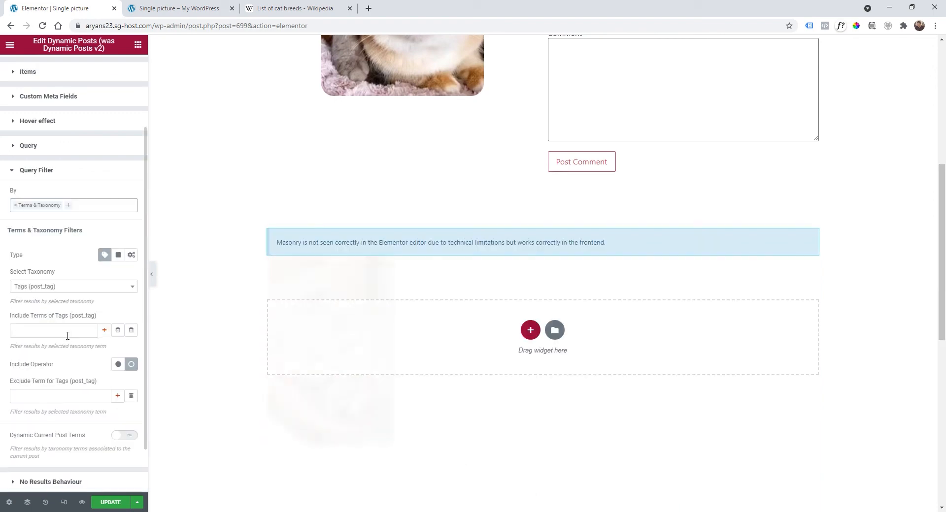
{"action": "left_click", "coordinate": [40, 290]}
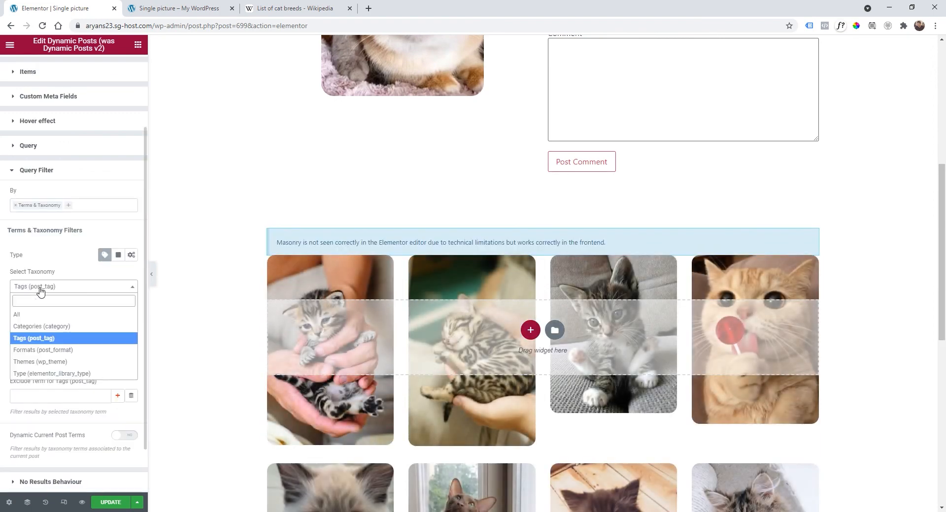
{"action": "left_click", "coordinate": [40, 340]}
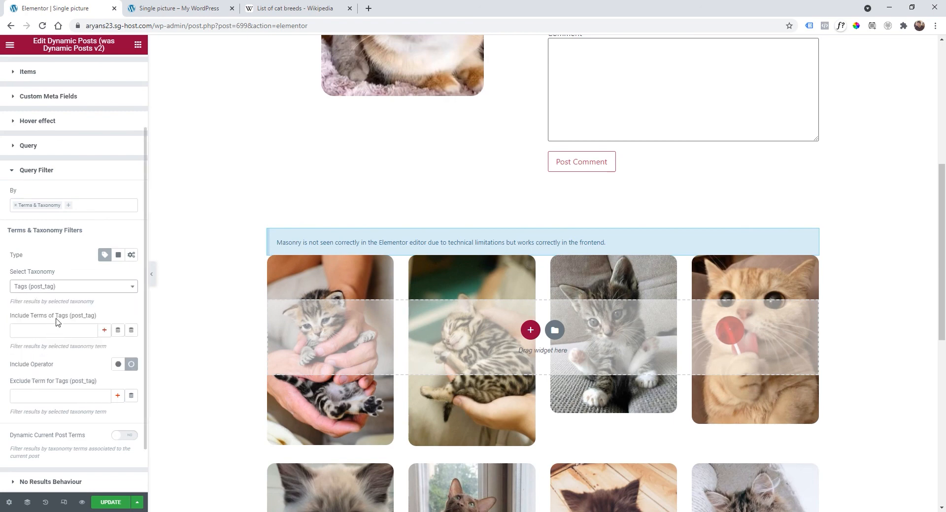
{"action": "scroll", "coordinate": [77, 382], "scroll_direction": "down", "scroll_amount": 1}
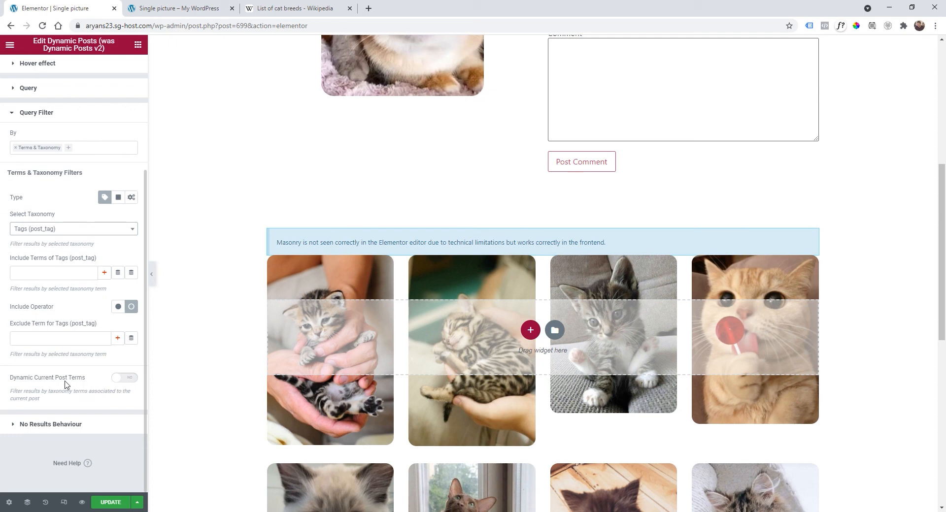
{"action": "left_click", "coordinate": [126, 379]}
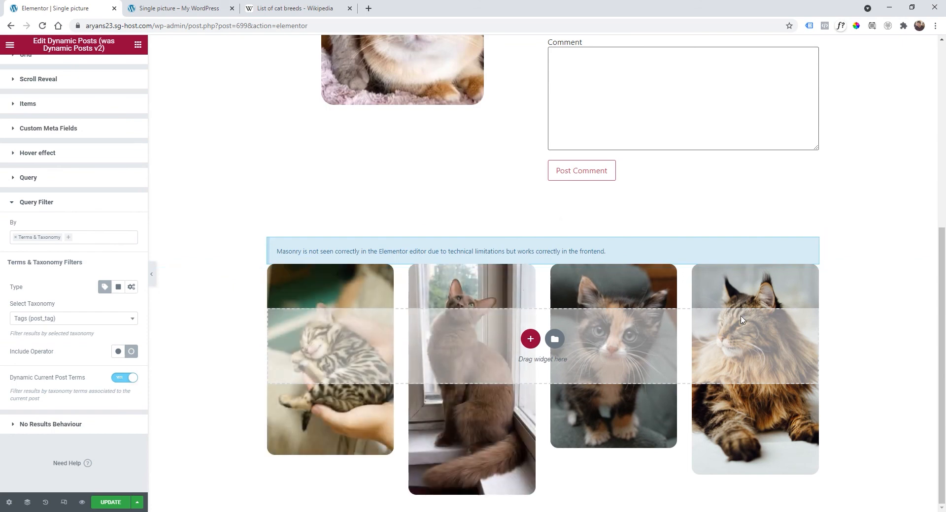
Add a Terms item using the Tags taxonomy to the Post Info widget below the picture title.
{"action": "scroll", "coordinate": [424, 200], "scroll_direction": "up", "scroll_amount": 6}
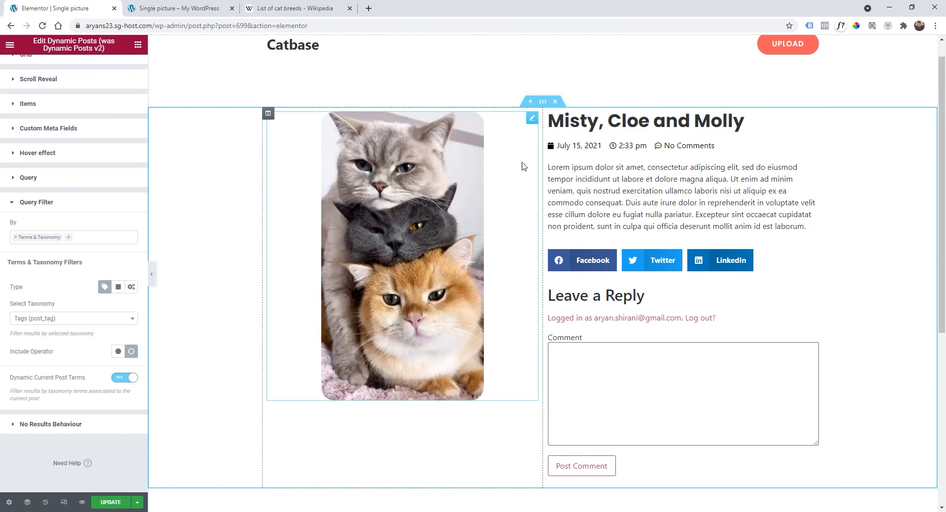
{"action": "left_click", "coordinate": [713, 149]}
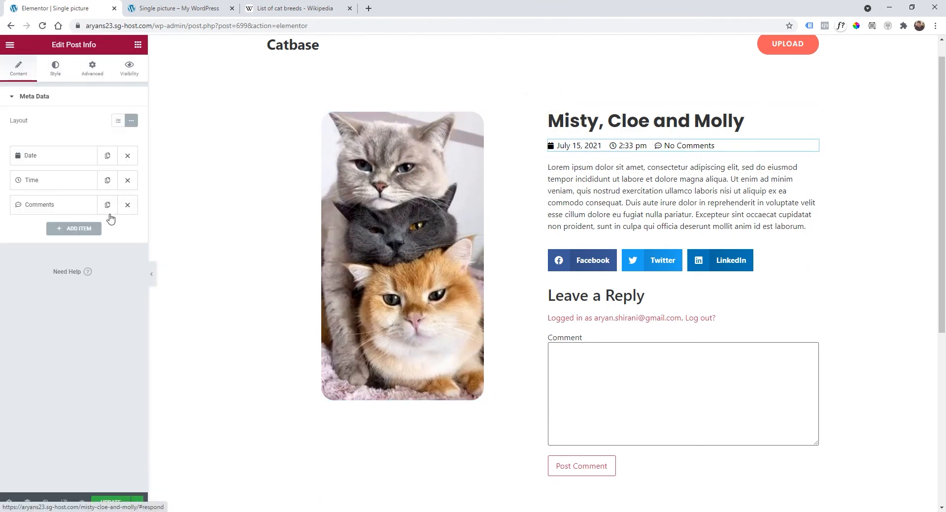
{"action": "left_click", "coordinate": [88, 230]}
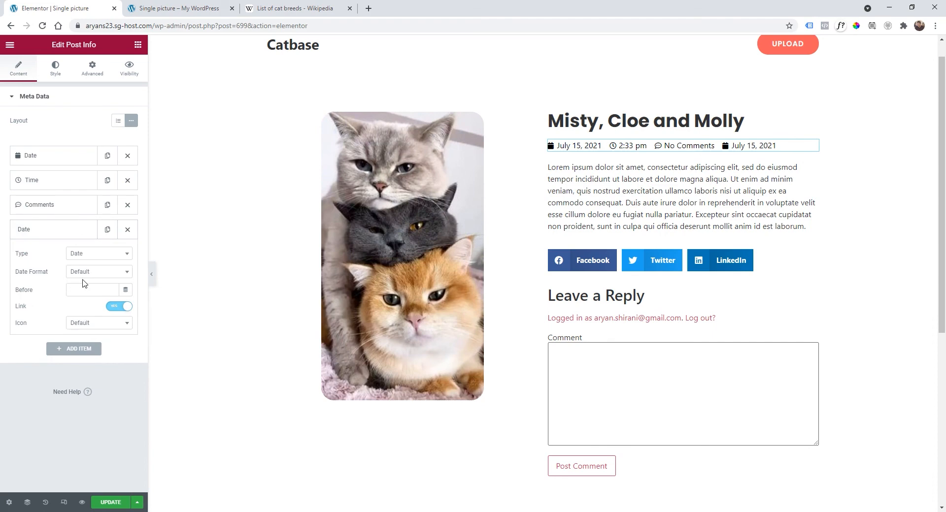
{"action": "left_click", "coordinate": [86, 255]}
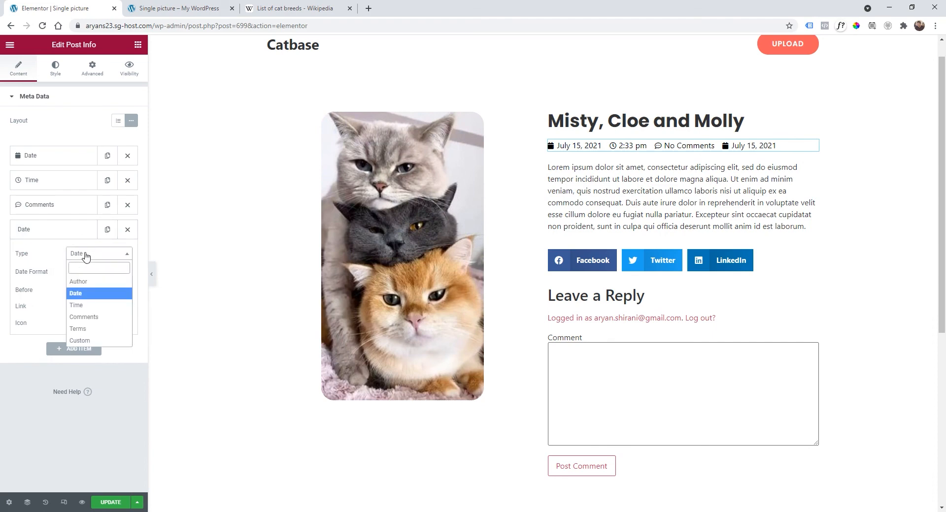
{"action": "left_click", "coordinate": [99, 329]}
{"action": "left_click", "coordinate": [47, 284]}
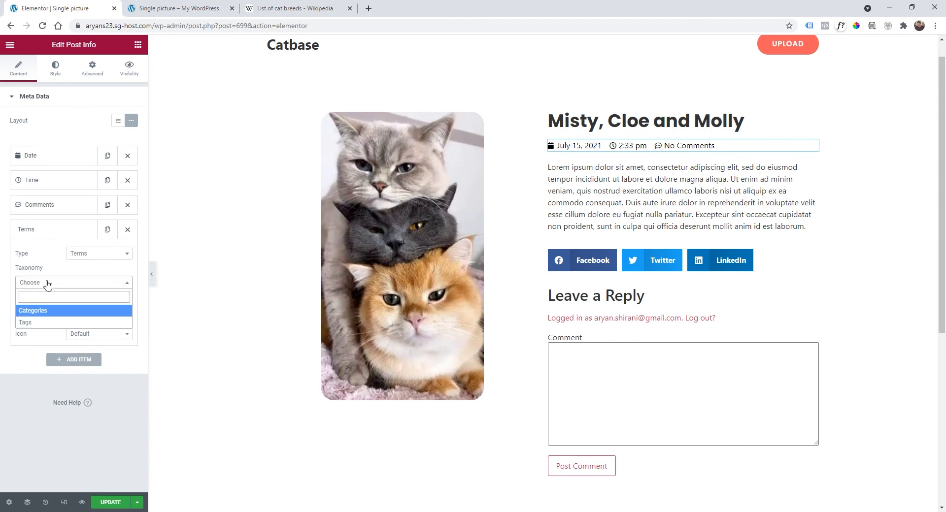
{"action": "left_click", "coordinate": [48, 323]}
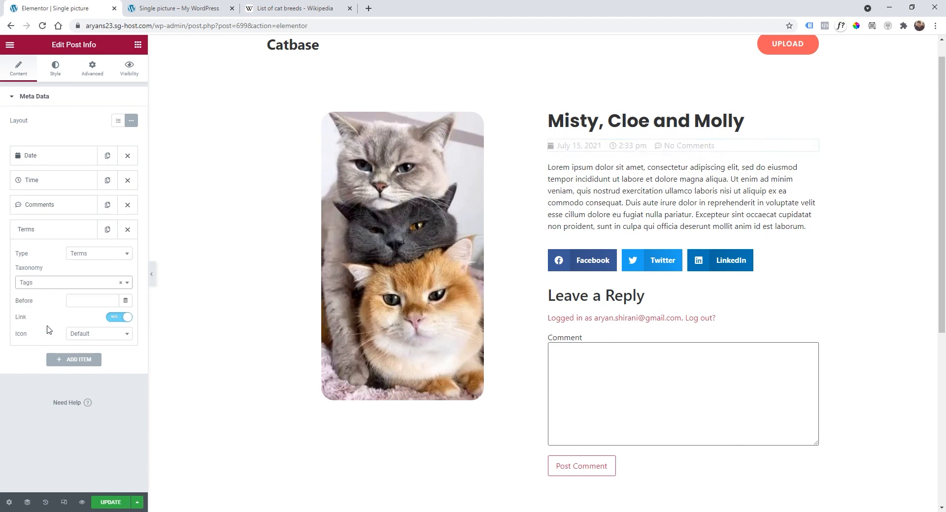
{"action": "left_click", "coordinate": [52, 283]}
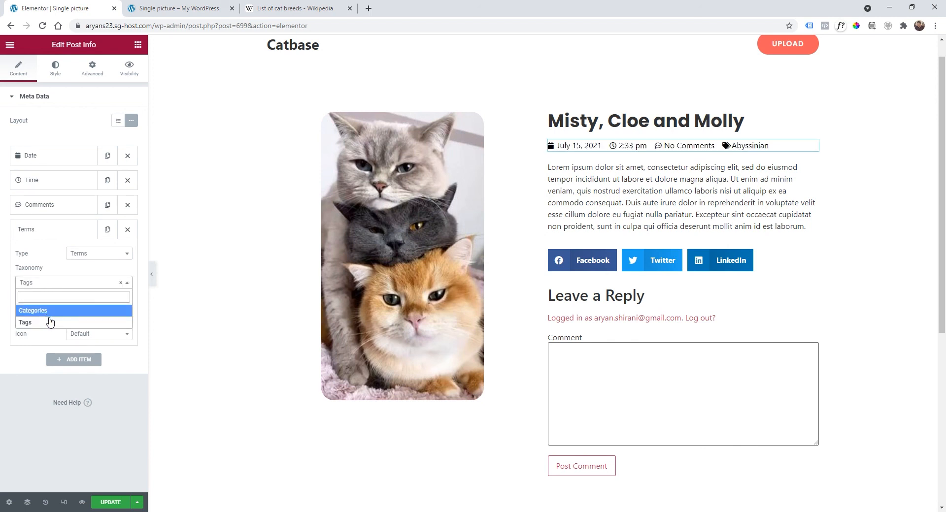
{"action": "left_click", "coordinate": [42, 323]}
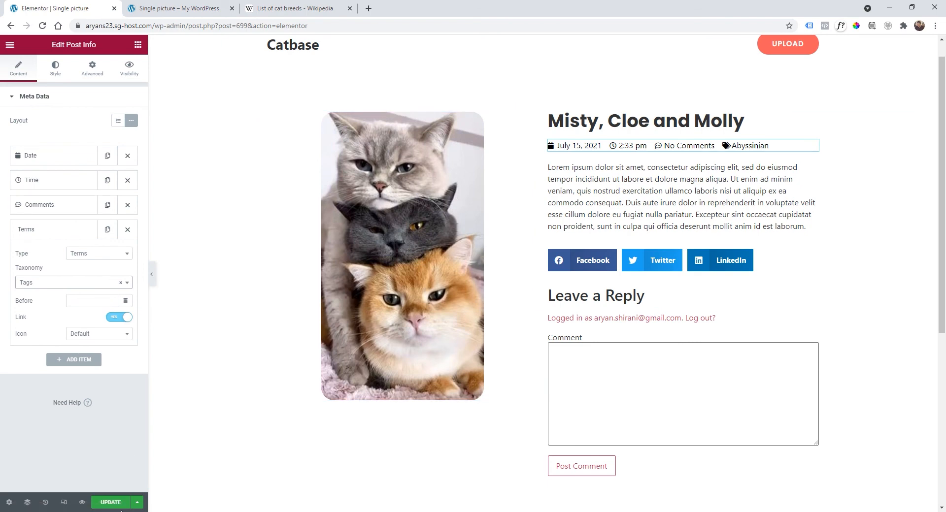
Update the Single picture template and view its live page, comparing the post's tag with the related cat grid.
{"action": "left_click", "coordinate": [117, 503]}
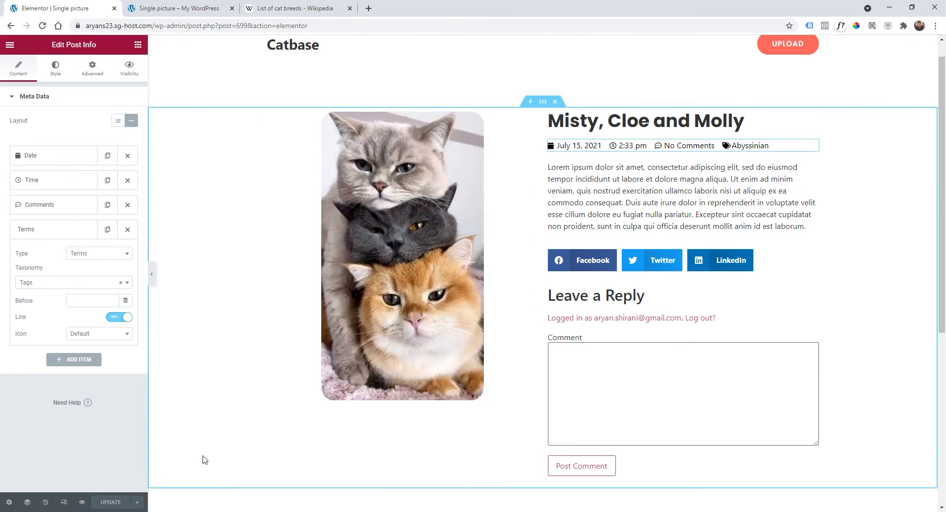
{"action": "left_click", "coordinate": [12, 47]}
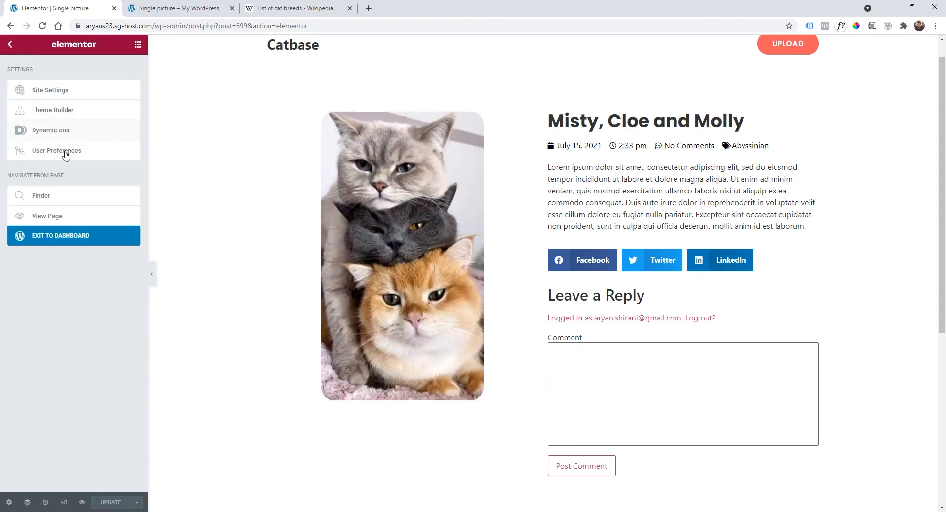
{"action": "left_click", "coordinate": [57, 215]}
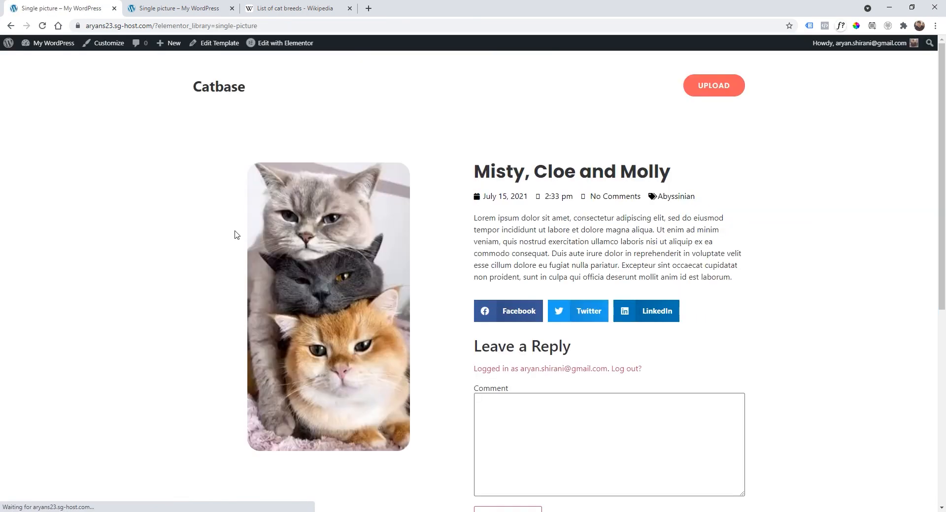
{"action": "scroll", "coordinate": [448, 177], "scroll_direction": "down", "scroll_amount": 7}
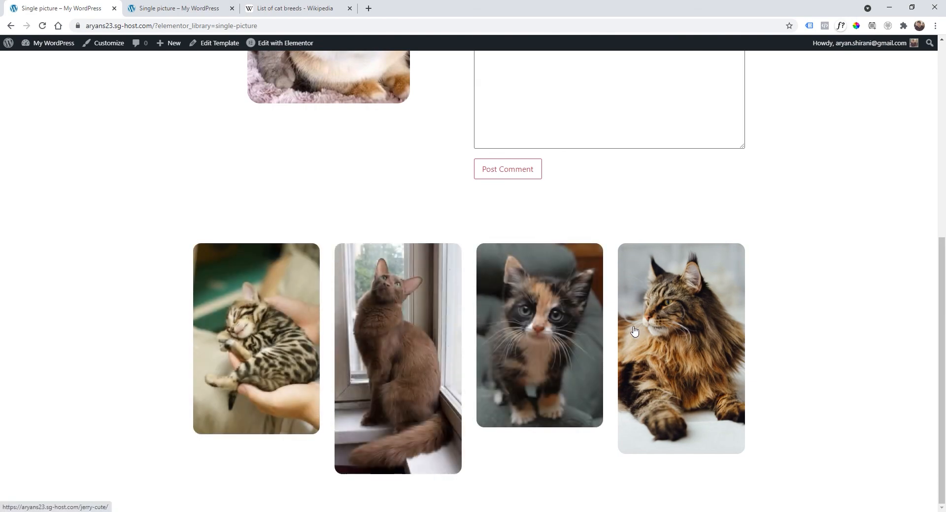
{"action": "scroll", "coordinate": [641, 327], "scroll_direction": "up", "scroll_amount": 7}
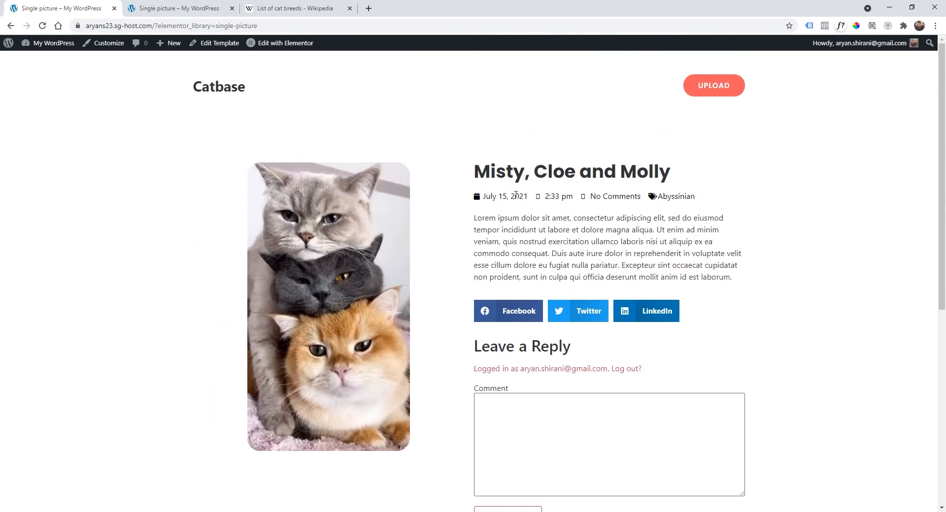
{"action": "scroll", "coordinate": [315, 261], "scroll_direction": "down", "scroll_amount": 7}
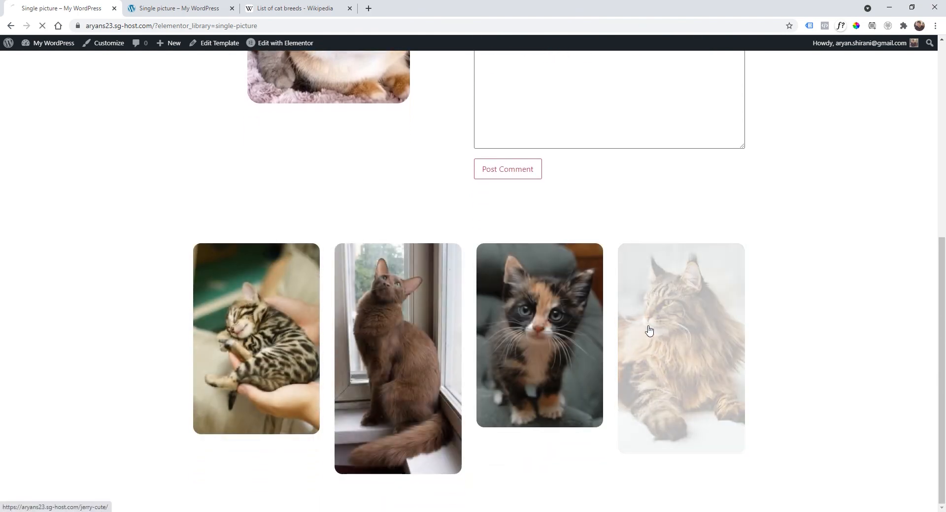
Open the Jerry cute picture from the related grid and check its tag and related cats.
{"action": "left_click", "coordinate": [628, 326]}
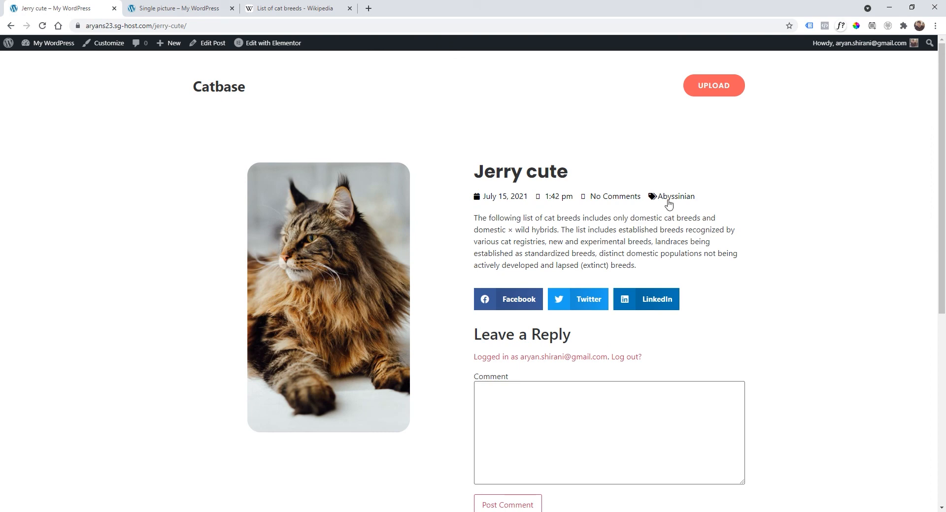
{"action": "scroll", "coordinate": [468, 206], "scroll_direction": "down", "scroll_amount": 2}
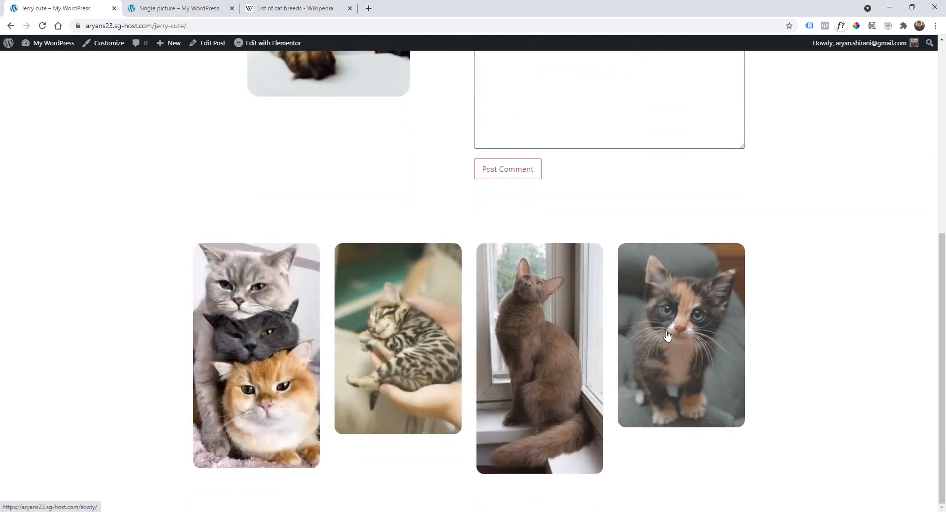
{"action": "scroll", "coordinate": [335, 339], "scroll_direction": "up", "scroll_amount": 7}
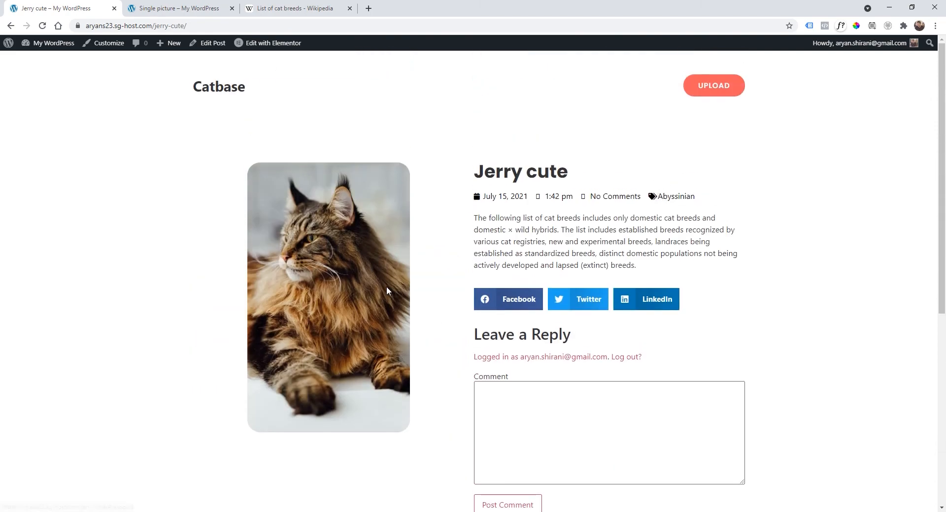
Go to the Catbase home page, open the Gizmo picture, and check its tag against the related cats.
{"action": "left_click", "coordinate": [222, 89]}
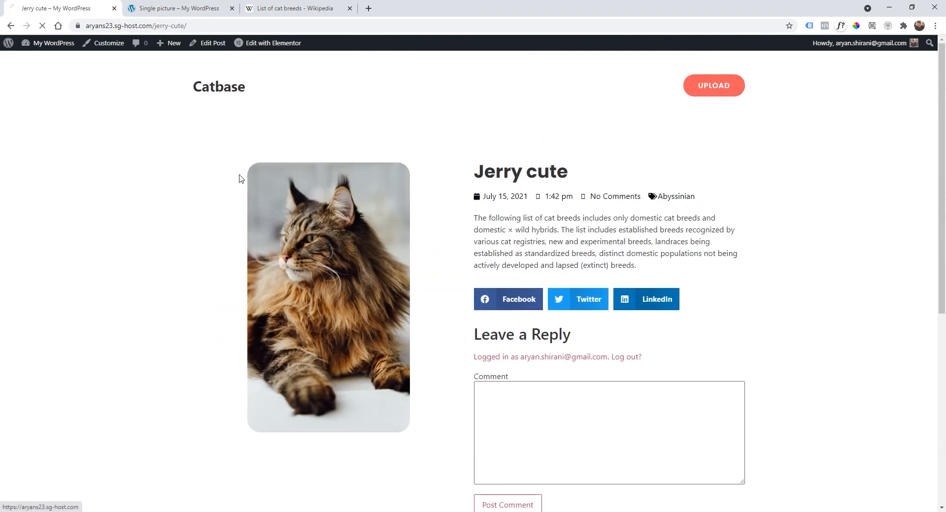
{"action": "scroll", "coordinate": [432, 169], "scroll_direction": "down", "scroll_amount": 6}
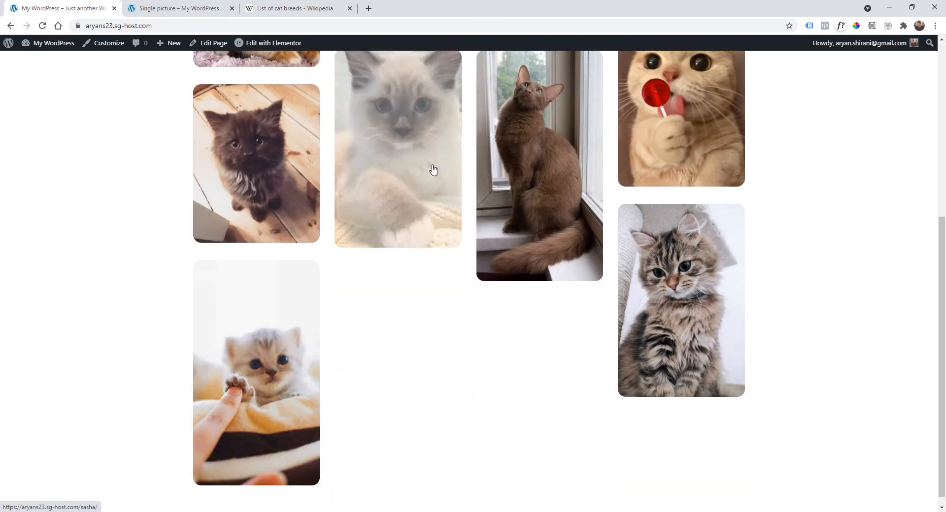
{"action": "scroll", "coordinate": [672, 273], "scroll_direction": "down", "scroll_amount": 1}
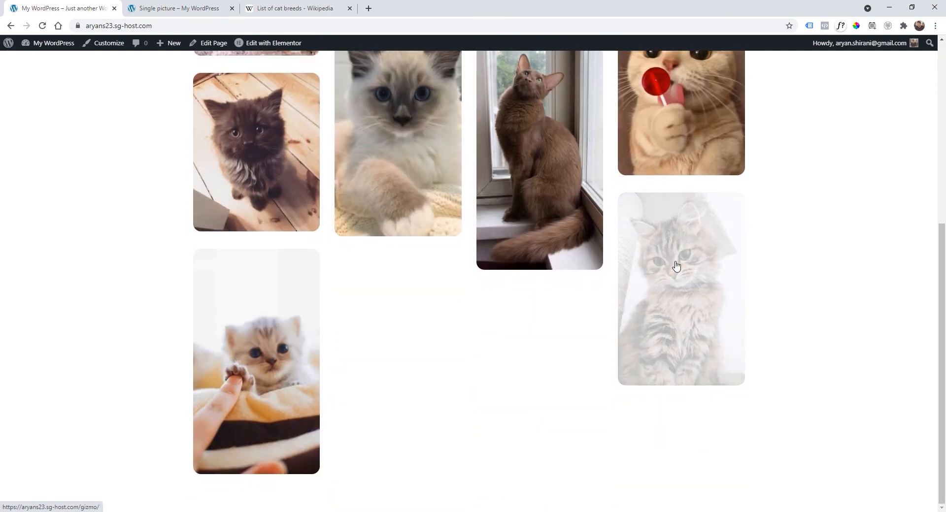
{"action": "left_click", "coordinate": [671, 266]}
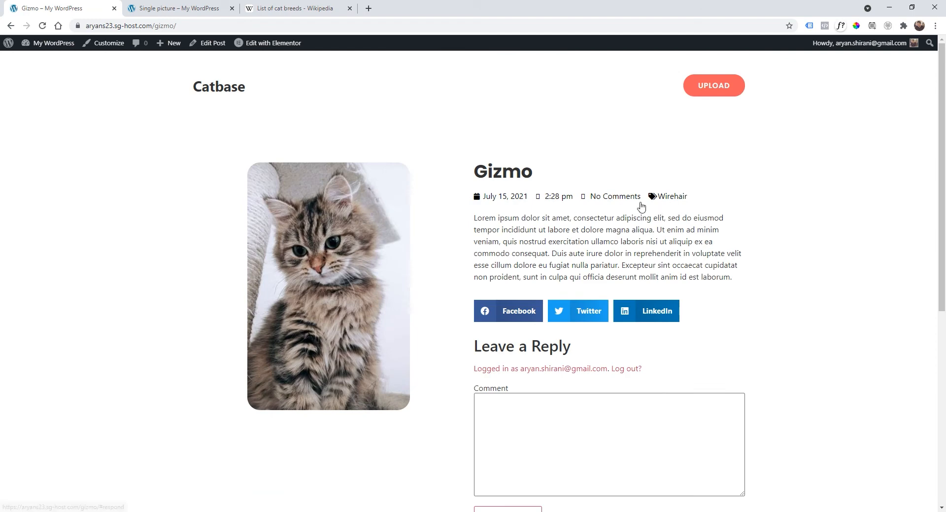
{"action": "scroll", "coordinate": [578, 188], "scroll_direction": "down", "scroll_amount": 1}
{"action": "scroll", "coordinate": [577, 188], "scroll_direction": "down", "scroll_amount": 2}
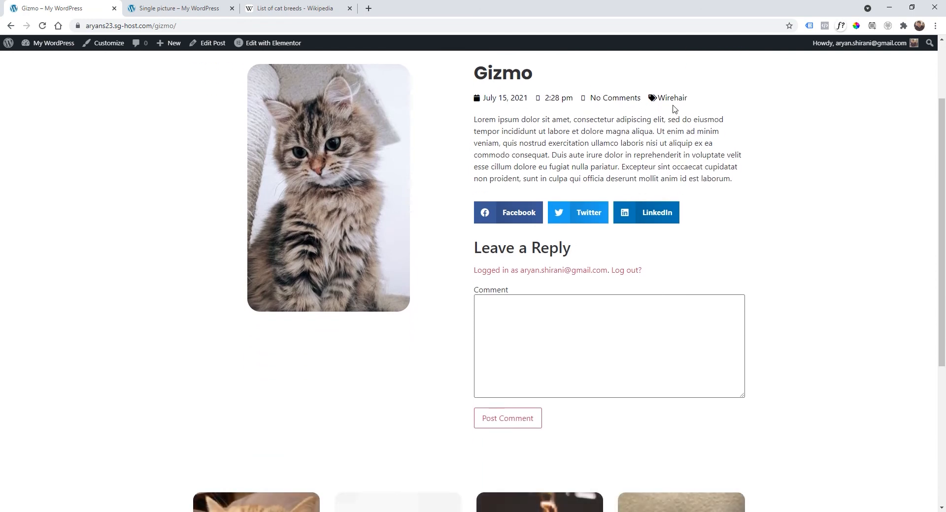
{"action": "scroll", "coordinate": [716, 158], "scroll_direction": "down", "scroll_amount": 4}
{"action": "scroll", "coordinate": [740, 192], "scroll_direction": "down", "scroll_amount": 2}
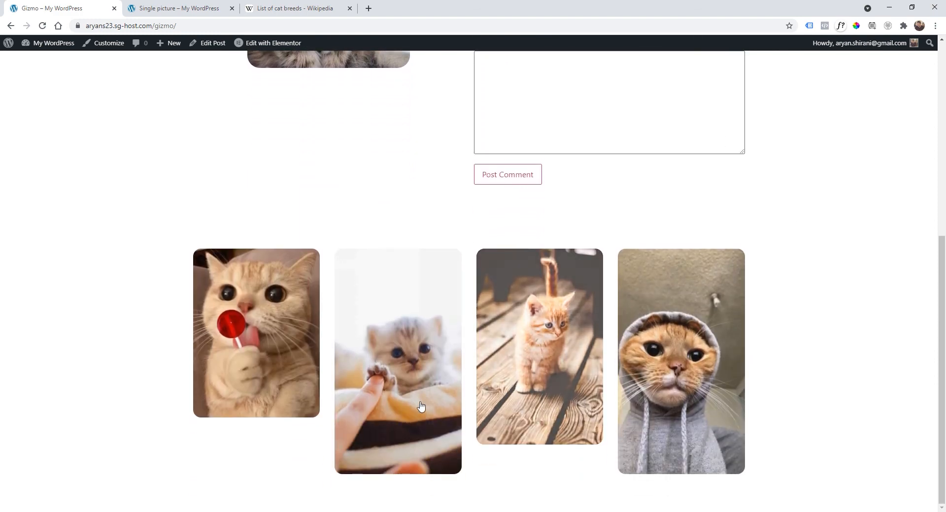
{"action": "scroll", "coordinate": [584, 370], "scroll_direction": "up", "scroll_amount": 7}
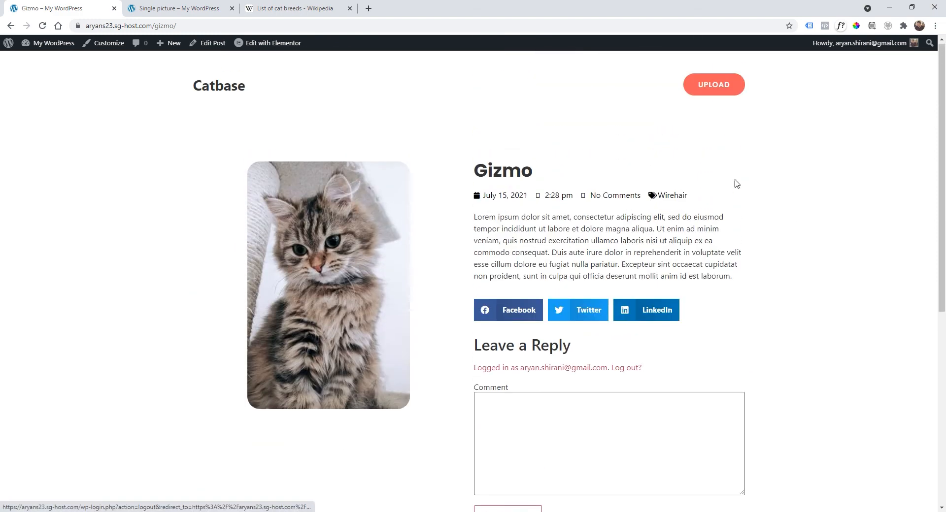
{"action": "scroll", "coordinate": [671, 197], "scroll_direction": "down", "scroll_amount": 7}
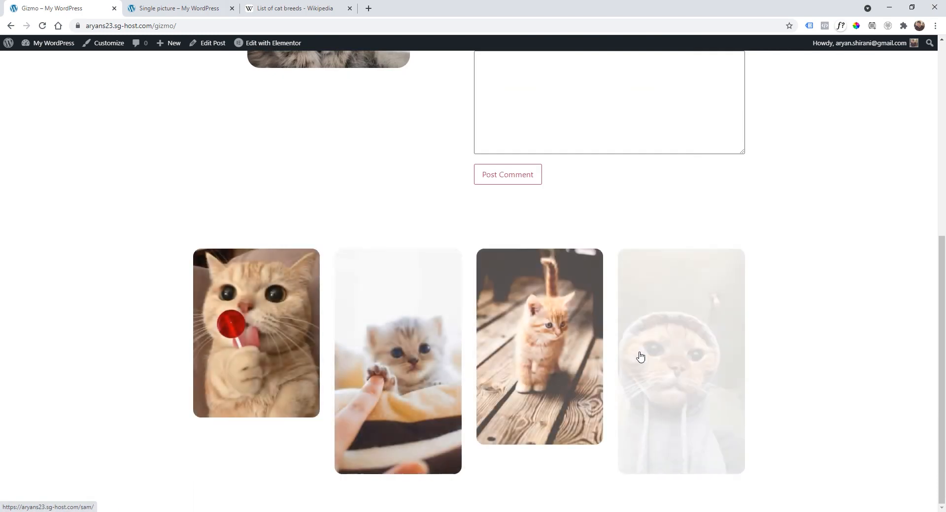
Open the Sam picture from Gizmo's related cats and check its tag and related grid.
{"action": "left_click", "coordinate": [567, 335]}
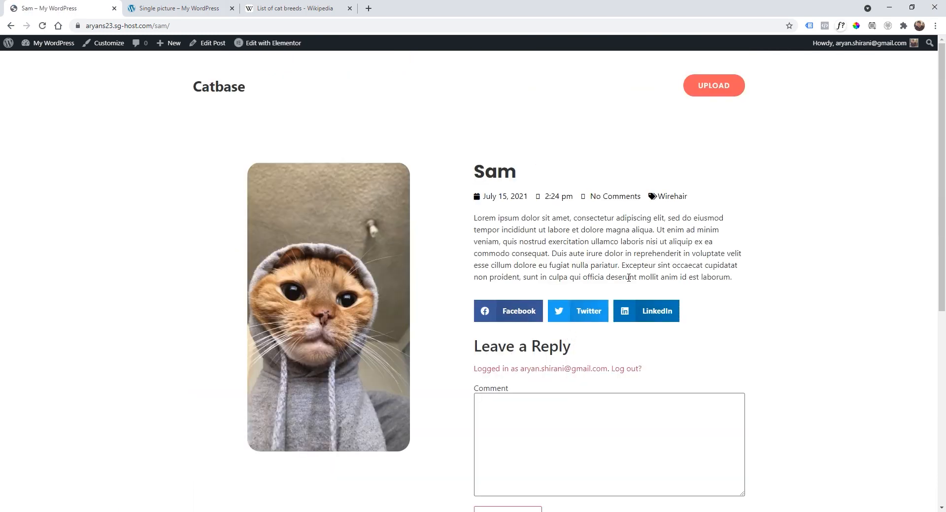
{"action": "scroll", "coordinate": [356, 247], "scroll_direction": "down", "scroll_amount": 7}
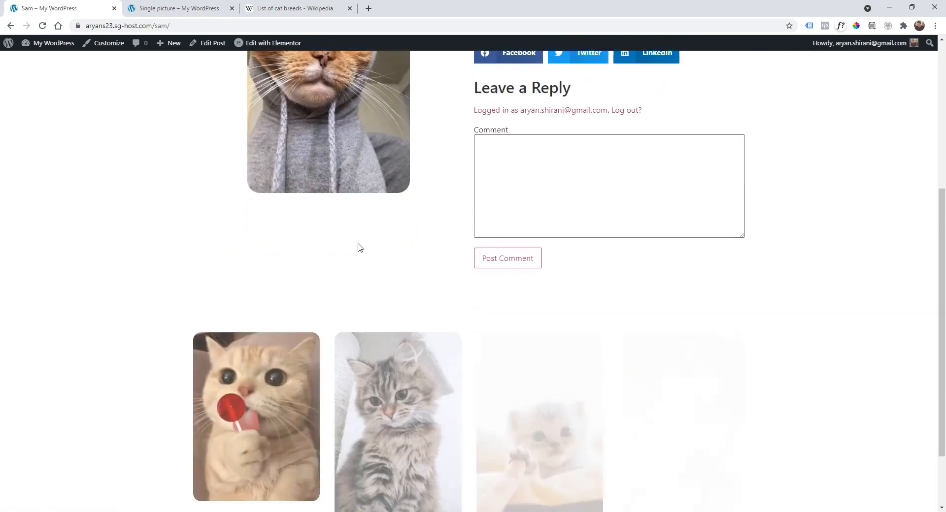
{"action": "scroll", "coordinate": [345, 237], "scroll_direction": "up", "scroll_amount": 7}
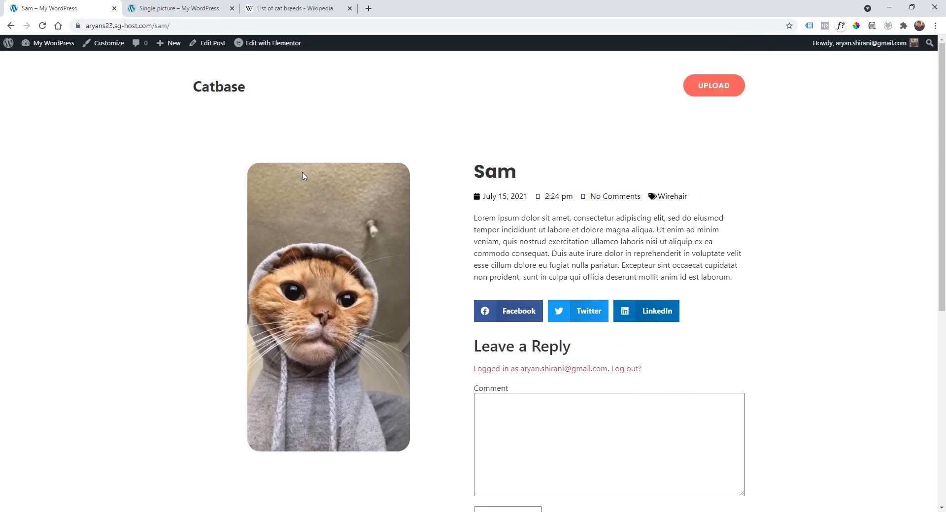
{"action": "scroll", "coordinate": [303, 175], "scroll_direction": "down", "scroll_amount": 1}
{"action": "scroll", "coordinate": [276, 148], "scroll_direction": "up", "scroll_amount": 1}
Open the George picture from the home page, follow its Shorthair tag, and examine the tag archive's layout.
{"action": "left_click", "coordinate": [227, 90]}
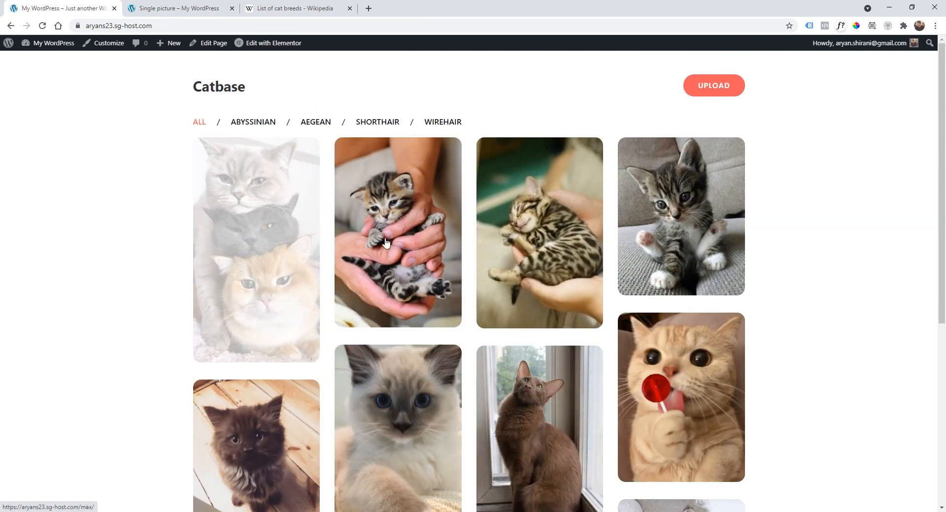
{"action": "left_click", "coordinate": [702, 221]}
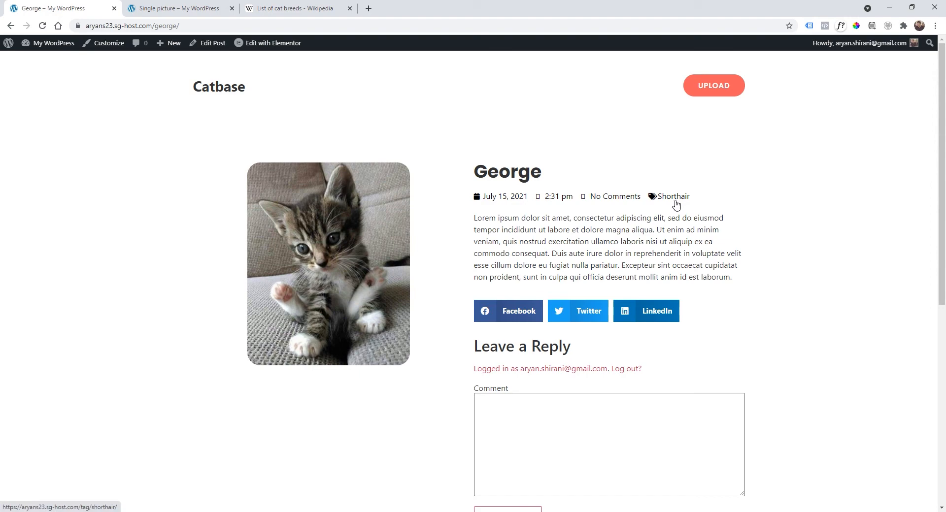
{"action": "left_click", "coordinate": [672, 203]}
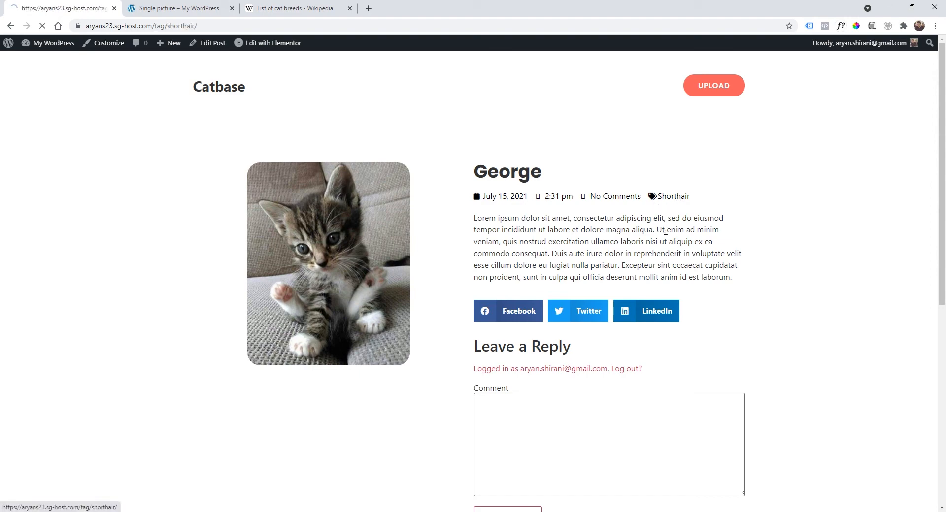
{"action": "scroll", "coordinate": [477, 227], "scroll_direction": "down", "scroll_amount": 19}
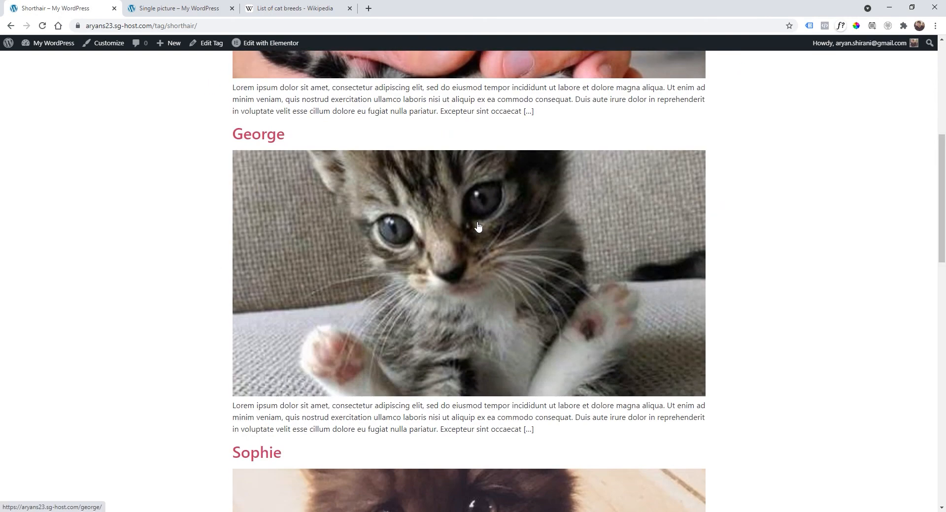
{"action": "scroll", "coordinate": [455, 288], "scroll_direction": "up", "scroll_amount": 8}
{"action": "scroll", "coordinate": [457, 283], "scroll_direction": "up", "scroll_amount": 10}
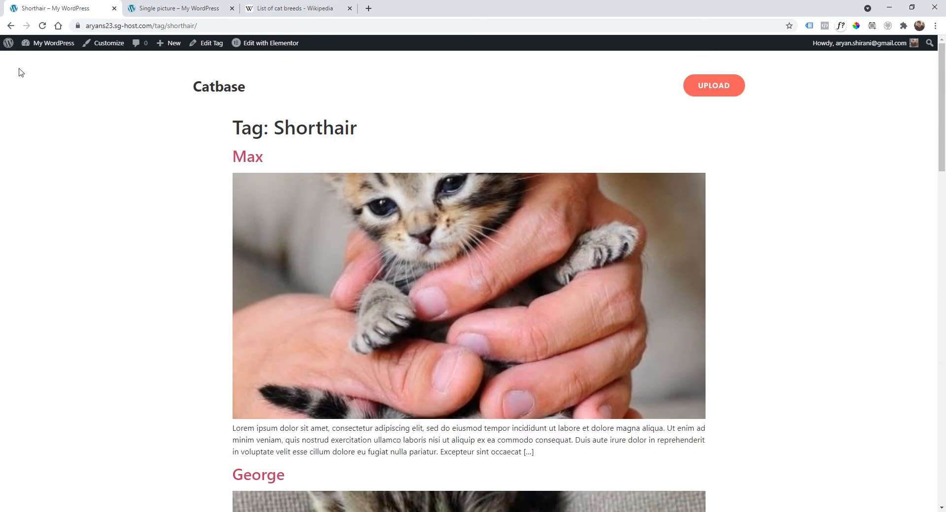
Go to the WordPress dashboard and open the Theme Builder's list of templates.
{"action": "left_click", "coordinate": [9, 44]}
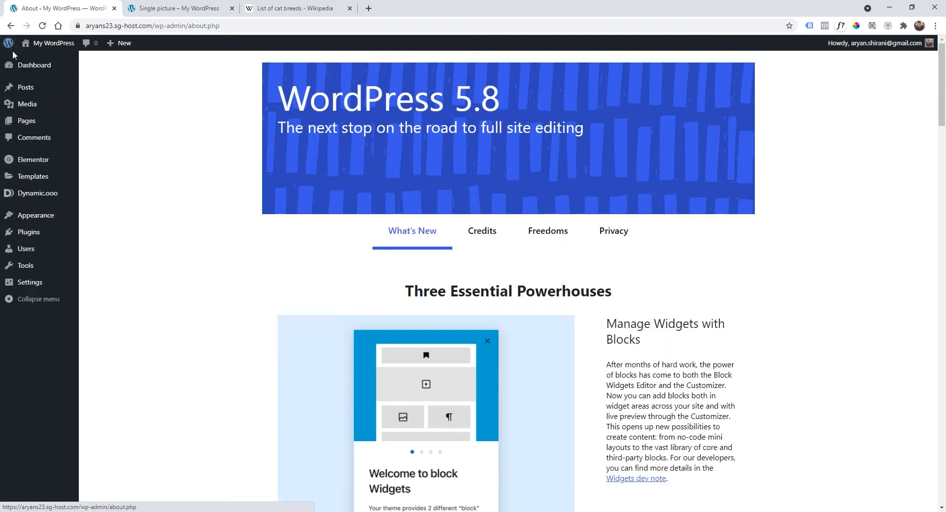
{"action": "mouse_move", "coordinate": [25, 48]}
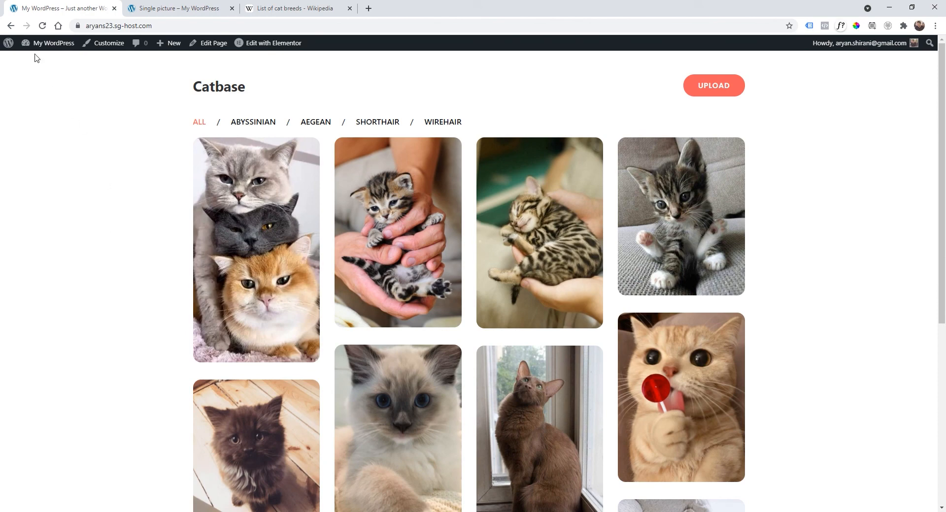
{"action": "left_click", "coordinate": [8, 45]}
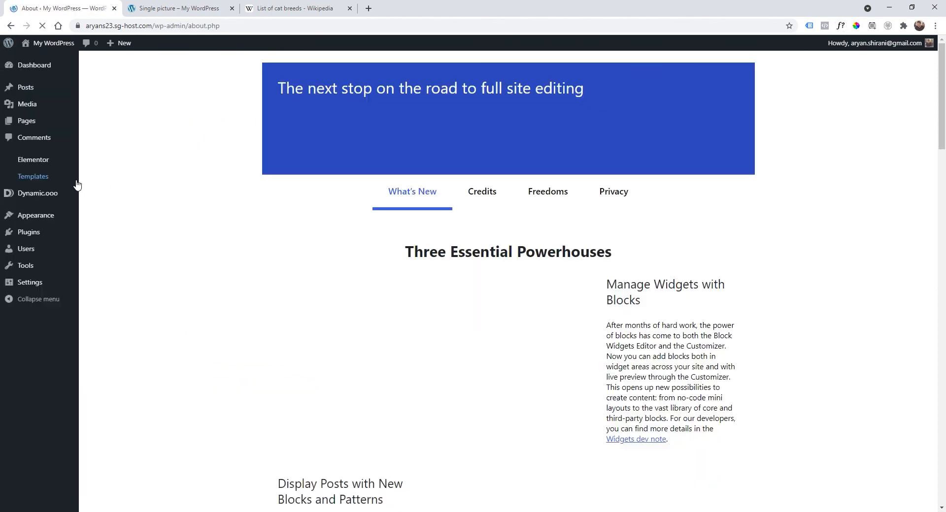
{"action": "mouse_move", "coordinate": [39, 178]}
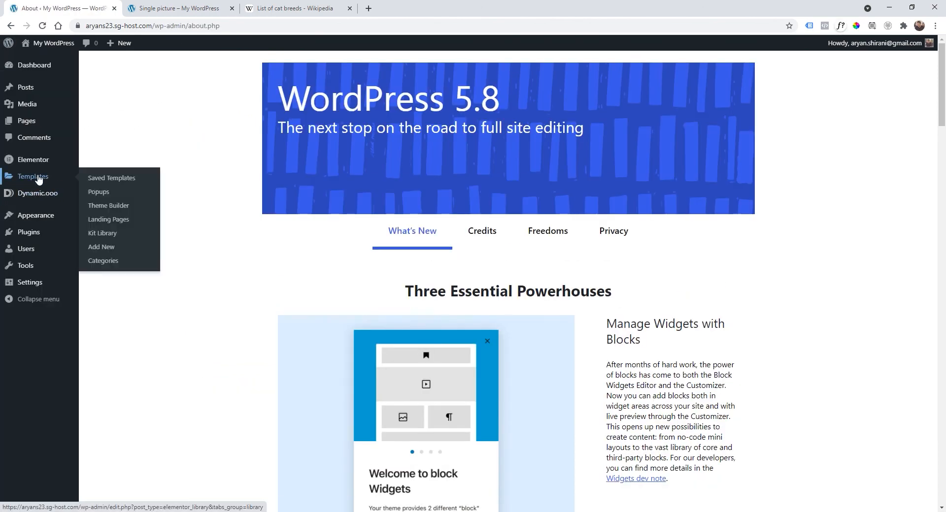
{"action": "left_click", "coordinate": [118, 208]}
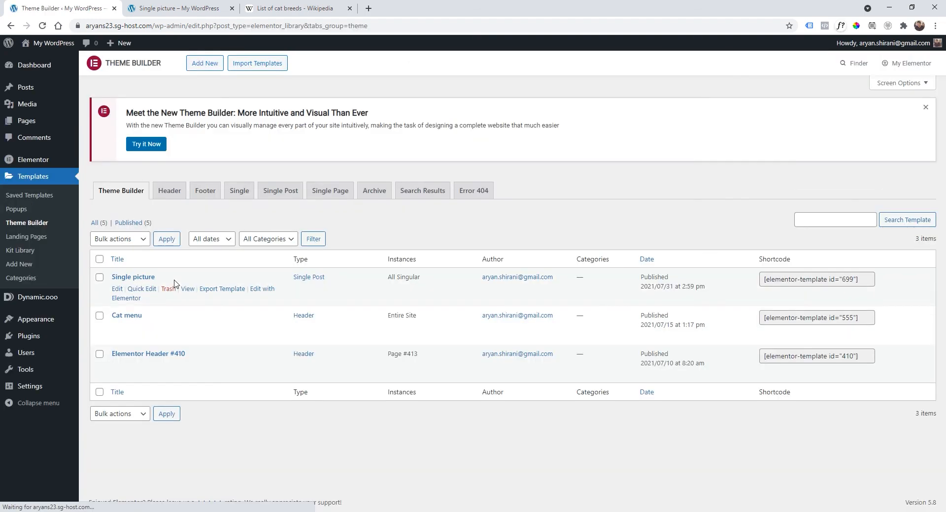
Create an Archive template named Tags and dismiss the block library to start from a blank canvas.
{"action": "left_click", "coordinate": [205, 63]}
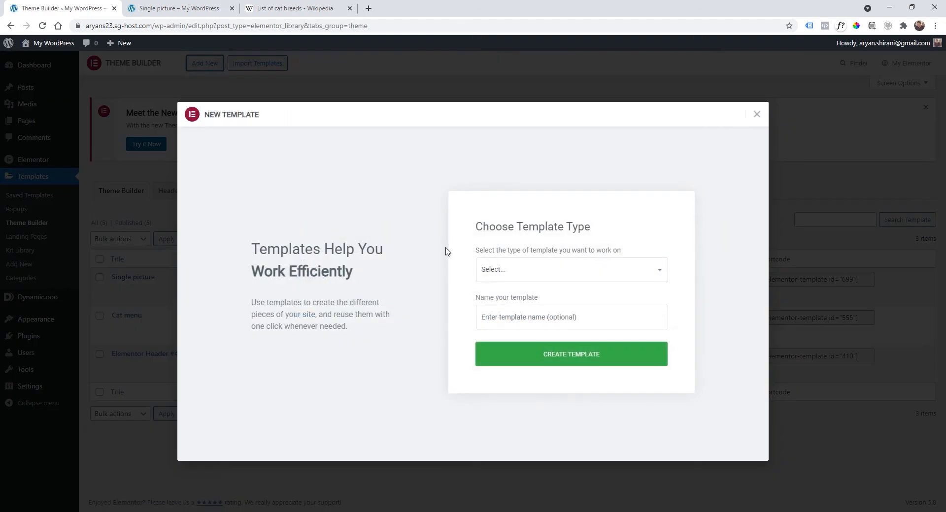
{"action": "left_click", "coordinate": [550, 275]}
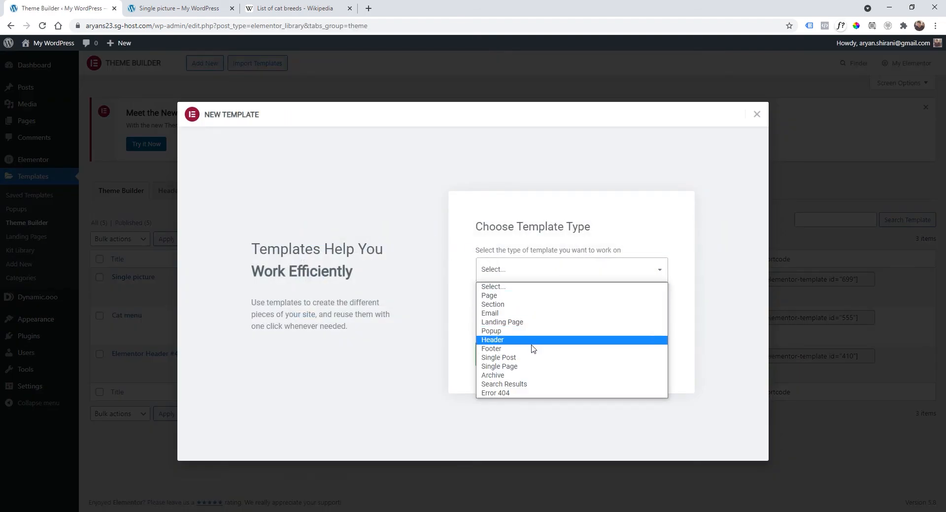
{"action": "left_click", "coordinate": [510, 379]}
{"action": "left_click", "coordinate": [515, 323]}
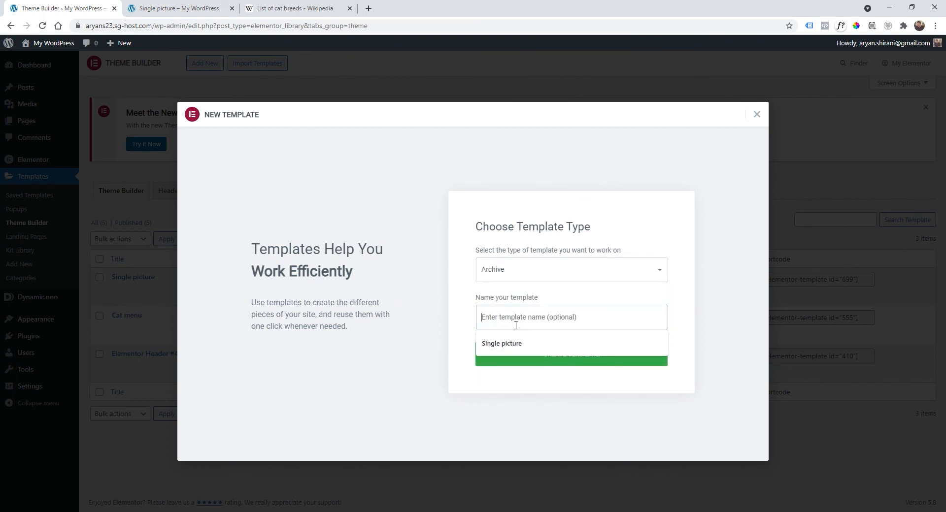
{"action": "type", "text": "Tags"}
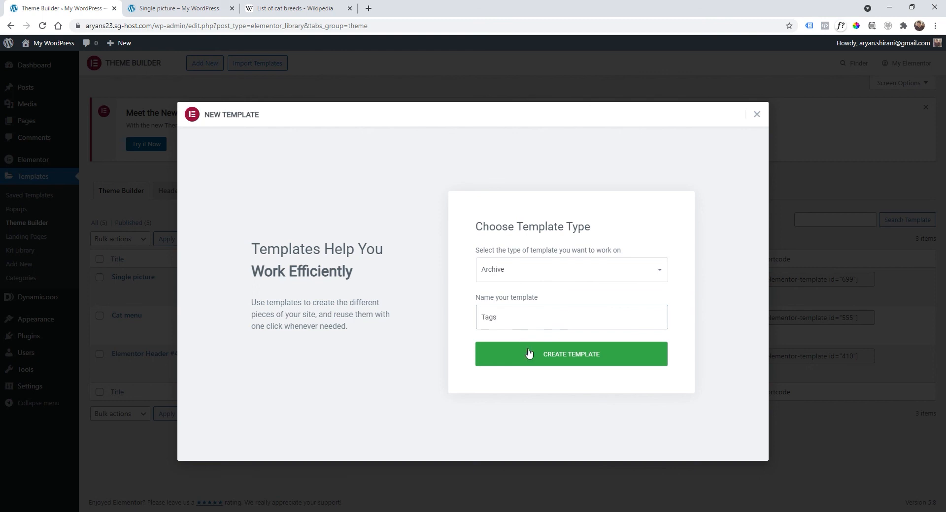
{"action": "left_click", "coordinate": [528, 353]}
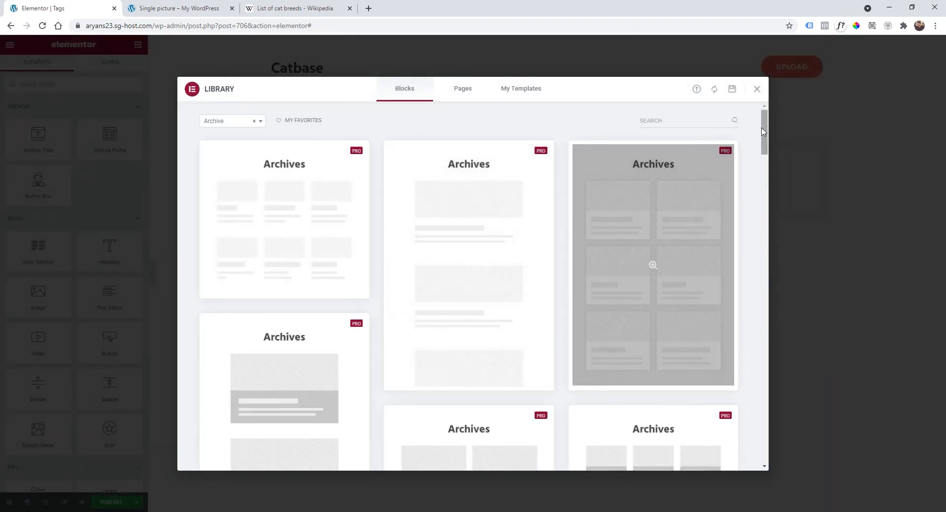
{"action": "left_click", "coordinate": [757, 89]}
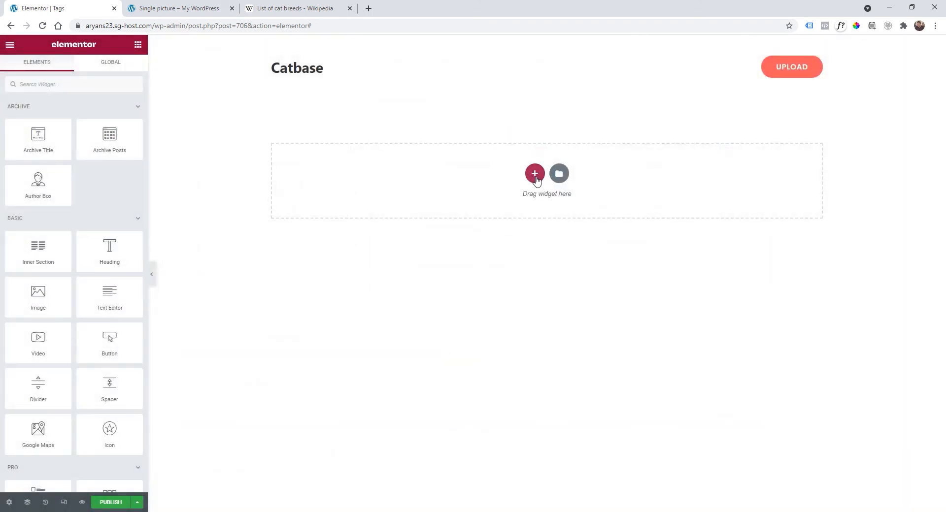
{"action": "left_click", "coordinate": [541, 182]}
{"action": "left_click", "coordinate": [414, 206]}
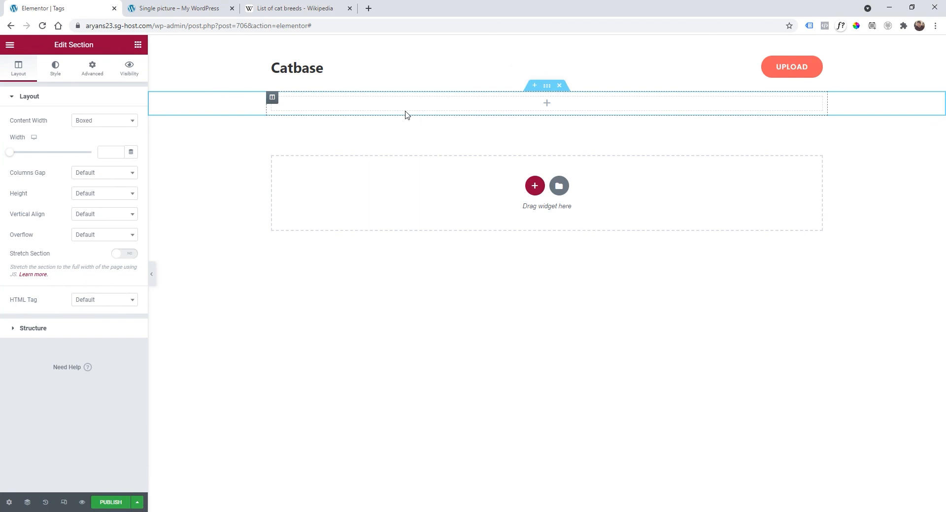
{"action": "left_click", "coordinate": [560, 86]}
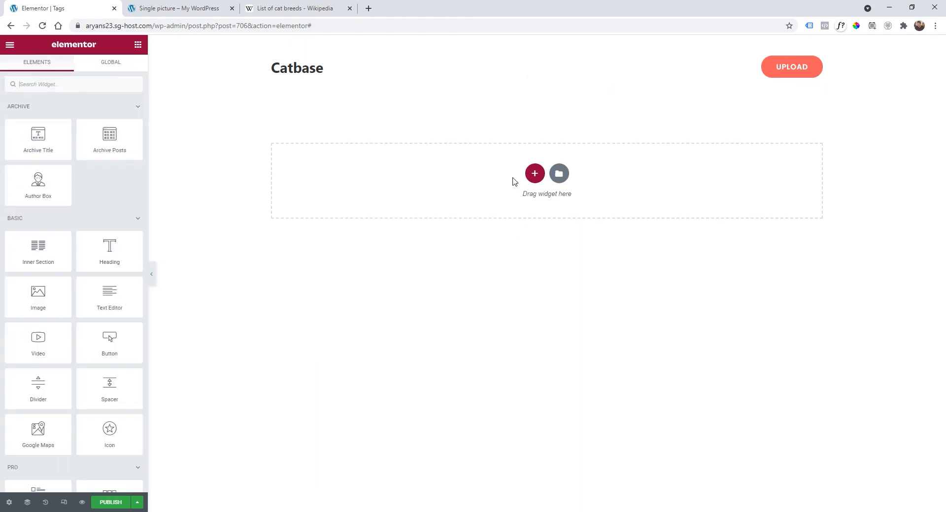
Paste the copied cat grid into the blank template and set its Dynamic Posts skin to Grid.
{"action": "right_click", "coordinate": [389, 168]}
{"action": "left_click", "coordinate": [406, 174]}
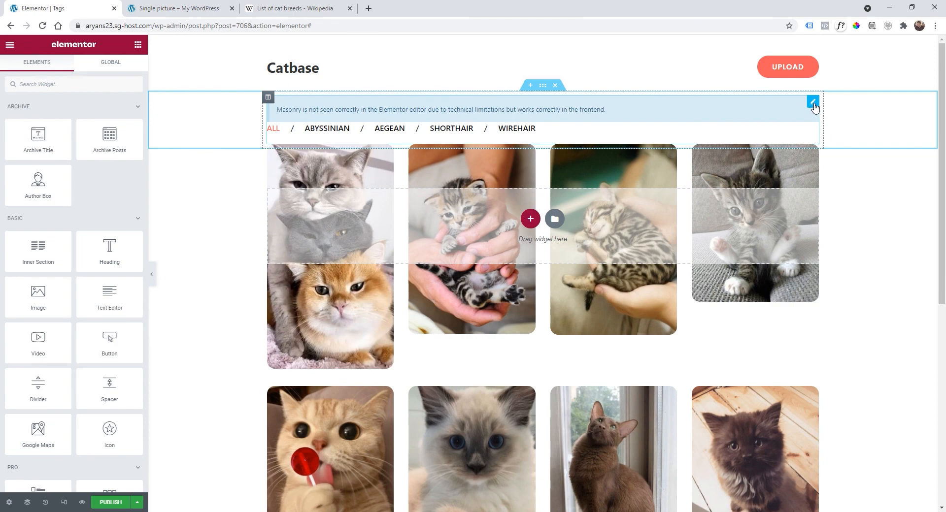
{"action": "left_click", "coordinate": [813, 103]}
{"action": "left_click", "coordinate": [113, 121]}
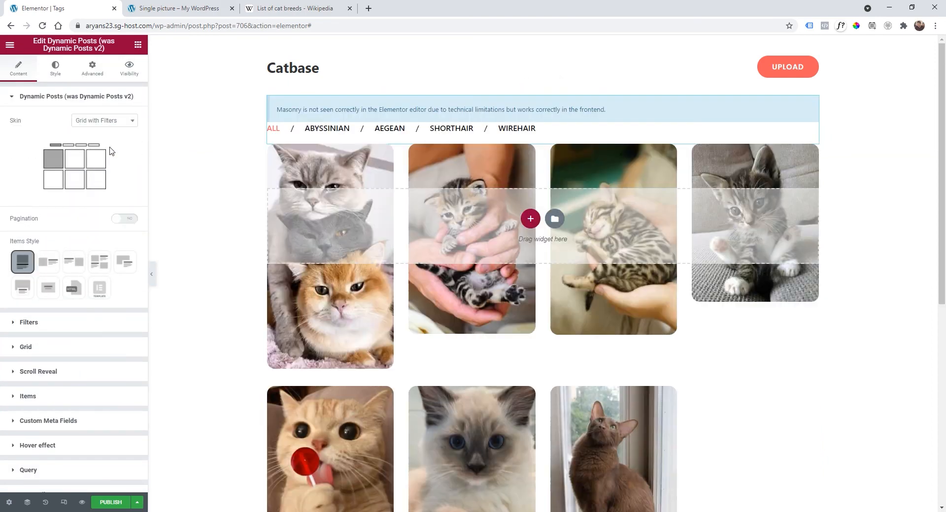
{"action": "left_click", "coordinate": [109, 129]}
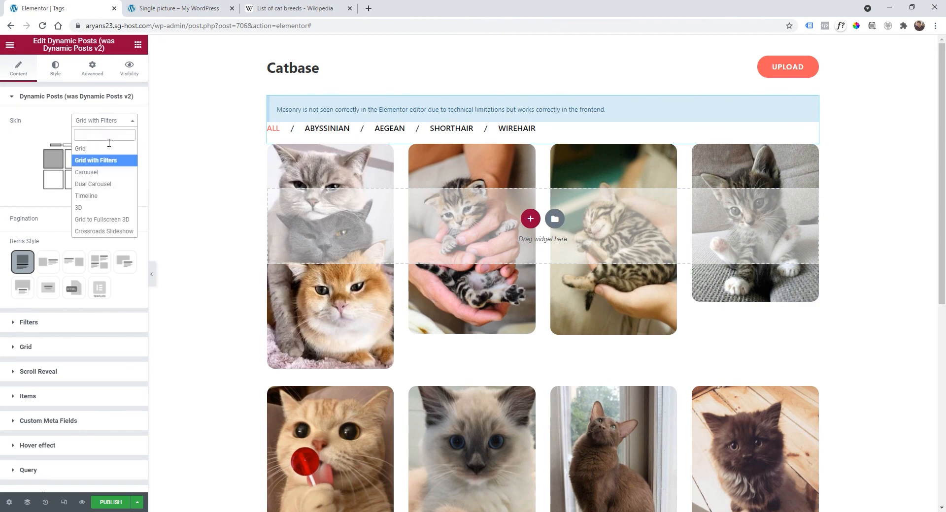
{"action": "left_click", "coordinate": [109, 152]}
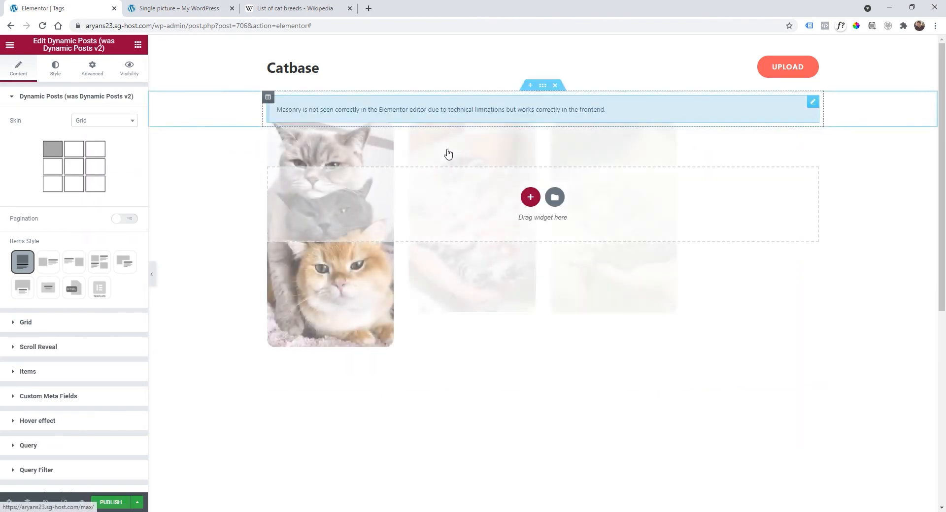
Filter the grid's query by Terms & Taxonomy using Tags (post_tag) and enable Dynamic Current Post Terms.
{"action": "left_click", "coordinate": [40, 452]}
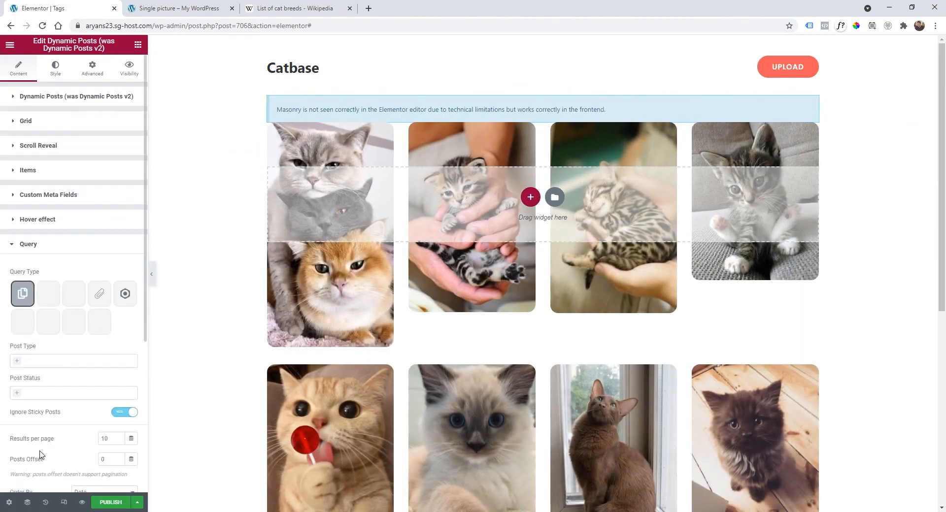
{"action": "scroll", "coordinate": [90, 355], "scroll_direction": "down", "scroll_amount": 5}
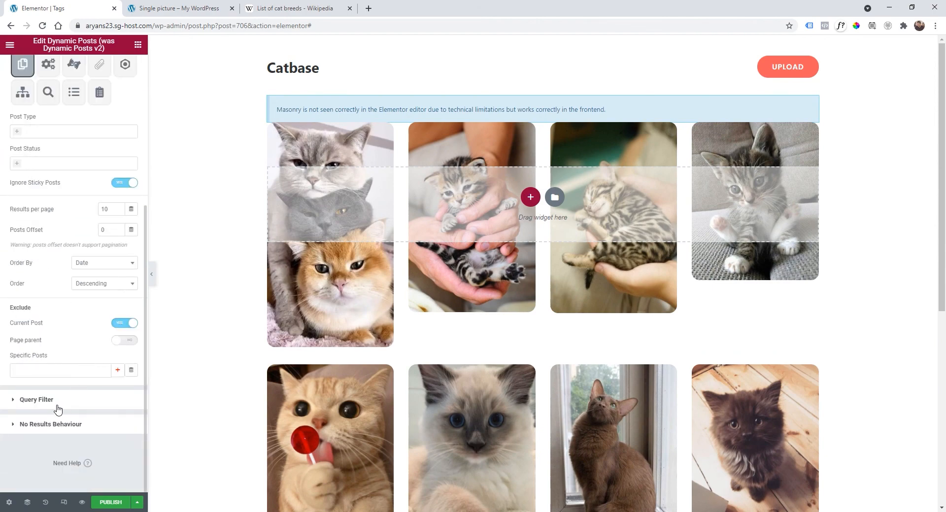
{"action": "left_click", "coordinate": [32, 400]}
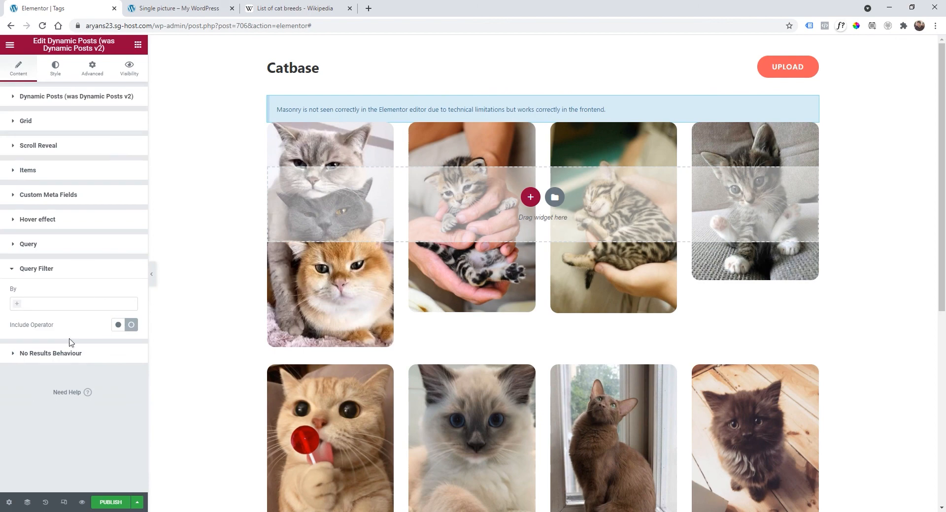
{"action": "left_click", "coordinate": [17, 305]}
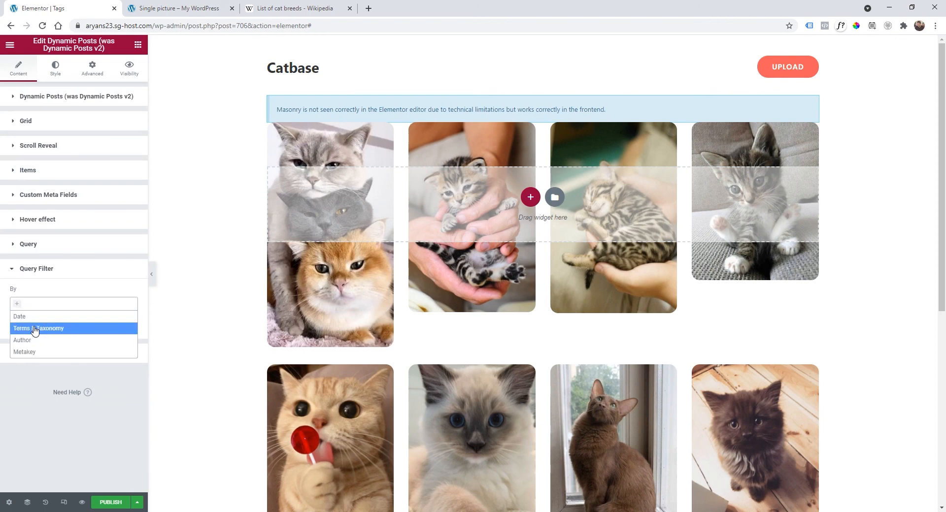
{"action": "left_click", "coordinate": [34, 329]}
{"action": "scroll", "coordinate": [62, 347], "scroll_direction": "down", "scroll_amount": 2}
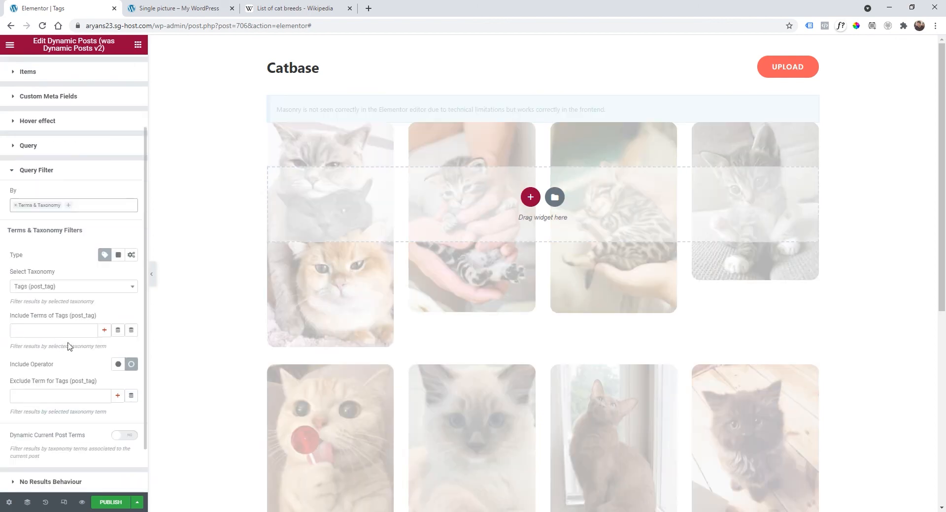
{"action": "scroll", "coordinate": [49, 302], "scroll_direction": "down", "scroll_amount": 1}
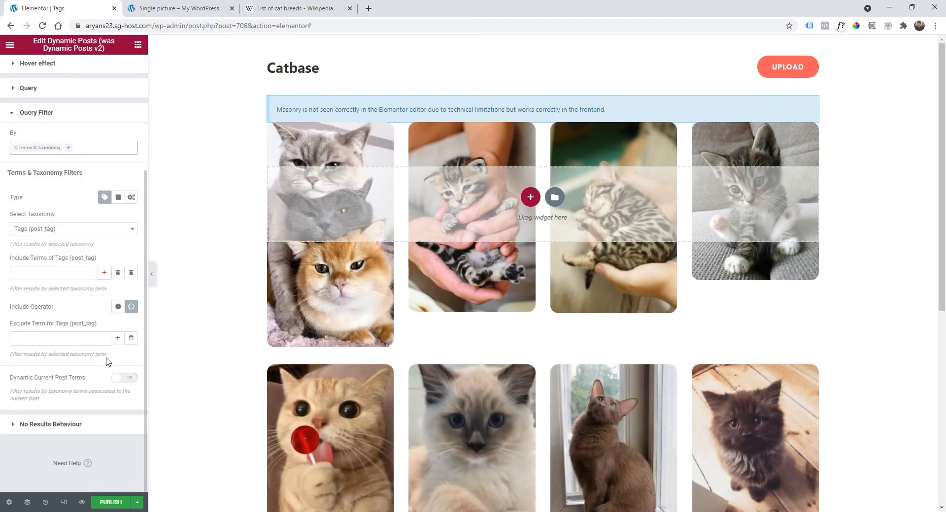
{"action": "left_click", "coordinate": [125, 378]}
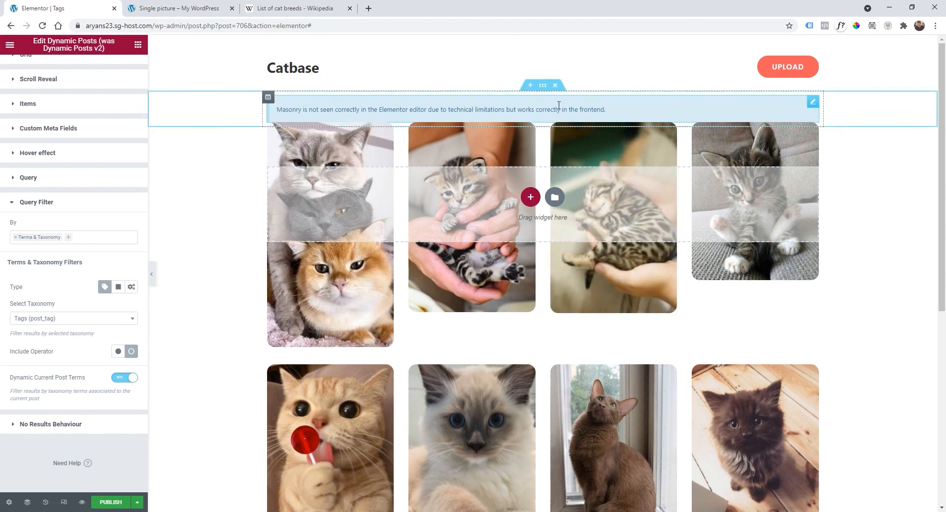
Add an Archive Title widget to the section holding the cat grid.
{"action": "left_click", "coordinate": [10, 45]}
{"action": "left_click", "coordinate": [10, 45]}
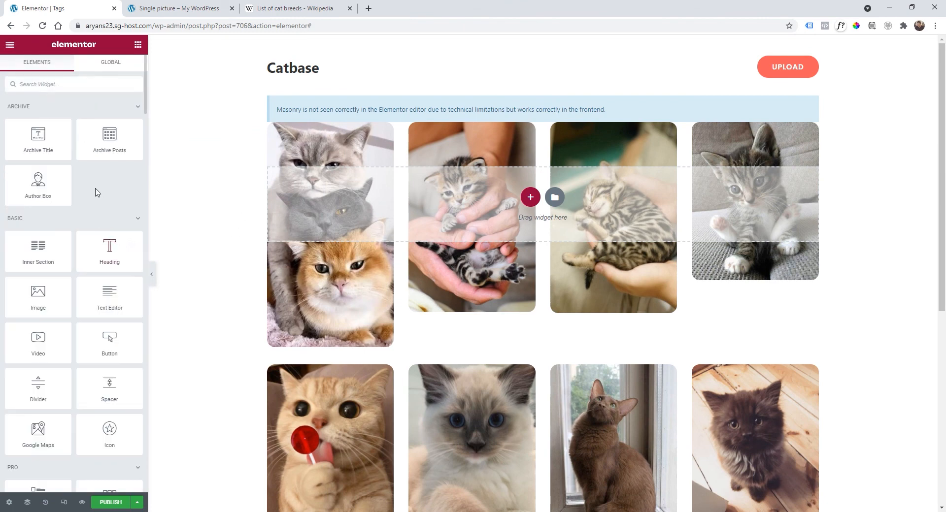
{"action": "left_click_drag", "start_coordinate": [42, 143], "coordinate": [394, 144]}
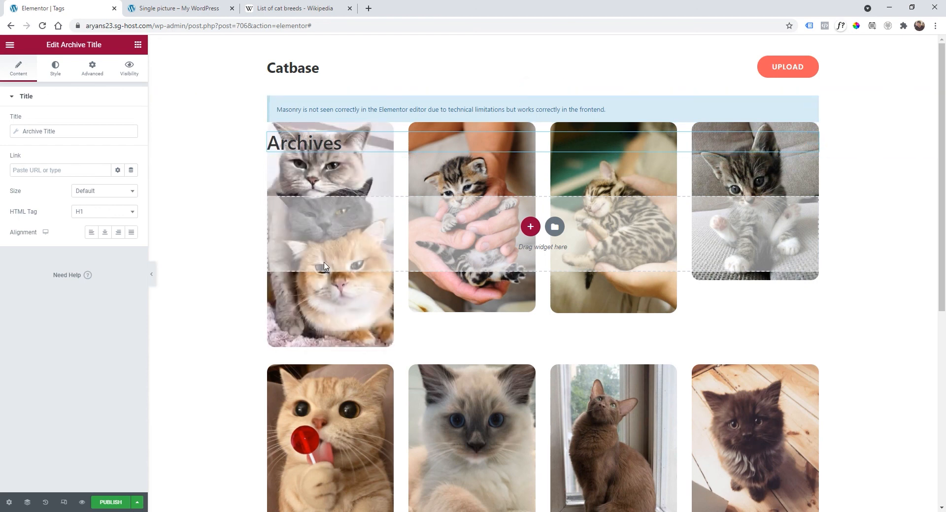
Publish the Tags template with the display condition Include All Archives and view its live page.
{"action": "left_click", "coordinate": [122, 502]}
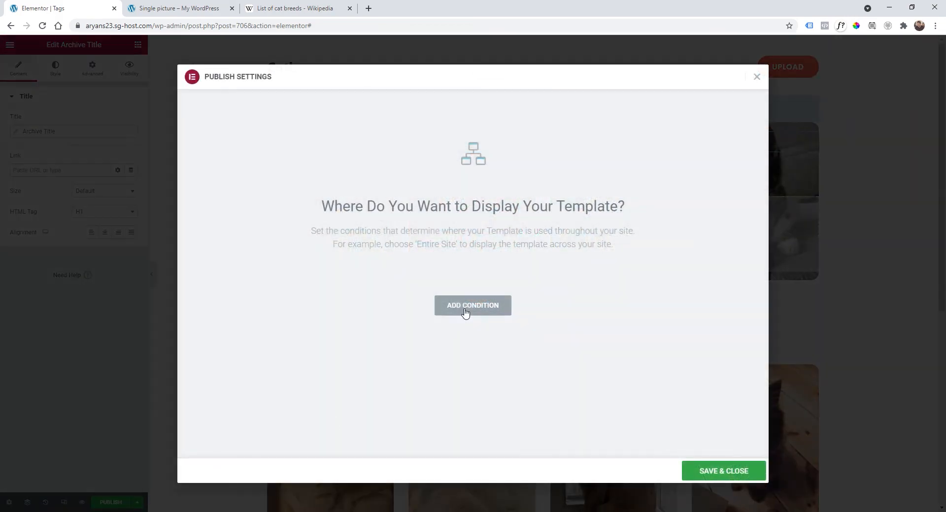
{"action": "left_click", "coordinate": [466, 311]}
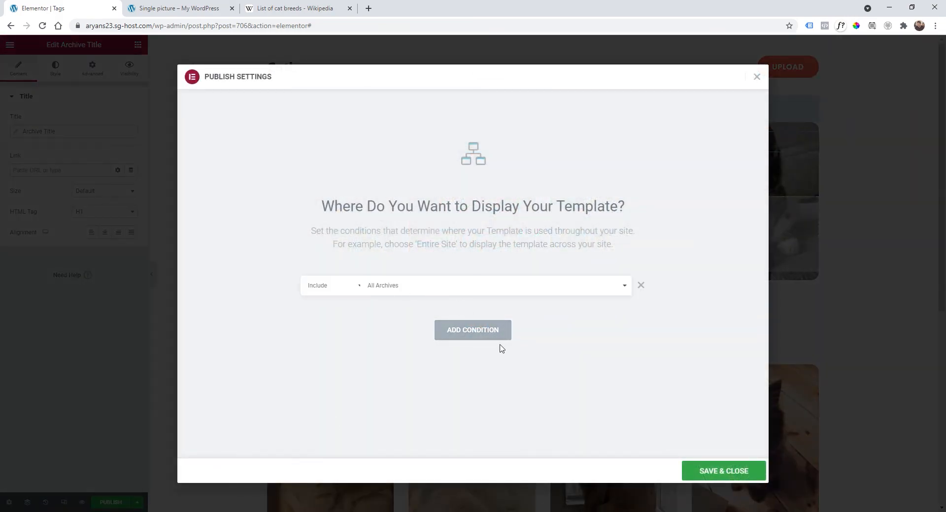
{"action": "left_click", "coordinate": [721, 474]}
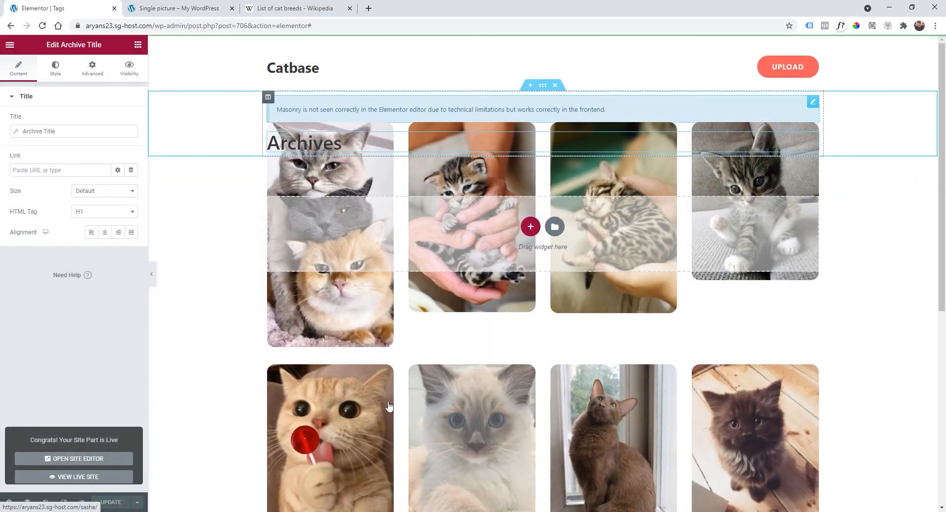
{"action": "left_click", "coordinate": [10, 44]}
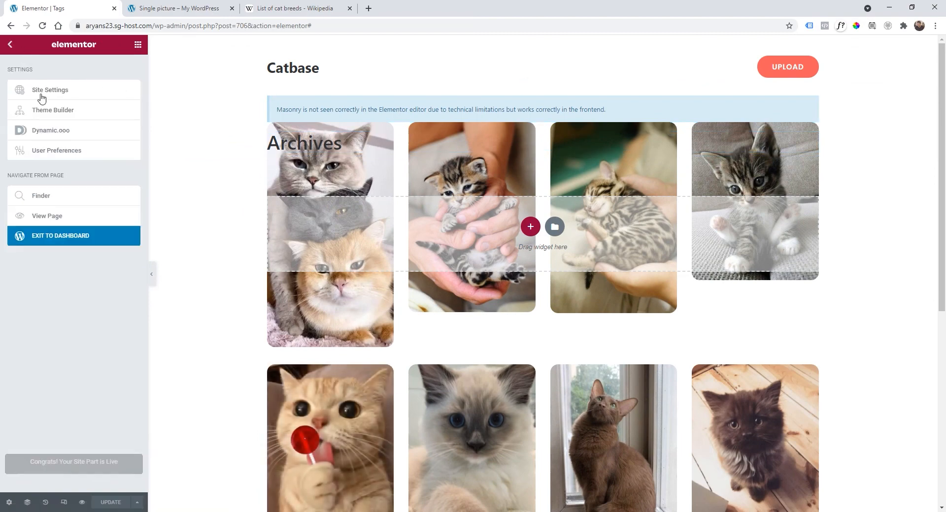
{"action": "left_click", "coordinate": [64, 220]}
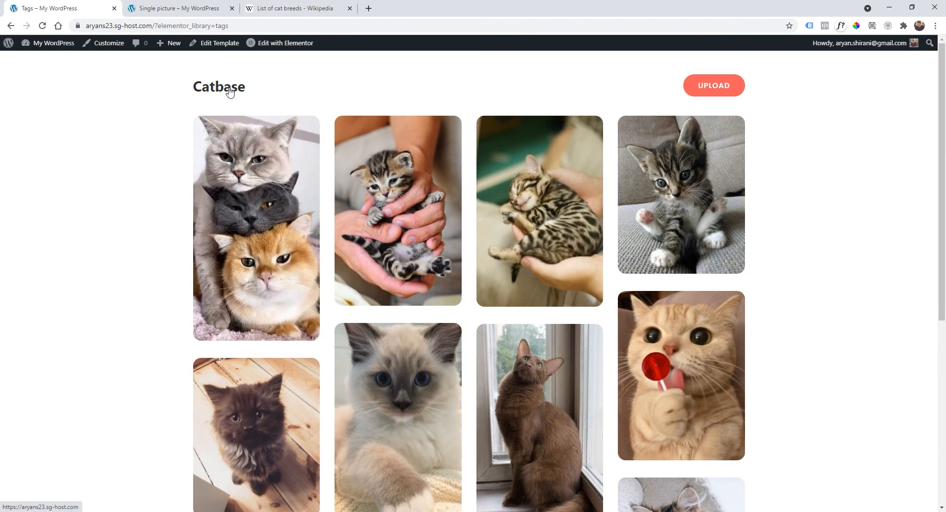
From the Catbase home page, filter the grid by Abyssinian, open the Billy picture and check its tag and related cats.
{"action": "left_click", "coordinate": [229, 91]}
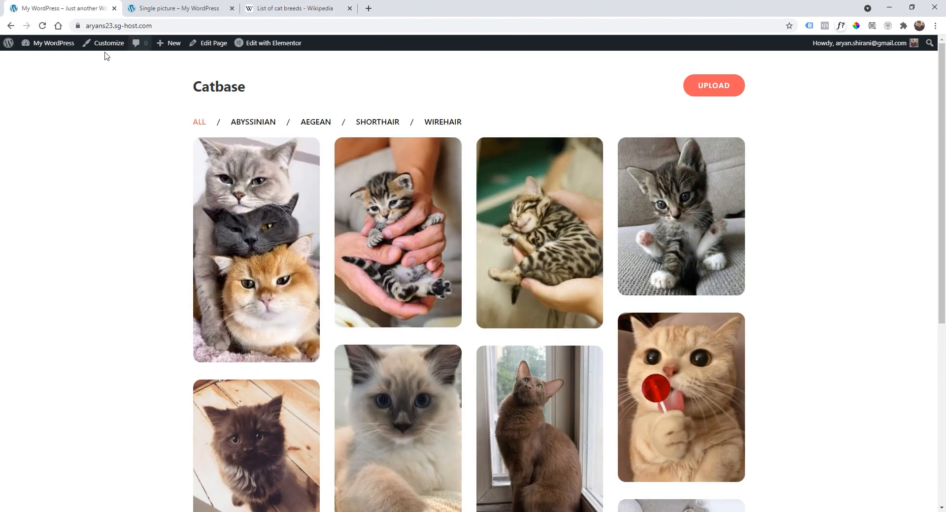
{"action": "left_click", "coordinate": [253, 122]}
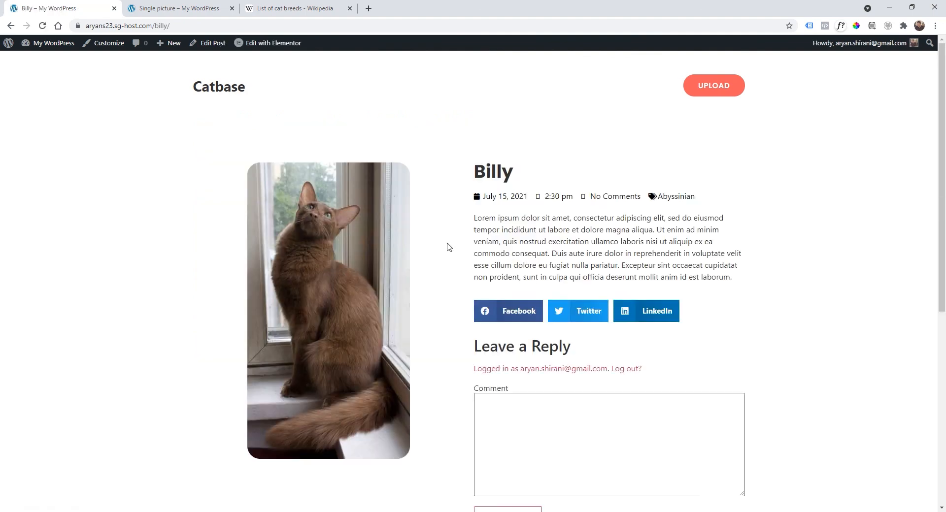
{"action": "scroll", "coordinate": [448, 239], "scroll_direction": "down", "scroll_amount": 7}
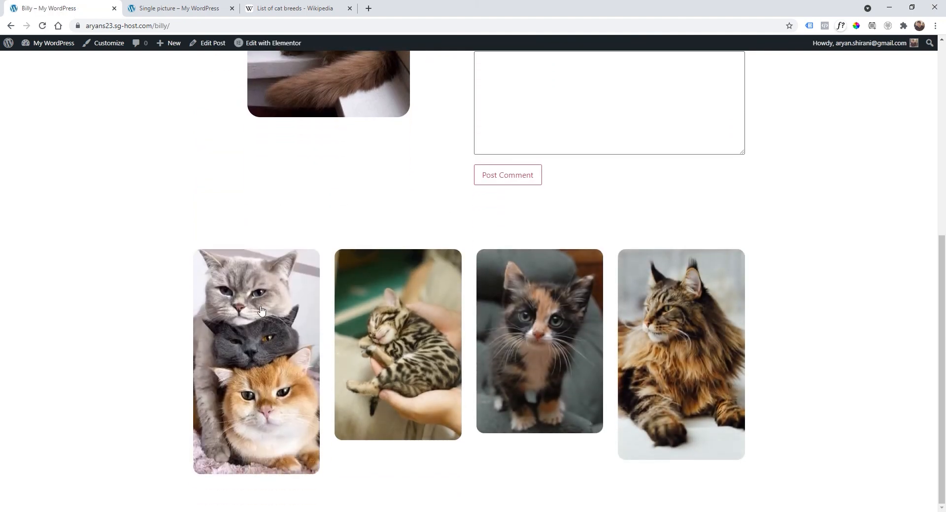
{"action": "scroll", "coordinate": [636, 343], "scroll_direction": "up", "scroll_amount": 7}
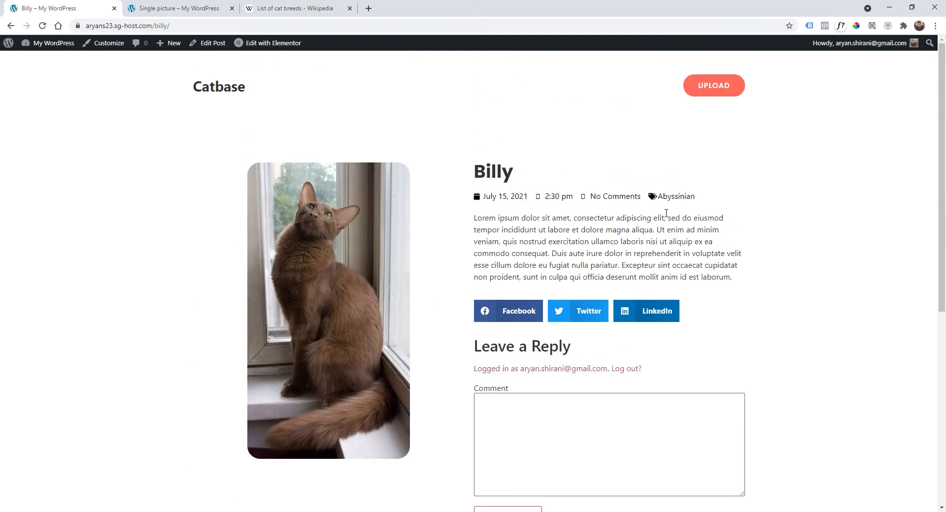
From the Abyssinian tag page, open the Tags archive template for editing and delete its Archive Title widget from the grid section.
{"action": "left_click", "coordinate": [670, 198]}
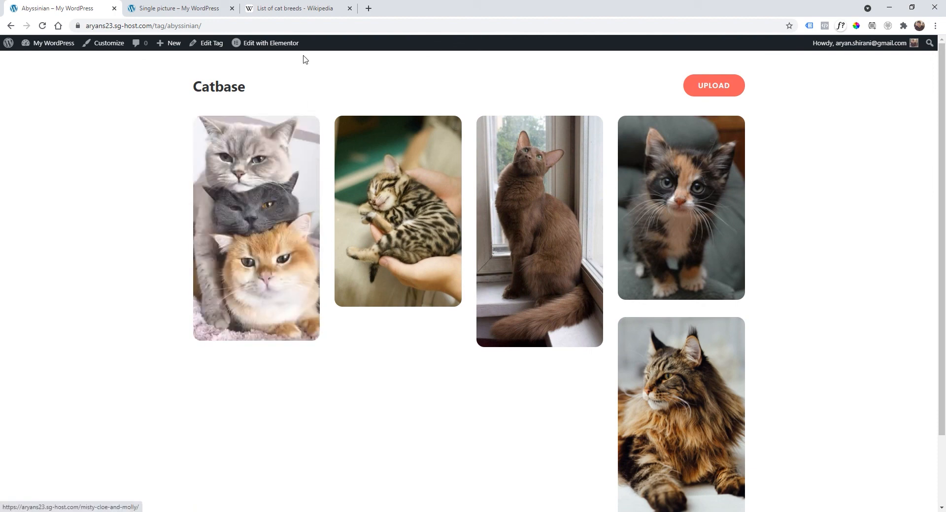
{"action": "mouse_move", "coordinate": [266, 43]}
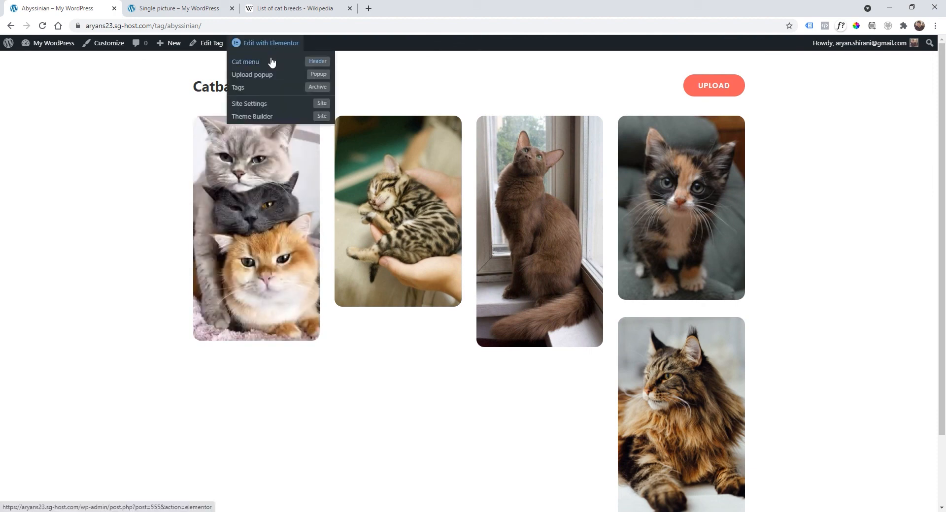
{"action": "left_click", "coordinate": [265, 91]}
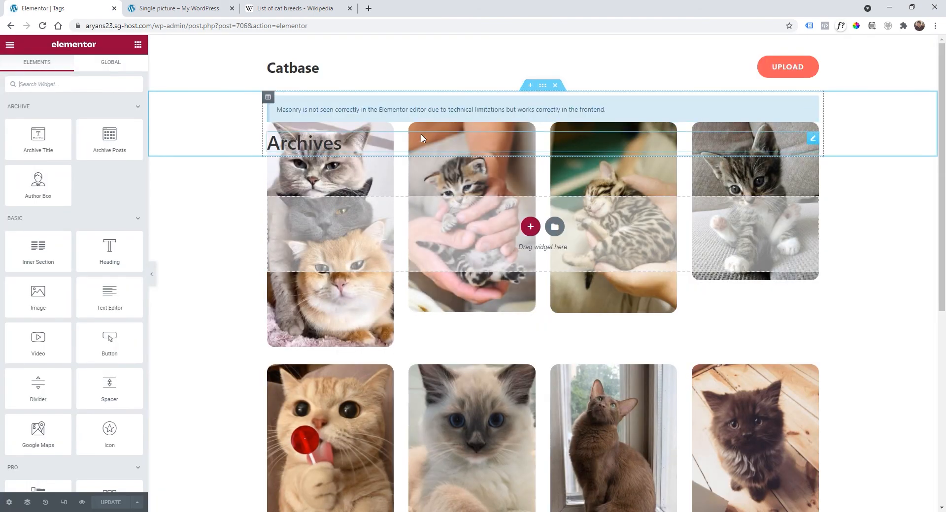
{"action": "right_click", "coordinate": [311, 143]}
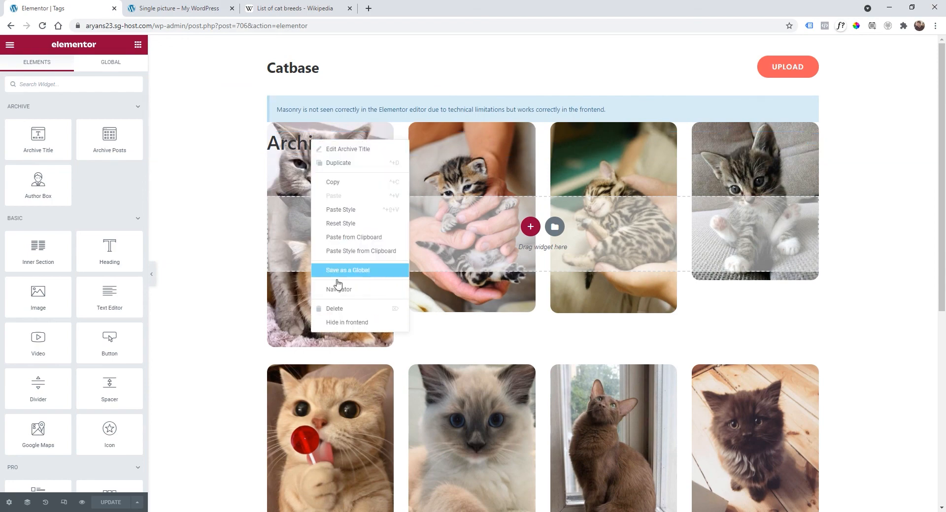
{"action": "left_click", "coordinate": [333, 315]}
Add a single-column section above the cat grid and place an Archive Title widget in it.
{"action": "left_click", "coordinate": [530, 86]}
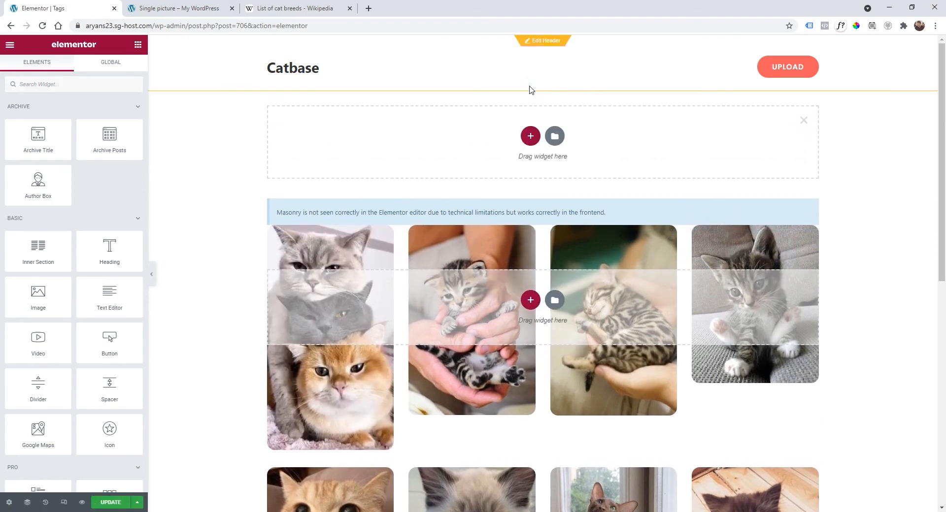
{"action": "left_click", "coordinate": [530, 136]}
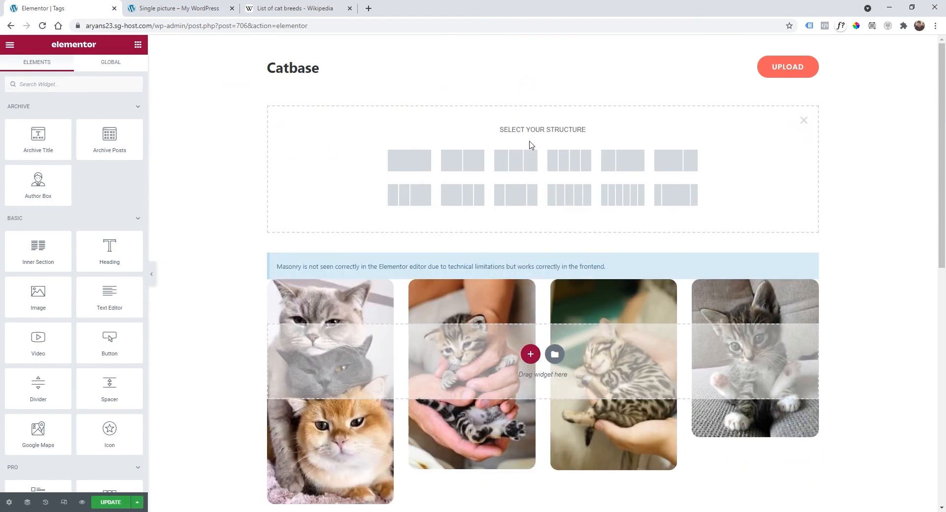
{"action": "left_click", "coordinate": [416, 162]}
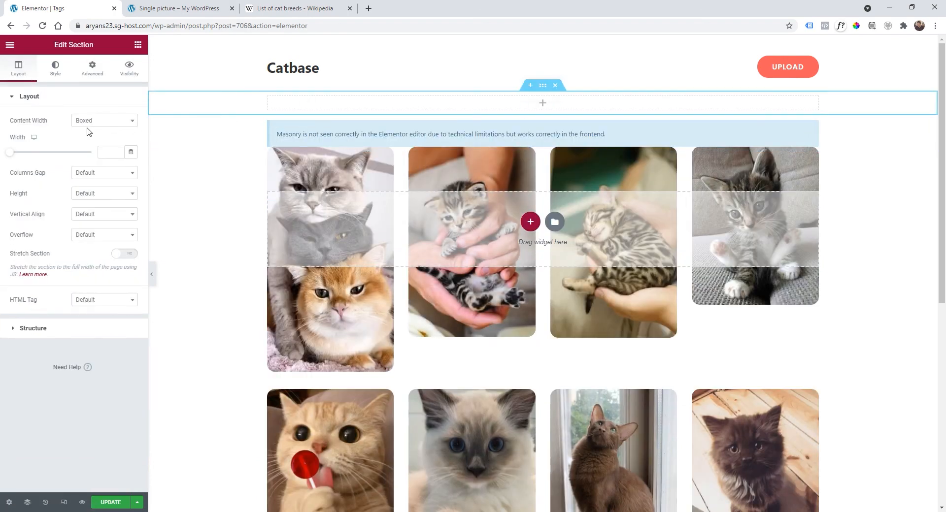
{"action": "left_click", "coordinate": [10, 45]}
{"action": "left_click", "coordinate": [10, 44]}
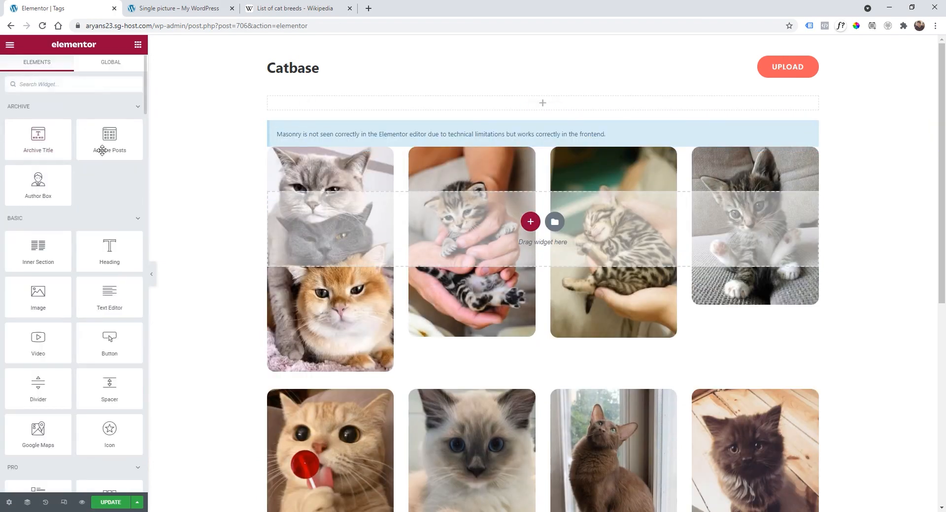
{"action": "left_click_drag", "start_coordinate": [47, 147], "coordinate": [379, 104]}
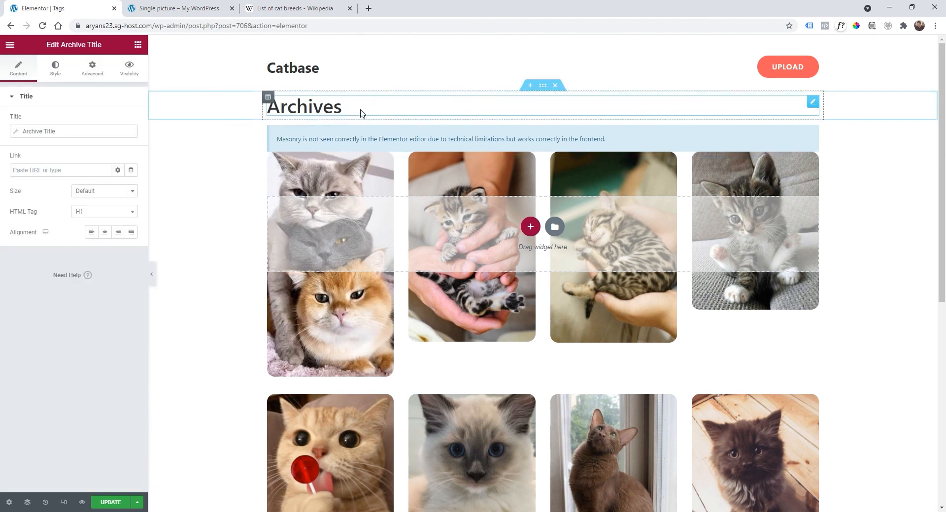
Update the Tags template and view its live page to check the title above the grid.
{"action": "left_click", "coordinate": [116, 504]}
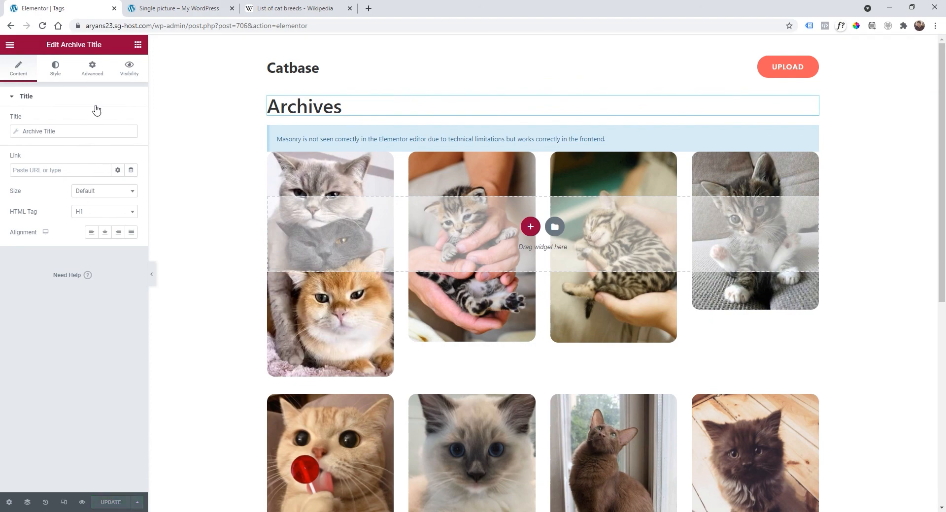
{"action": "left_click", "coordinate": [9, 45]}
{"action": "left_click", "coordinate": [76, 217]}
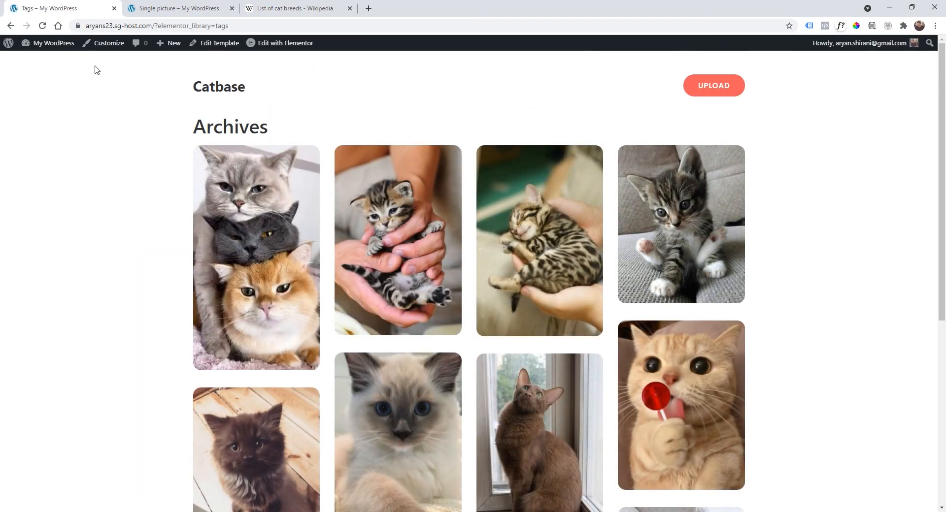
{"action": "left_click_drag", "start_coordinate": [185, 131], "coordinate": [280, 129]}
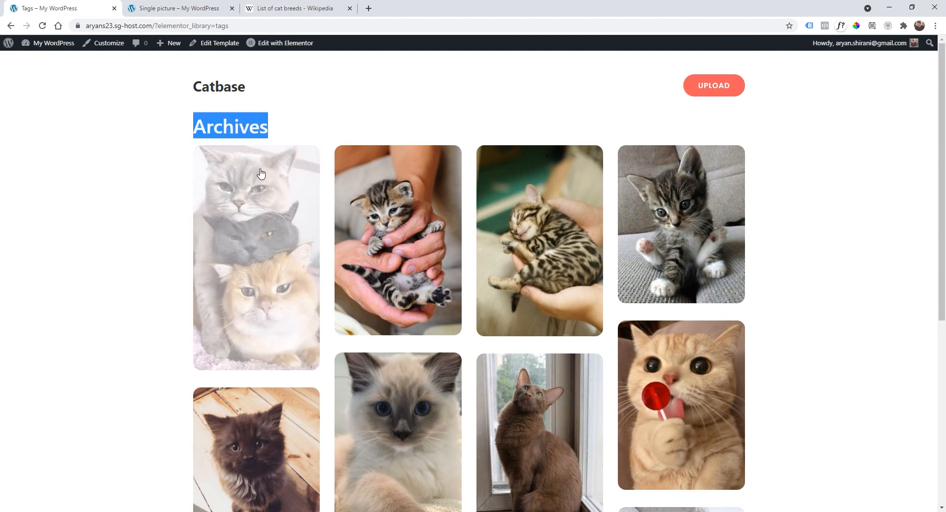
From the Catbase home page, open the Holly picture, follow its Abyssinian tag and examine the archive page's title.
{"action": "left_click", "coordinate": [218, 97]}
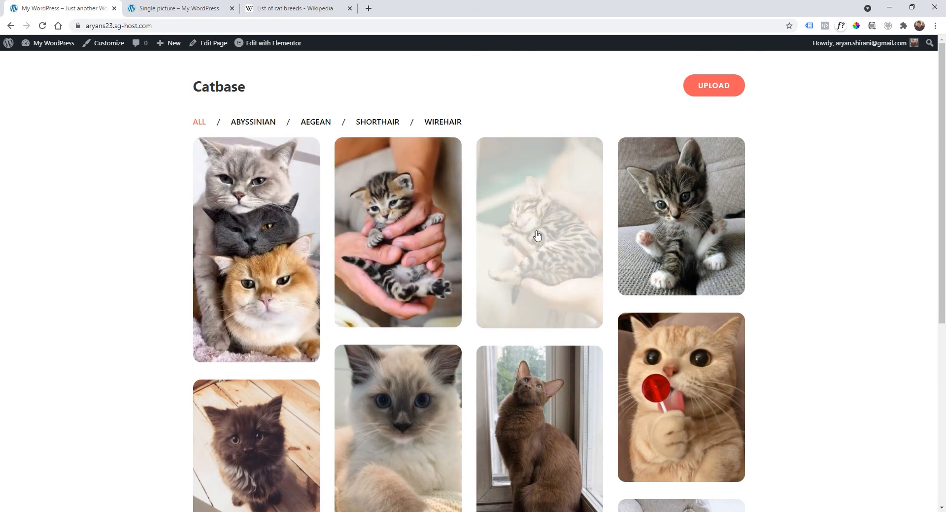
{"action": "left_click", "coordinate": [494, 287]}
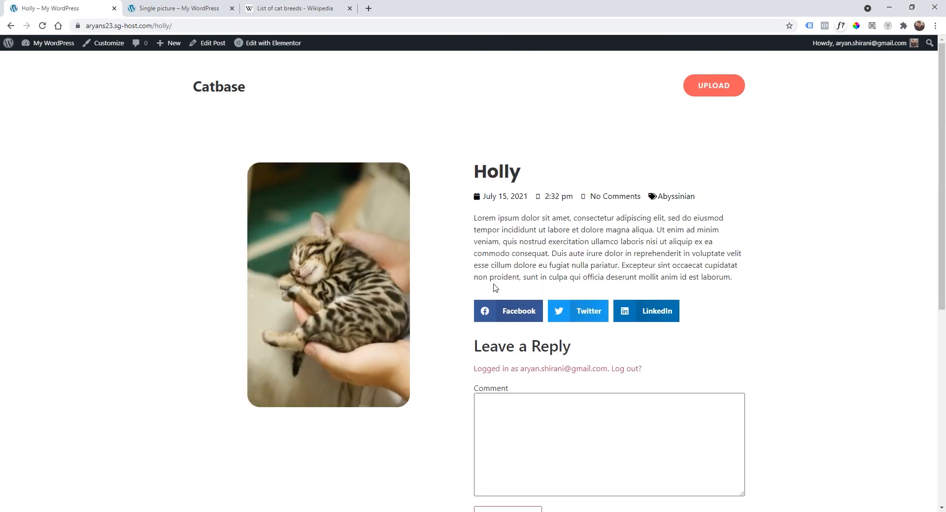
{"action": "scroll", "coordinate": [483, 204], "scroll_direction": "down", "scroll_amount": 1}
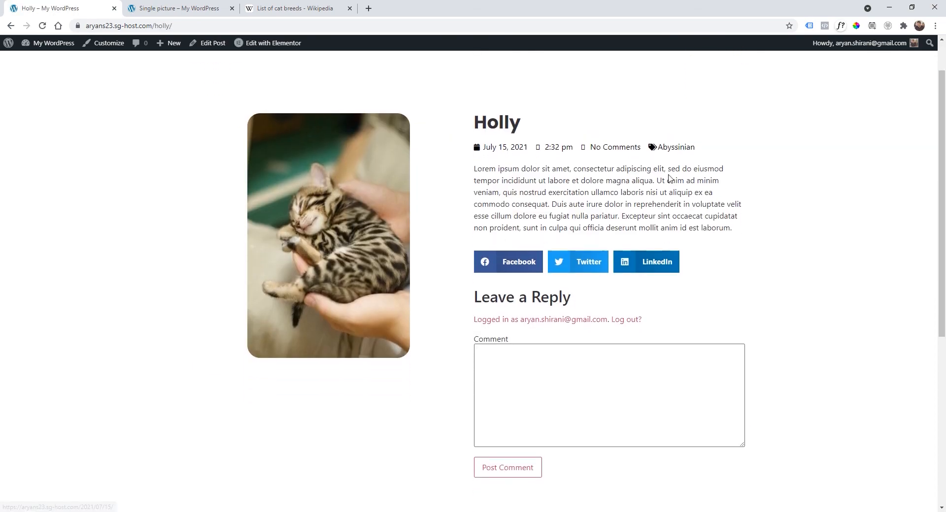
{"action": "left_click", "coordinate": [671, 148]}
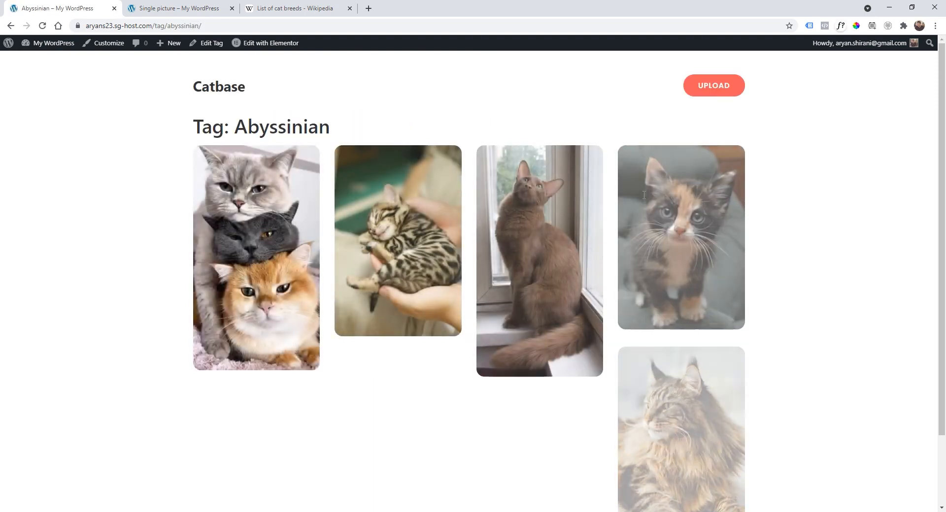
{"action": "left_click_drag", "start_coordinate": [192, 128], "coordinate": [341, 127]}
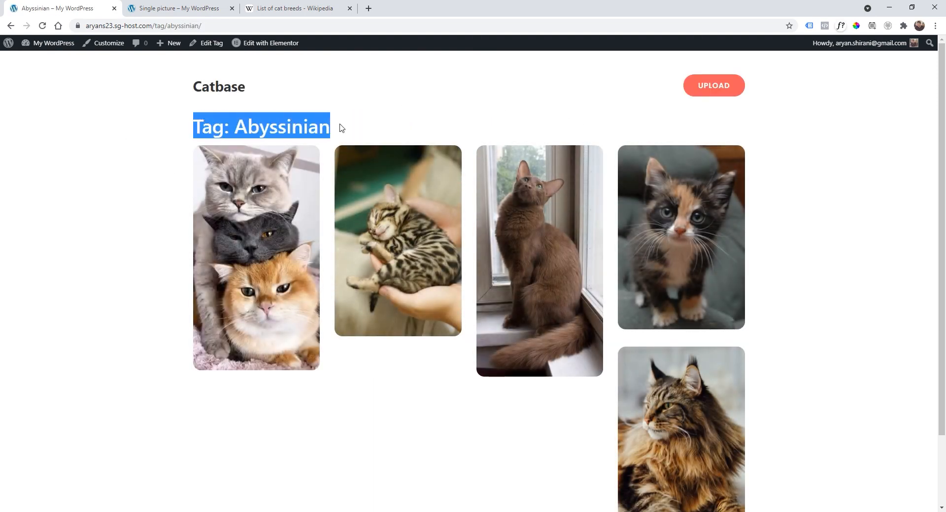
{"action": "left_click", "coordinate": [342, 127]}
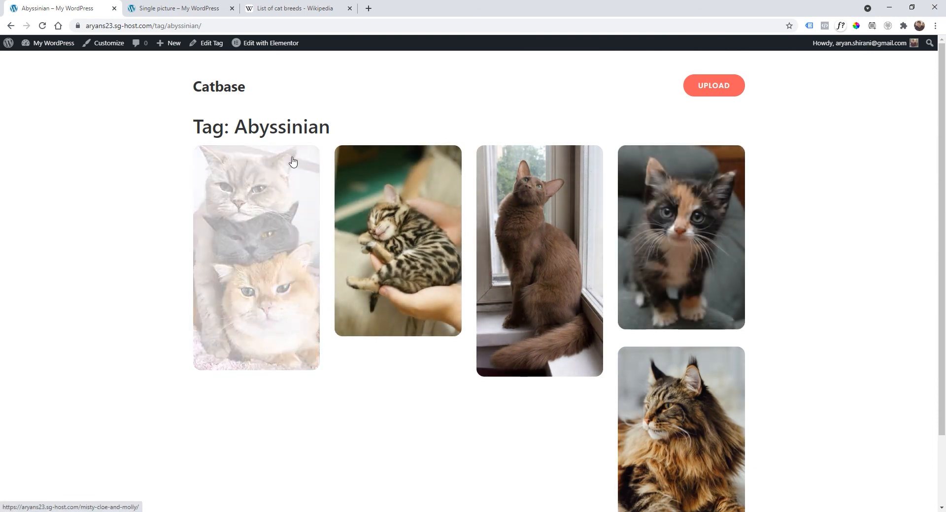
{"action": "left_click_drag", "start_coordinate": [203, 125], "coordinate": [365, 122]}
{"action": "left_click", "coordinate": [261, 130]}
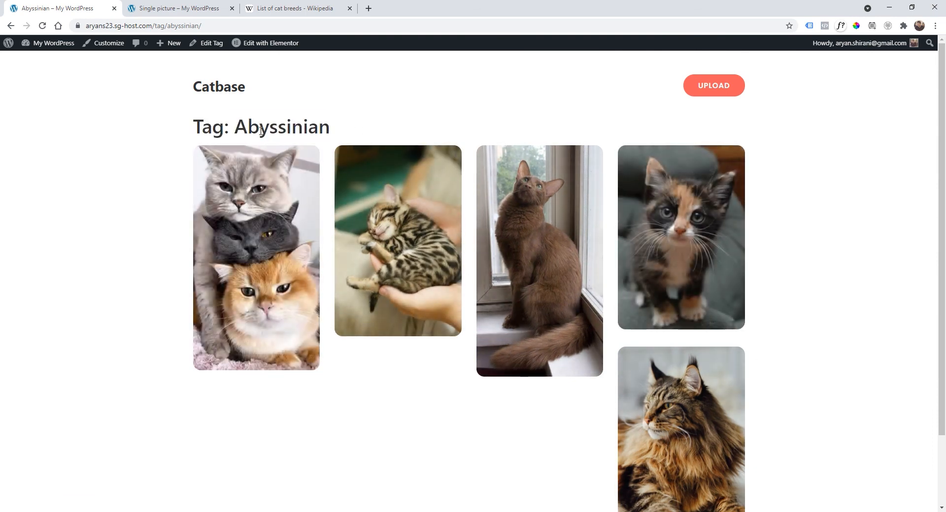
{"action": "left_click_drag", "start_coordinate": [230, 124], "coordinate": [191, 127]}
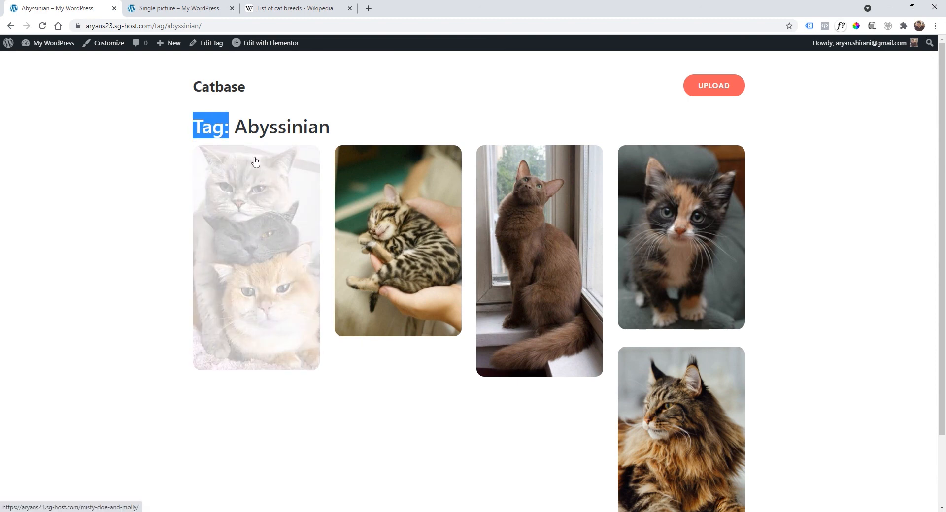
{"action": "left_click", "coordinate": [267, 128]}
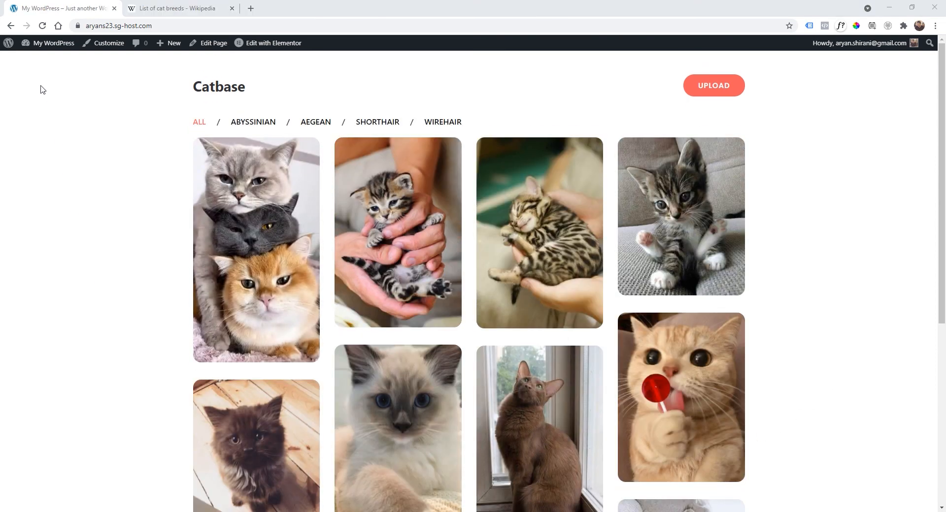
Open the User Submitted Posts plugin's settings from the WordPress dashboard and expand its Plugin Settings section.
{"action": "left_click", "coordinate": [48, 57]}
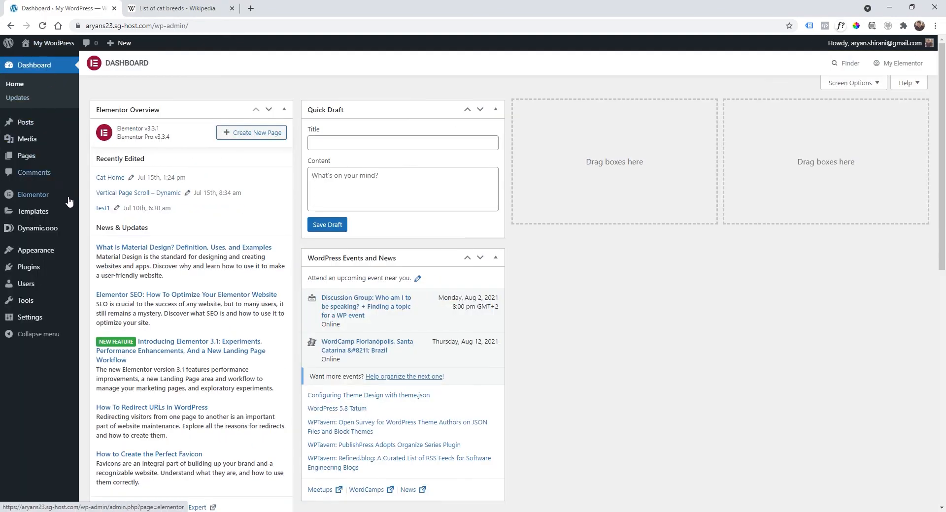
{"action": "mouse_move", "coordinate": [40, 272]}
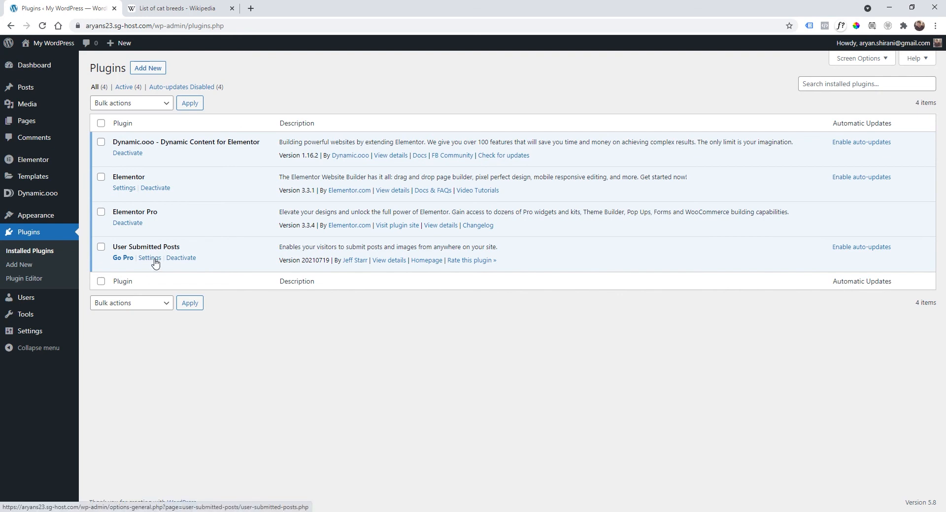
{"action": "left_click", "coordinate": [155, 261]}
{"action": "scroll", "coordinate": [380, 312], "scroll_direction": "down", "scroll_amount": 3}
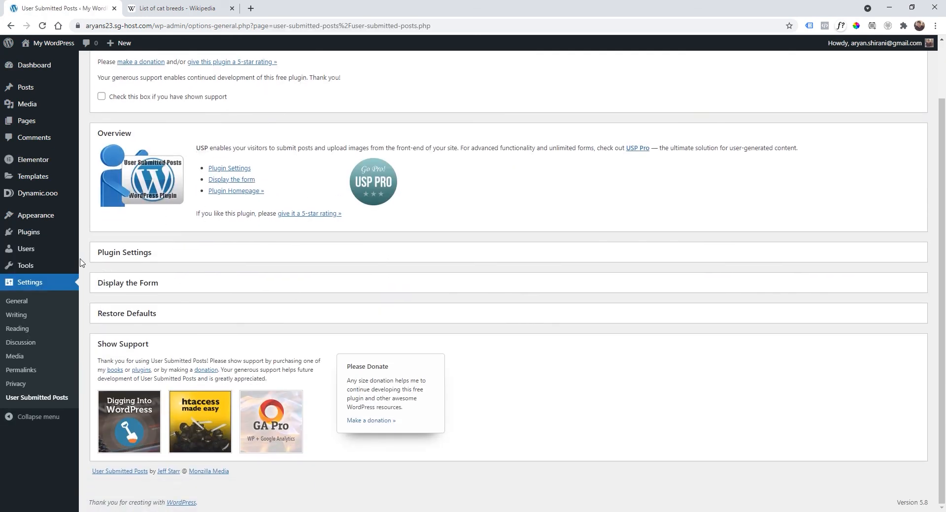
{"action": "left_click", "coordinate": [135, 254]}
Set the minimum number of images for Image Uploads to 1 and save the plugin settings.
{"action": "scroll", "coordinate": [609, 291], "scroll_direction": "down", "scroll_amount": 15}
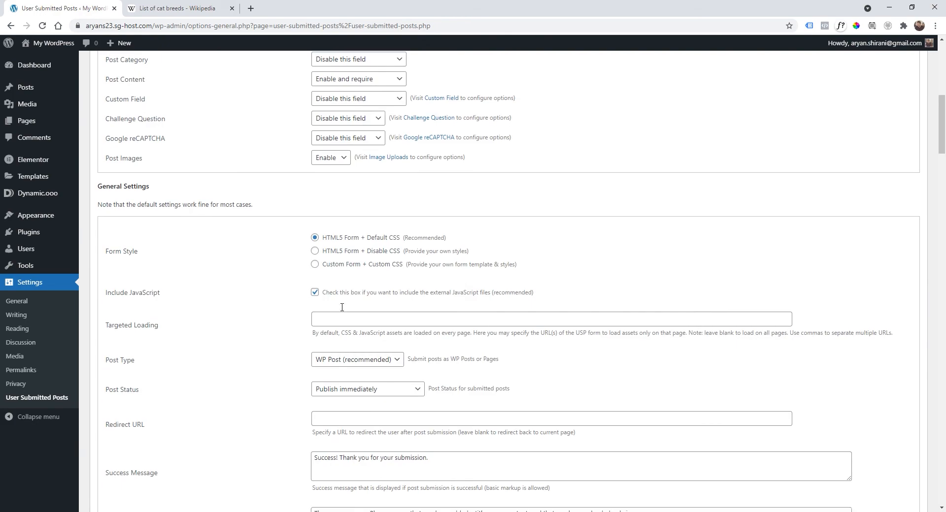
{"action": "scroll", "coordinate": [254, 309], "scroll_direction": "down", "scroll_amount": 20}
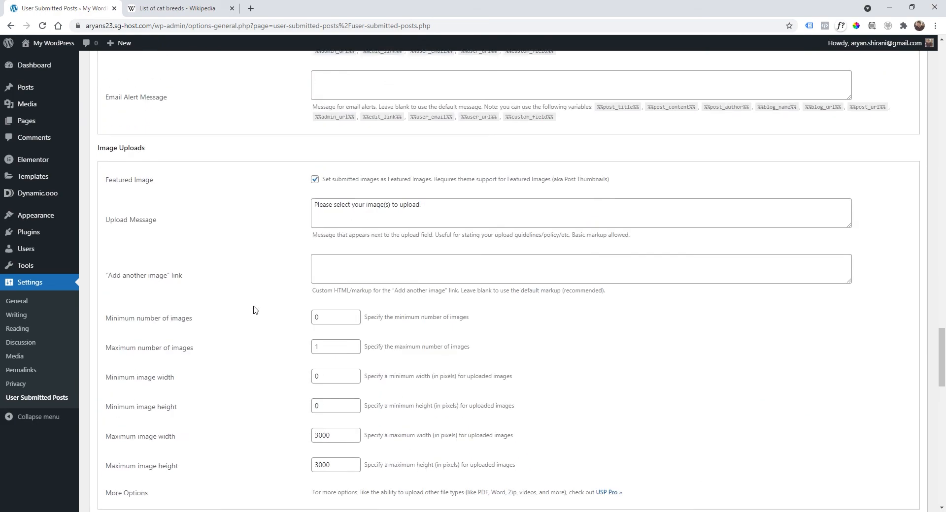
{"action": "scroll", "coordinate": [254, 309], "scroll_direction": "up", "scroll_amount": 3}
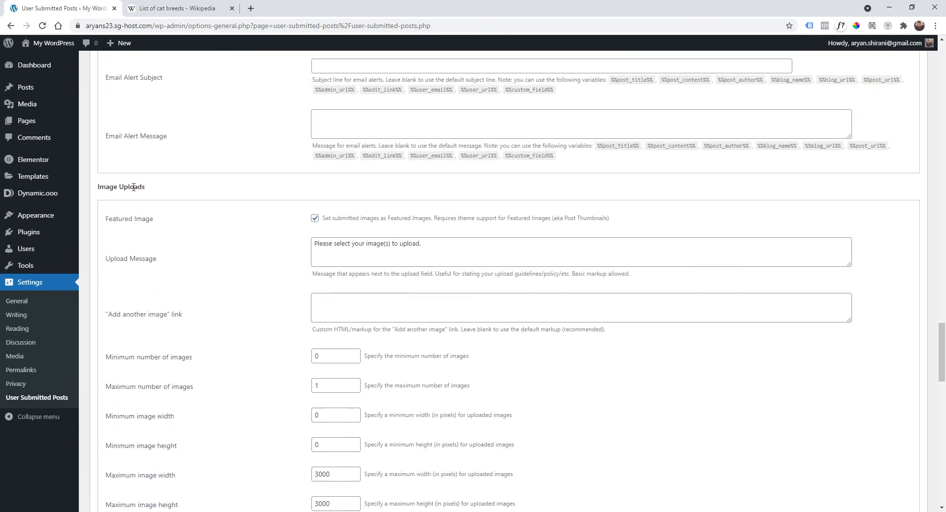
{"action": "scroll", "coordinate": [133, 187], "scroll_direction": "down", "scroll_amount": 3}
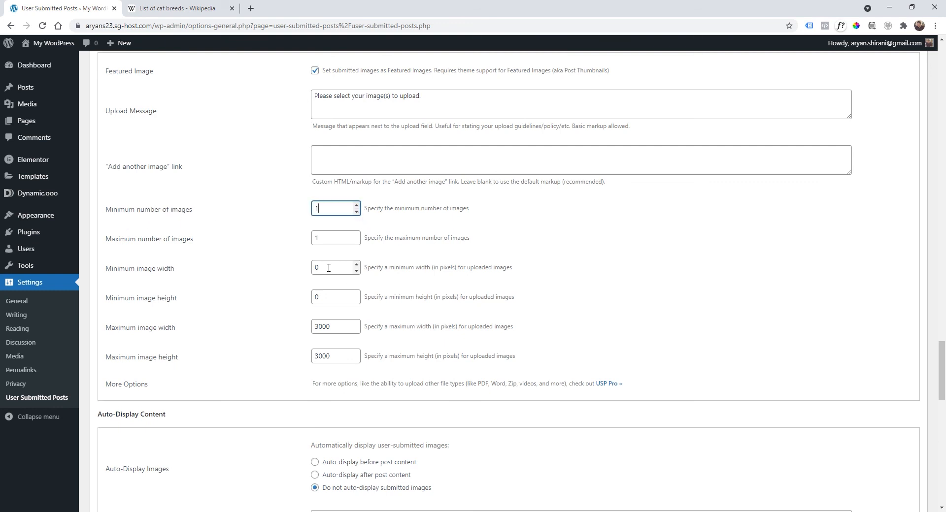
{"action": "scroll", "coordinate": [286, 329], "scroll_direction": "down", "scroll_amount": 15}
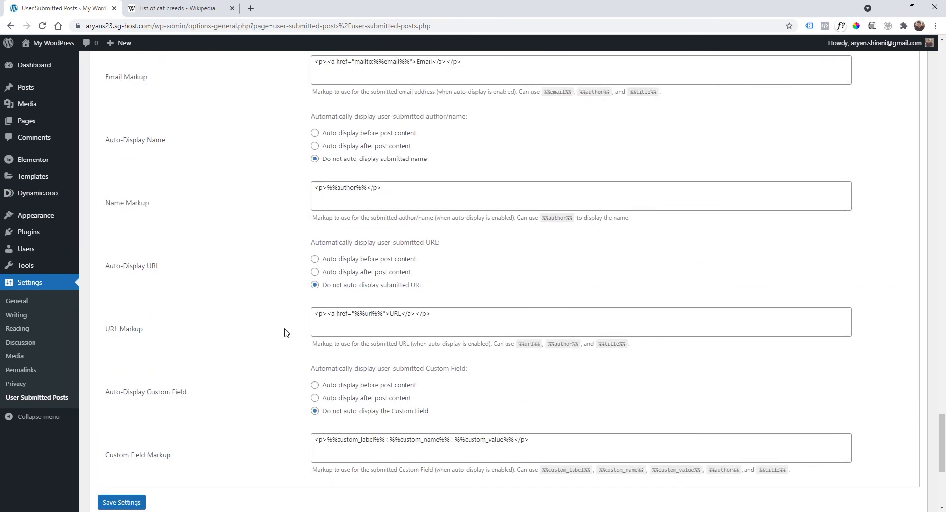
{"action": "left_click", "coordinate": [134, 257]}
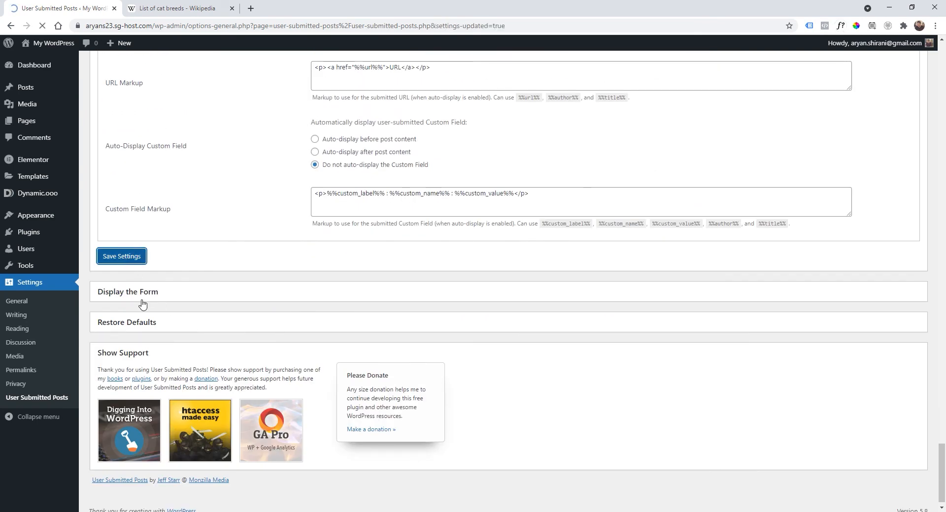